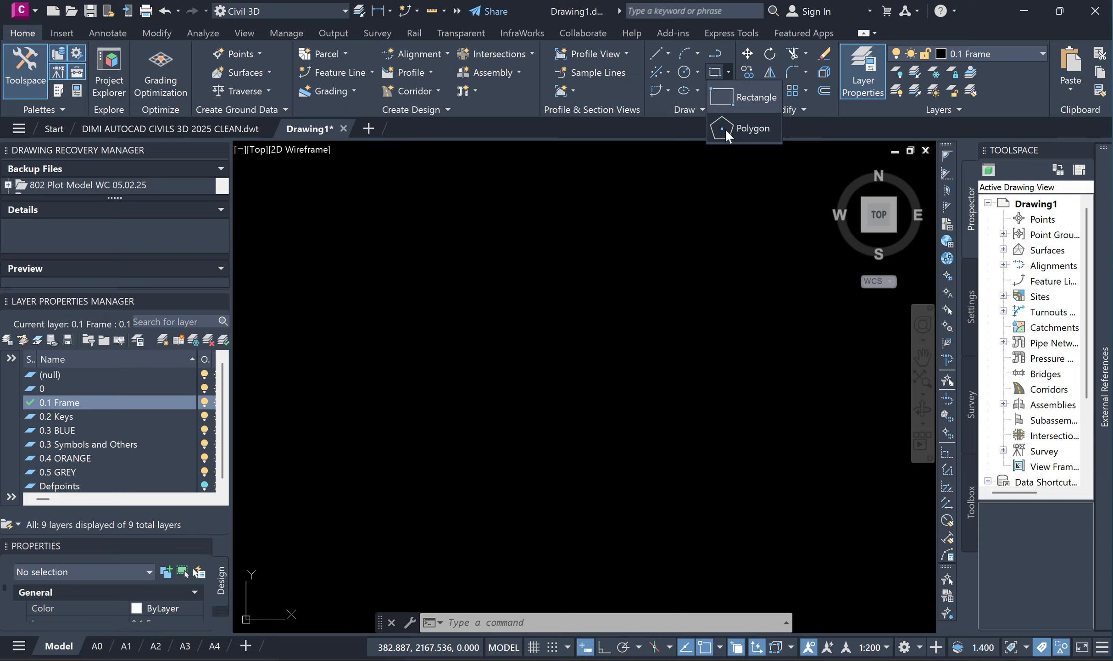
Step: Draw a 10 by 10 rectangle in the empty drawing area
click(725, 129)
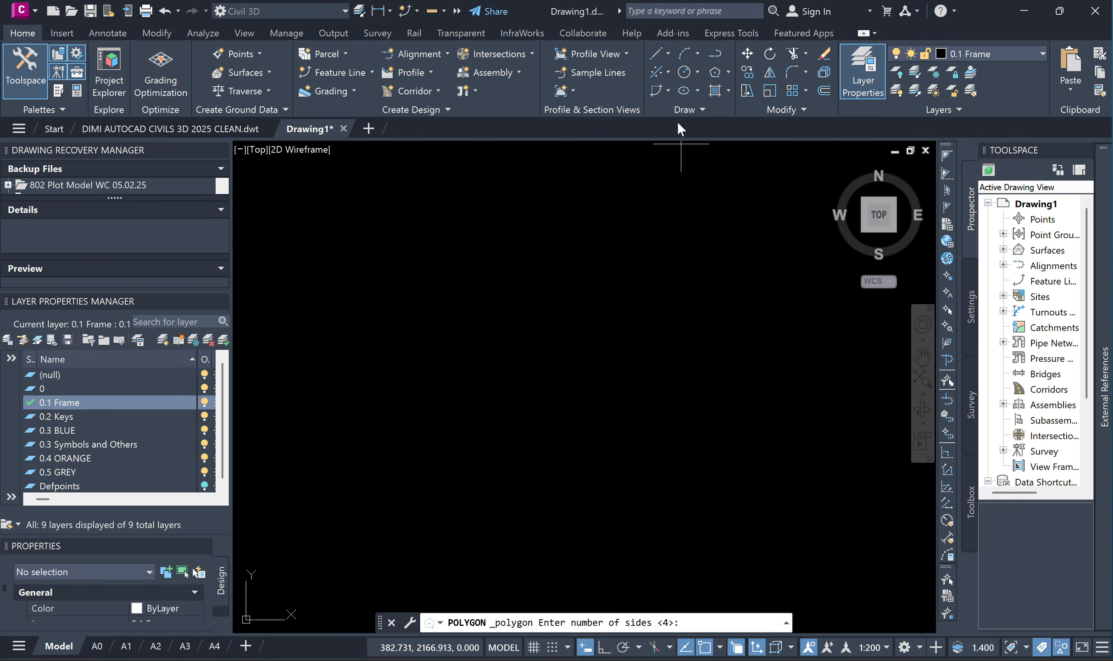
click(728, 72)
click(734, 110)
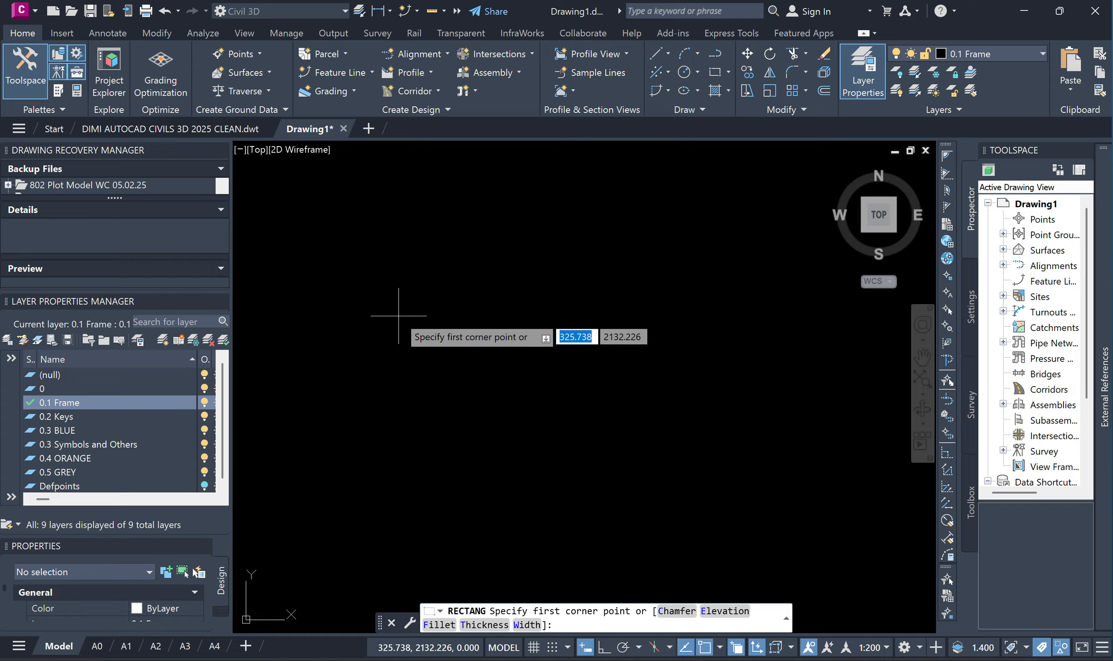
click(406, 299)
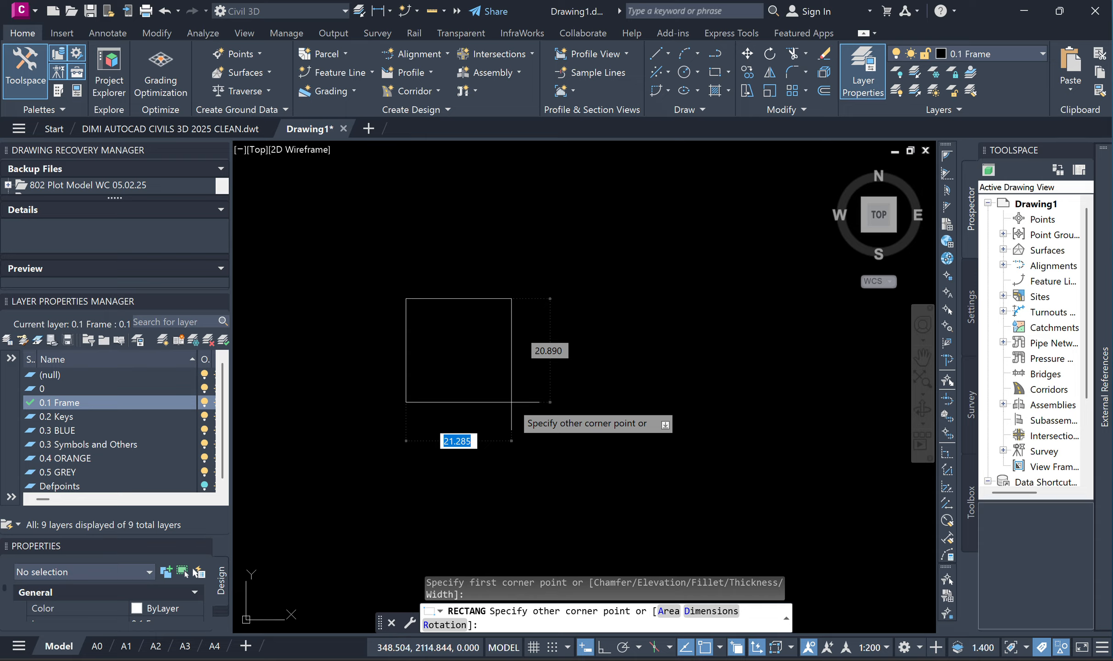
text(50)
key(Tab)
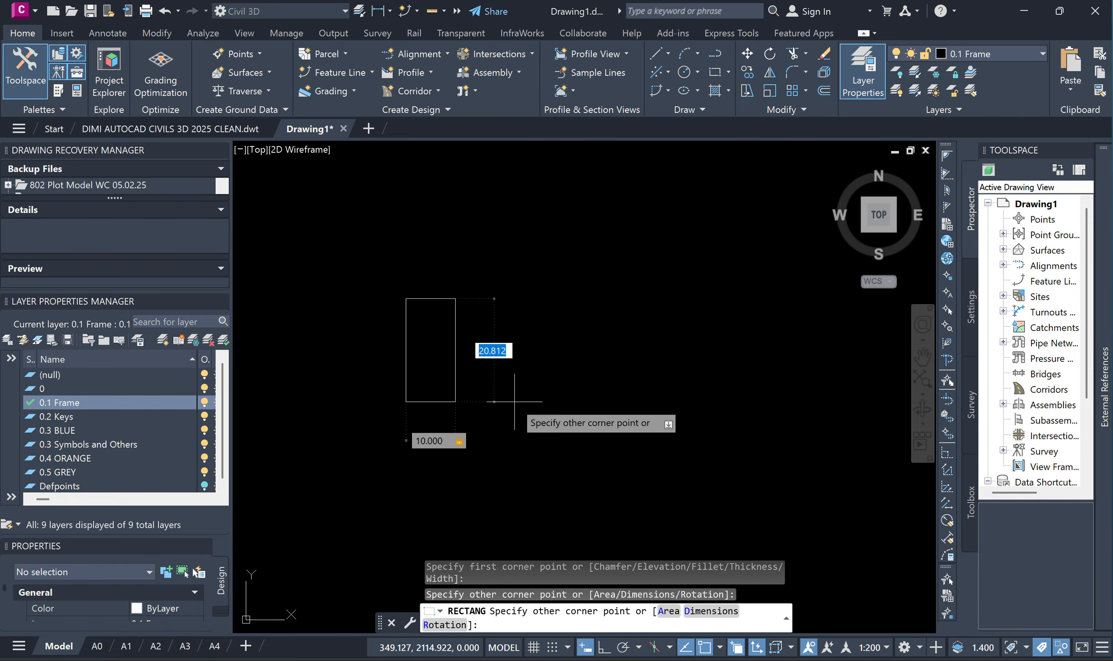
text(10)
key(Return)
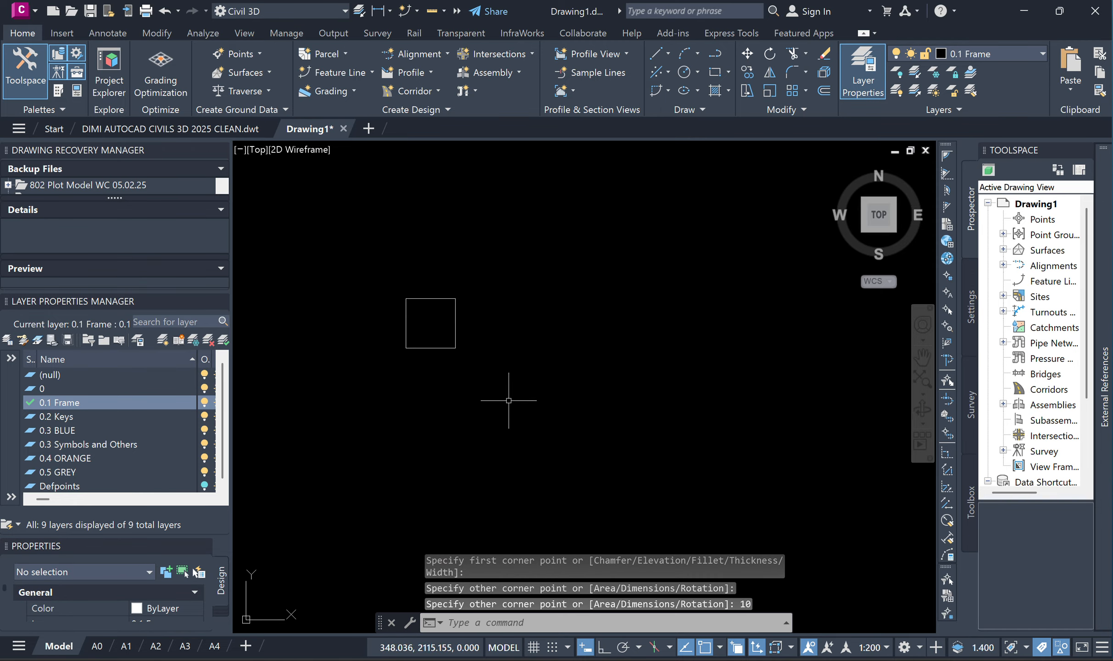
Step: Select the drawn square, close the Drawing Recovery Manager and enlarge the layer list above the properties
middle_drag(425, 376, 586, 510)
scroll(592, 509, up, 5)
middle_drag(604, 422, 641, 500)
click(641, 481)
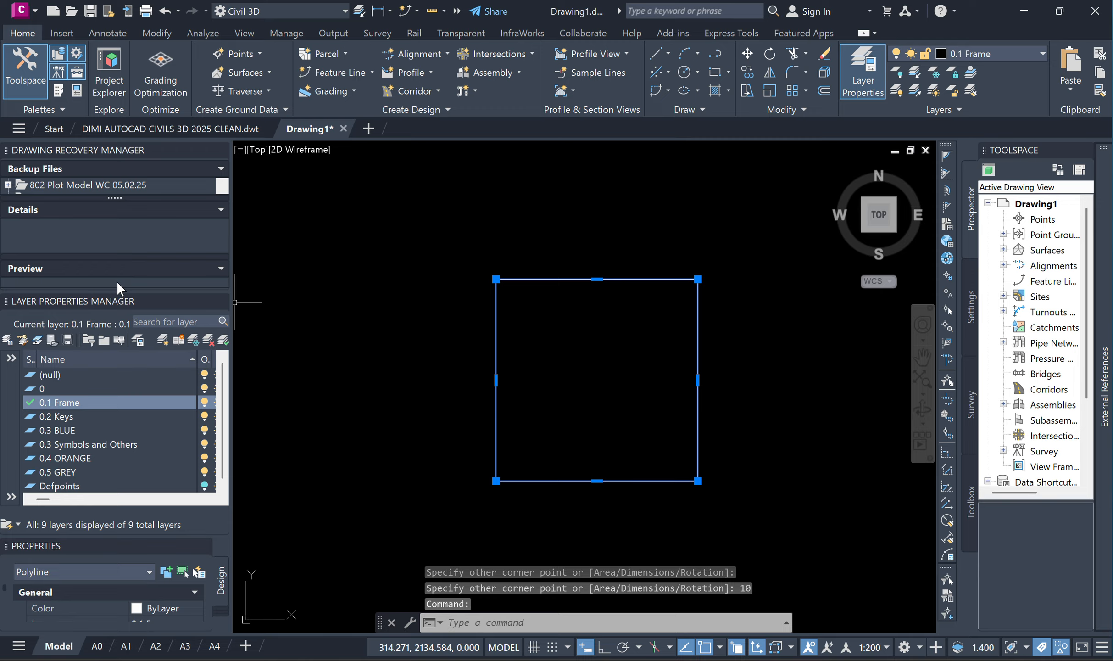
mouse_move(111, 293)
mouse_down()
mouse_move(128, 435)
mouse_move(164, 420)
mouse_up()
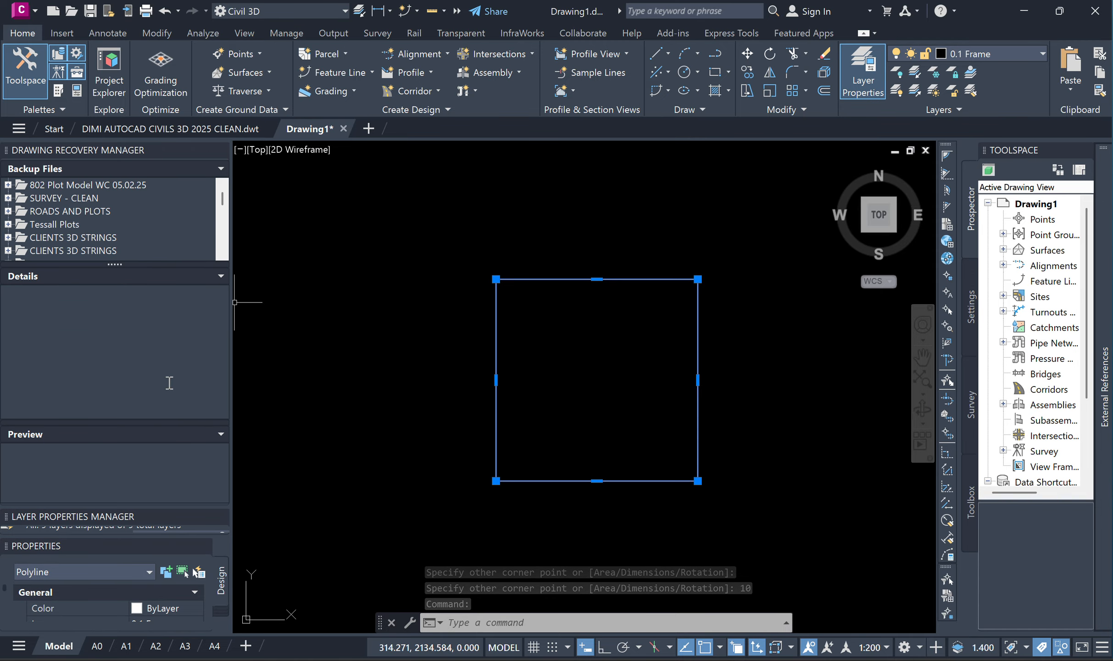
click(218, 151)
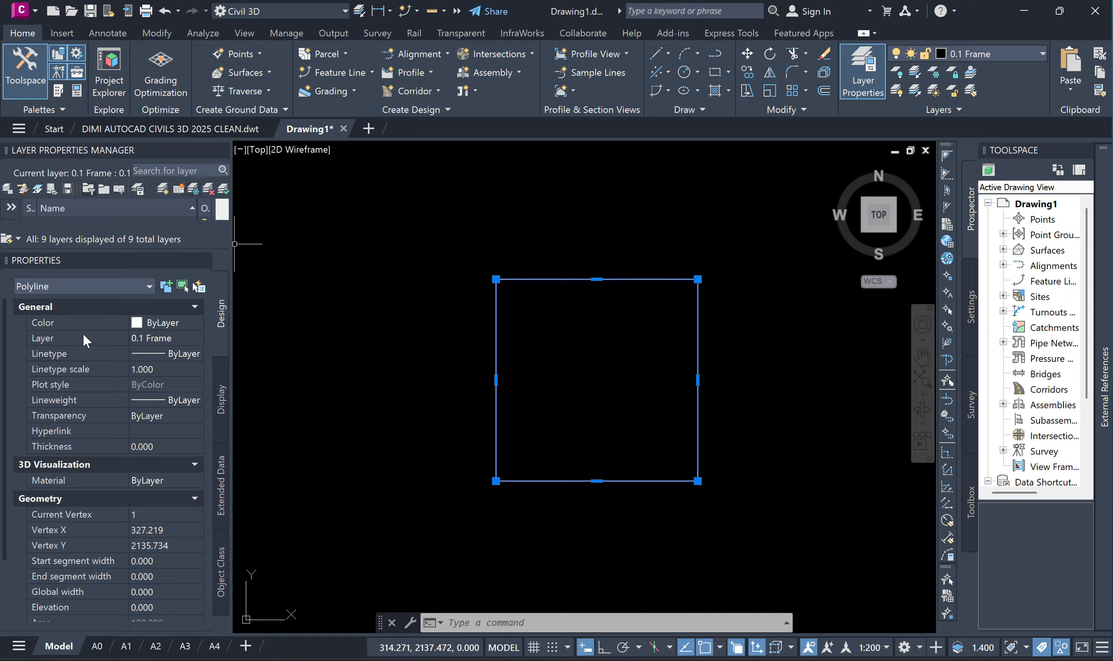
drag(110, 250, 110, 379)
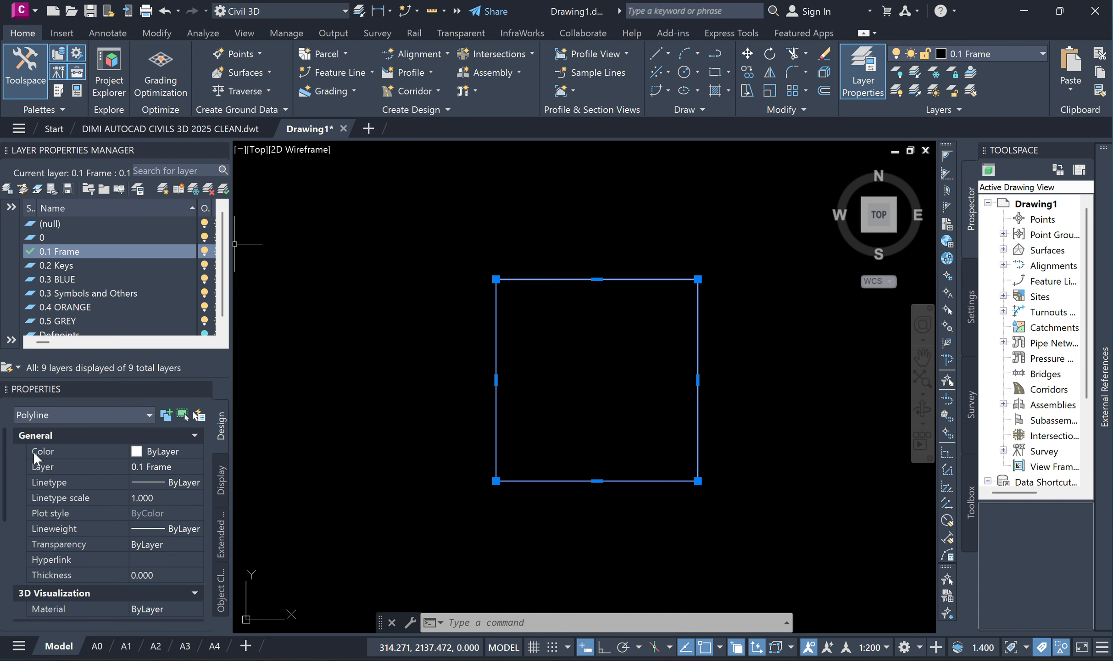
Step: Set the selected square's color to Blue
scroll(91, 504, down, 5)
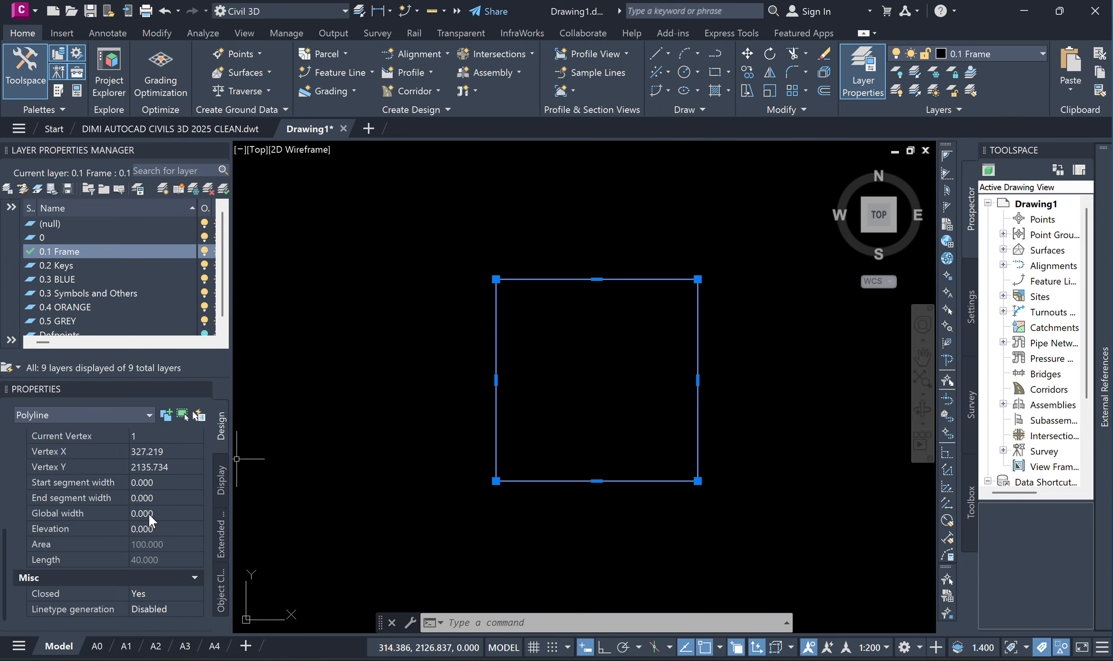
scroll(148, 512, up, 5)
click(186, 454)
click(187, 453)
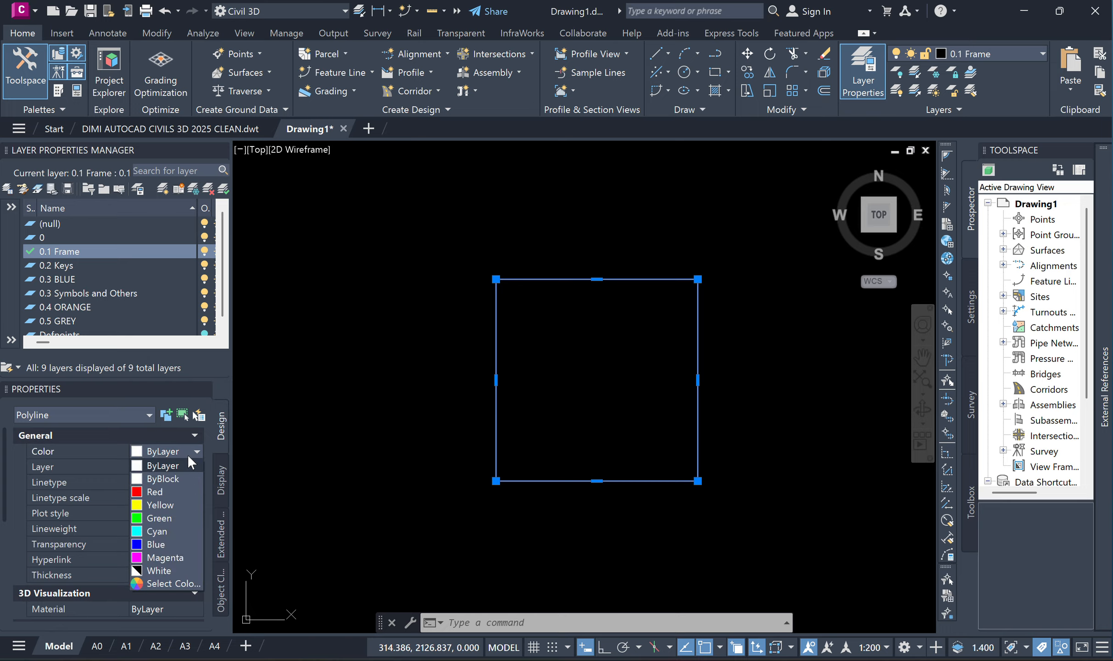
click(158, 544)
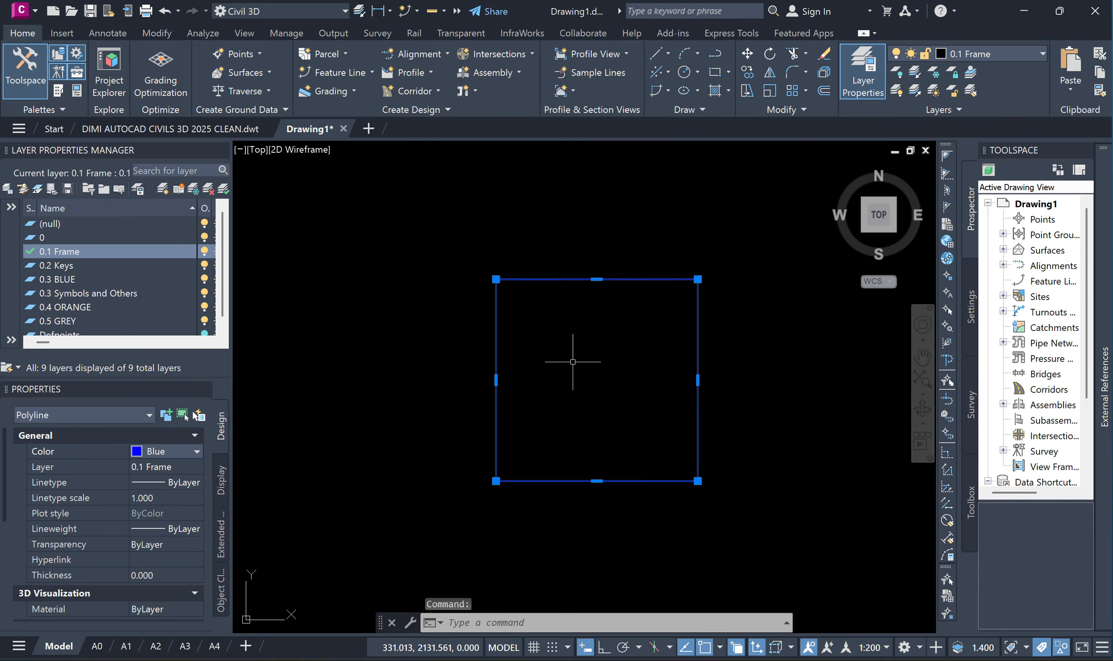
Step: Copy the blue square in place, using its upper-left corner as both base point and second point
middle_drag(573, 361, 558, 362)
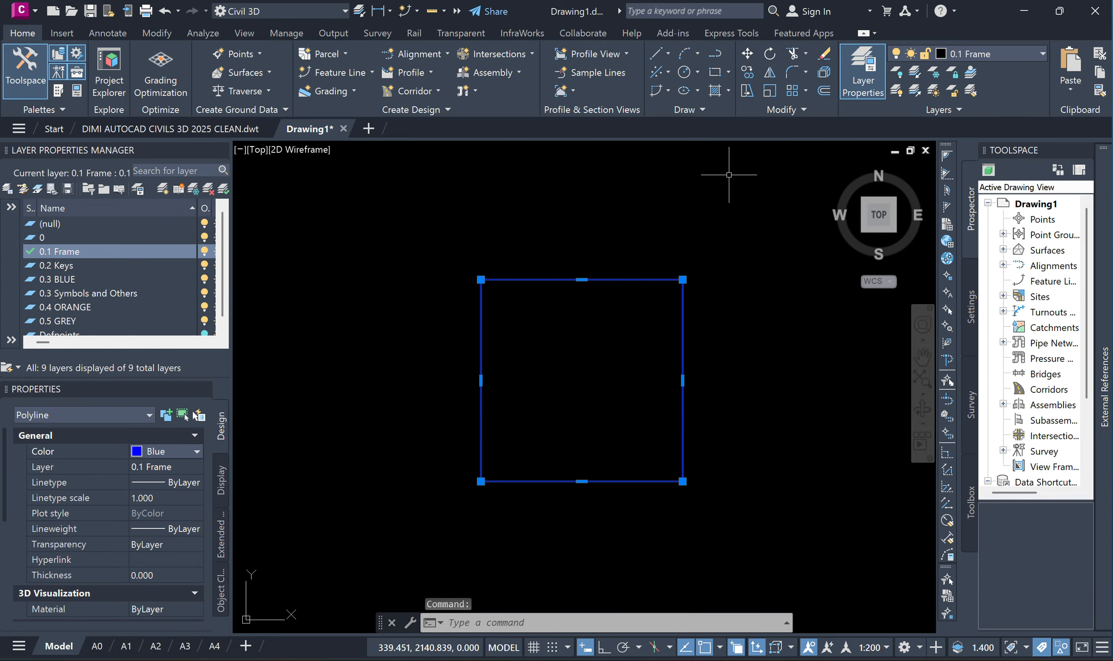
click(747, 72)
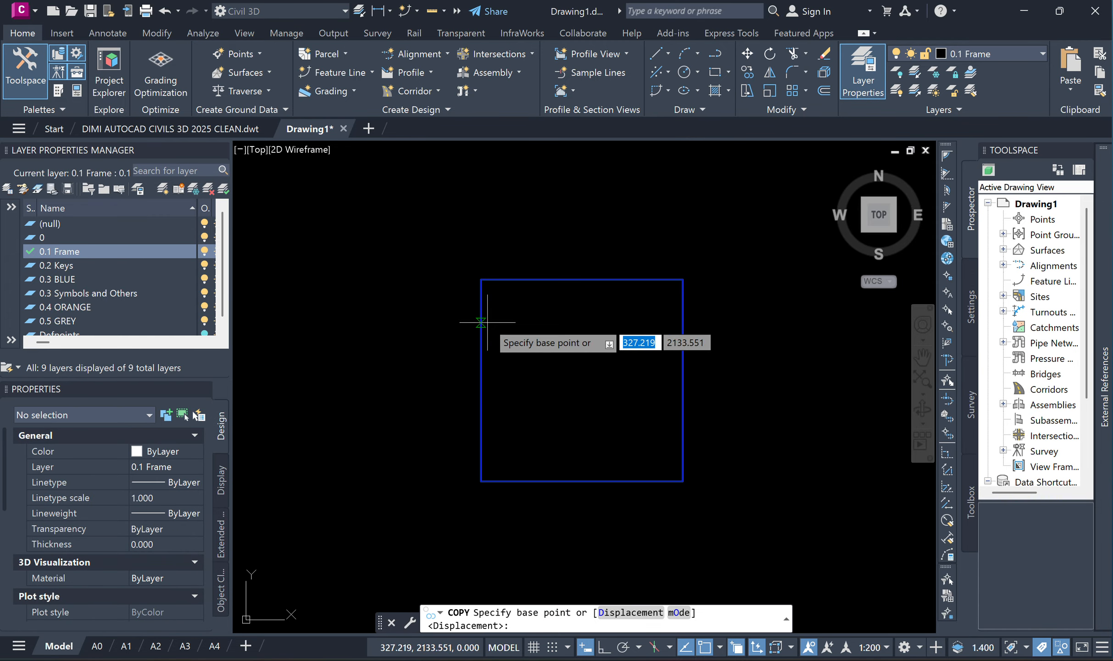
click(481, 280)
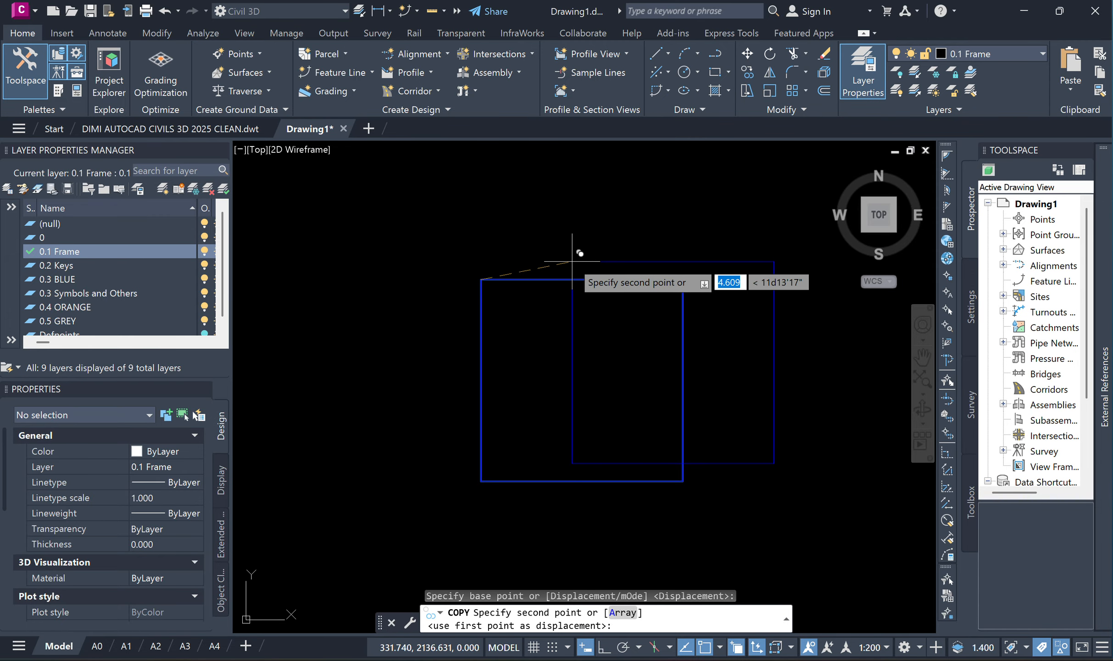
click(481, 279)
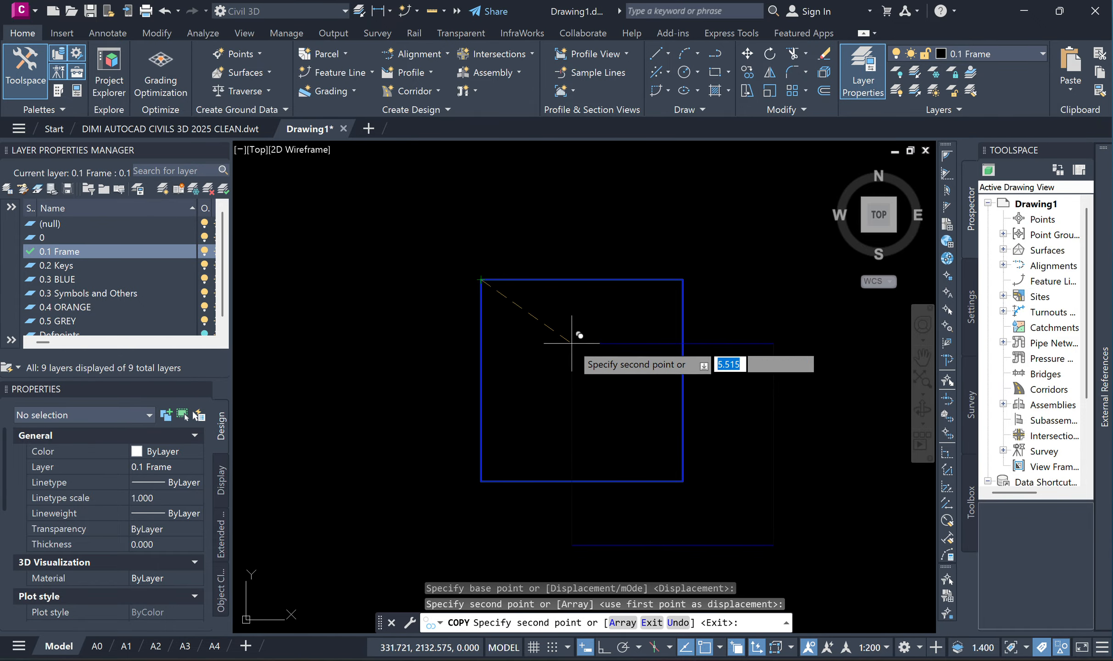
key(Escape)
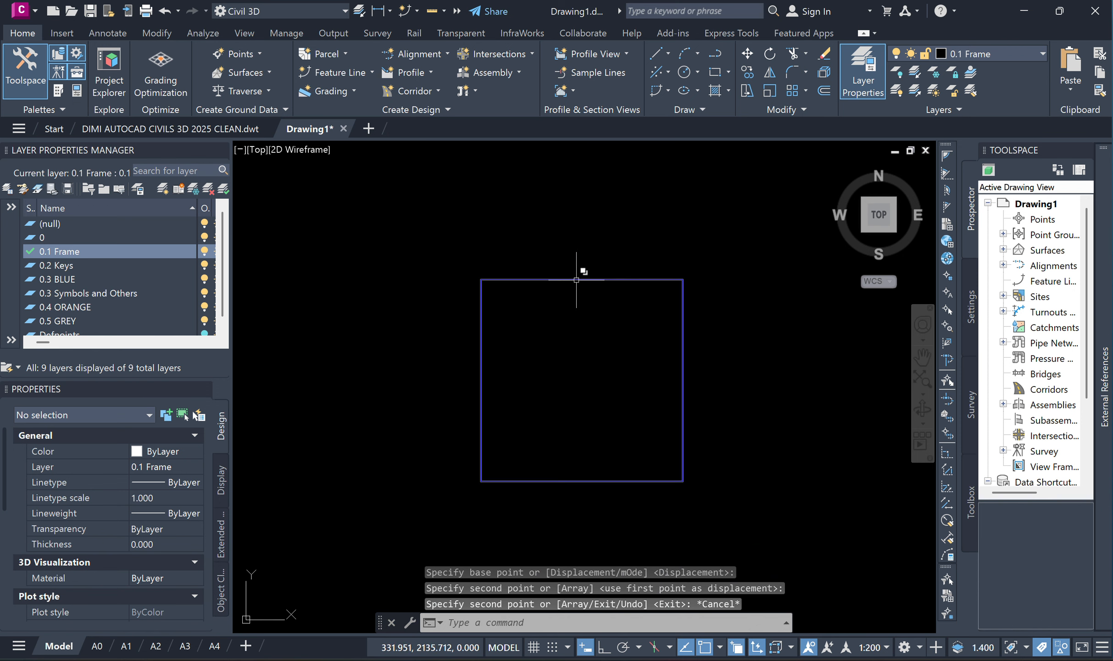
Step: Select one of the two overlapping square polylines and set its color to Red
click(576, 279)
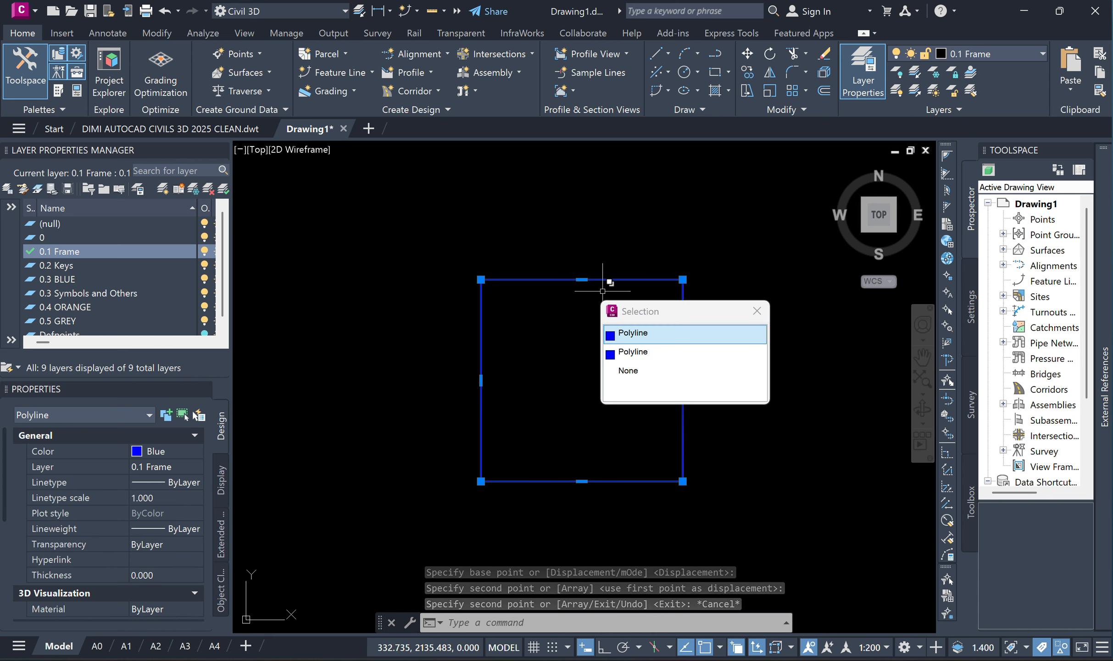
click(635, 339)
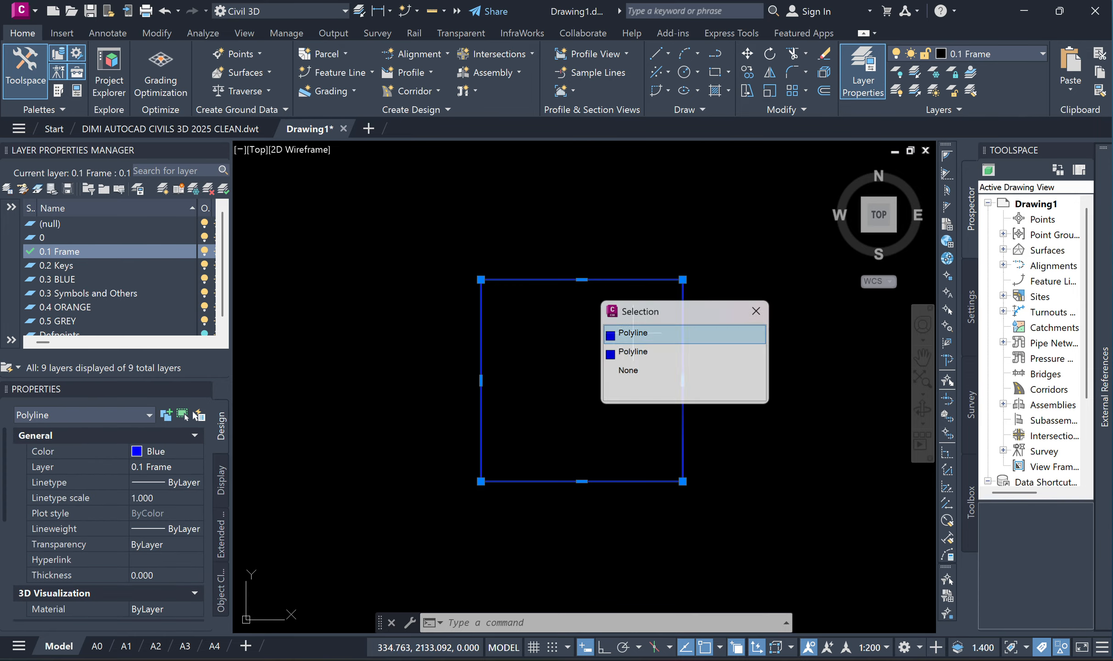
click(165, 448)
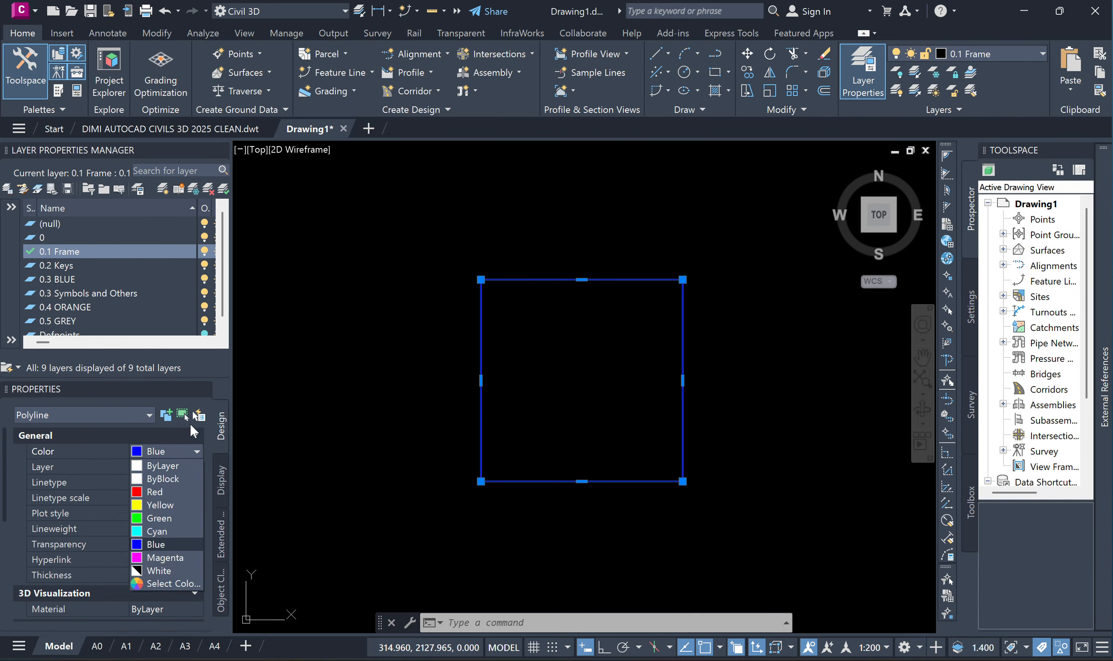
click(152, 488)
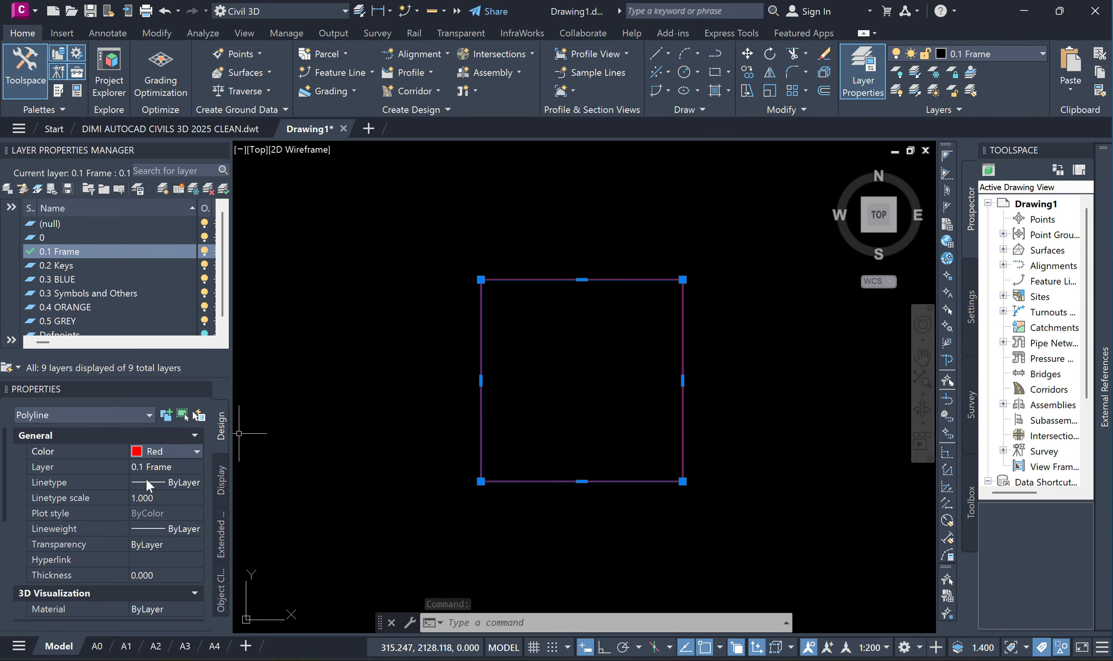
Step: Set the red square's elevation to 1 and deselect it
scroll(65, 497, down, 4)
scroll(65, 497, down, 2)
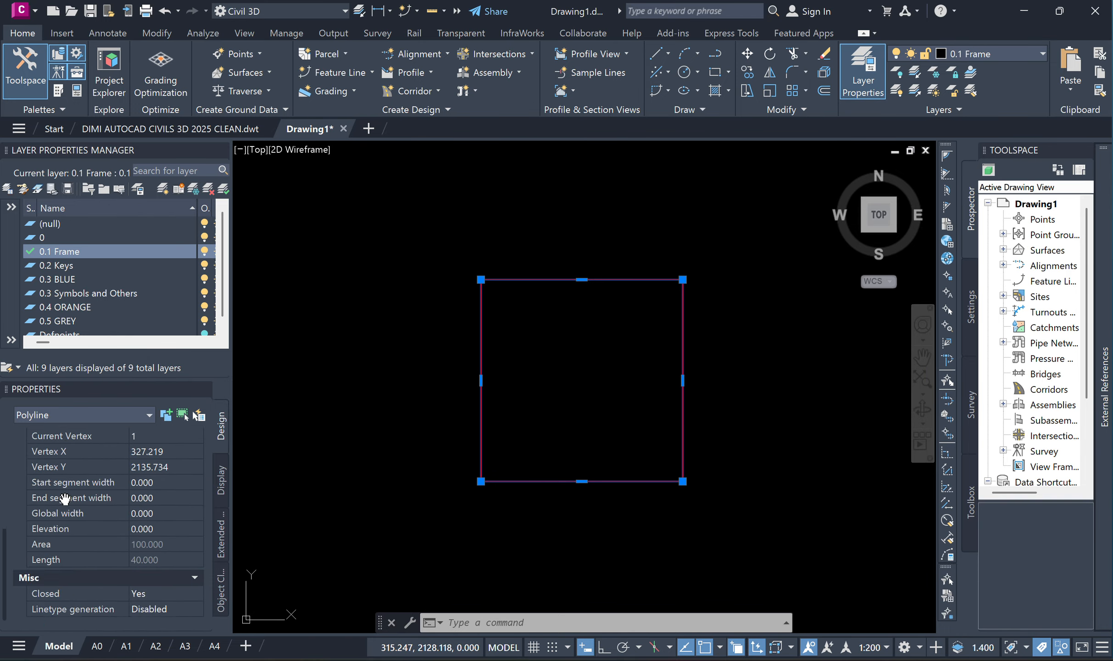
click(168, 527)
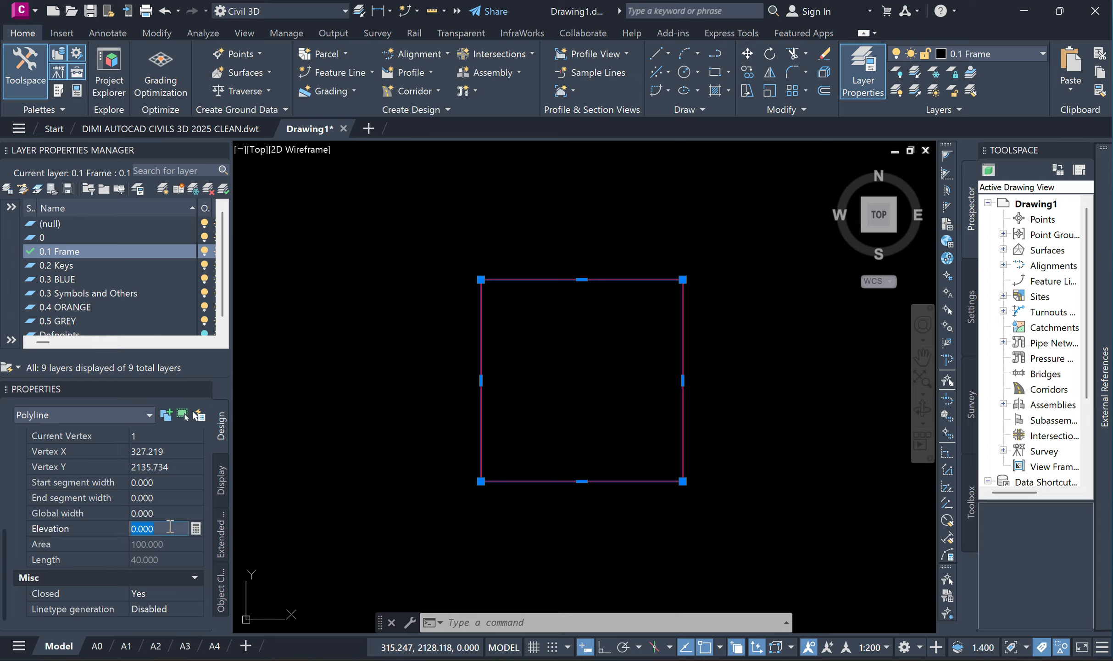
text(1)
key(Return)
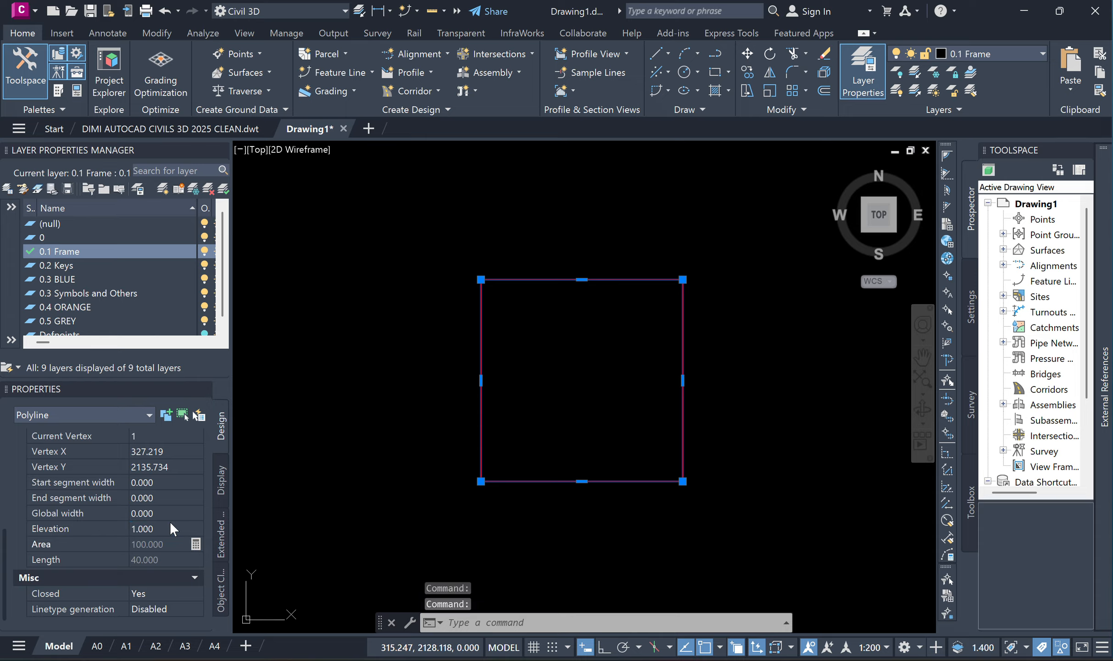
middle_drag(324, 389, 301, 393)
middle_drag(364, 349, 378, 325)
key(Escape)
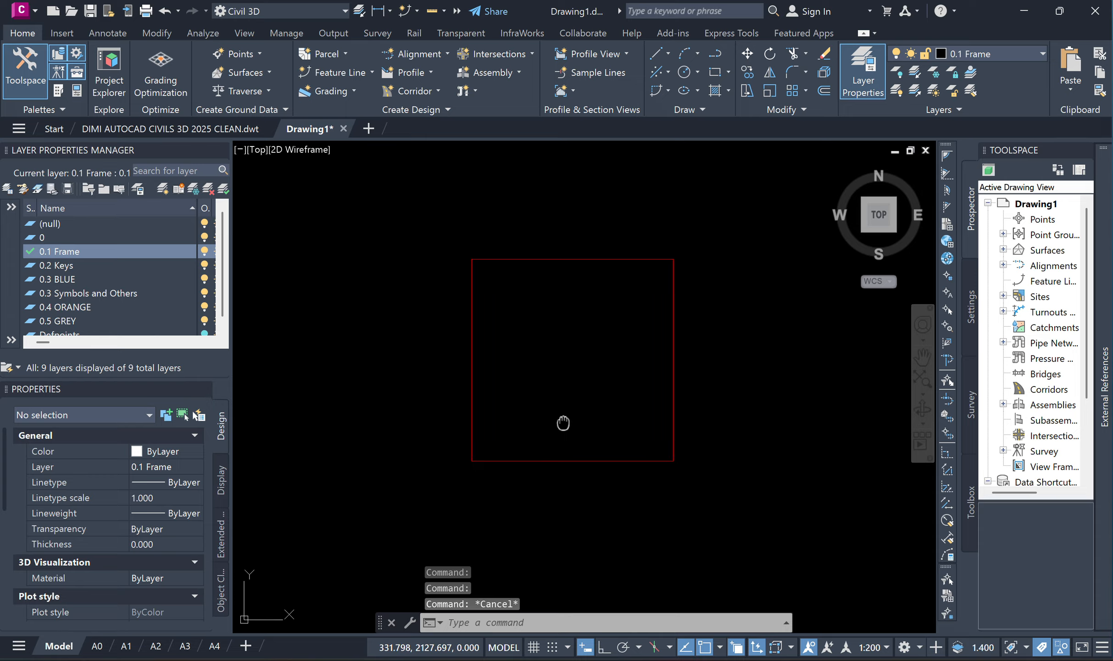
middle_drag(567, 423, 546, 432)
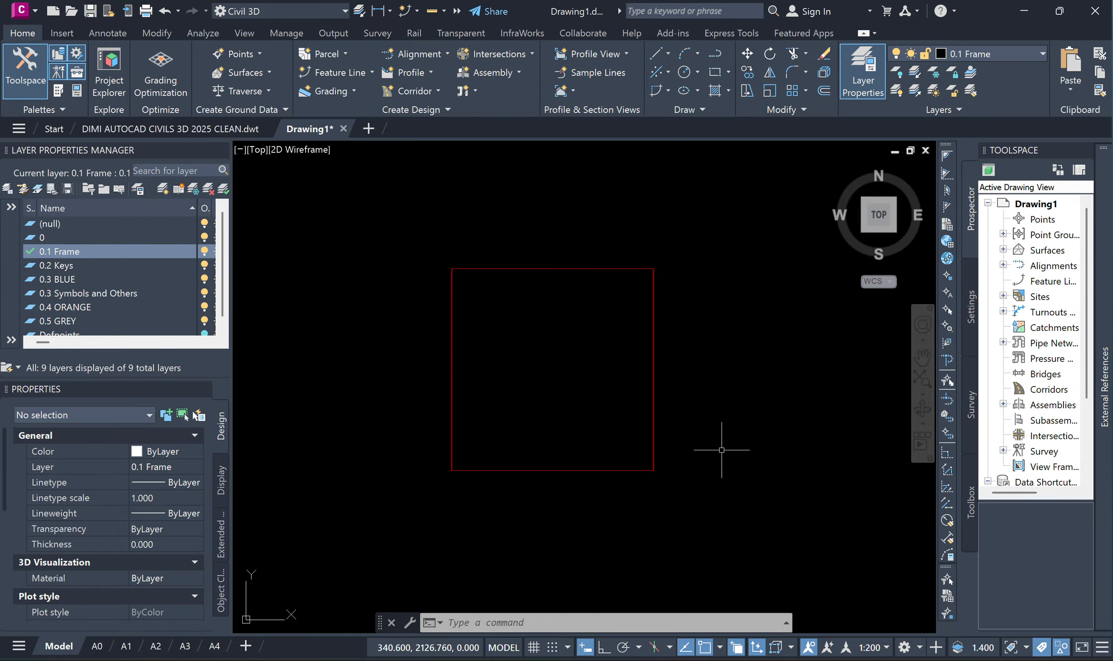
middle_drag(510, 354, 522, 350)
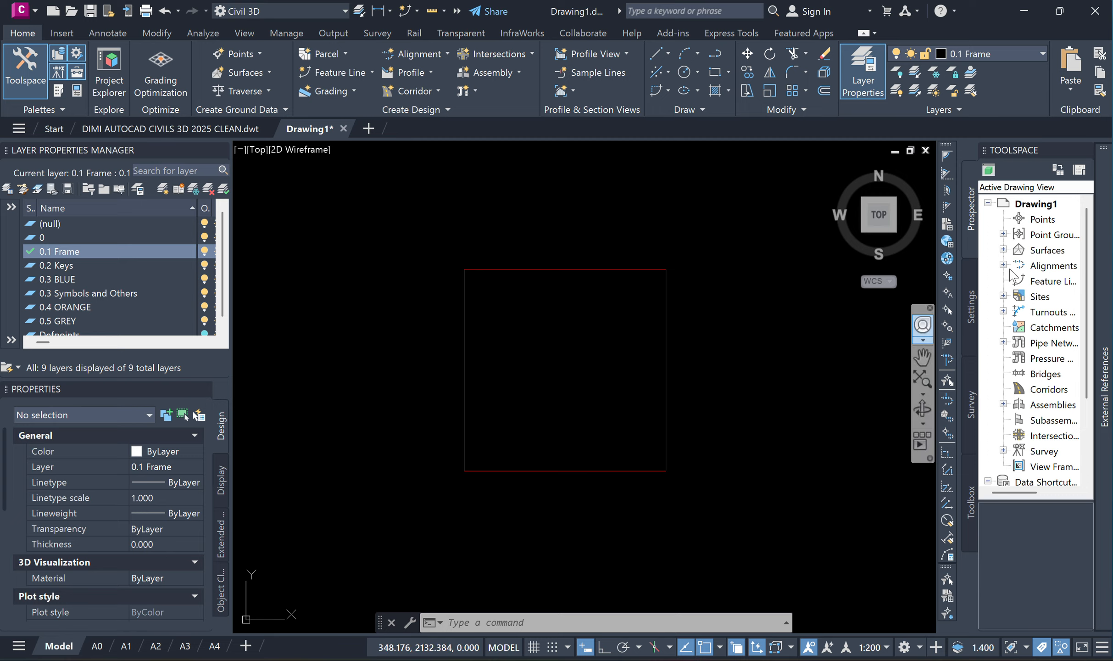
middle_drag(751, 313, 737, 308)
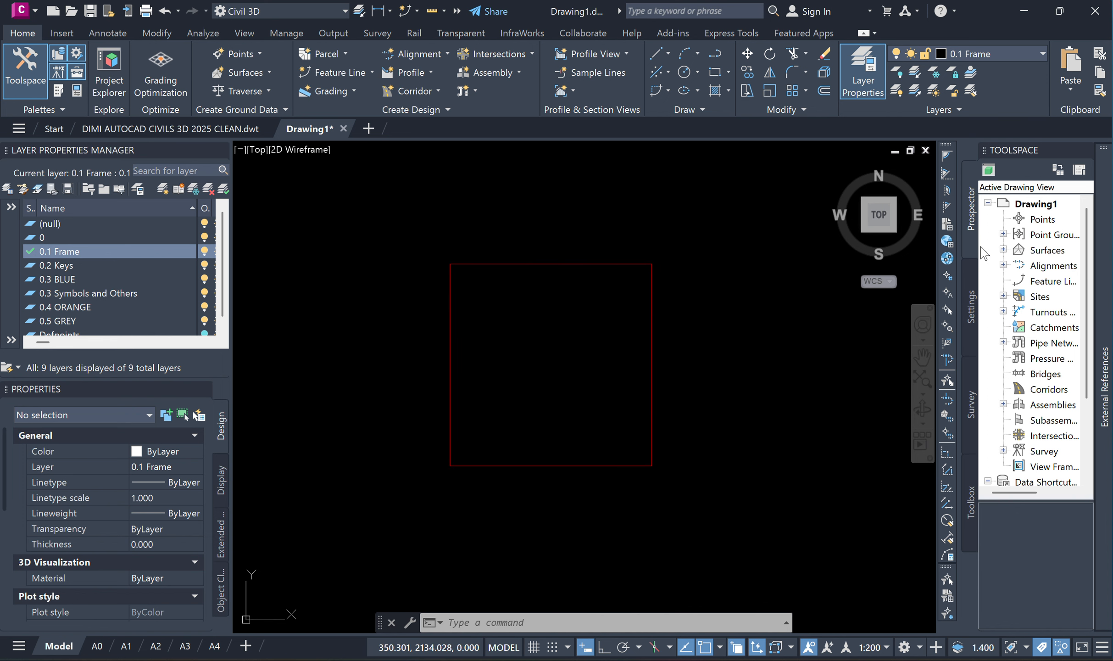
Step: Widen the Toolspace palette to show full item names, and toggle it off and back on
drag(960, 247, 896, 247)
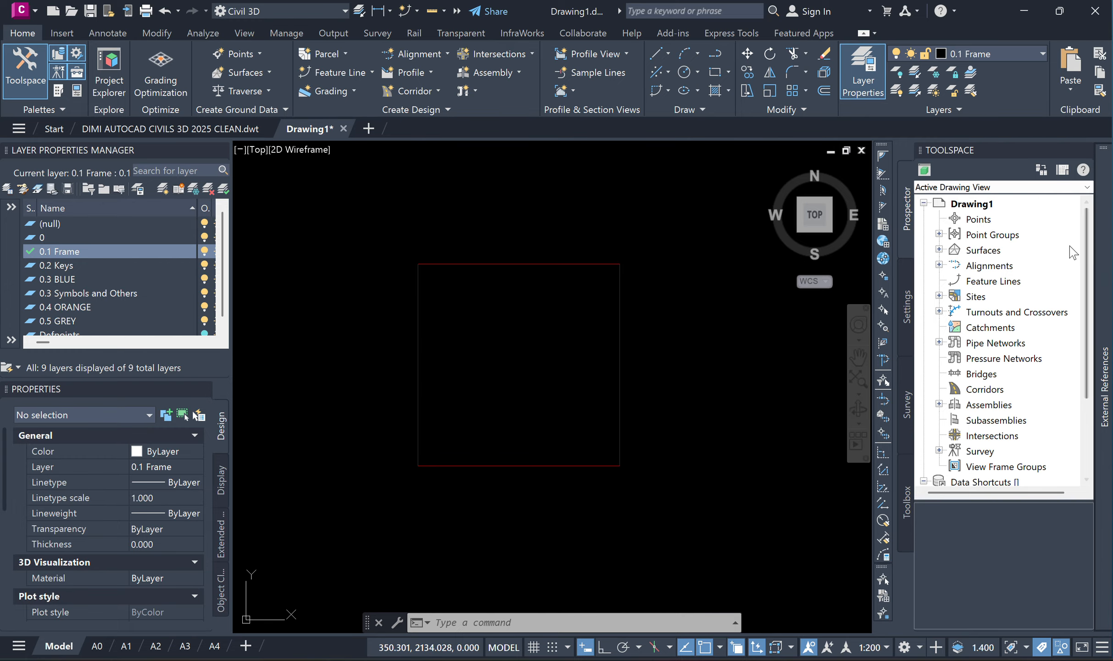
click(25, 79)
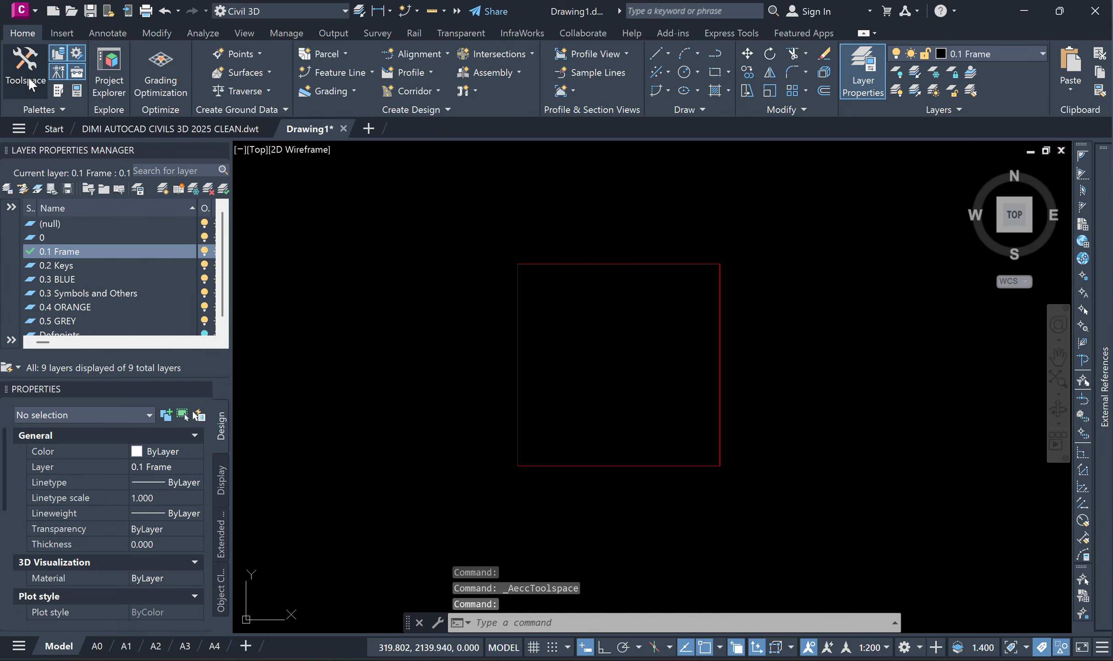
click(28, 77)
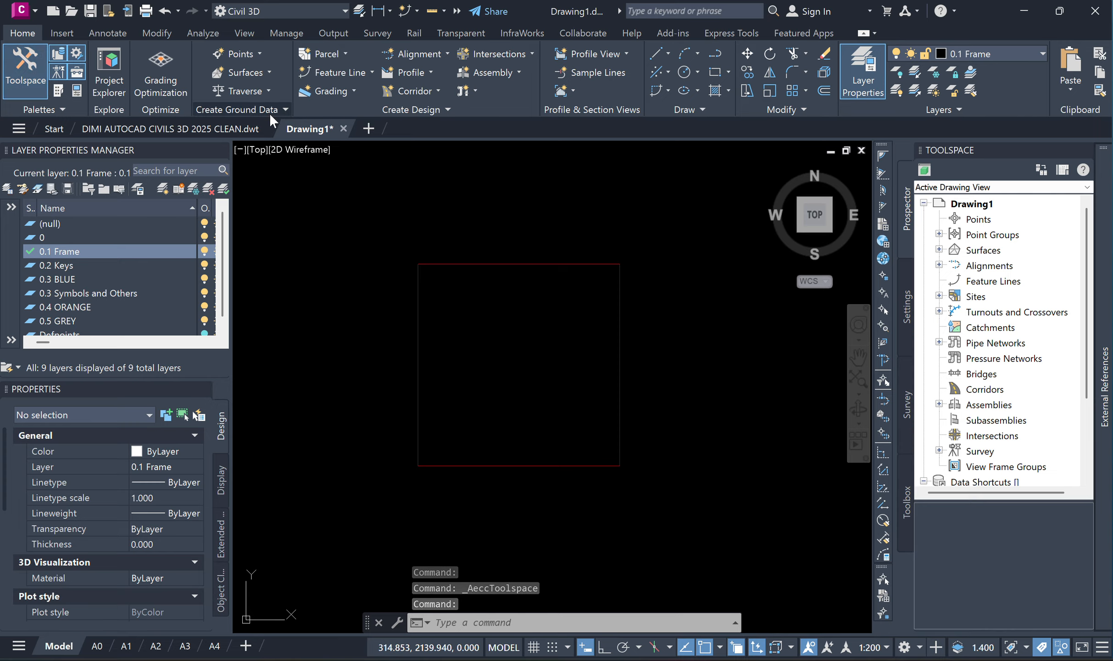
Step: Start creating a new surface in the drawing's Surfaces collection
click(938, 249)
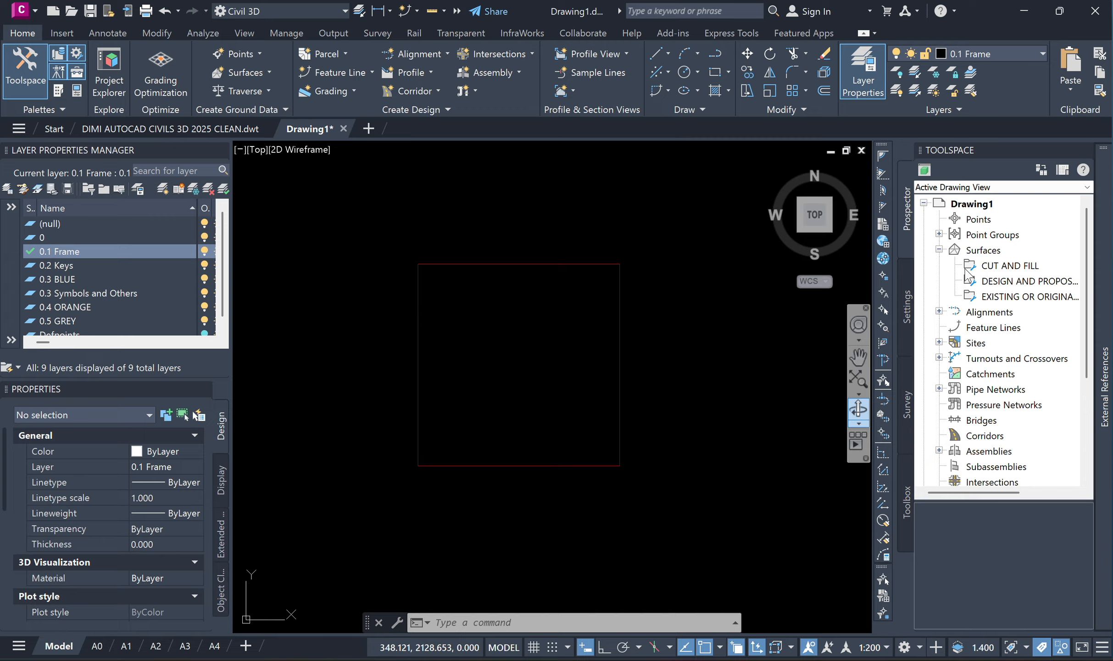
click(990, 251)
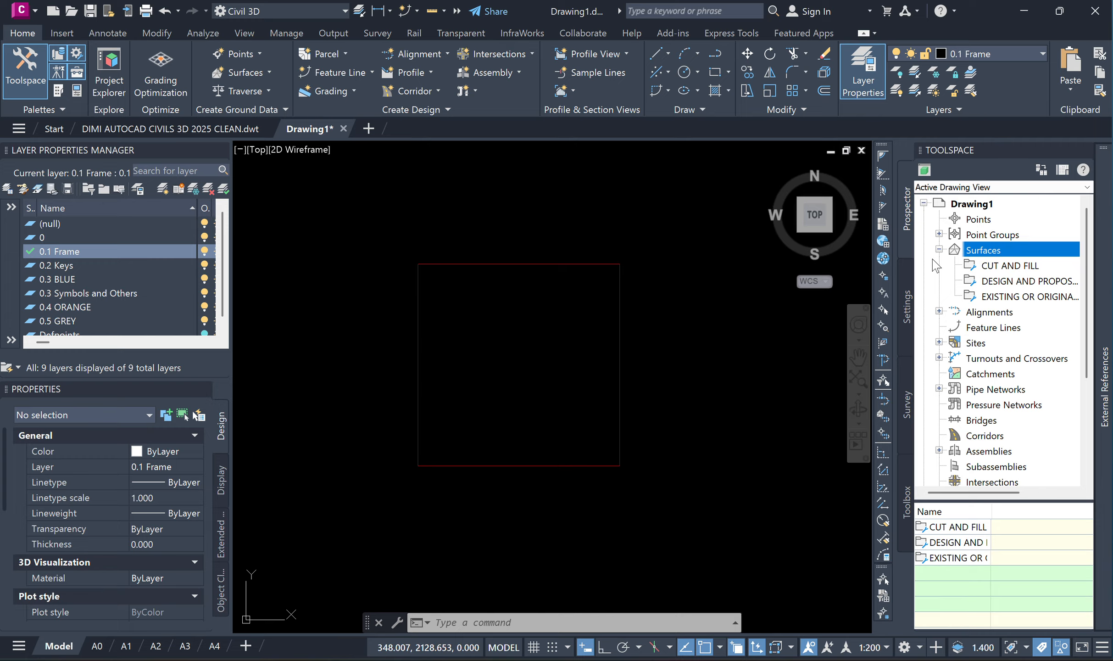
right_click(987, 257)
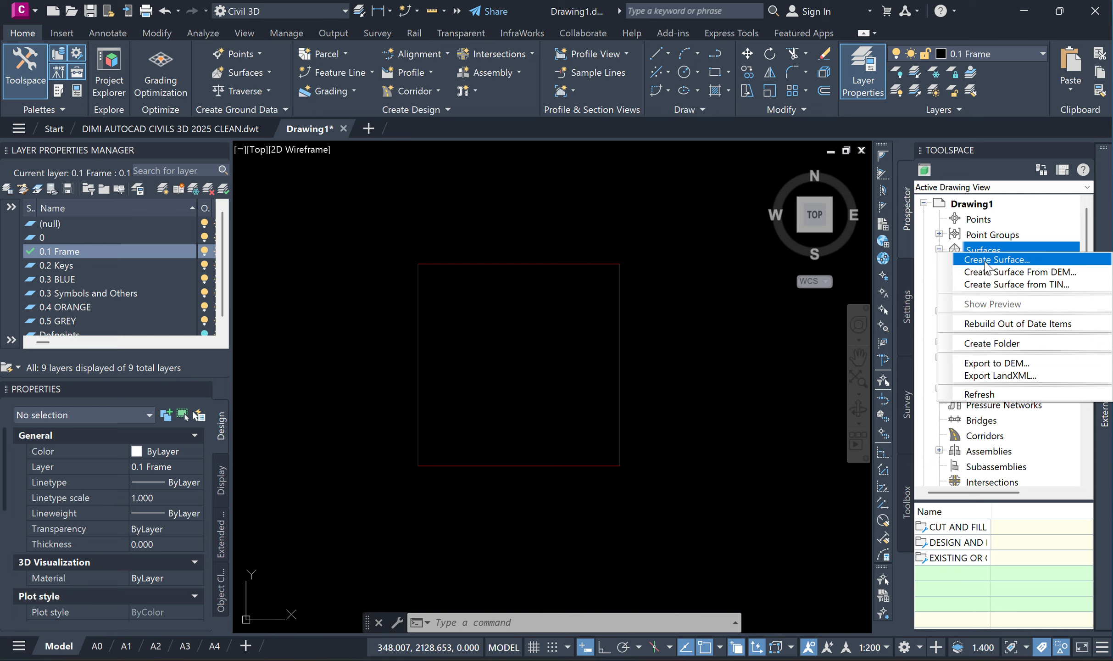
click(986, 261)
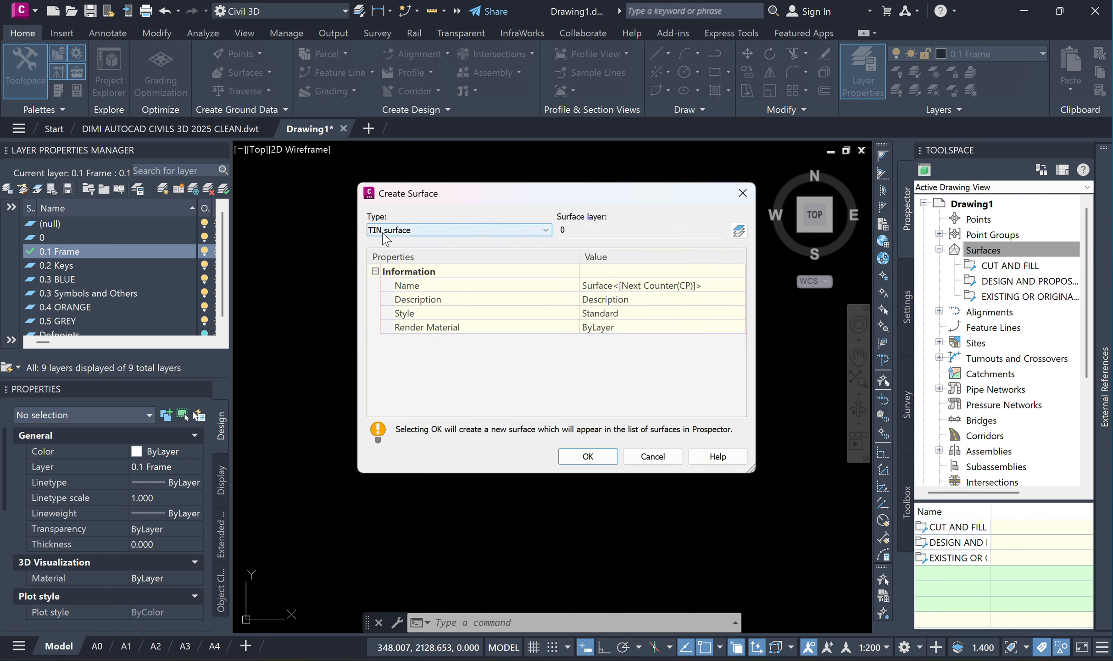
click(396, 231)
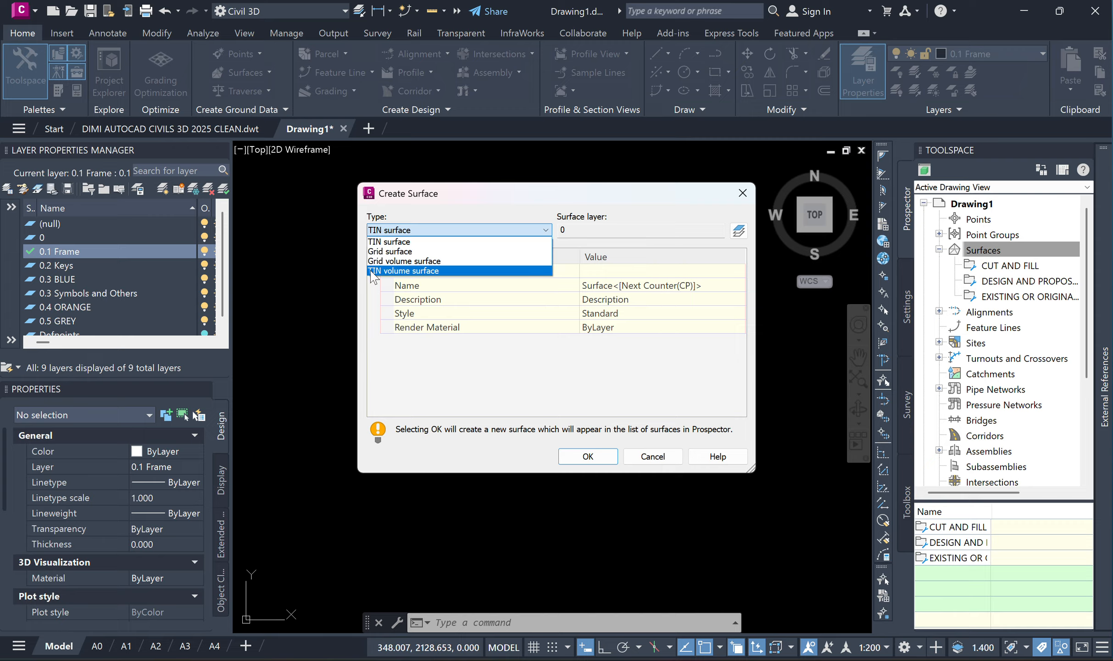
click(404, 270)
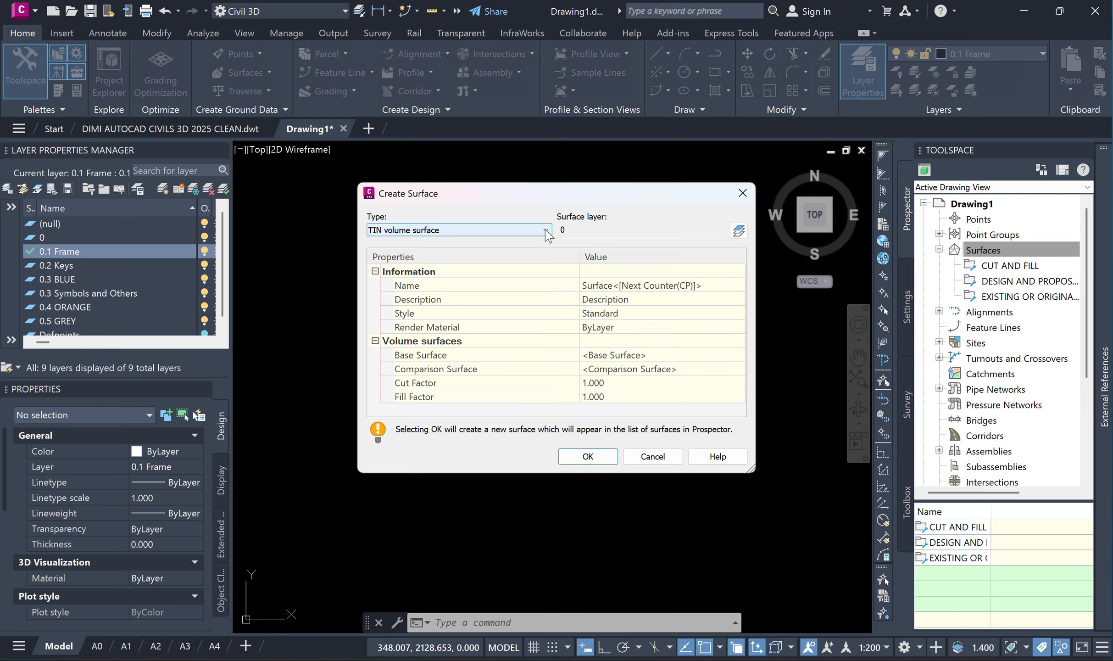
click(477, 32)
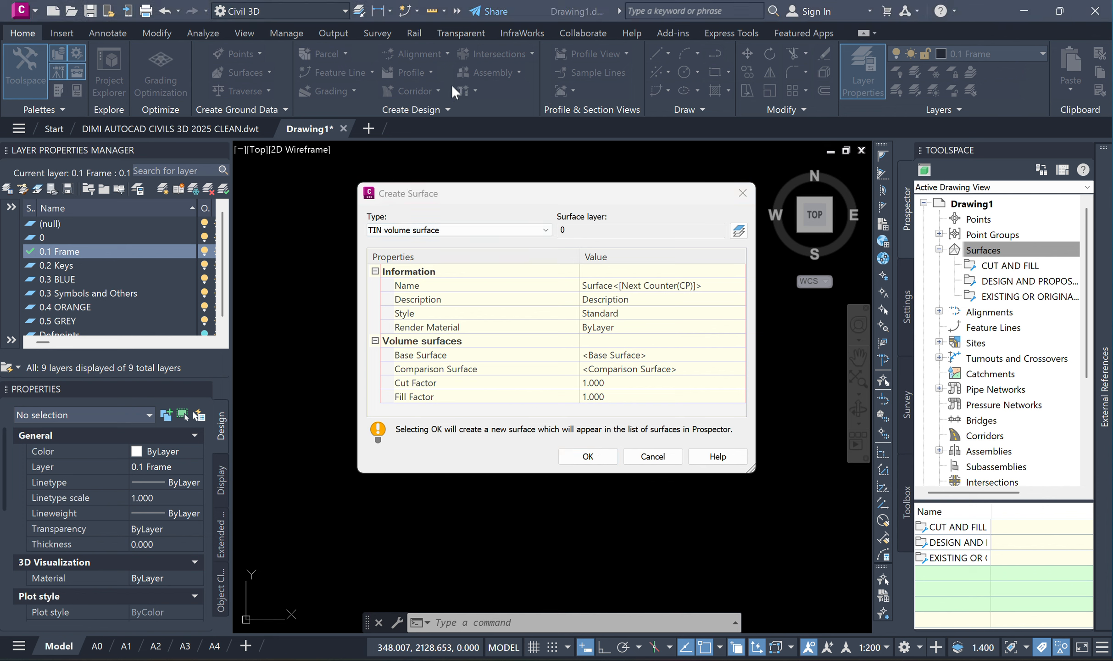
click(454, 233)
click(419, 239)
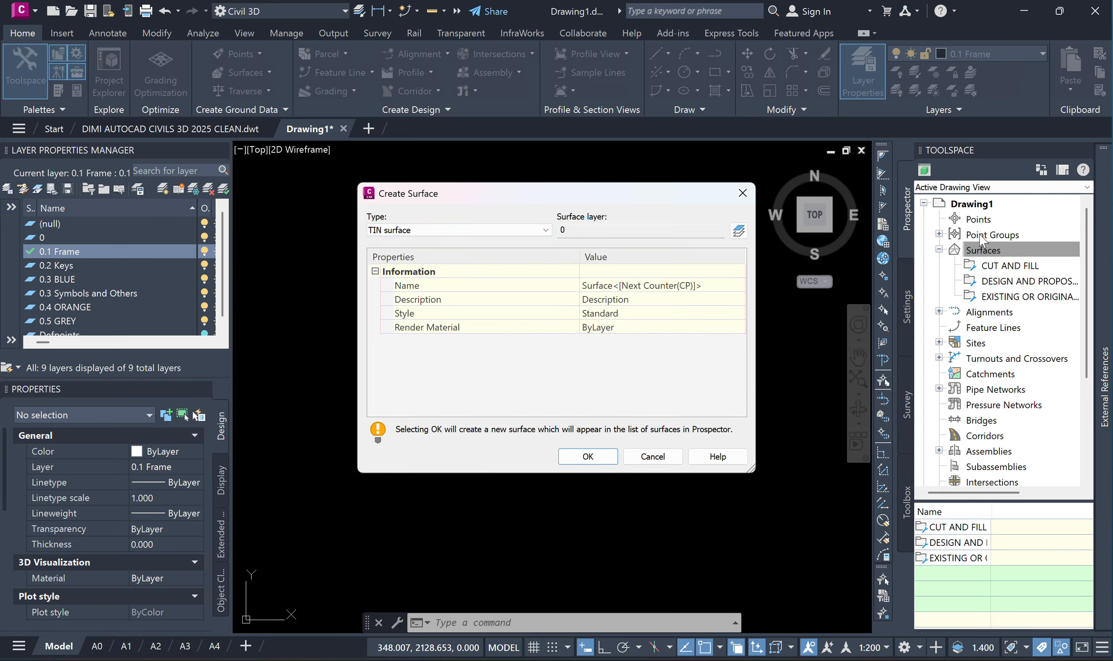
Step: Name the new TIN surface TOPO
click(705, 286)
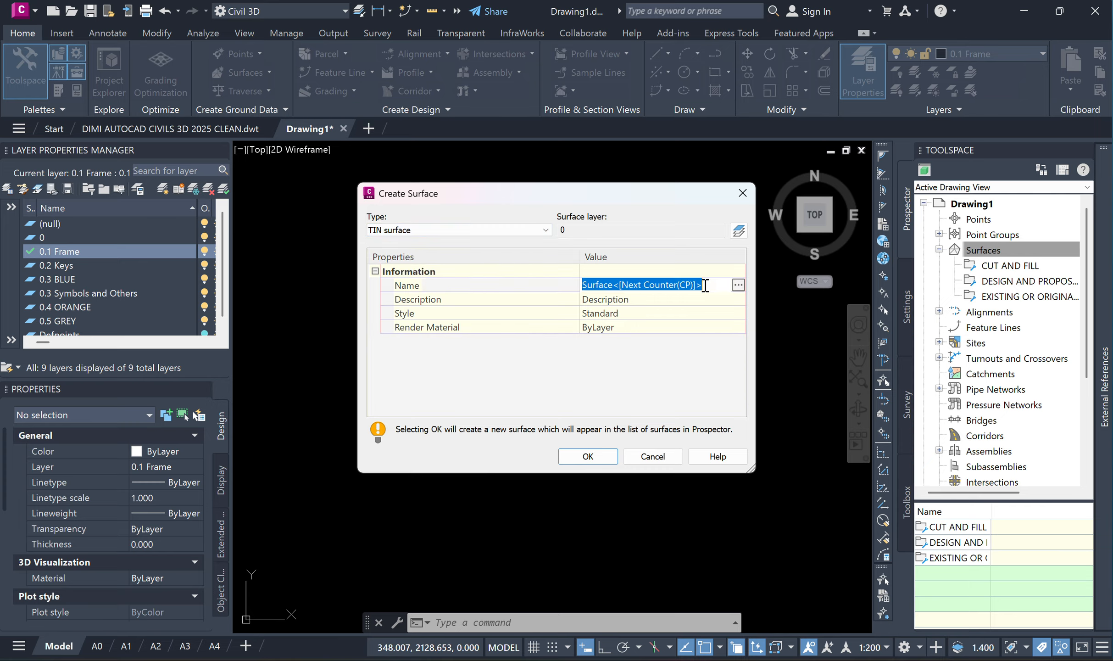
text(topo)
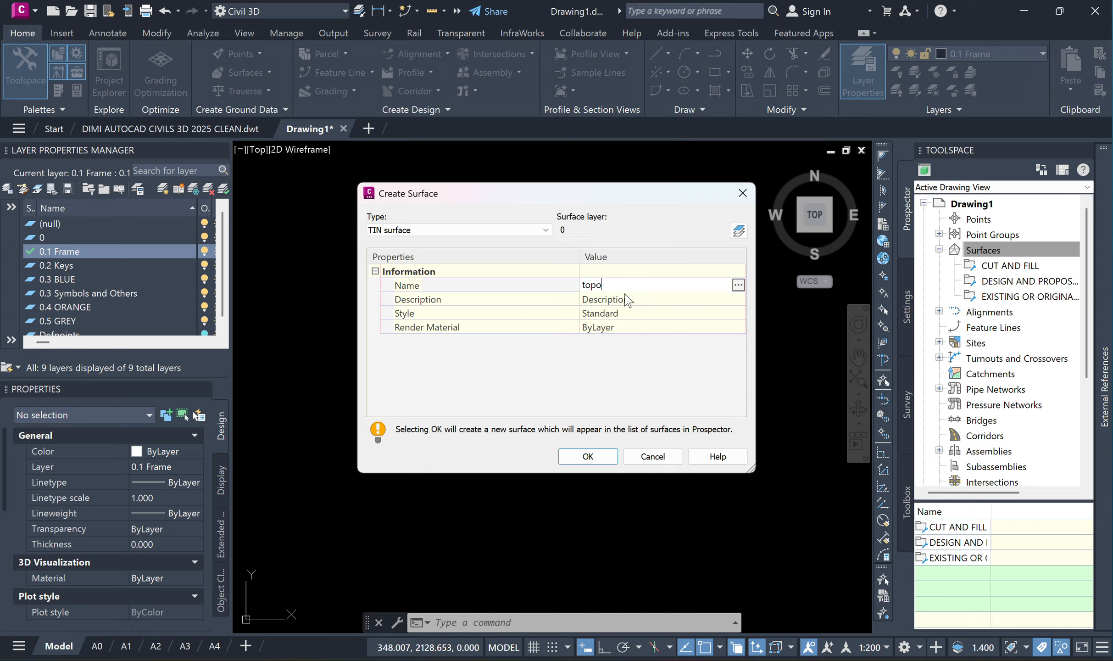
click(527, 286)
text(TOPO)
Step: Set the surface style to TRIANGLES and create the TOPO surface
click(649, 318)
click(738, 314)
click(583, 344)
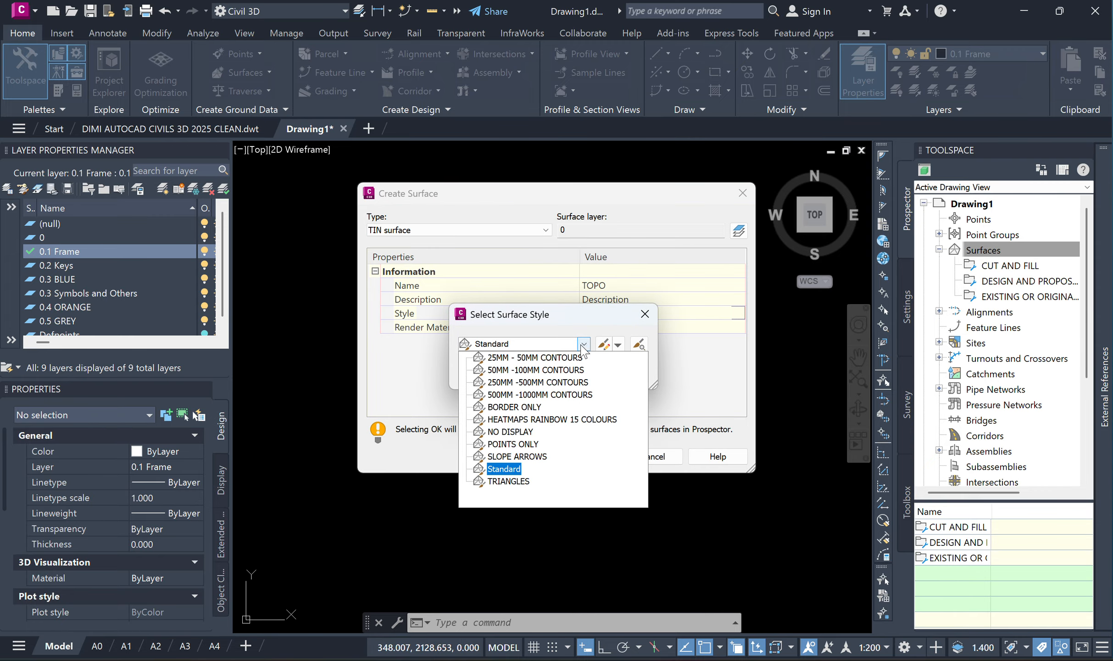
click(505, 481)
click(489, 371)
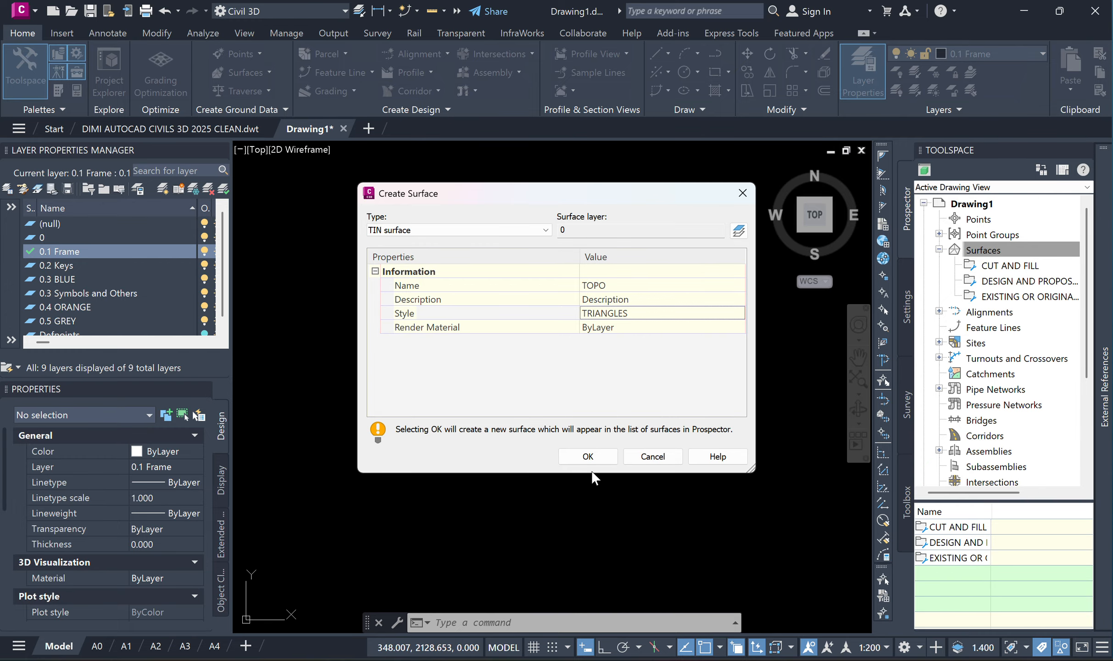
click(589, 458)
mouse_move(594, 397)
middle_down()
mouse_move(617, 388)
mouse_move(603, 394)
middle_up()
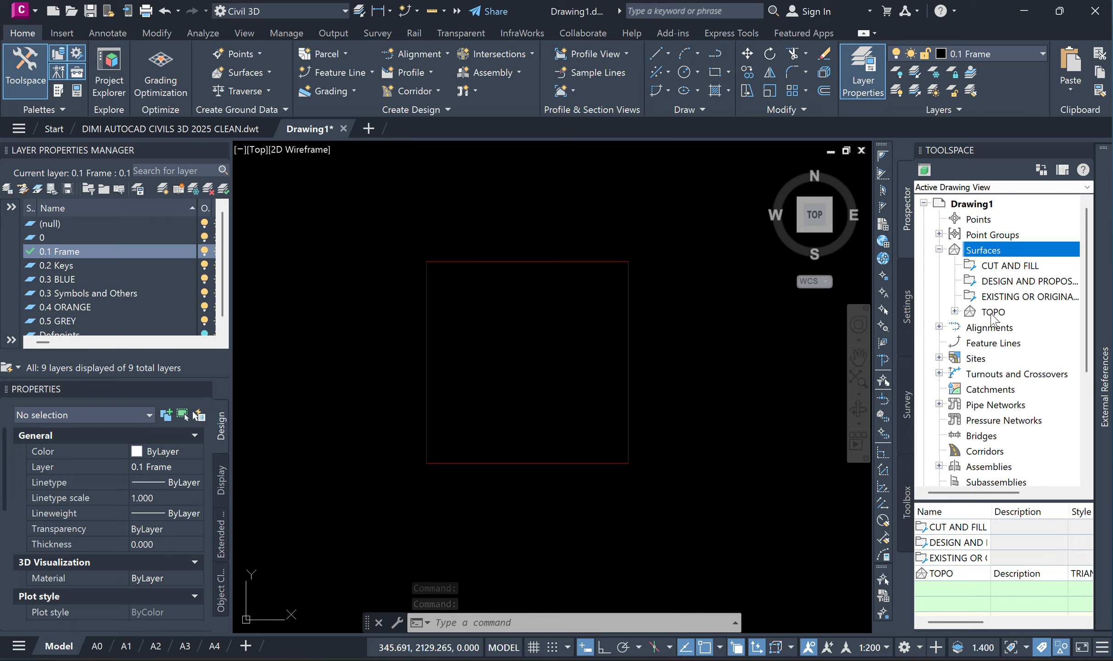
Step: Turn on automatic rebuilding for the TOPO surface
click(959, 309)
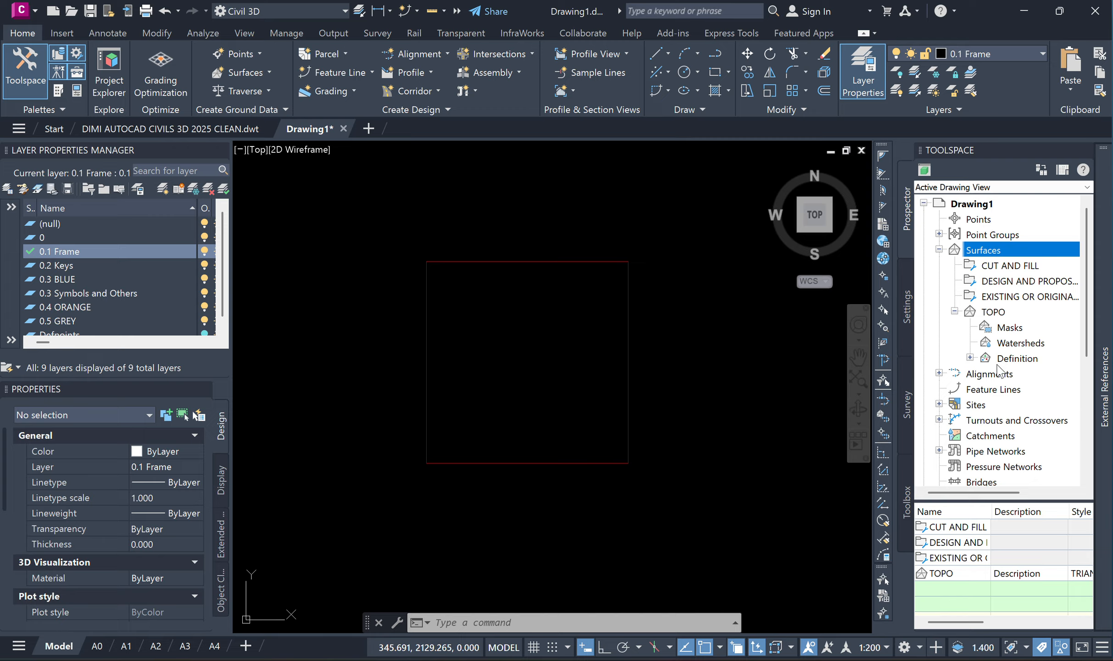
click(955, 311)
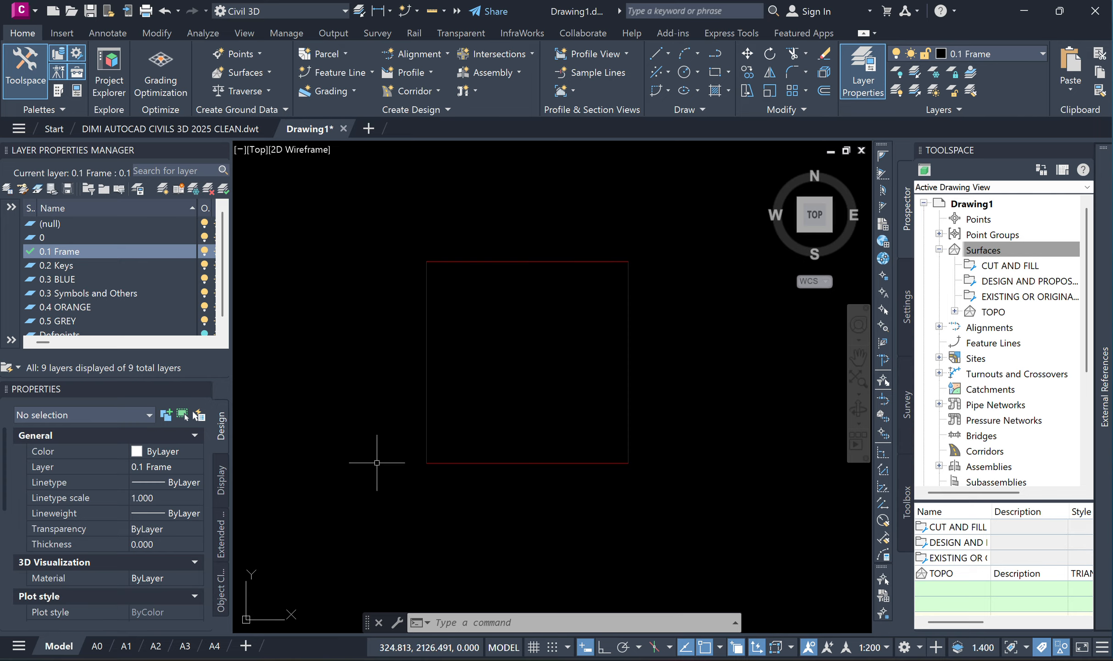
right_click(997, 314)
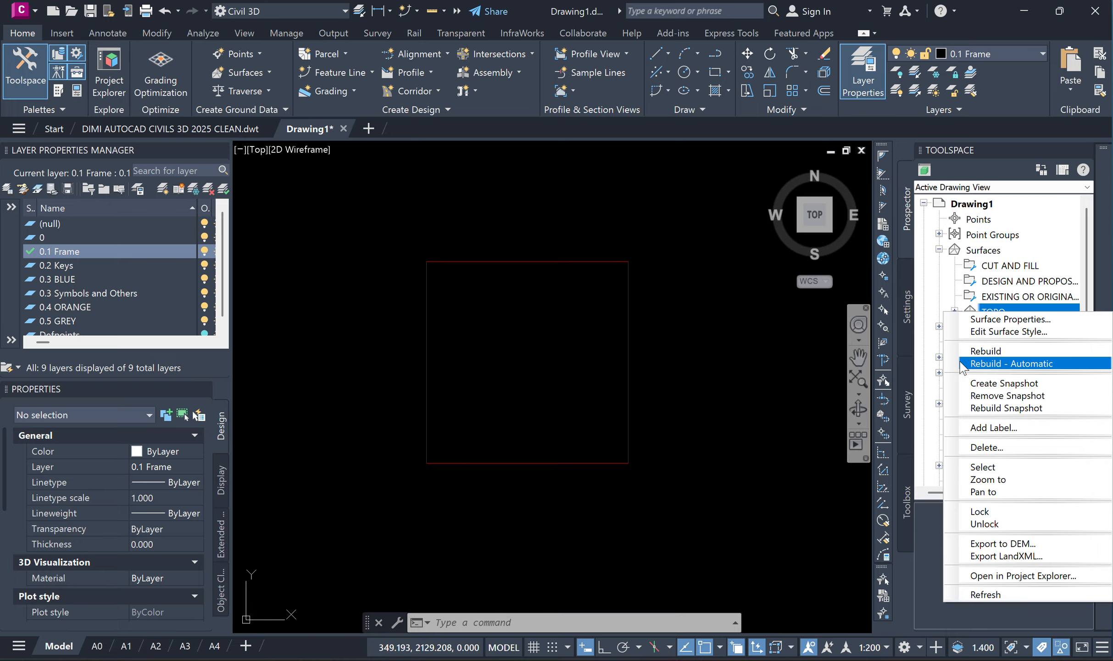
click(1005, 364)
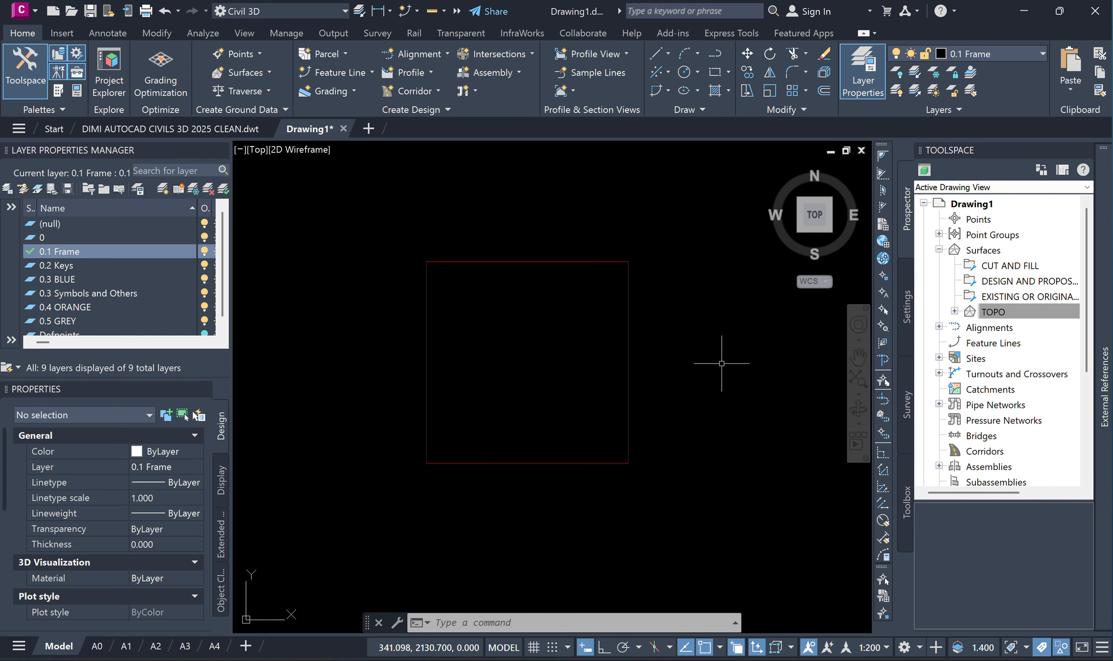
middle_drag(645, 362, 641, 371)
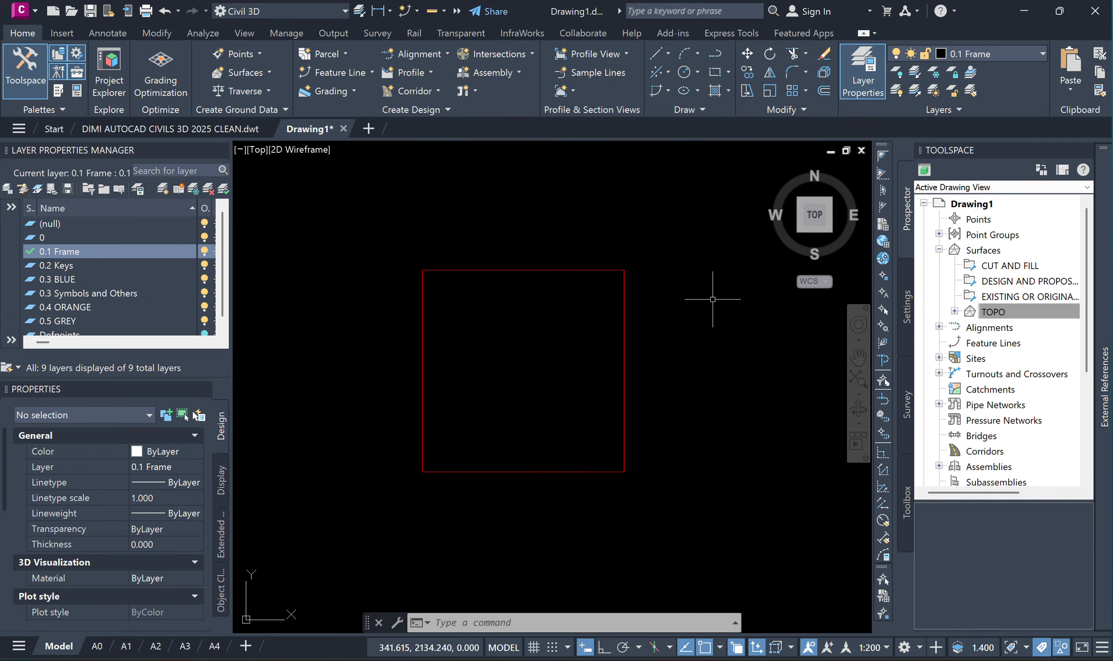
Step: Expand the TOPO surface and its Definition to list the available surface data types
click(1004, 312)
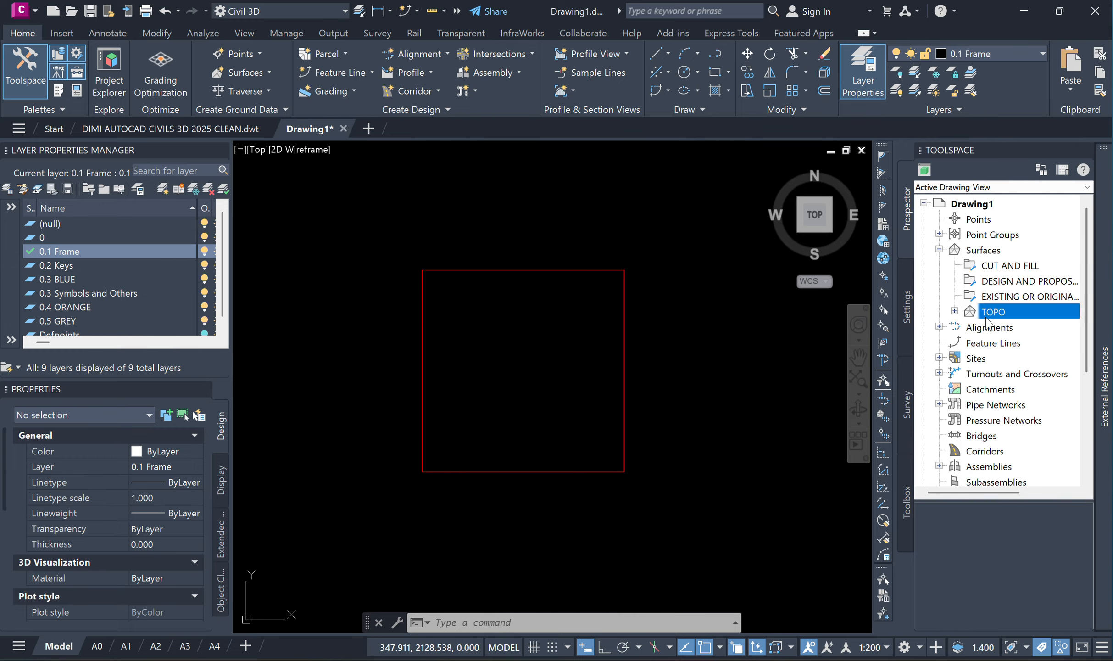
click(955, 311)
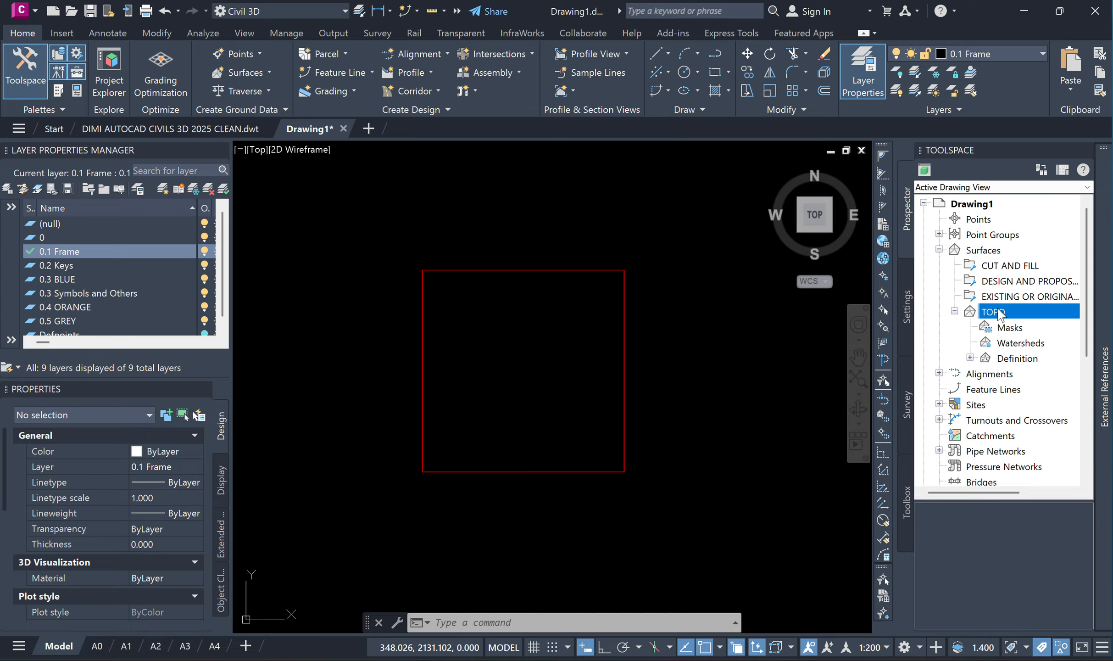
click(970, 358)
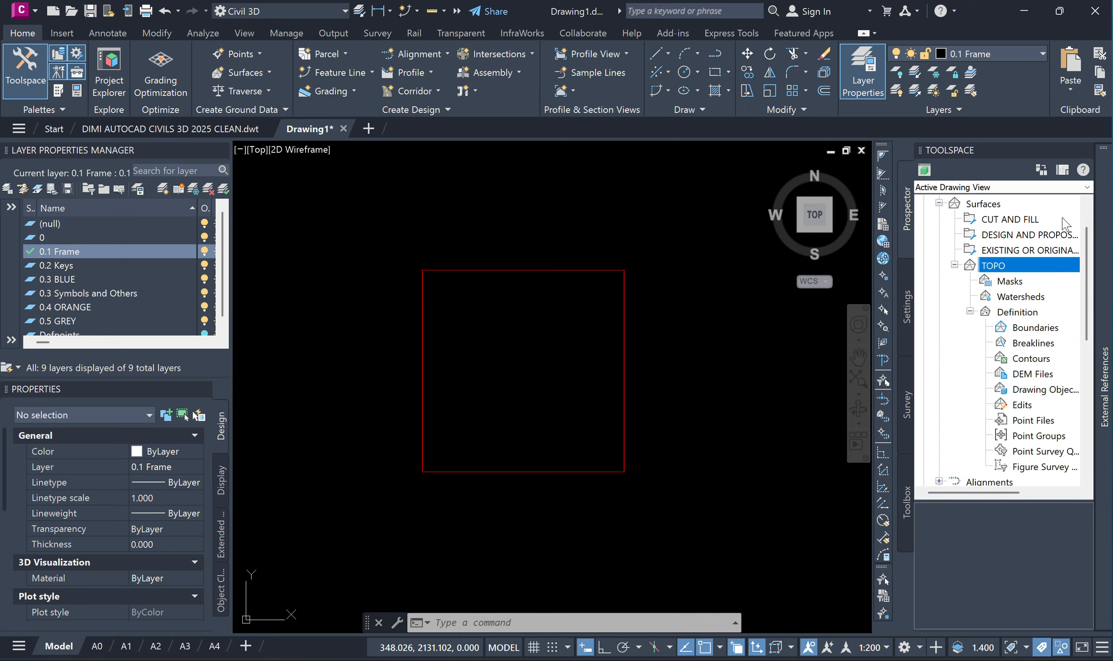
scroll(984, 253, down, 1)
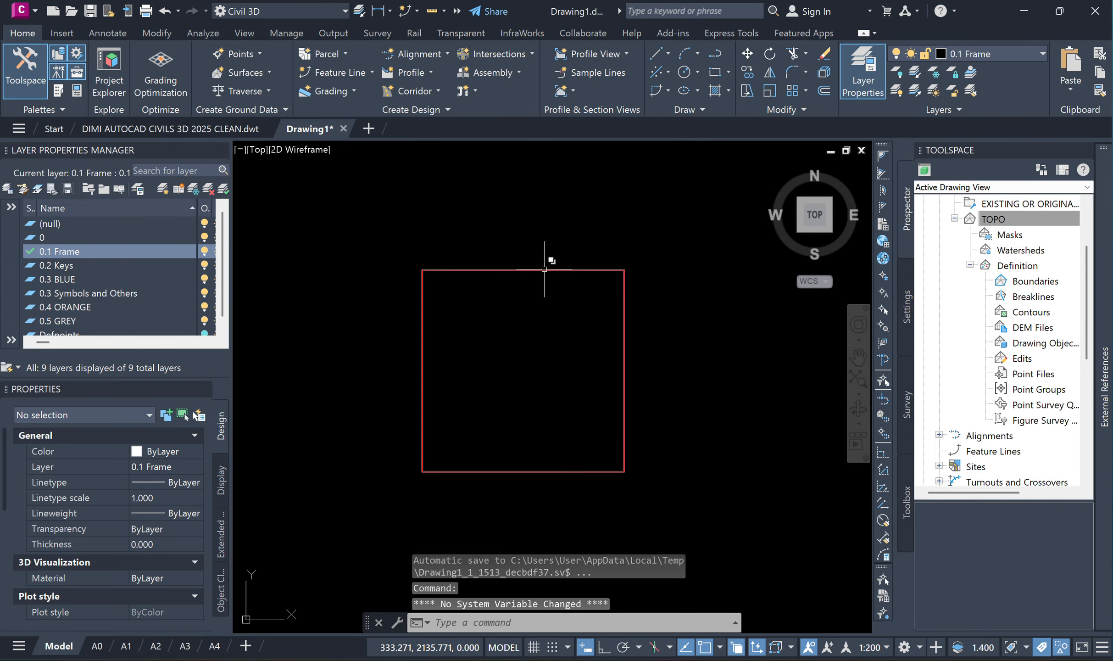
Step: Inspect the blue square's elevation in its geometry properties, select the overlapping red square as well, and clear the selection
click(560, 272)
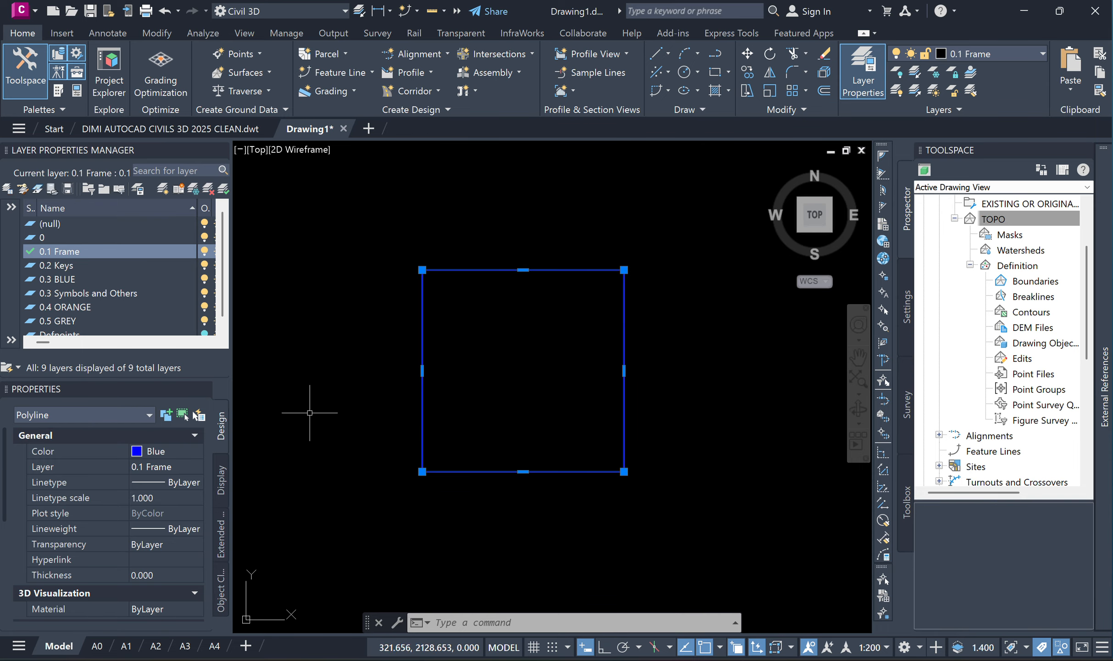
scroll(152, 477, down, 3)
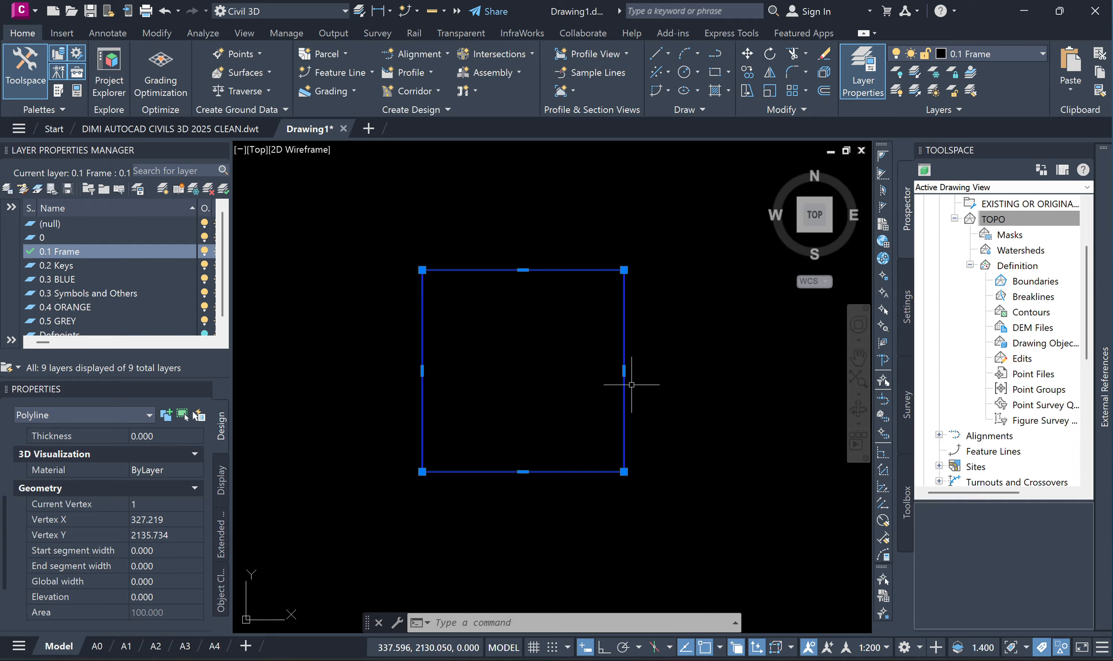
middle_drag(665, 303, 649, 325)
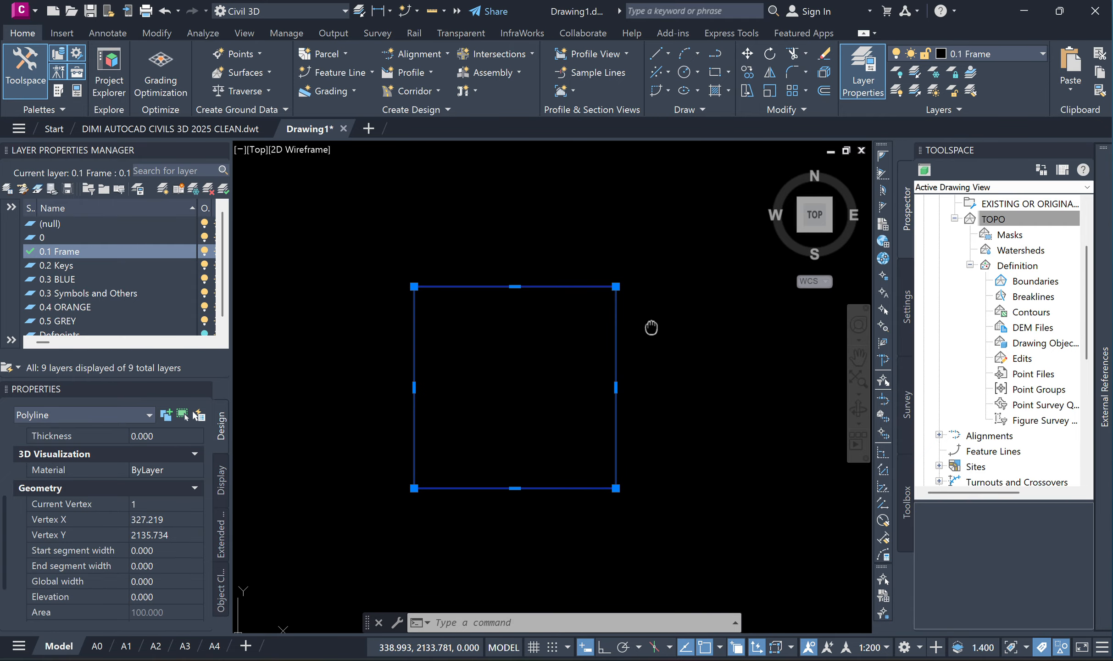
click(555, 286)
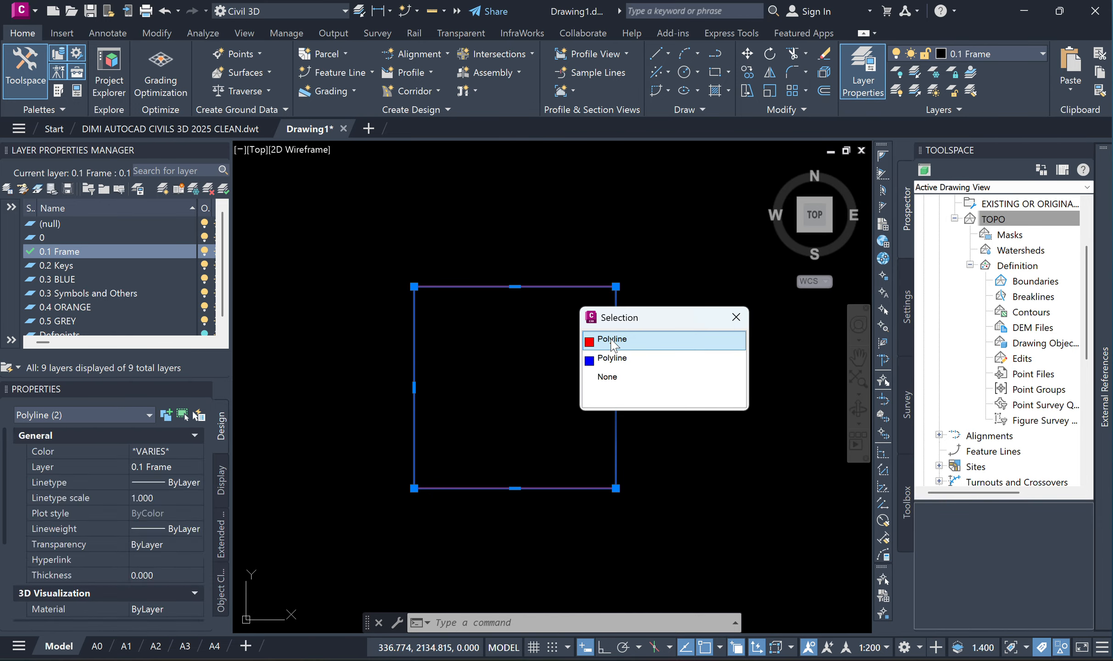
click(657, 225)
key(Escape)
key(Escape)
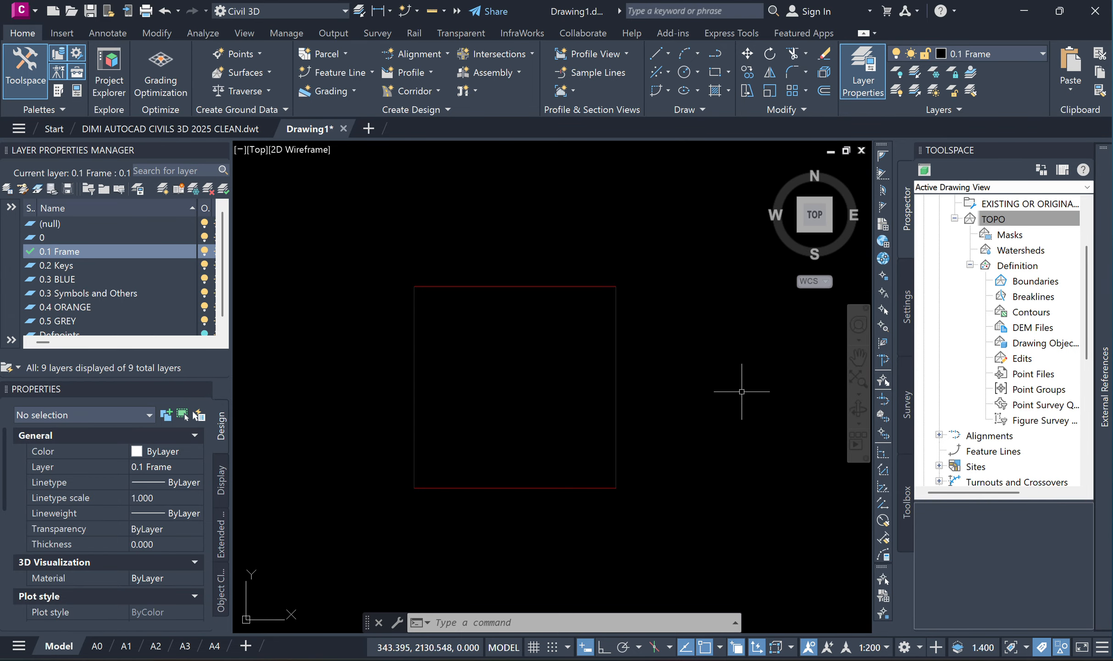
Step: Hide the Selection Cycling toggle from the status bar and show it again
click(1102, 647)
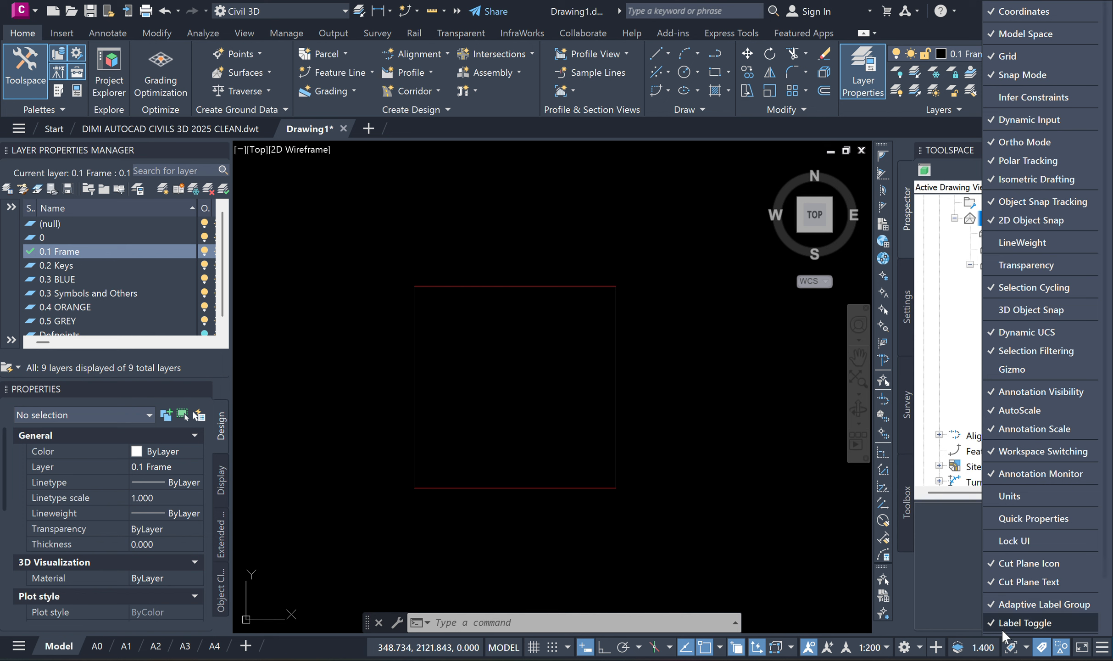
click(851, 602)
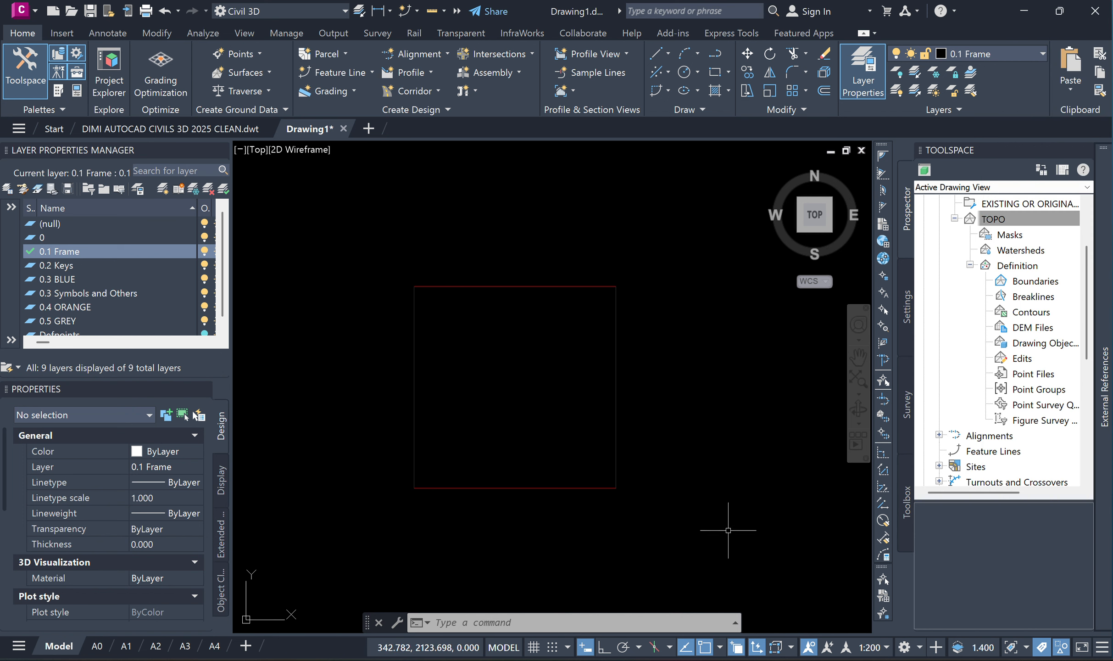
click(1104, 649)
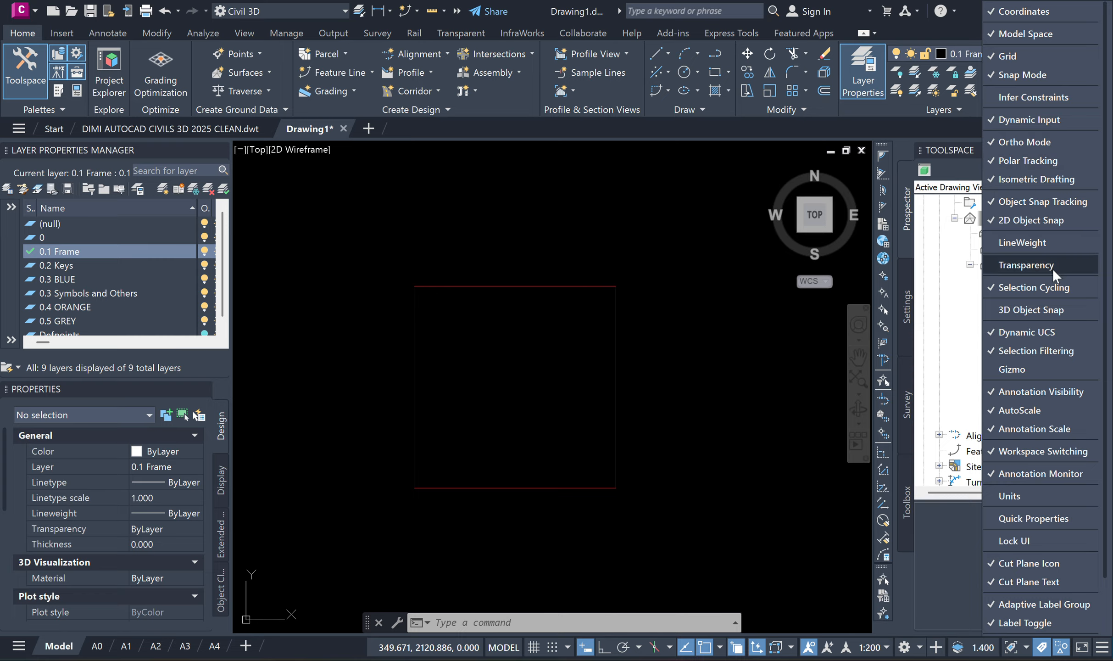
click(1028, 288)
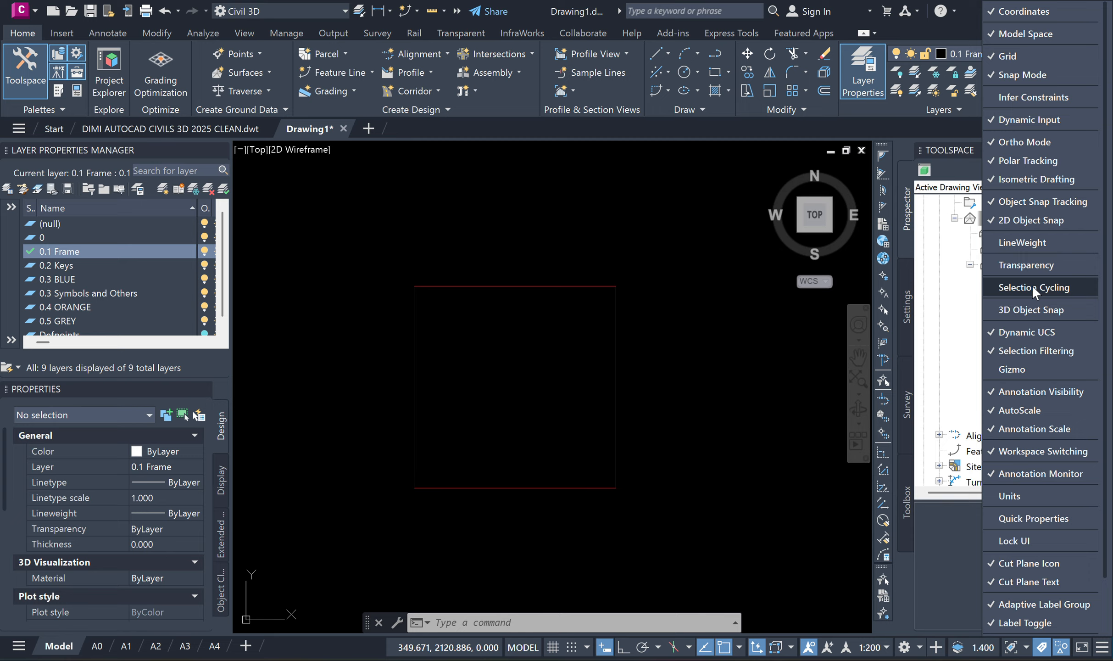
click(1032, 286)
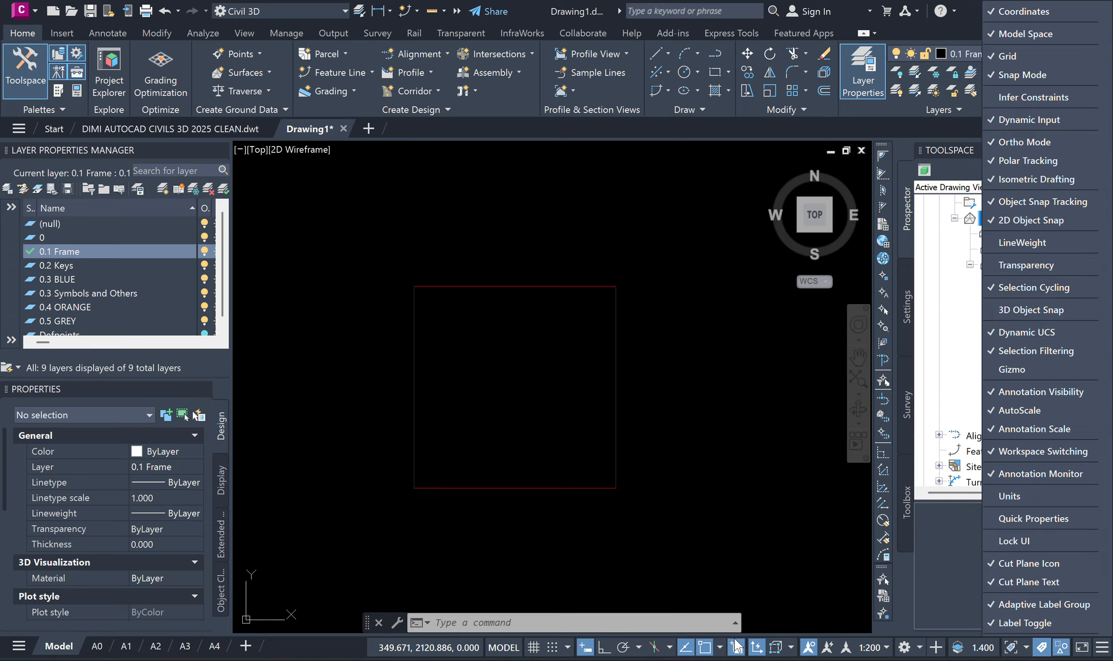
click(727, 544)
click(704, 537)
click(705, 538)
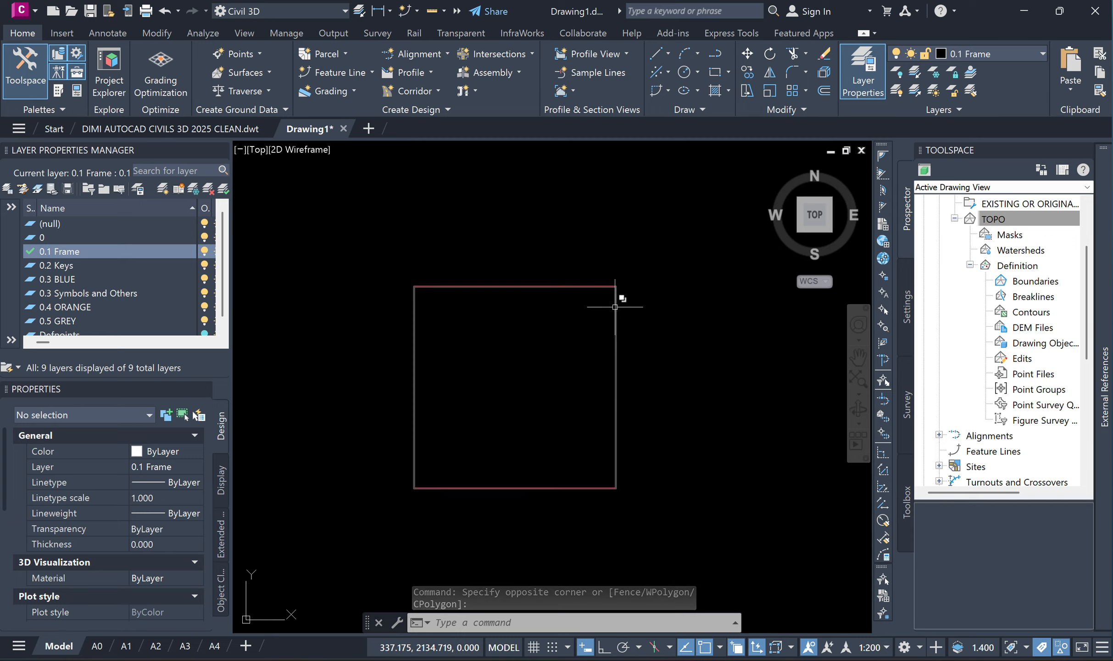
mouse_move(615, 306)
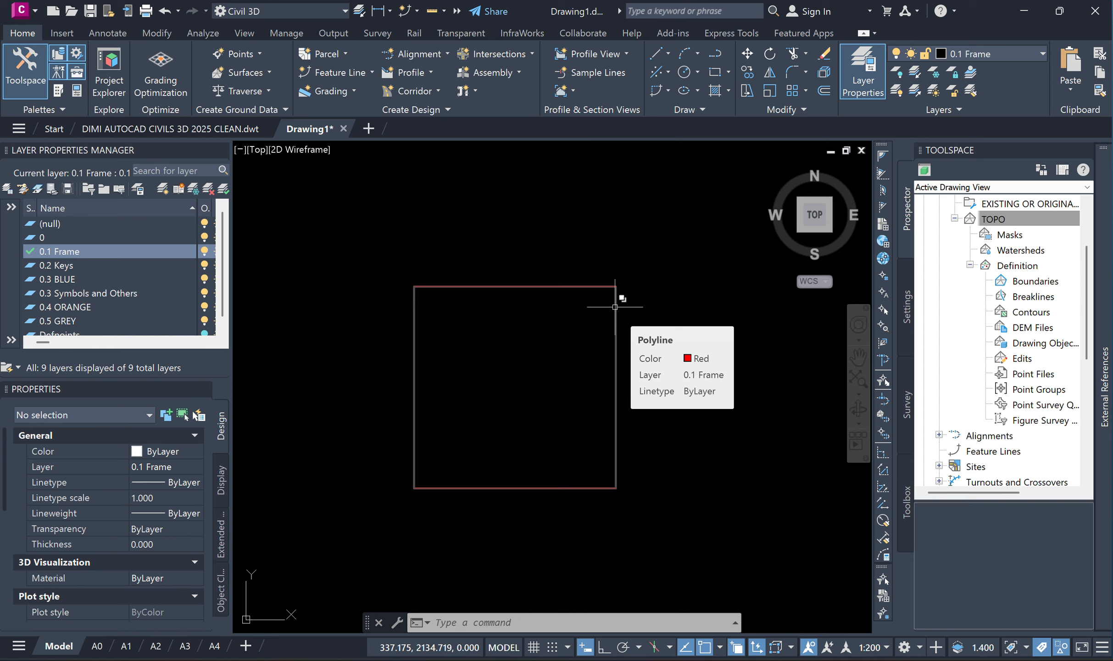
click(692, 293)
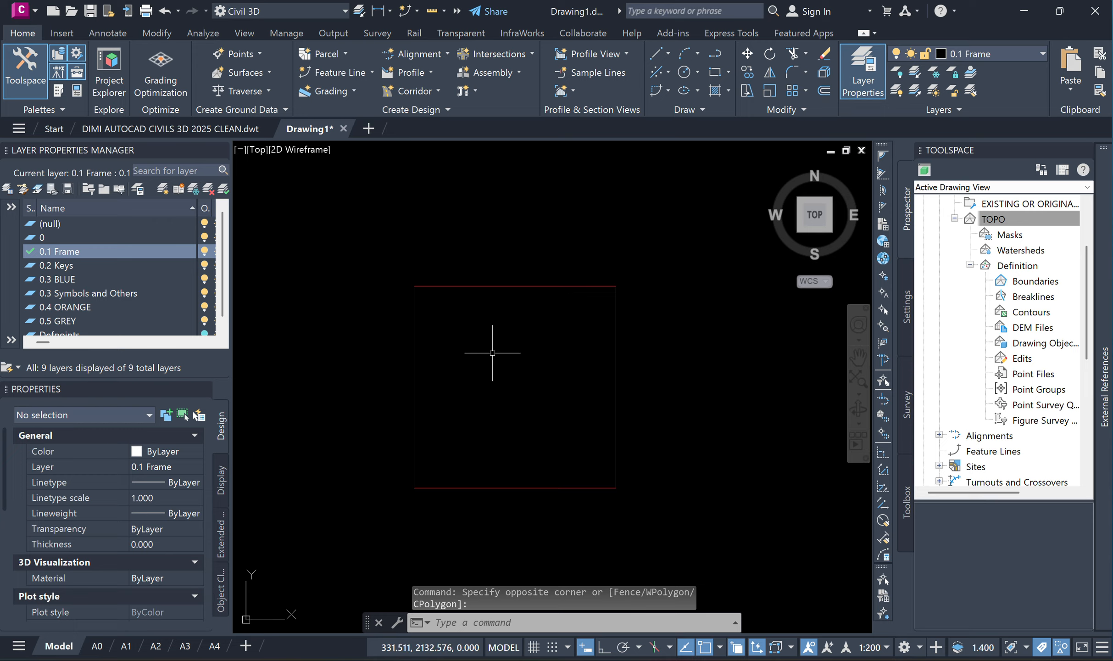
click(502, 288)
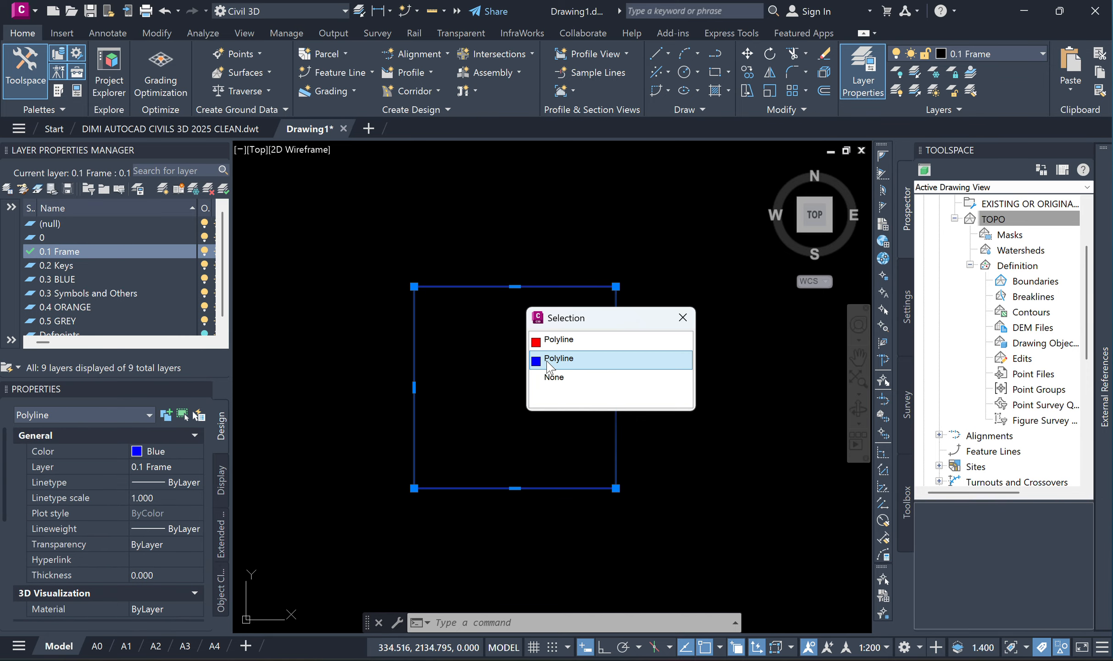
click(580, 254)
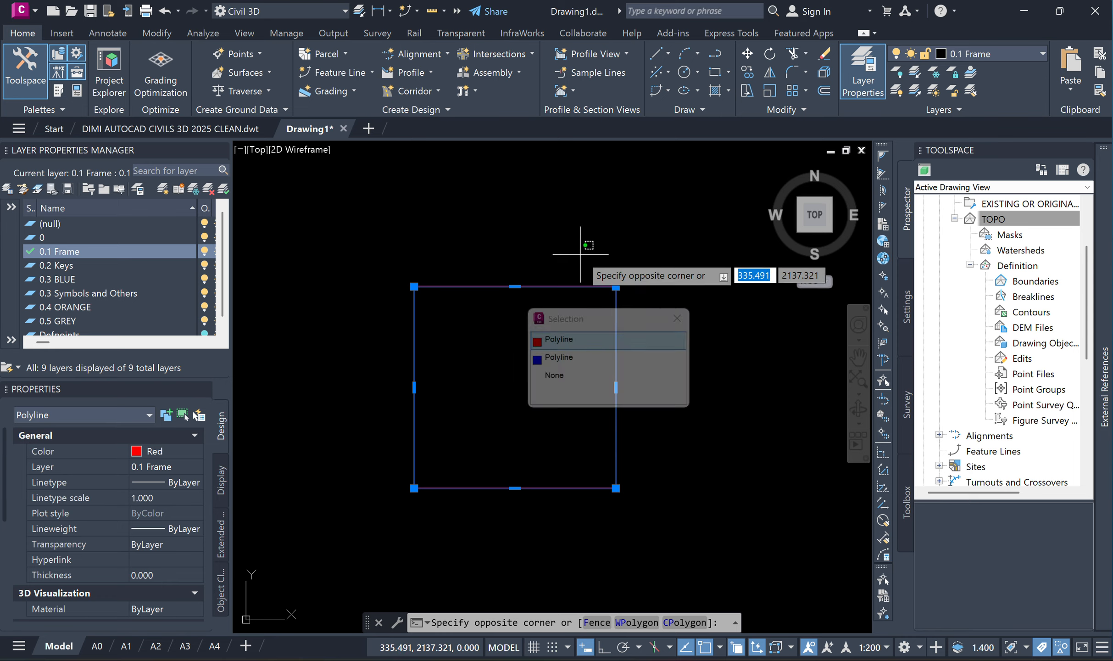
click(539, 248)
middle_drag(541, 243, 547, 245)
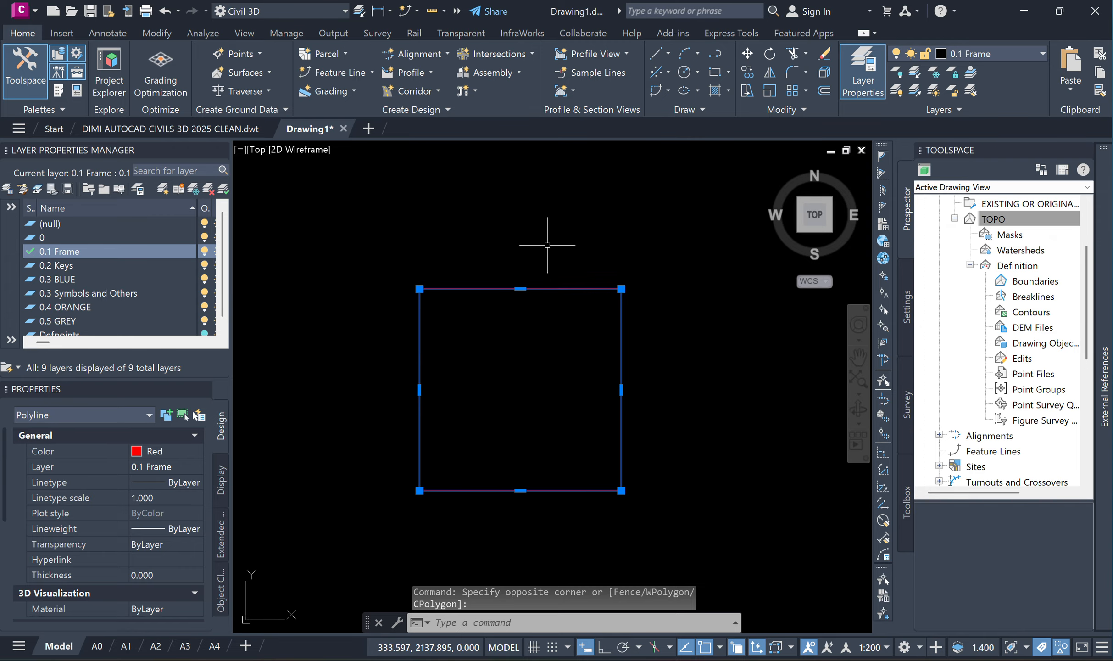
key(Escape)
key(Escape)
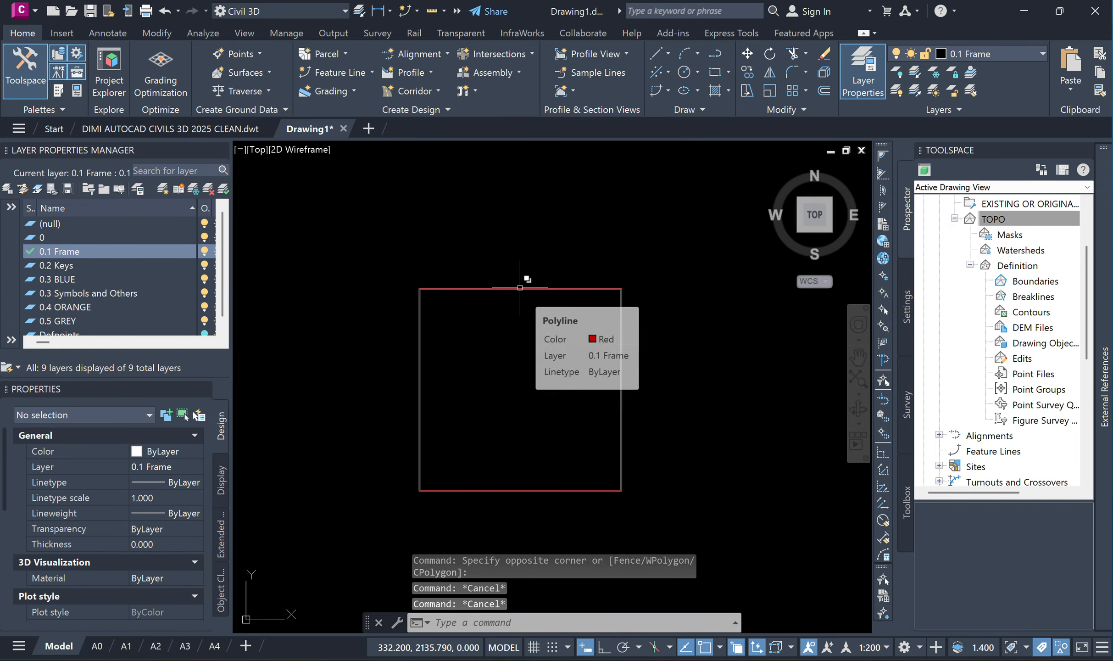
Step: Add the blue square to the TOPO surface as a Standard breakline with the description POLYLINE TOPO
click(519, 288)
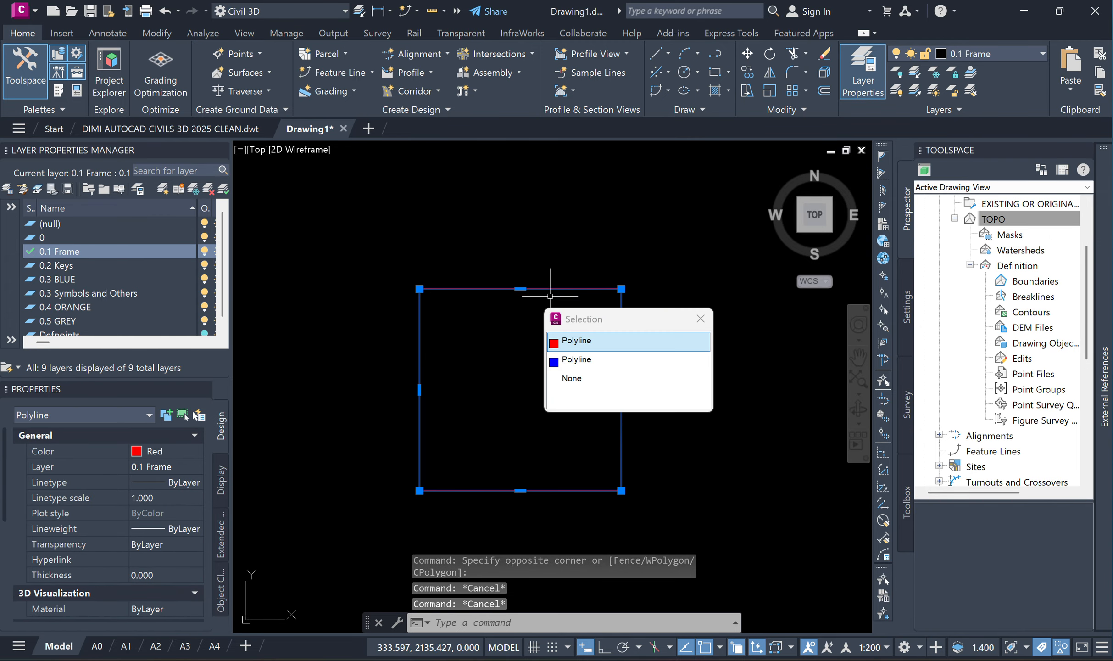
click(574, 360)
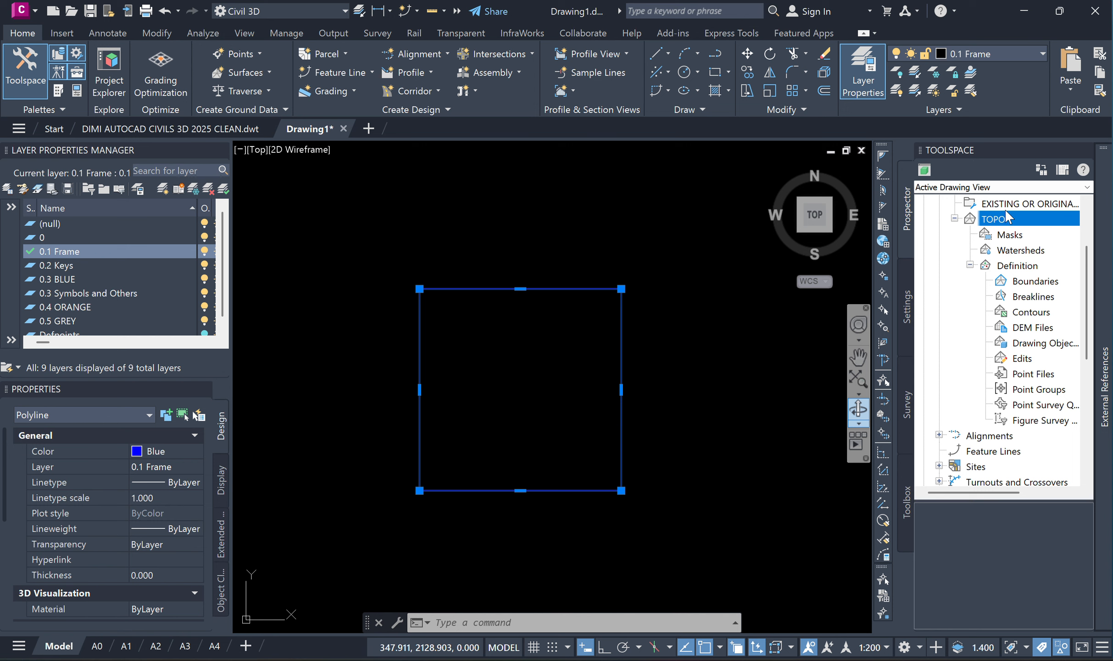
click(1030, 299)
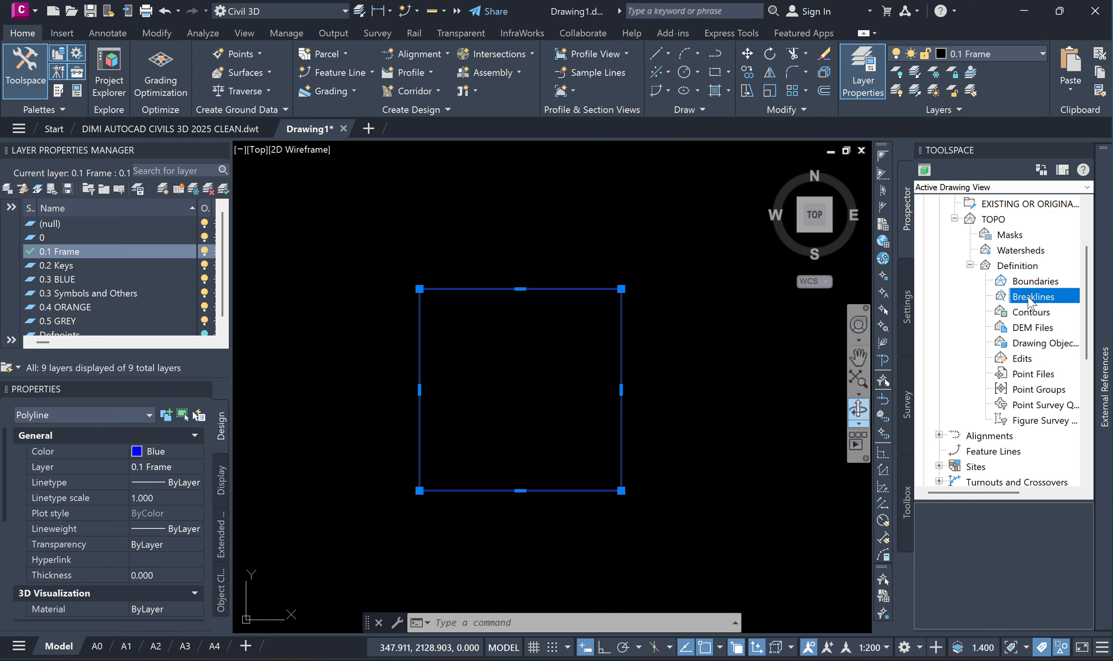
right_click(1030, 303)
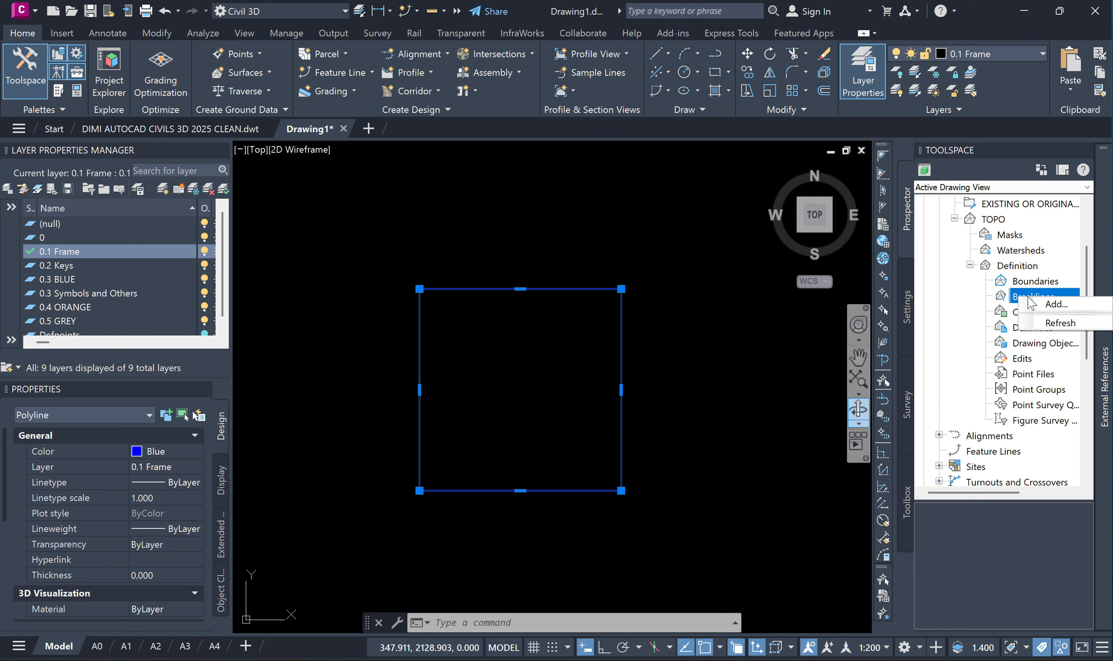
click(1055, 305)
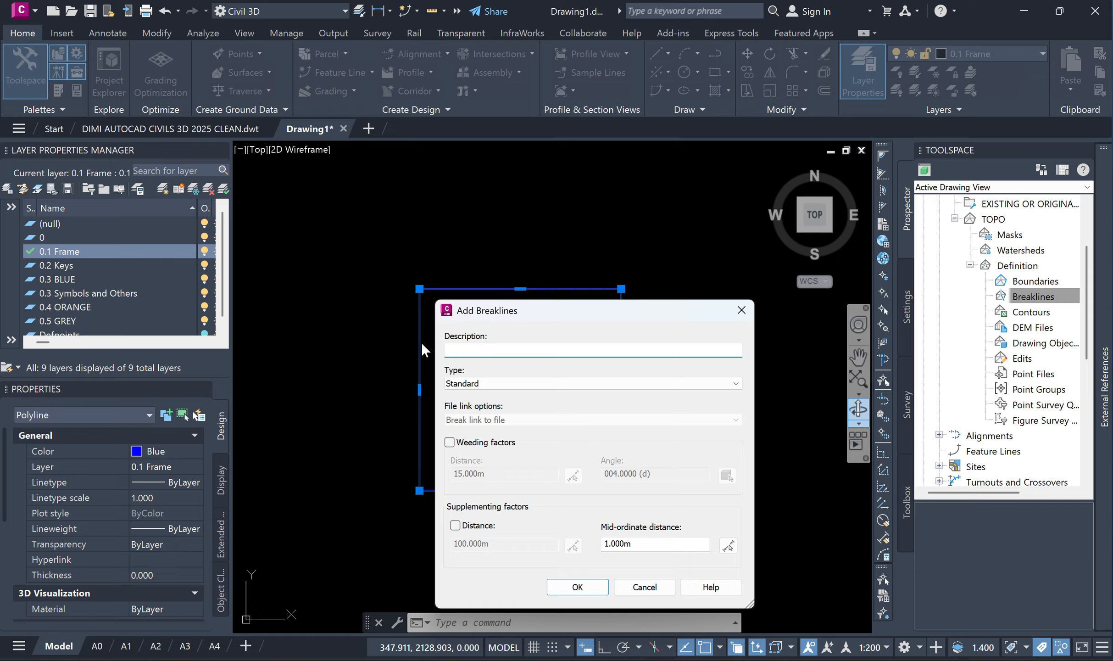
text(POLYLINE TOPO)
click(577, 587)
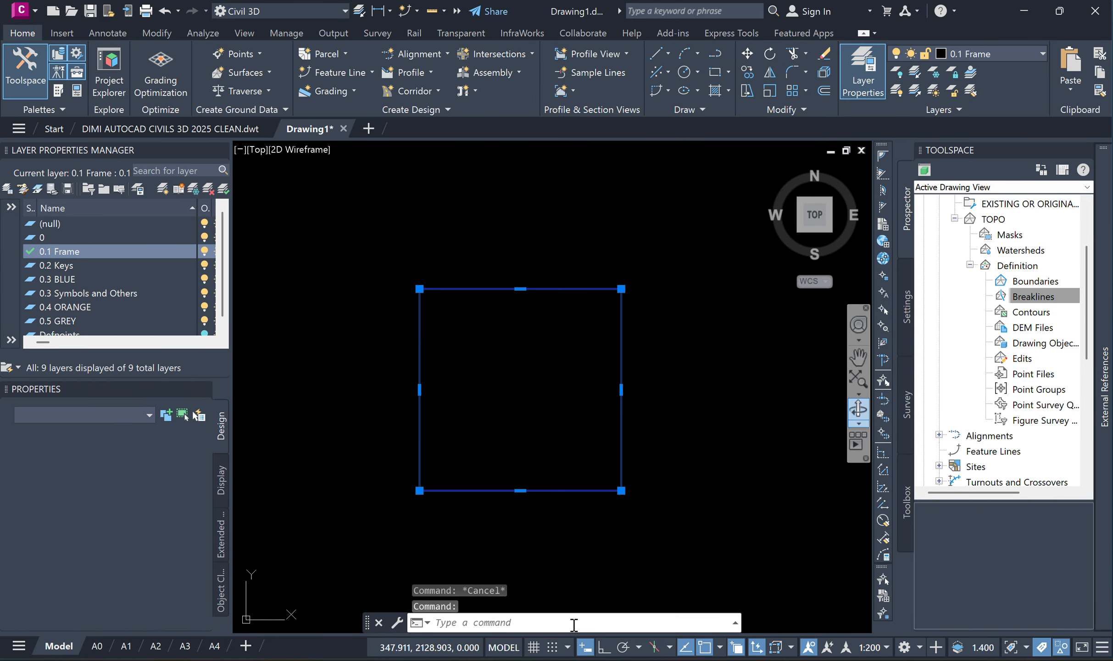
key(Escape)
key(Escape)
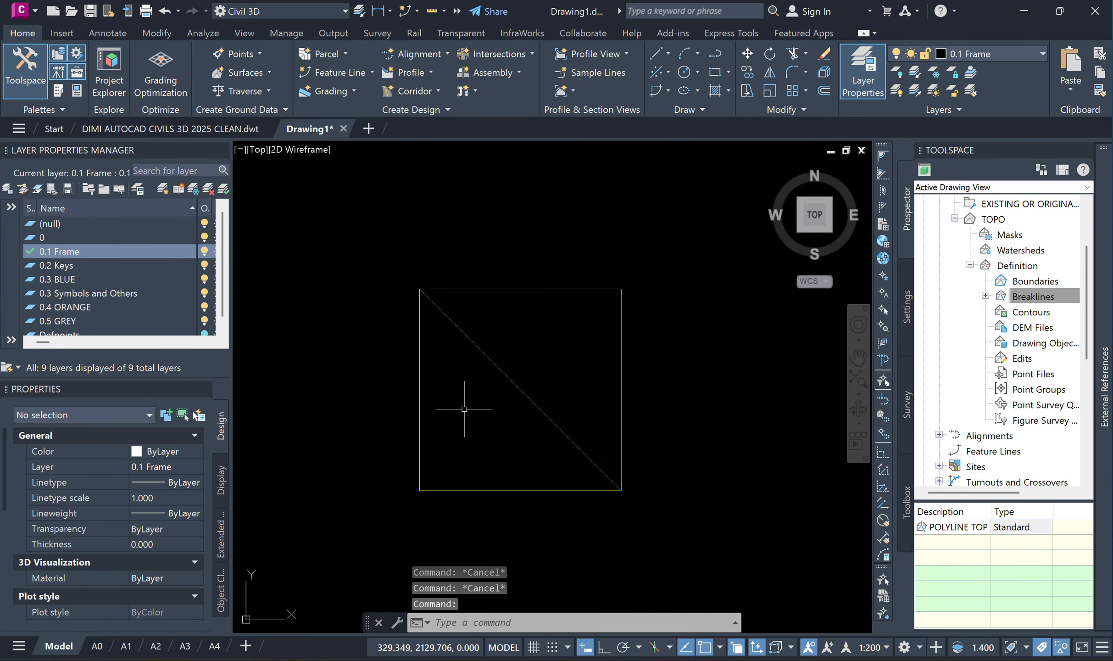
Step: Examine the TOPO surface in the Object Viewer, orbiting it from above to a low side angle, and return to the drawing
click(488, 359)
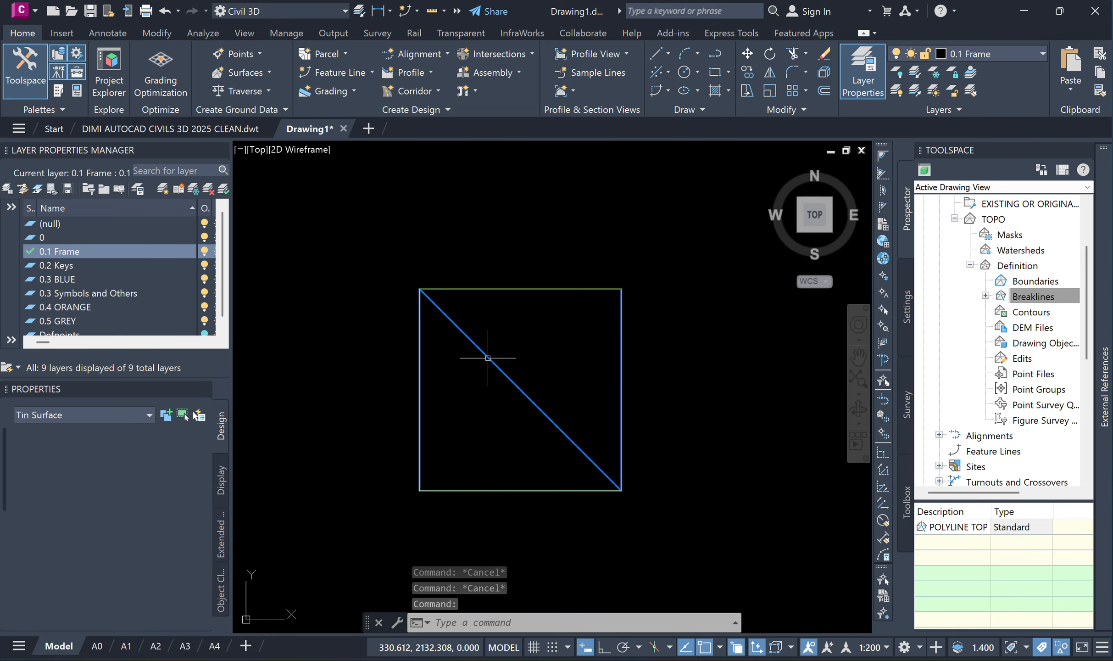
right_click(487, 359)
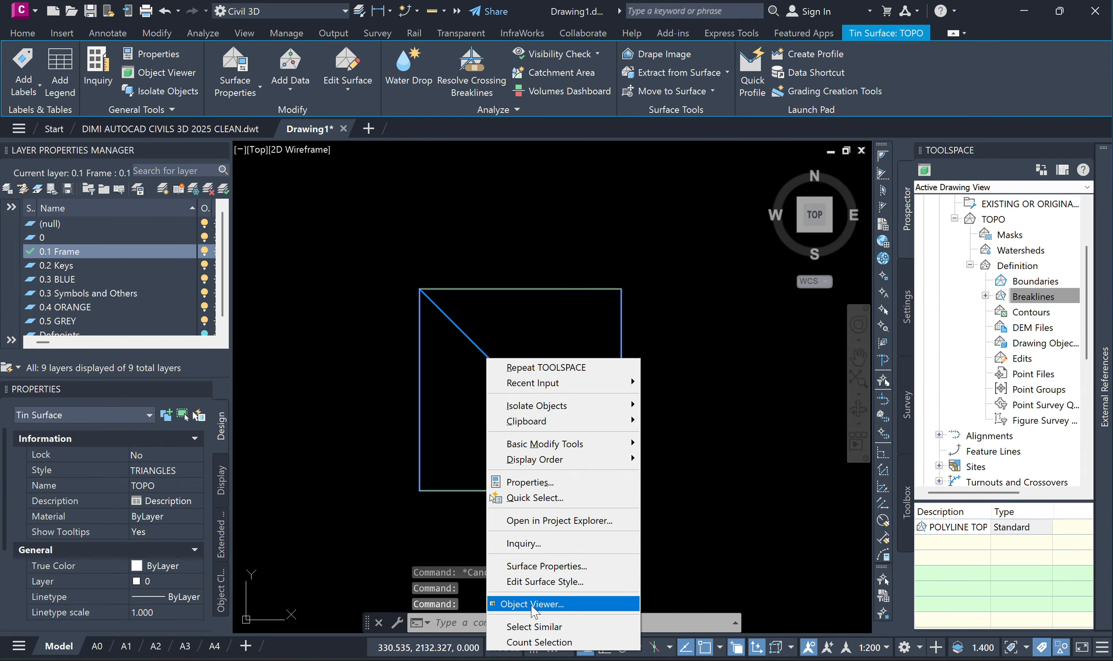
click(535, 604)
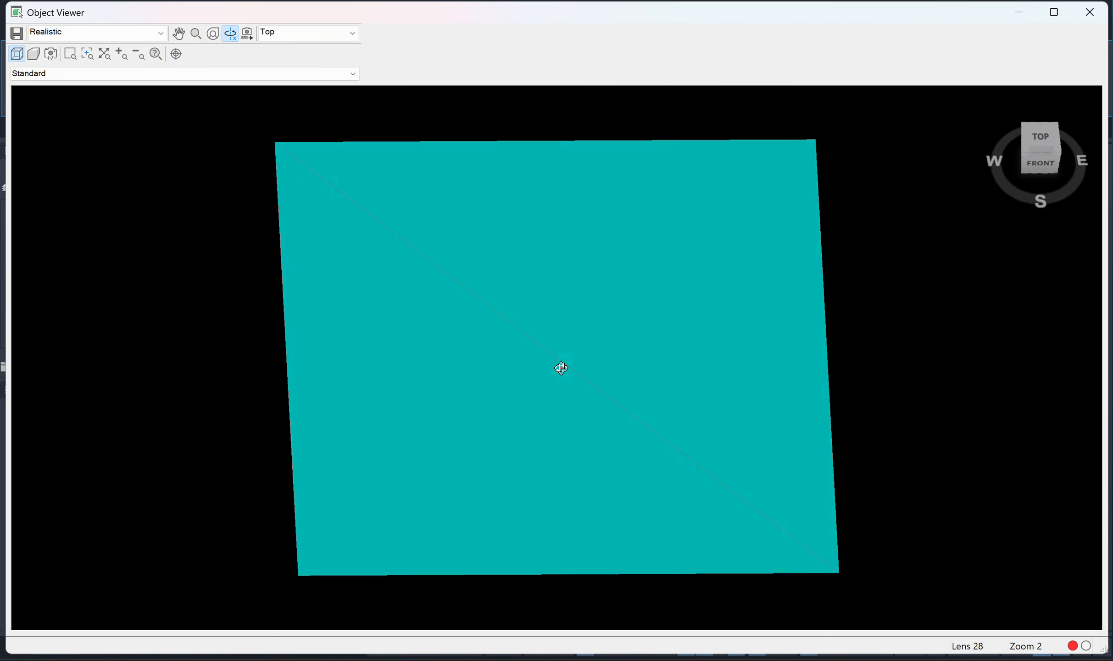
drag(561, 368, 626, 356)
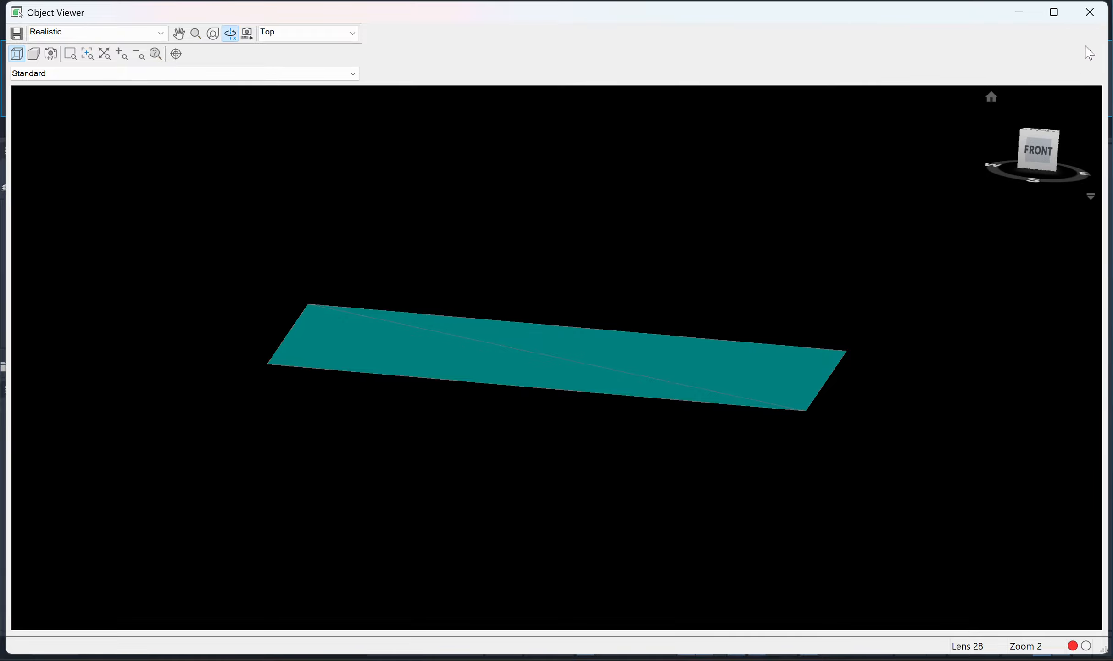
click(1090, 11)
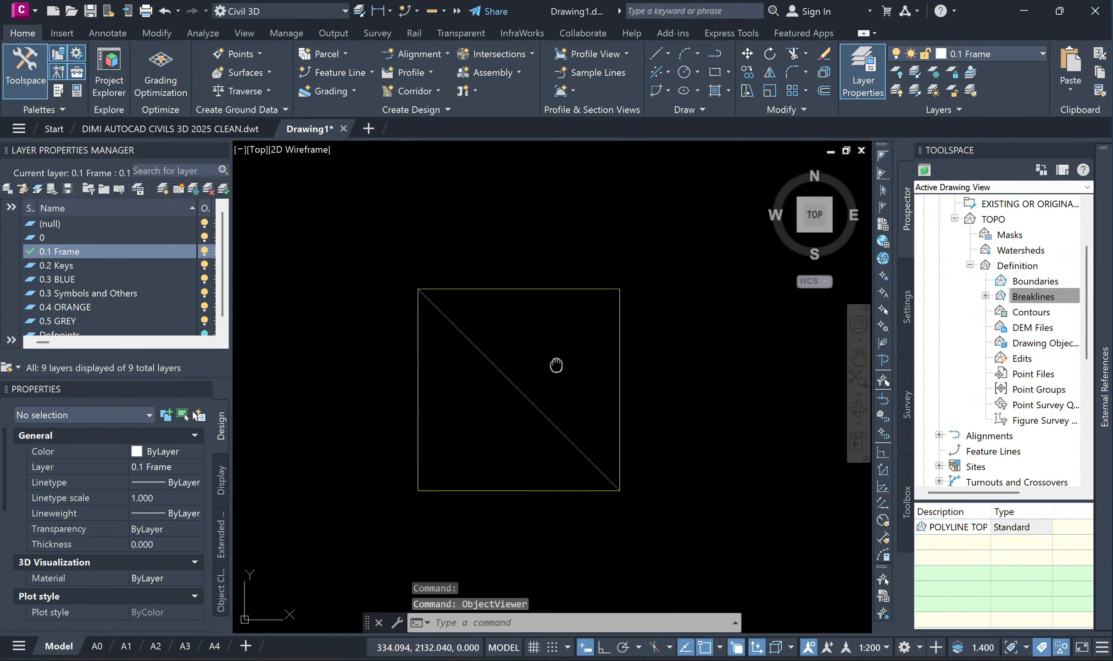
key(Escape)
key(Escape)
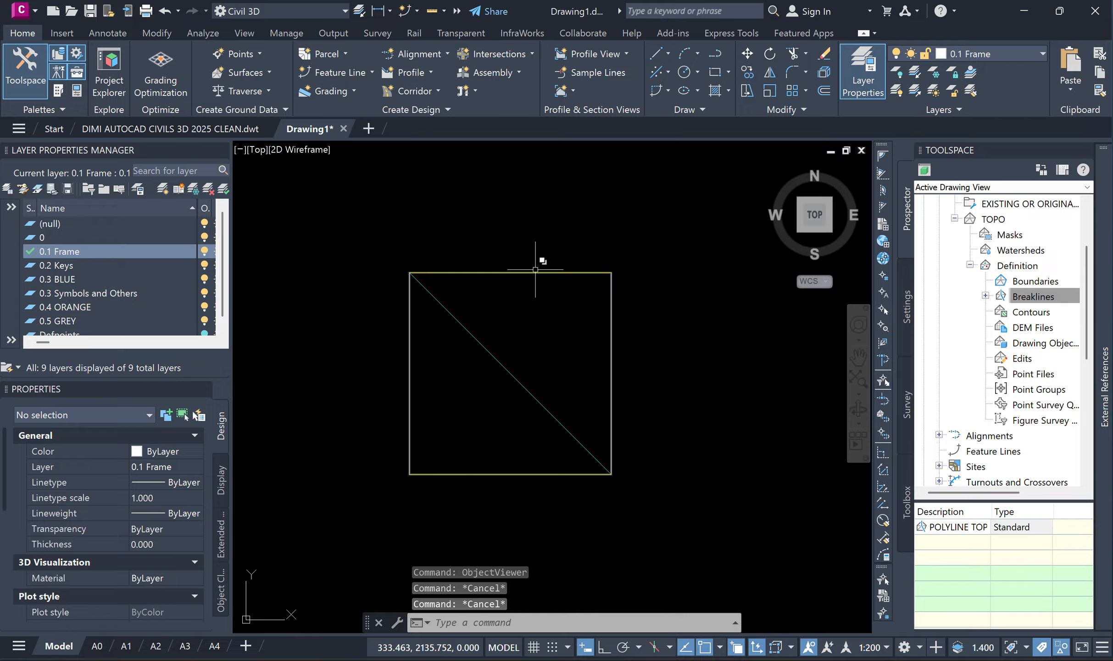
Step: Select the red square from the overlapping objects and collapse the TOPO surface's branch in the surface tree
click(501, 273)
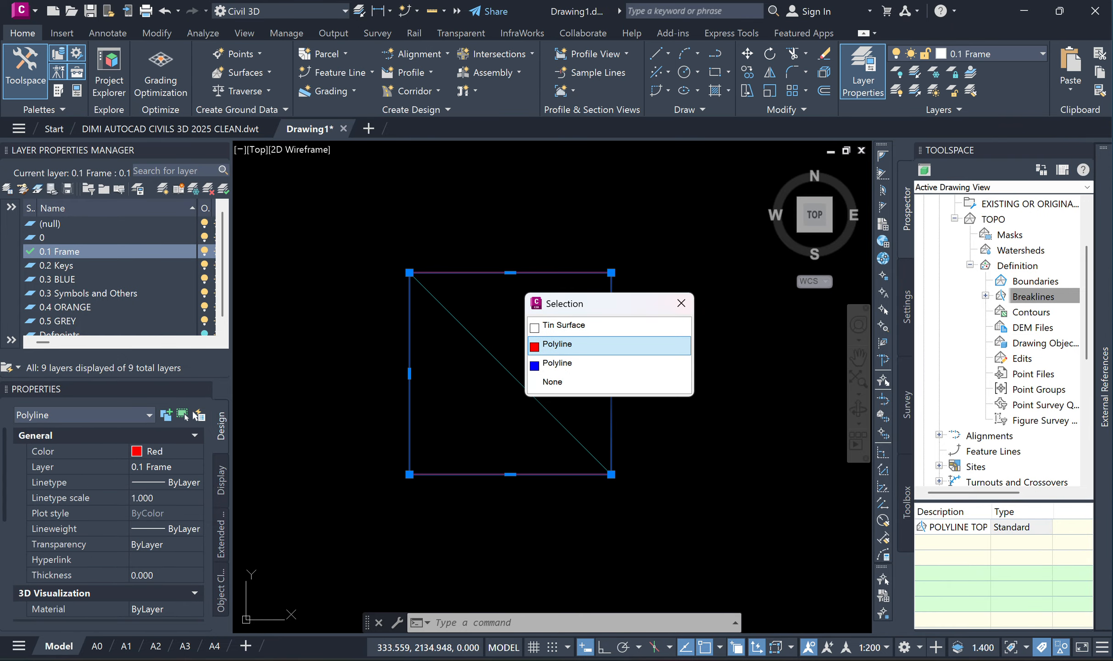
click(557, 345)
click(1033, 297)
click(969, 265)
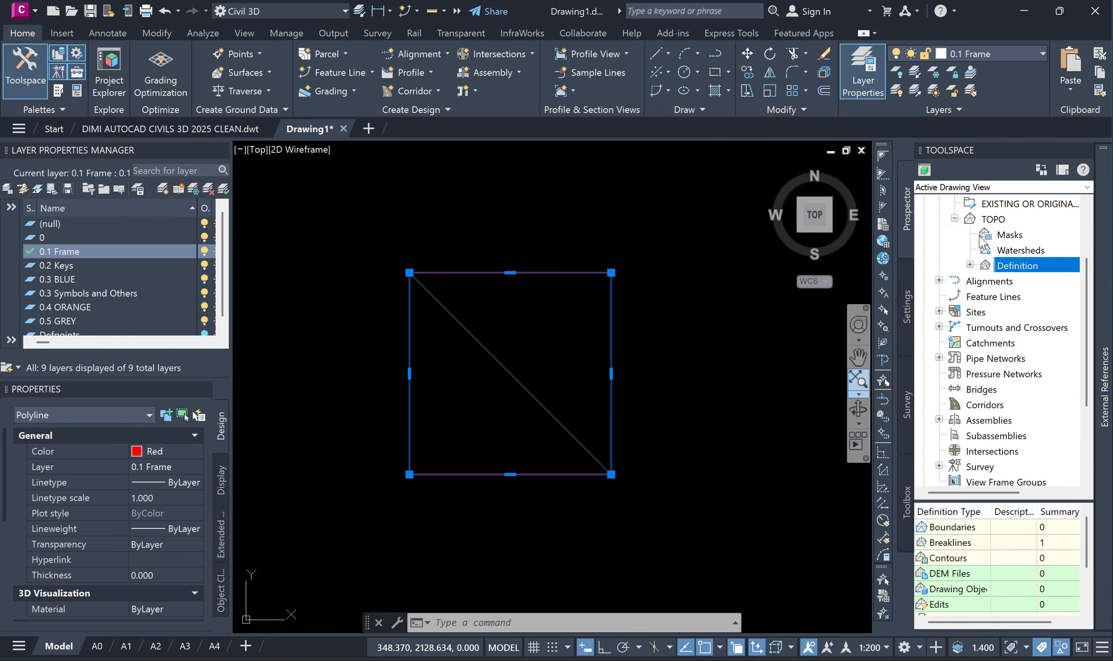
click(954, 219)
scroll(999, 258, up, 2)
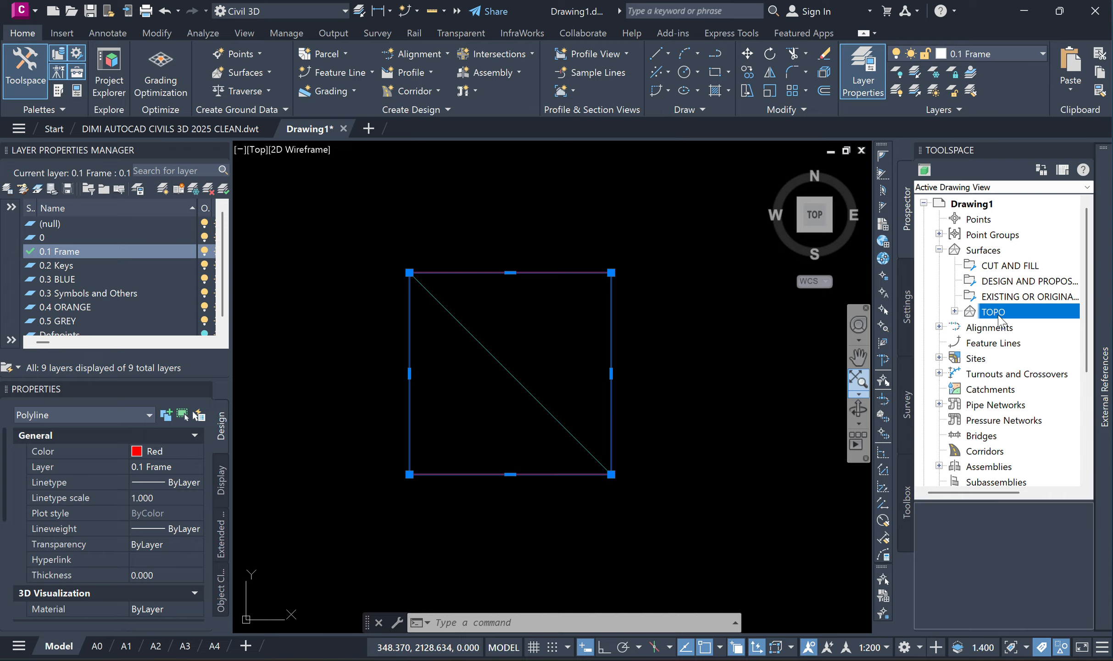
Step: Create a TIN surface named PROPOSED with the Standard surface style
click(980, 252)
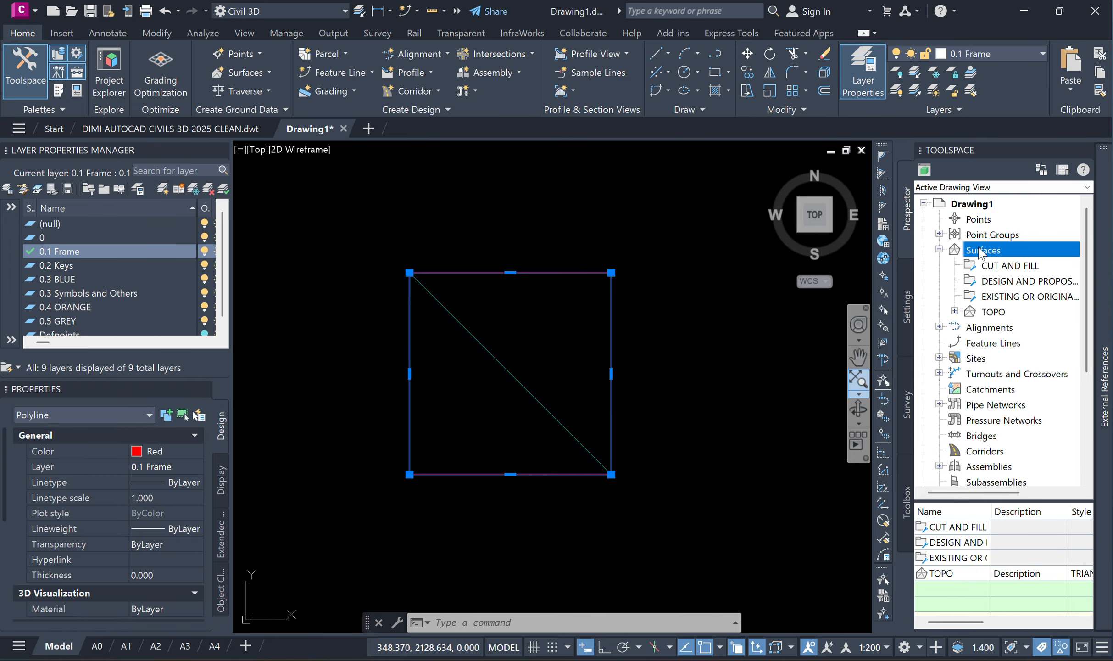
right_click(986, 254)
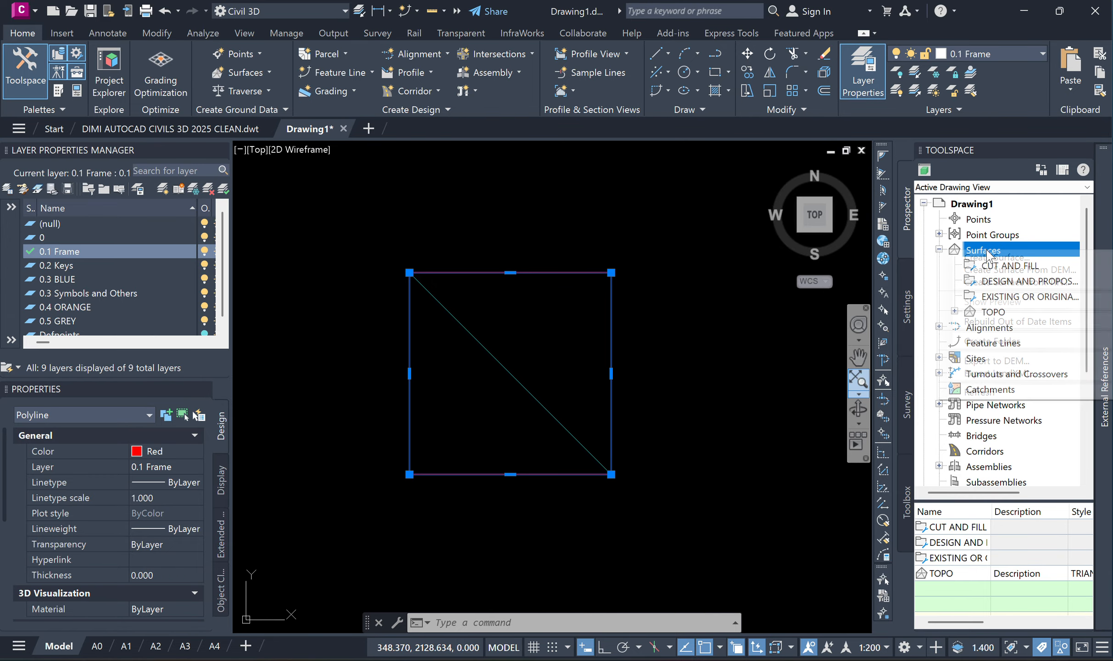
click(982, 257)
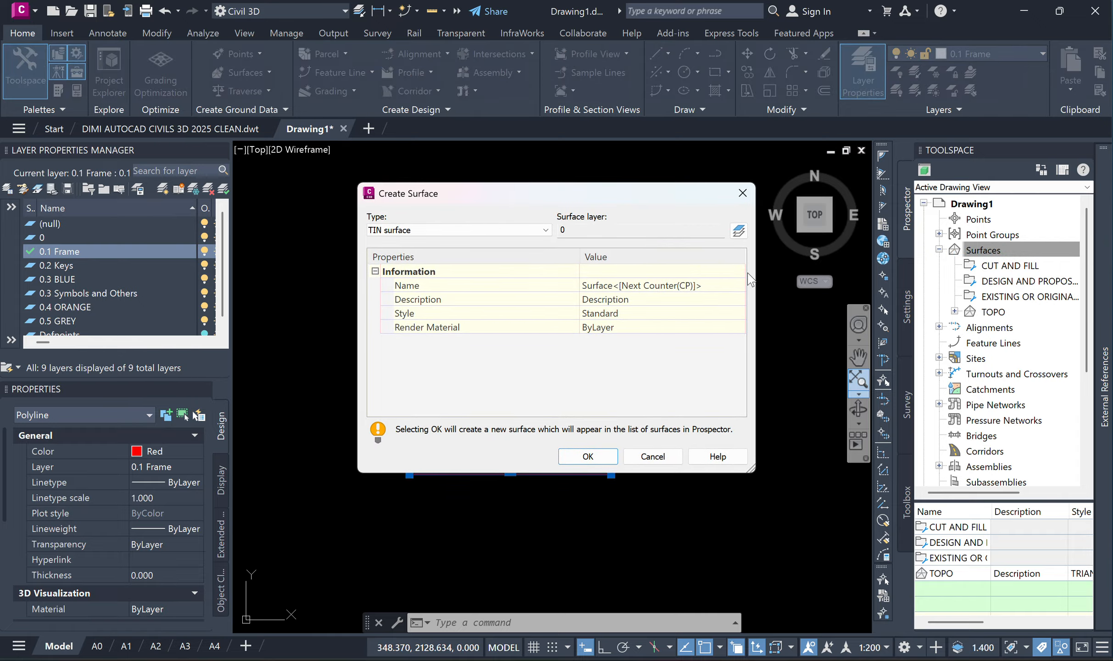
click(707, 282)
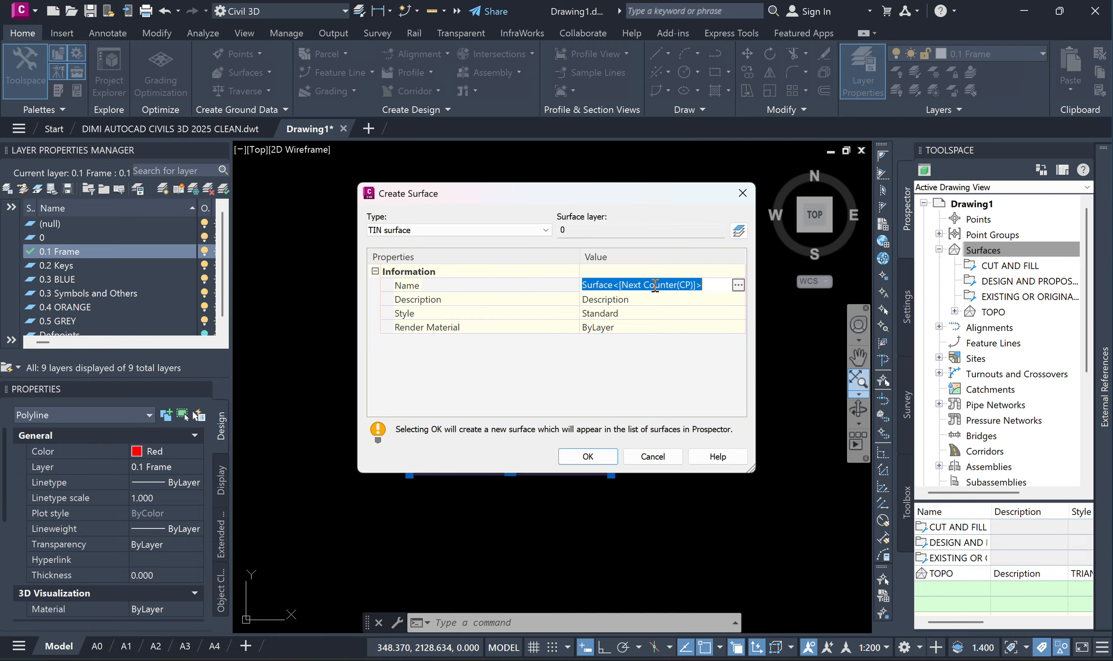
text(PROPOSED)
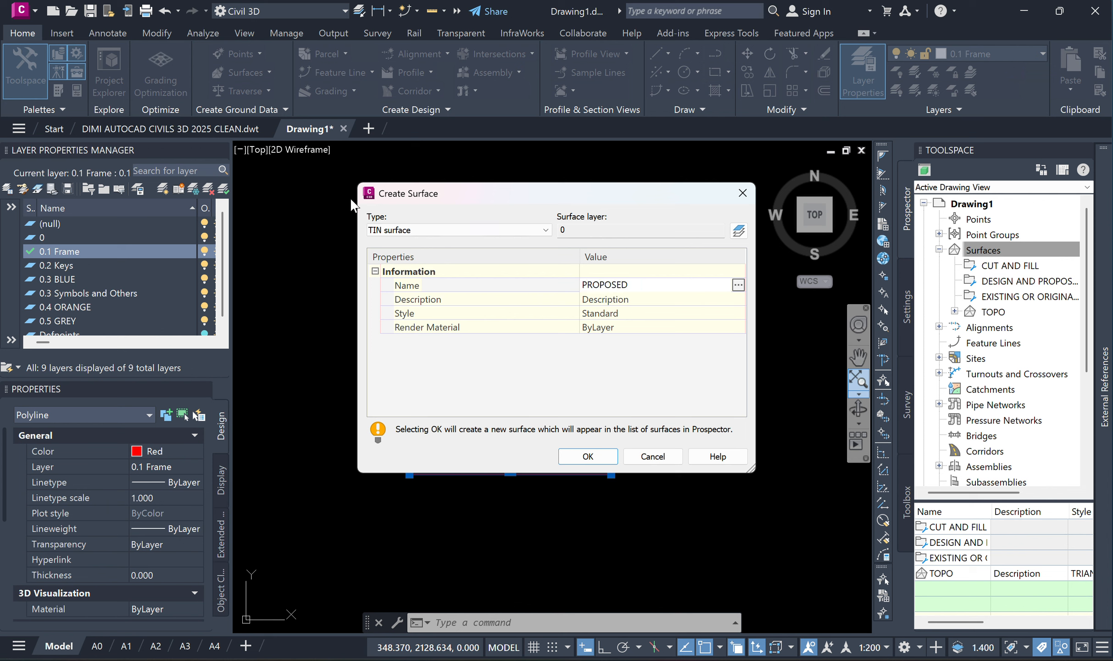
click(617, 317)
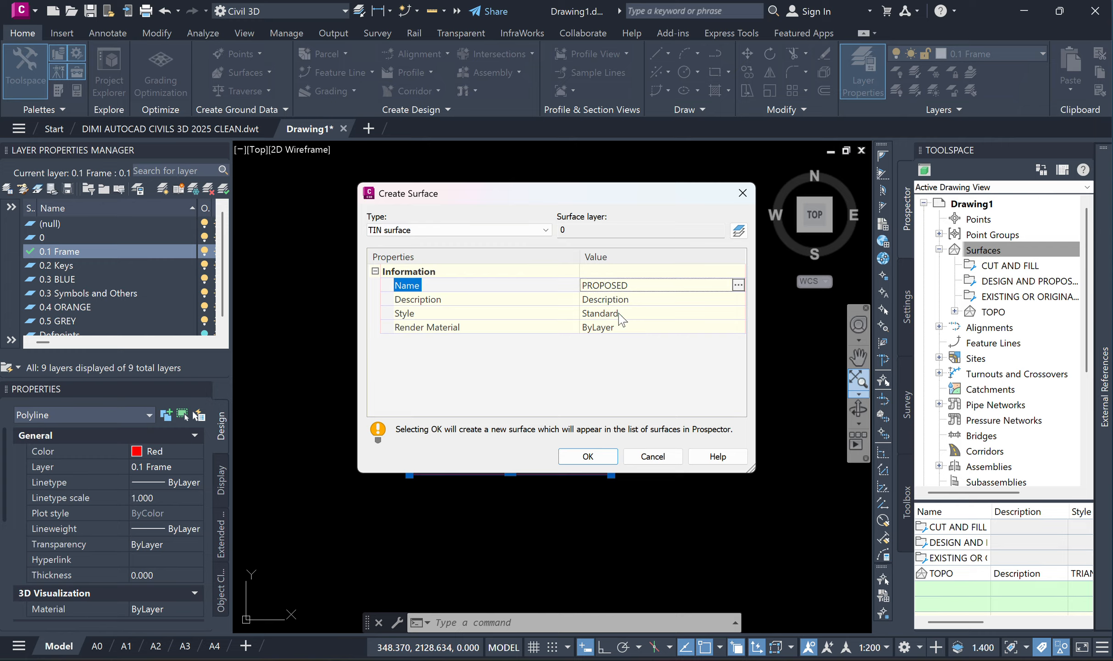
click(737, 313)
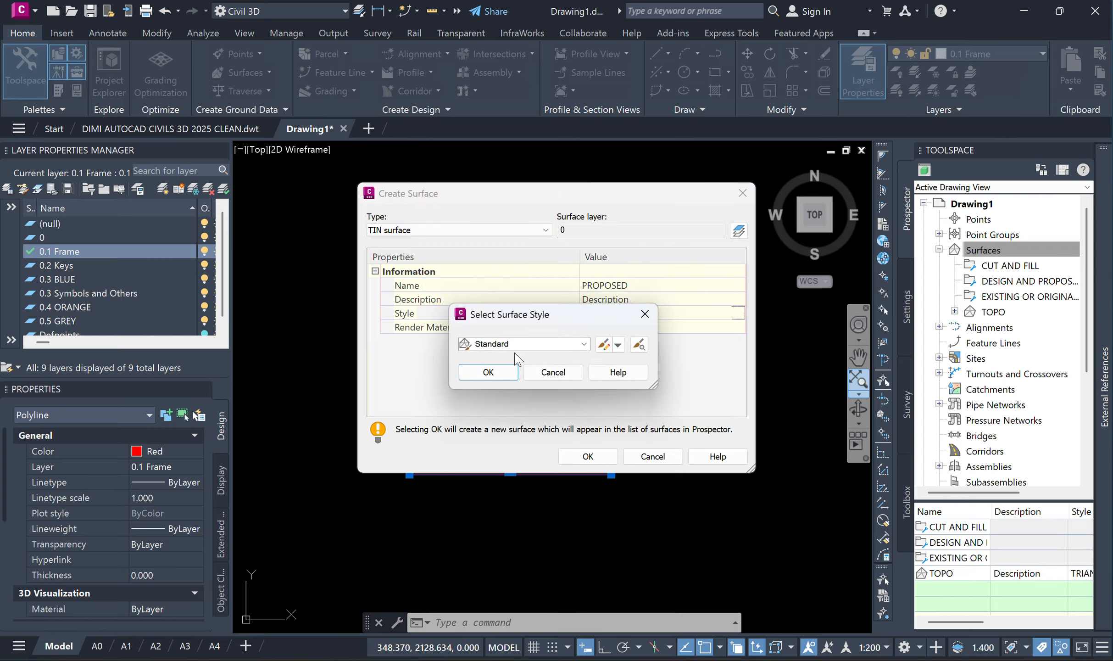
click(535, 345)
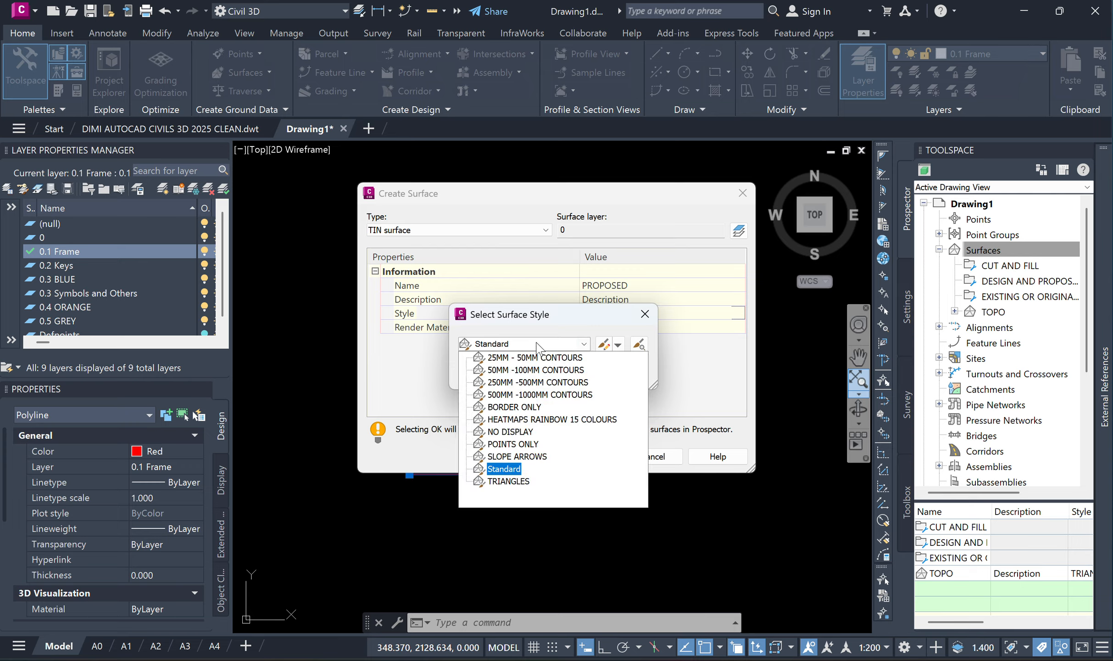
click(506, 469)
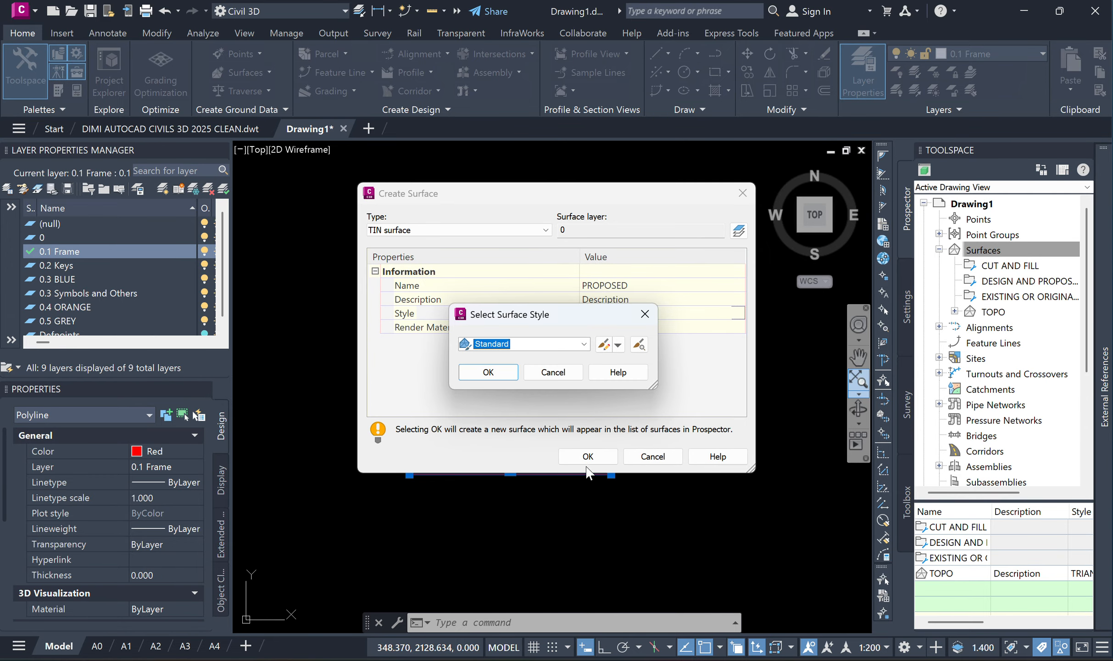
click(488, 377)
click(589, 456)
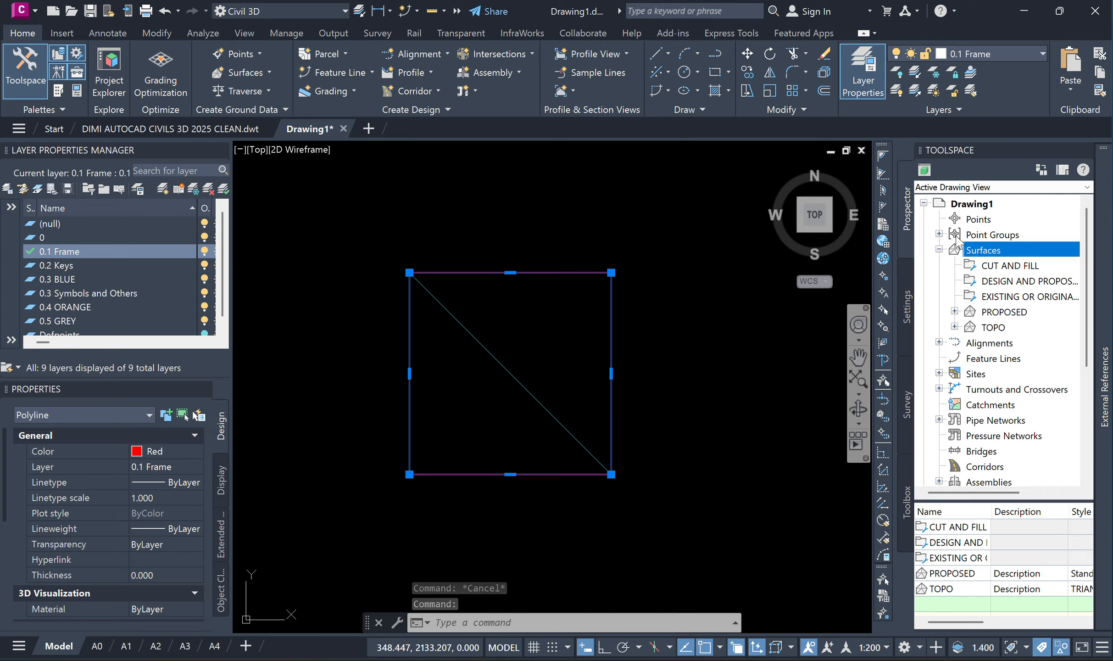
Step: Turn on automatic rebuilding for the PROPOSED surface
click(1005, 311)
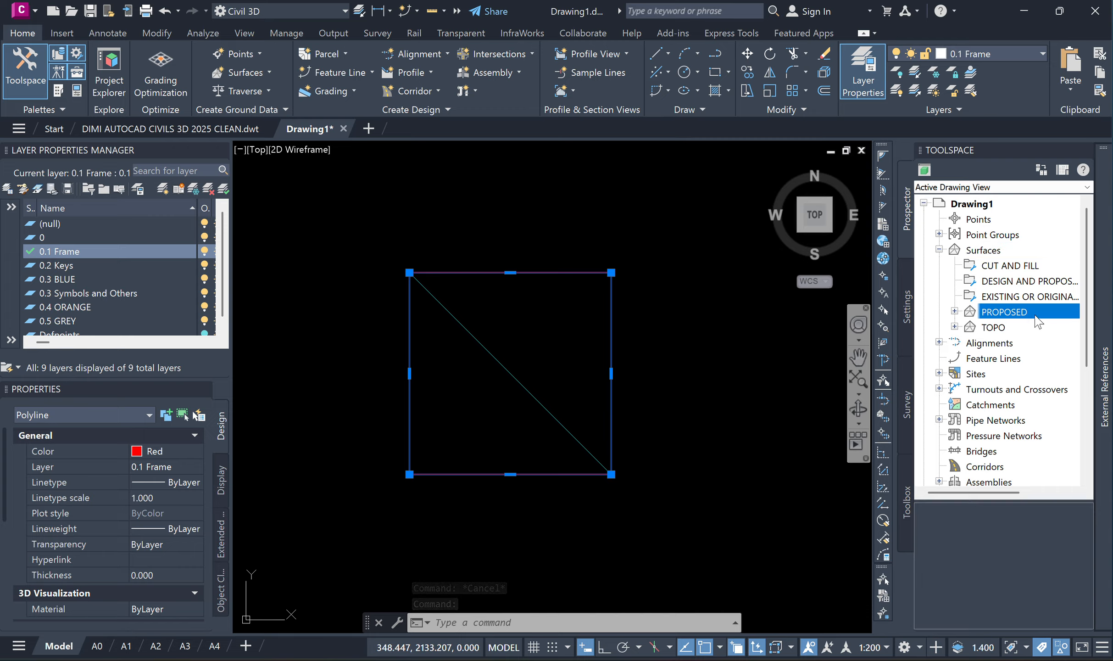
right_click(1004, 316)
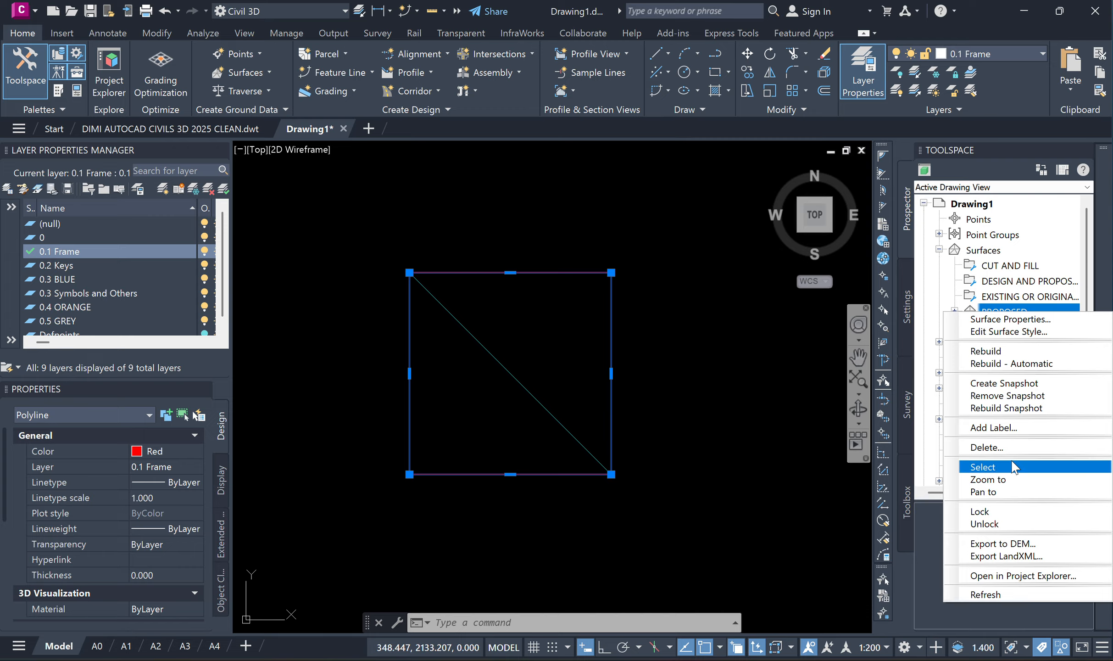
click(998, 363)
Step: Add the selected red square to the PROPOSED surface's definition as a Standard breakline described as POLYLINE PROPOSED
click(954, 311)
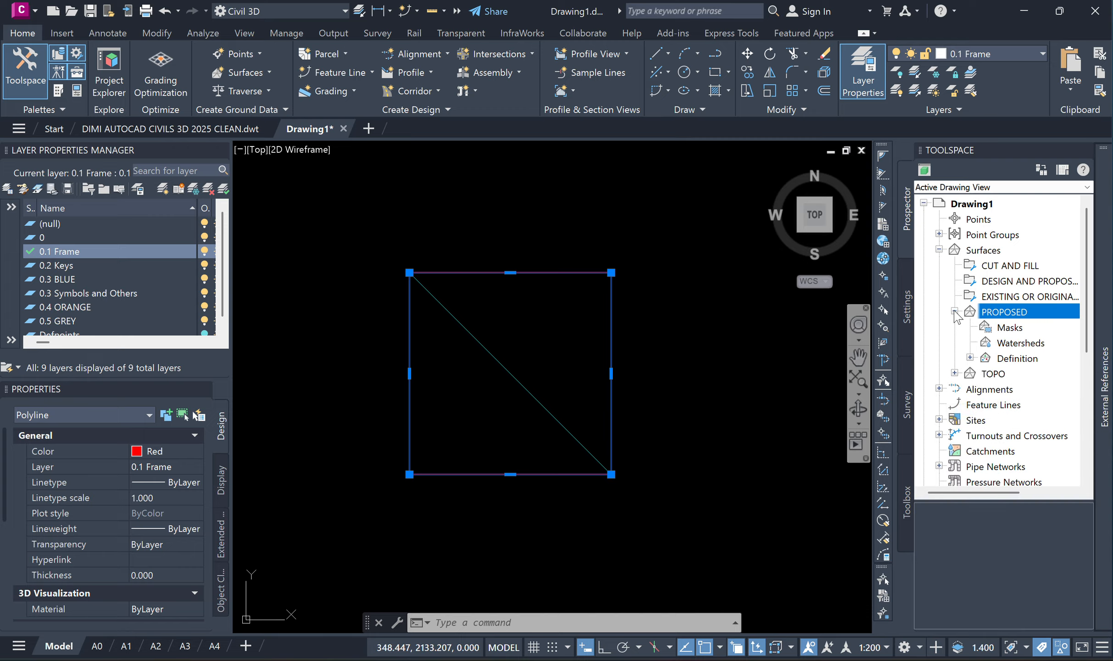
click(970, 358)
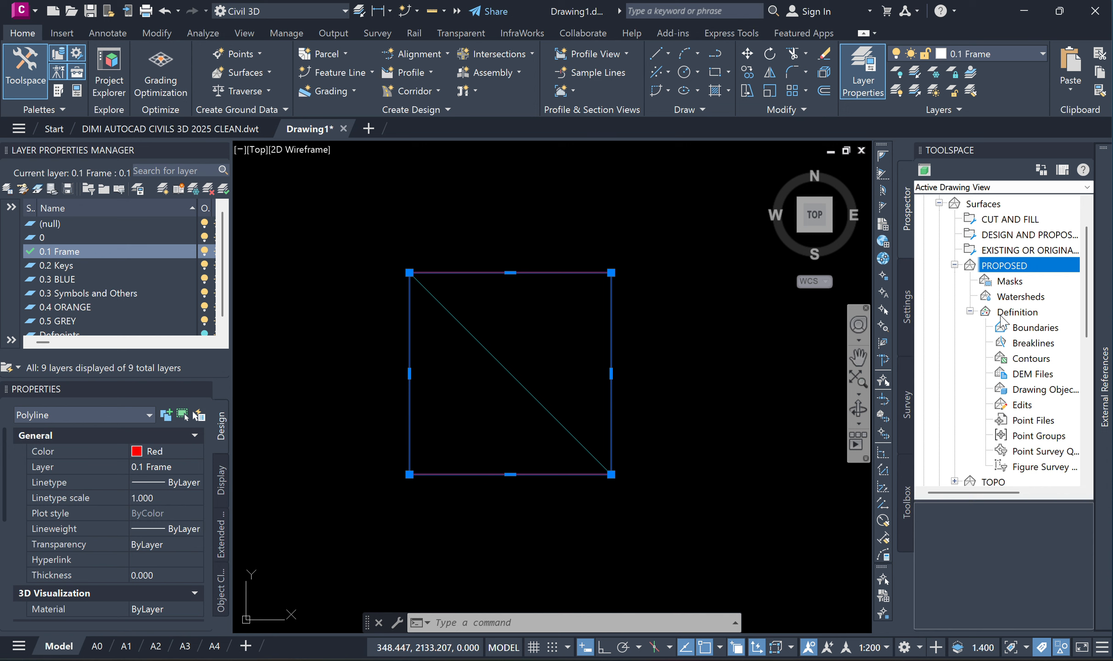
click(1028, 347)
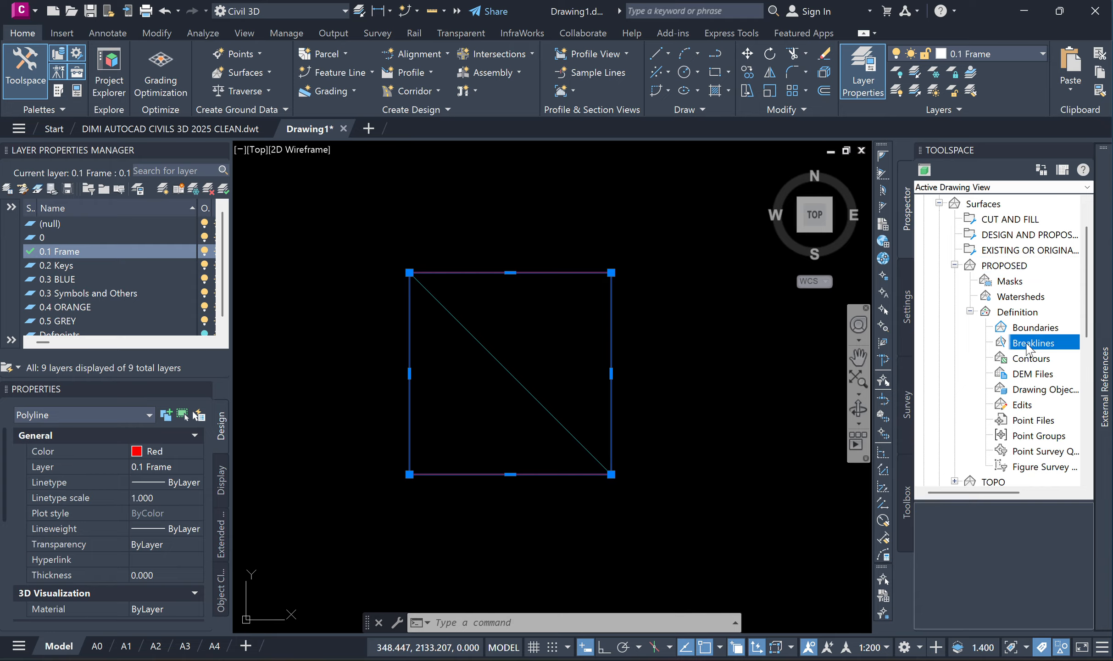
right_click(1026, 347)
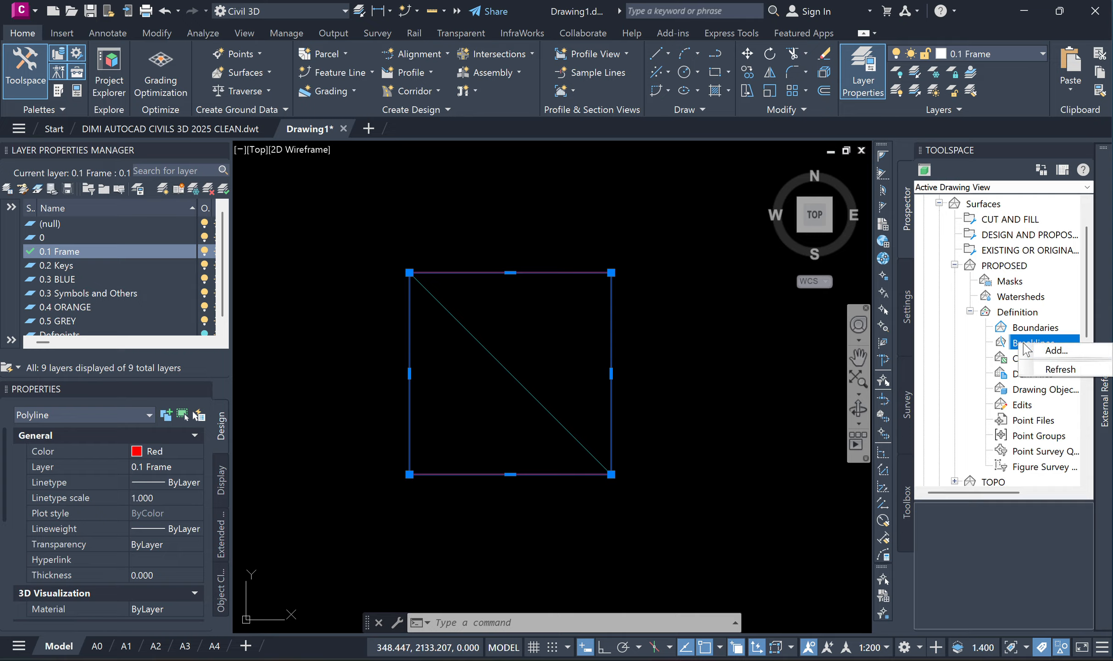
click(1051, 350)
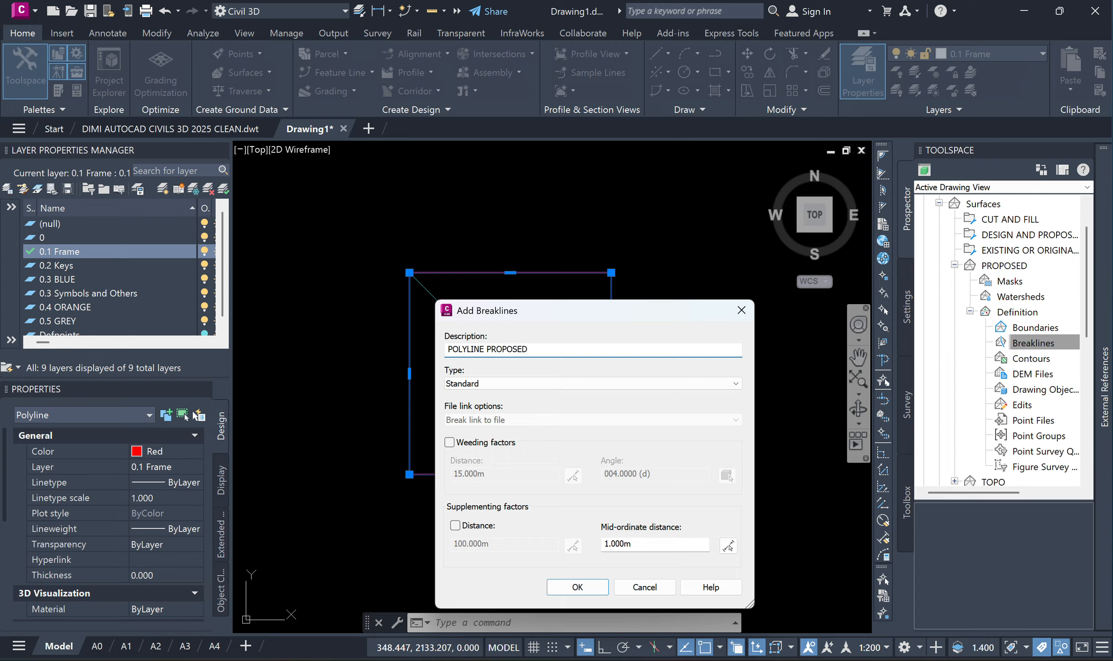
click(578, 588)
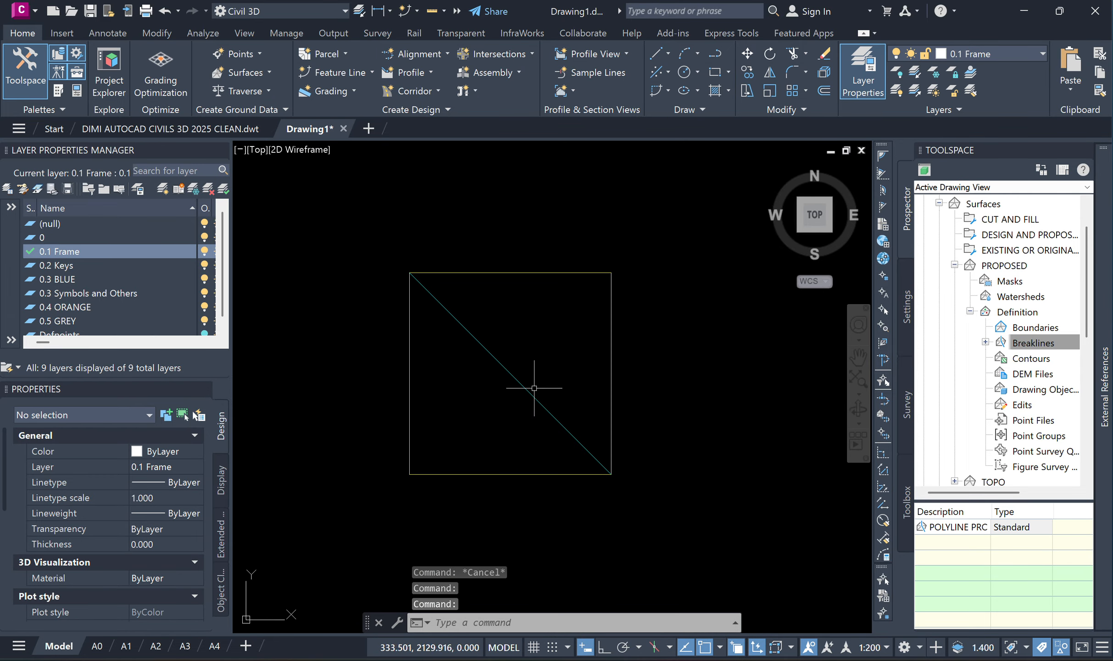
Step: Select the PROPOSED and TOPO surfaces together, examine them in the Object Viewer by orbiting to a low side angle, and return to the drawing
click(447, 273)
click(530, 327)
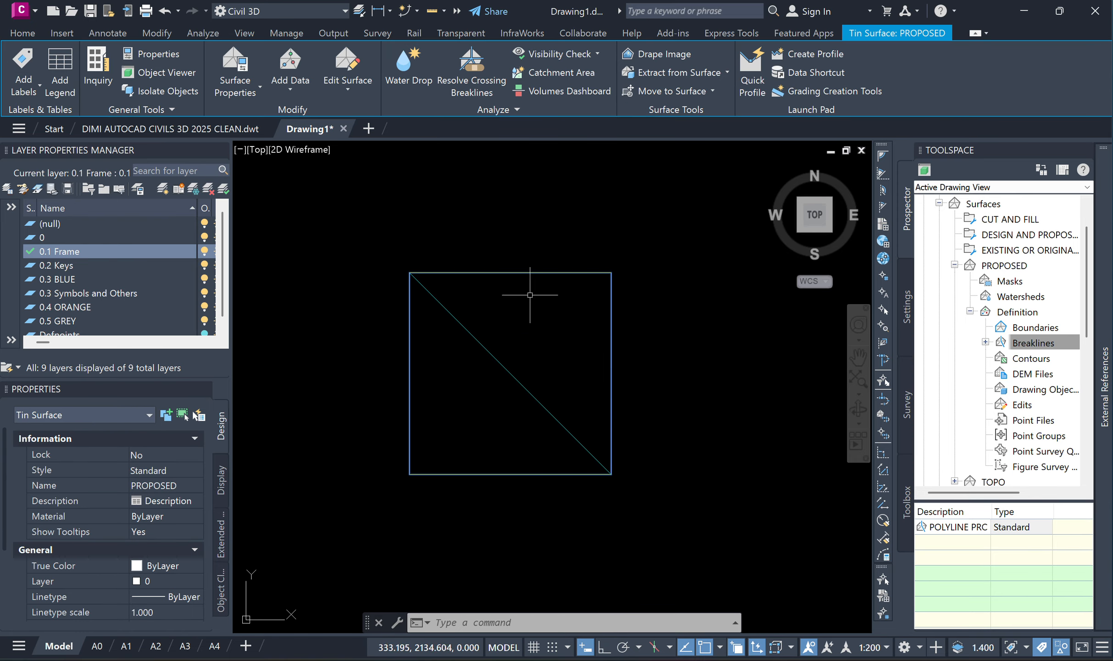
click(532, 273)
click(594, 345)
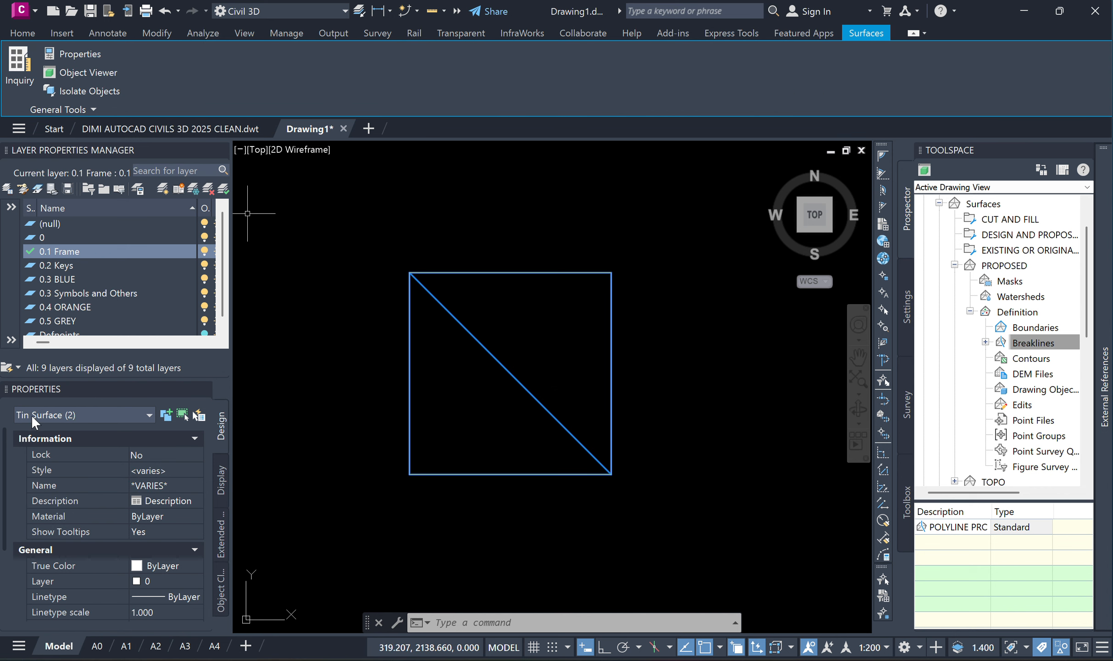
right_click(551, 327)
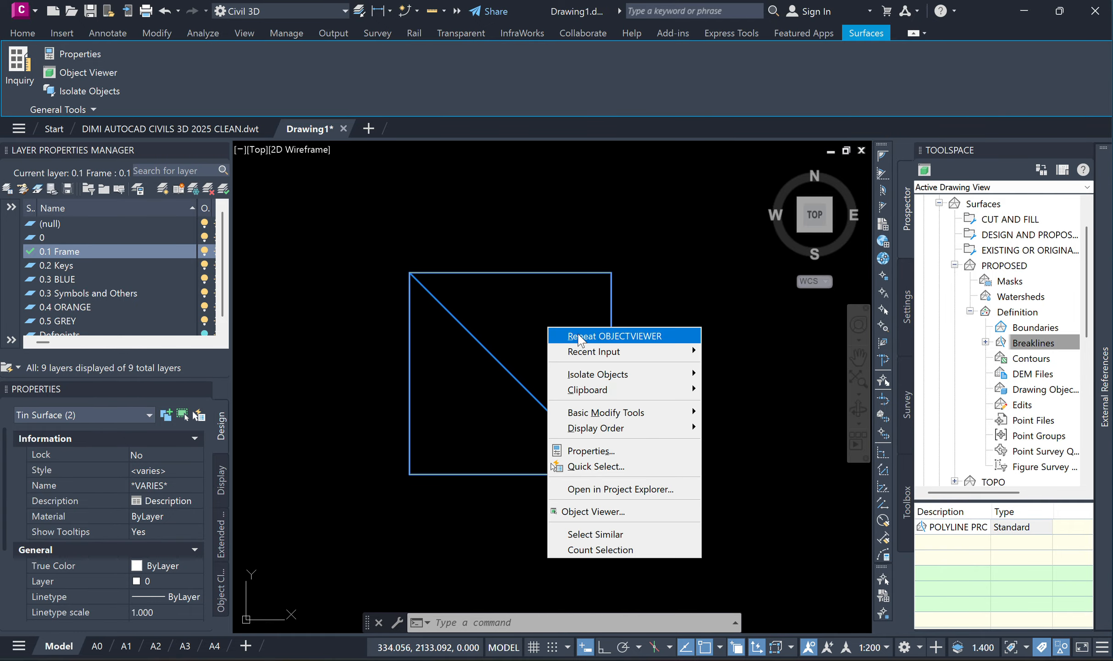
click(628, 511)
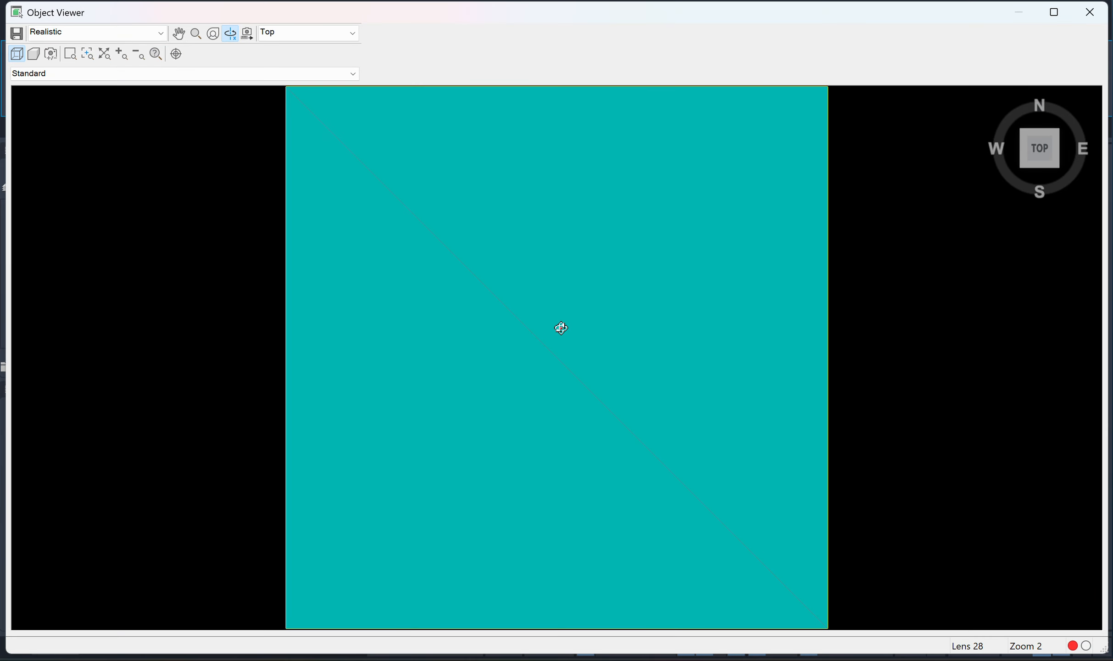
drag(584, 501, 504, 385)
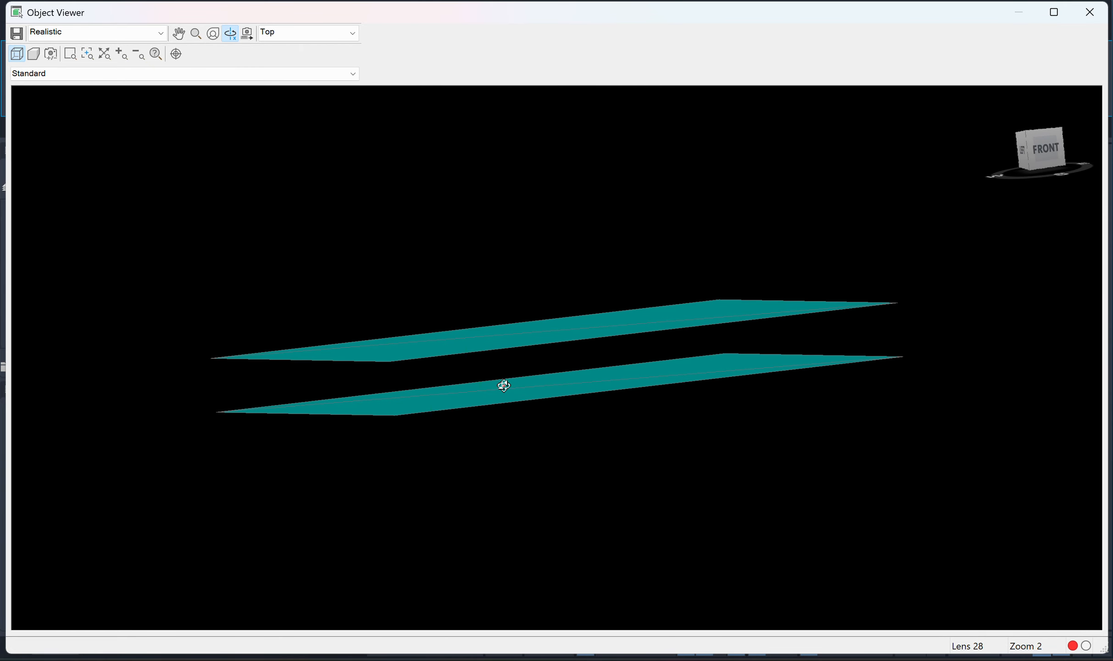
click(1091, 13)
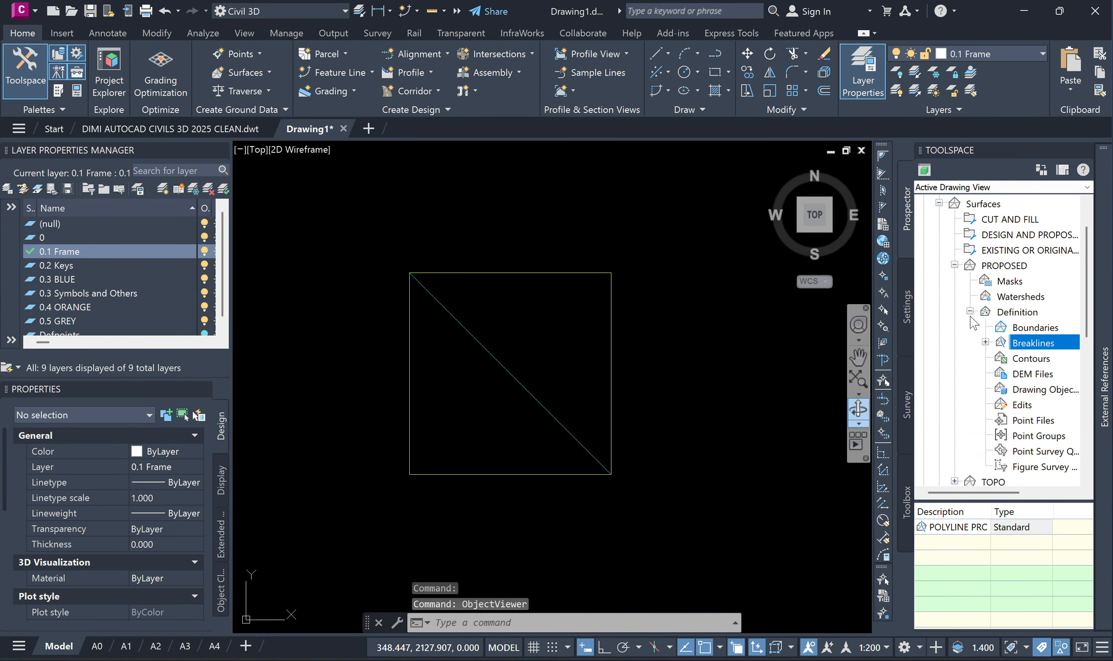
Step: Collapse the PROPOSED surface's definition and branch in the surface tree
click(970, 311)
click(954, 265)
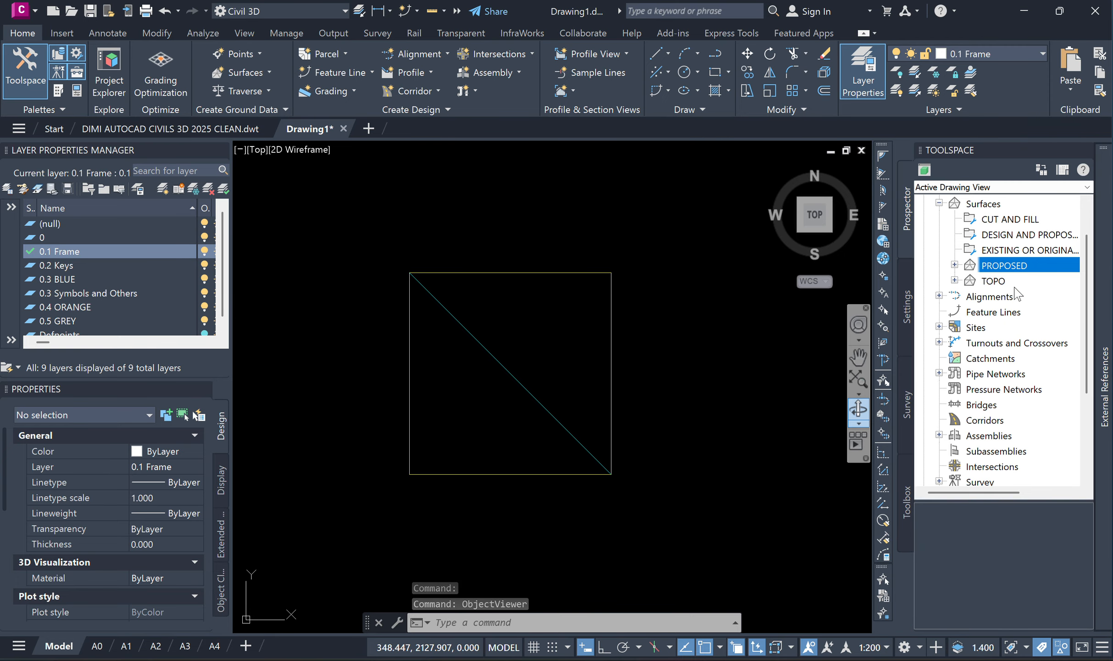
middle_drag(596, 388, 625, 400)
middle_drag(679, 338, 667, 338)
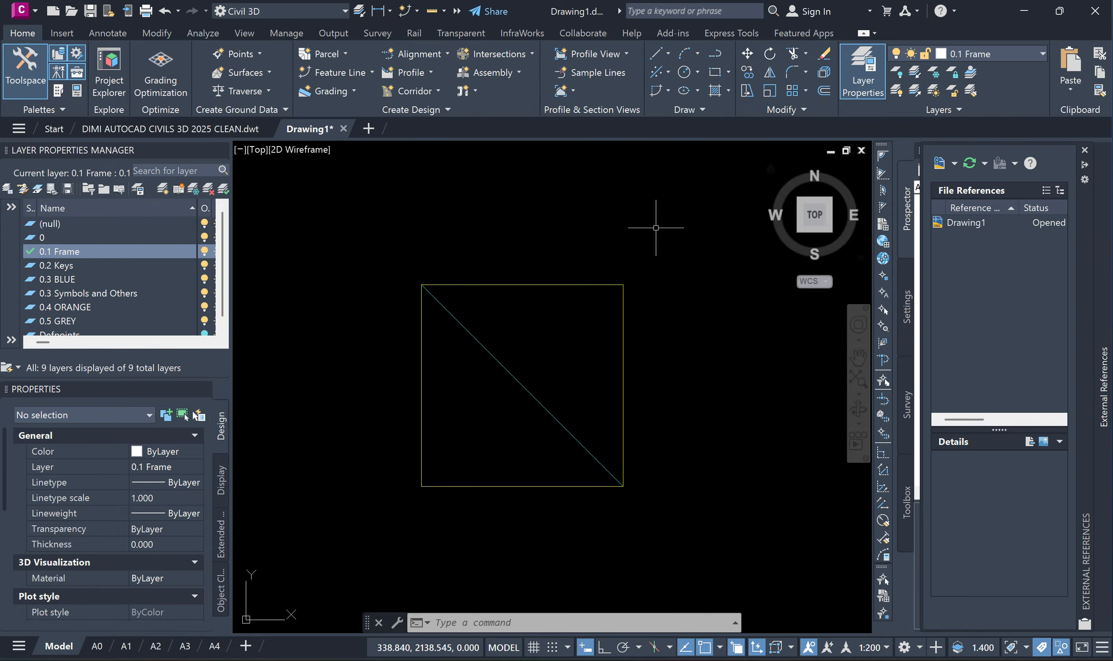
scroll(977, 259, up, 1)
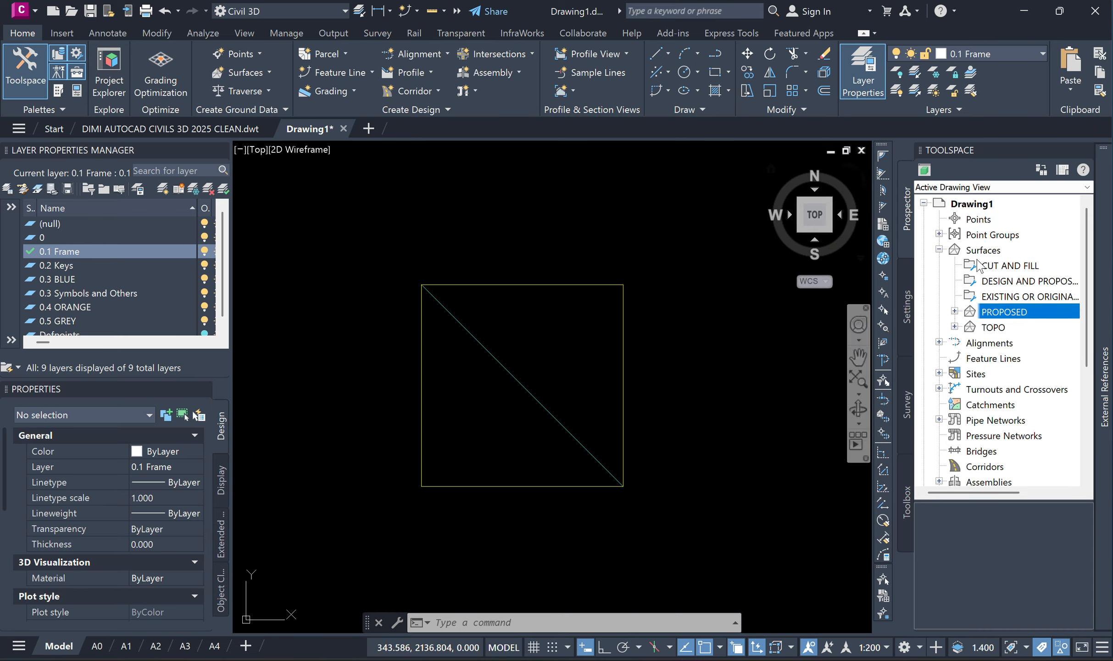
Step: Start a new surface of type TIN volume surface and name it CUT AND FILL
click(1001, 258)
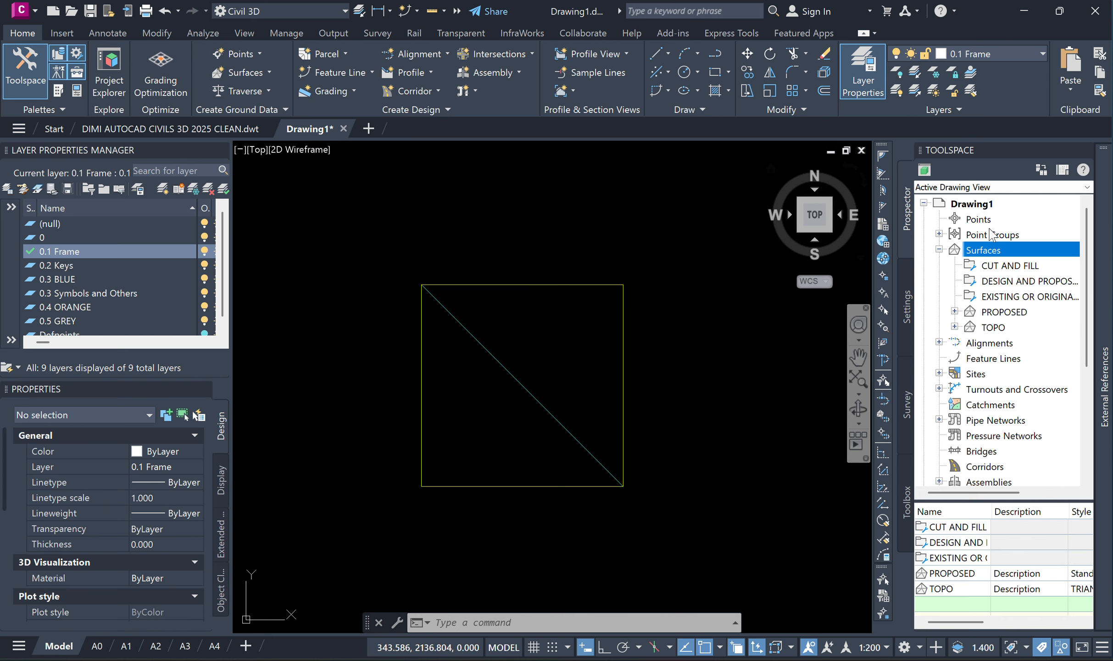
right_click(988, 251)
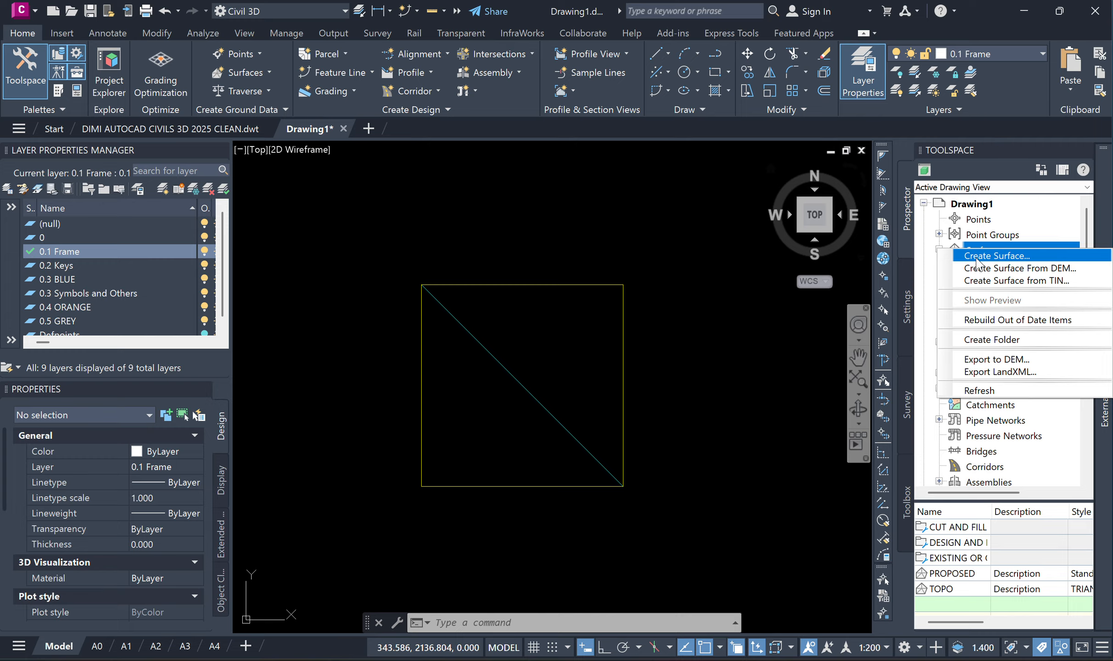
click(995, 255)
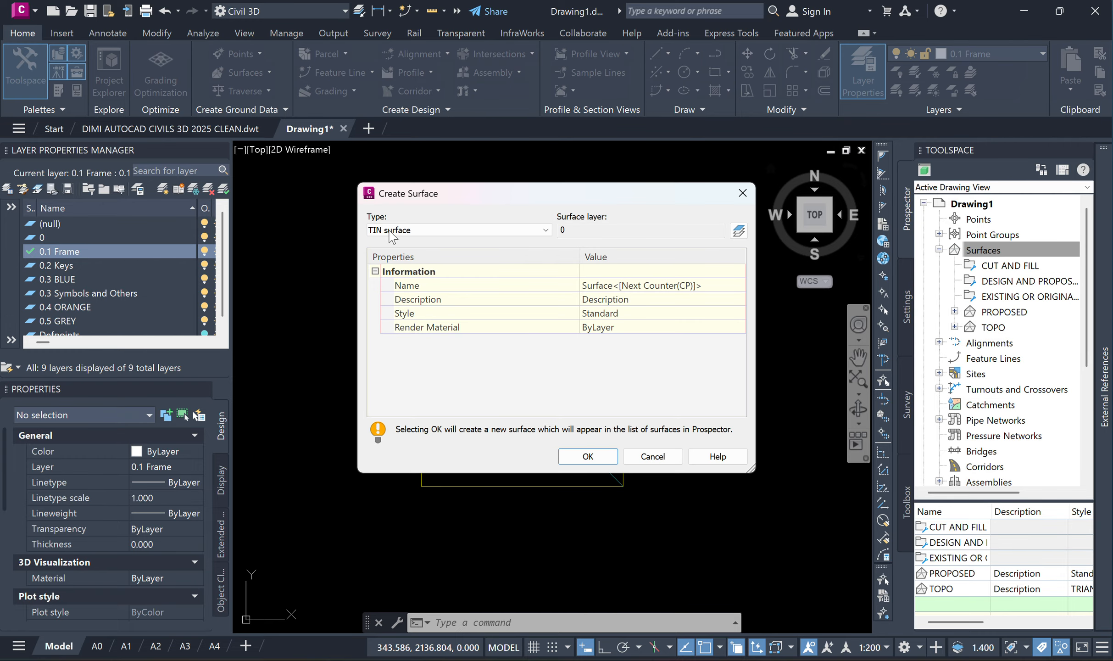
click(422, 230)
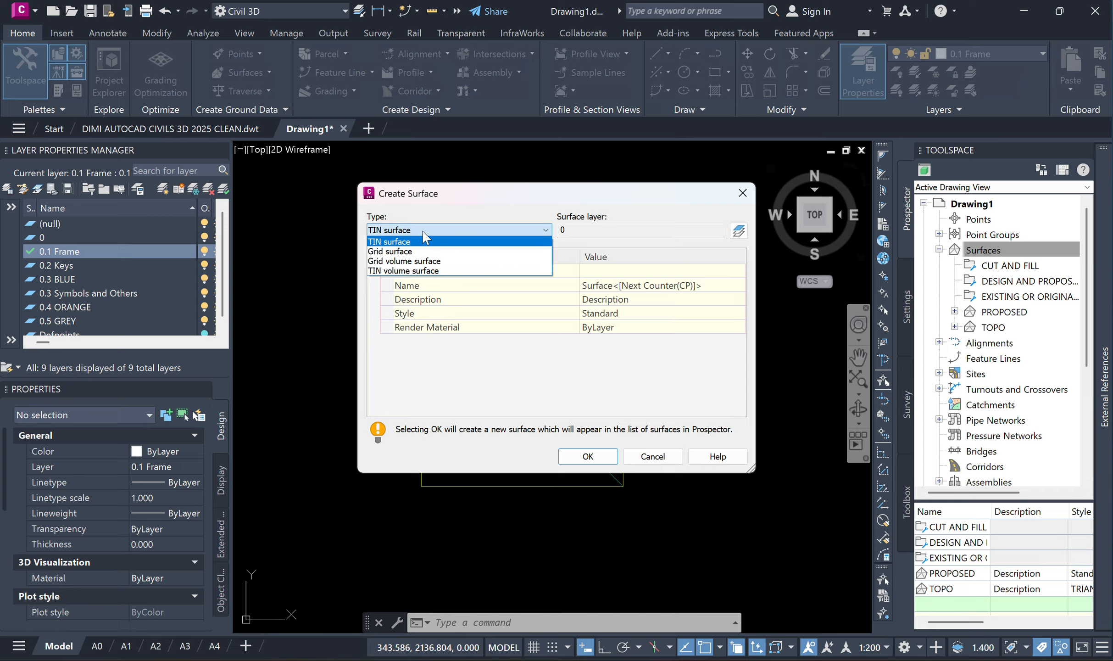
click(387, 270)
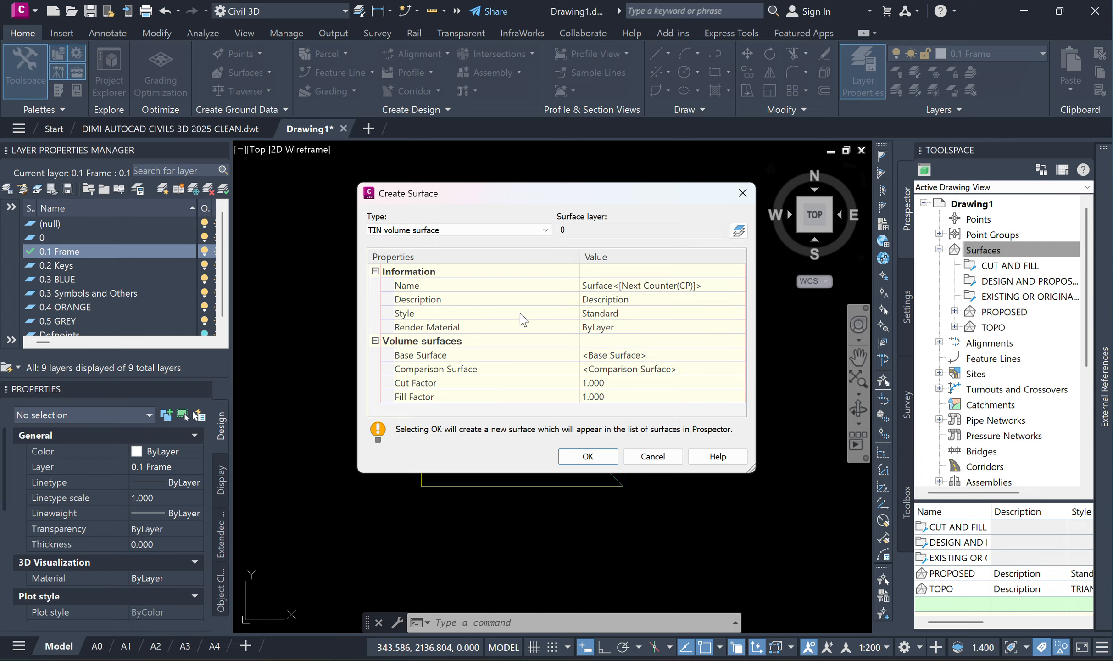
click(711, 286)
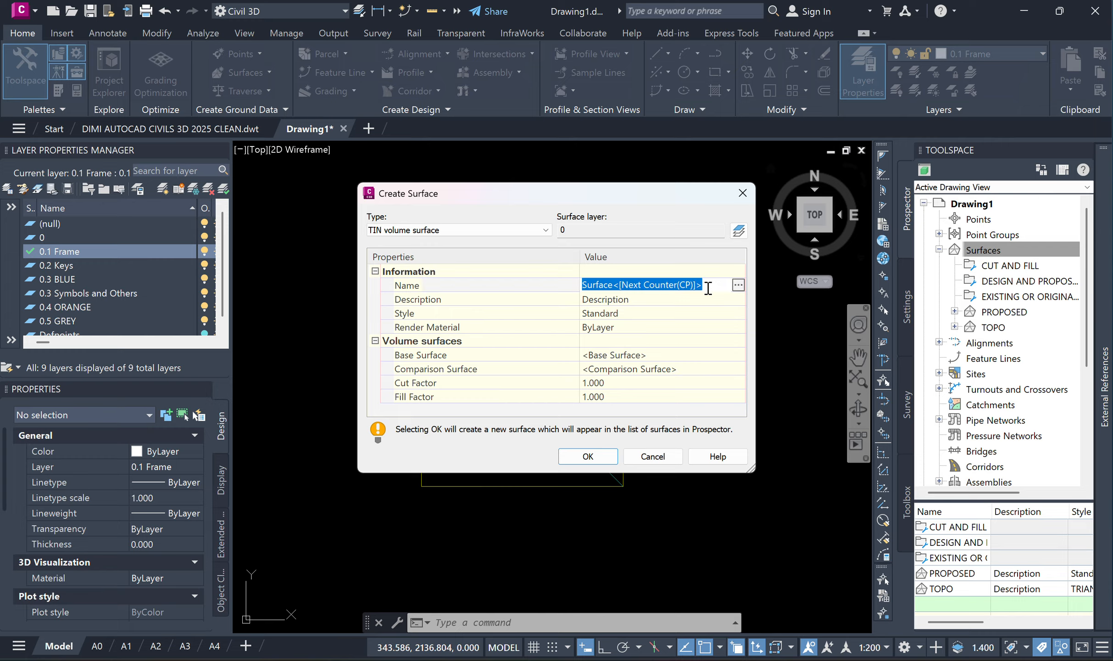
text(CUT AND FILL)
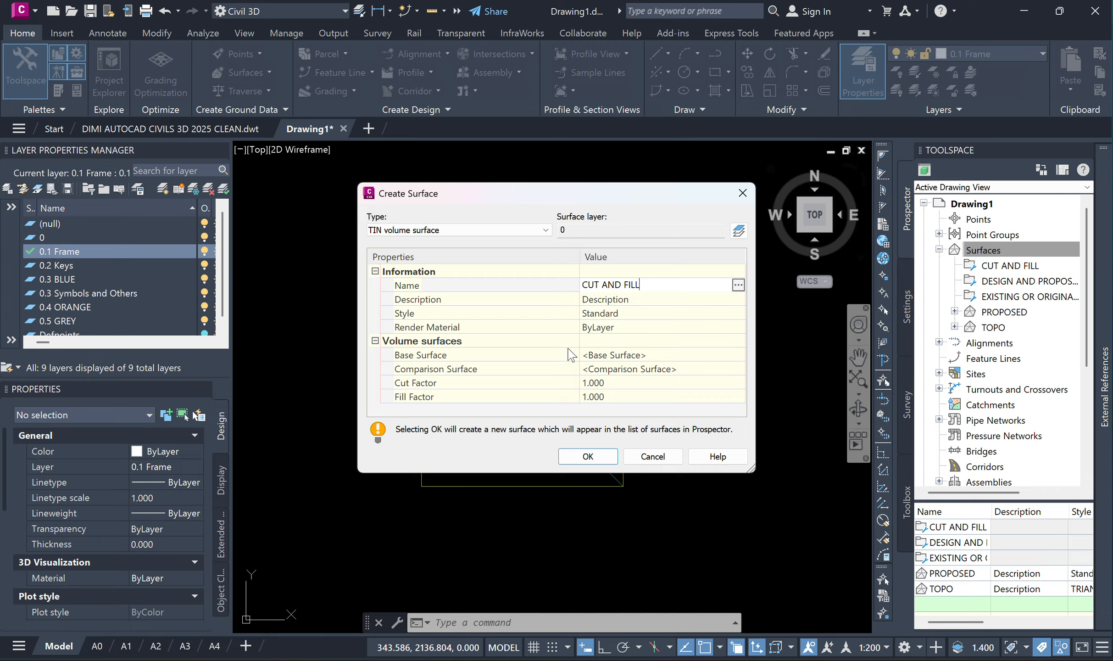
key(Return)
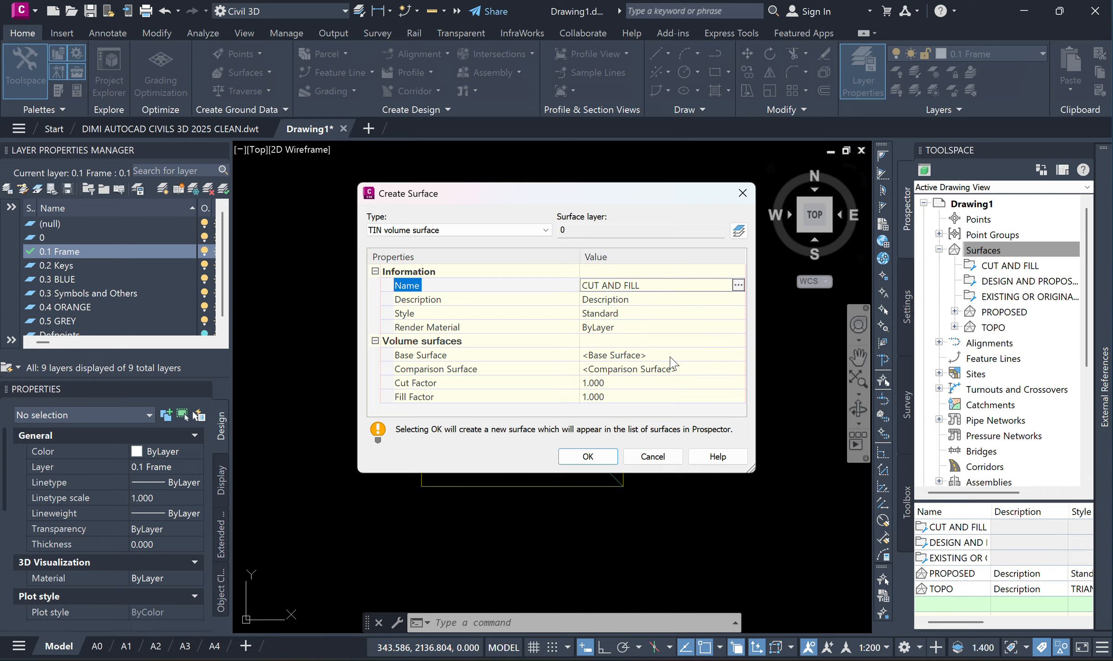
Step: Assign TOPO as the base surface and PROPOSED as the comparison surface, and create the volume surface
click(669, 355)
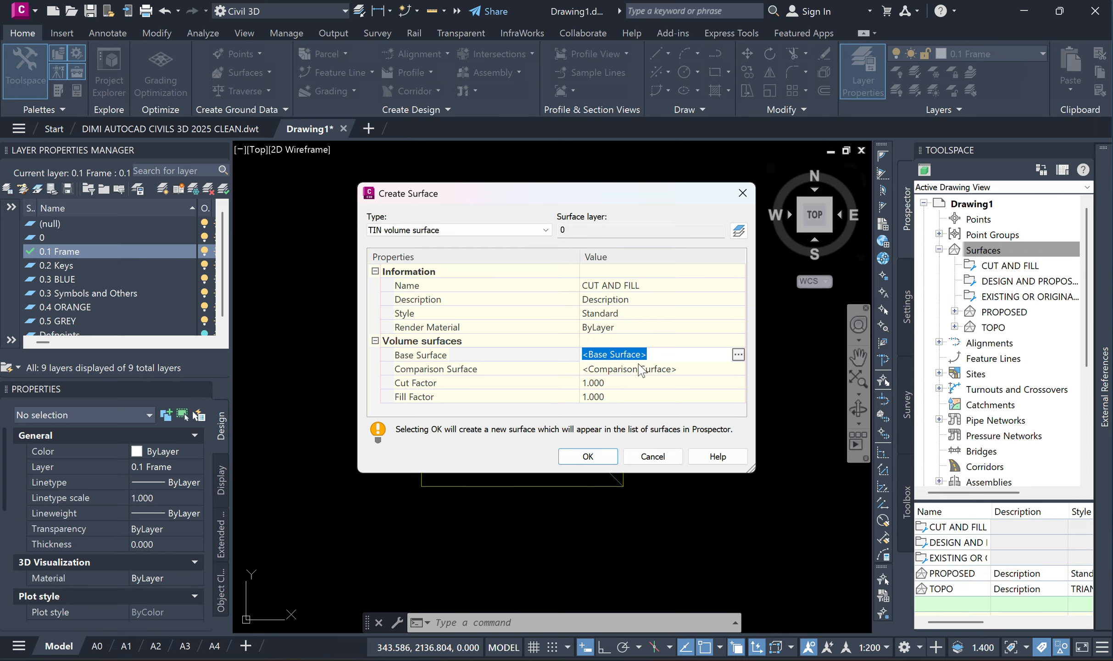
click(686, 368)
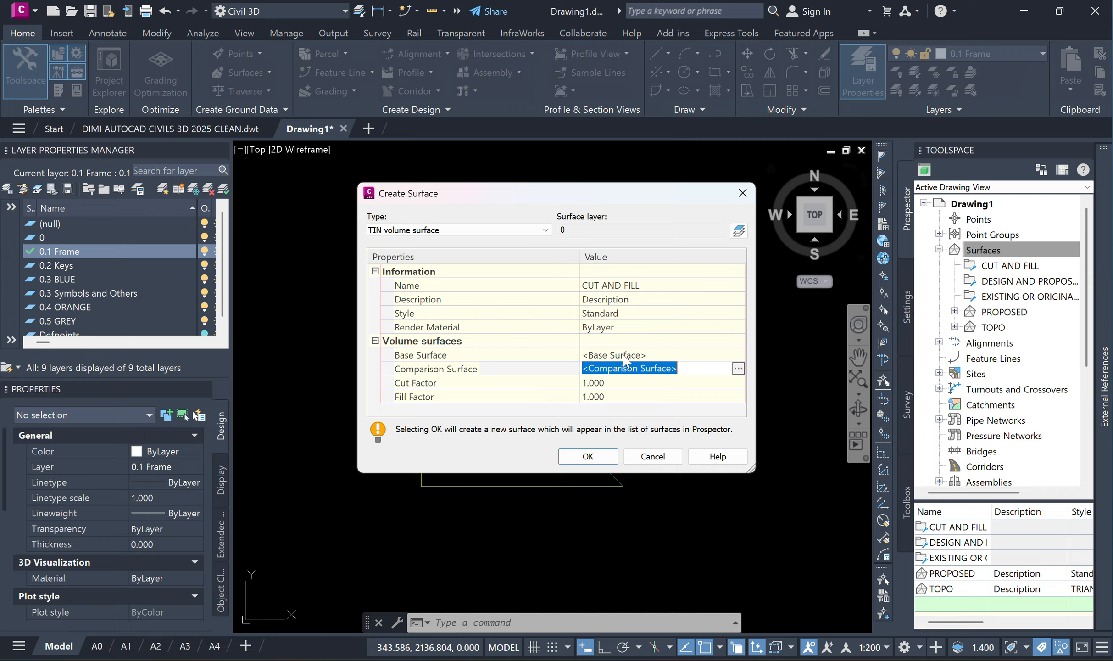
click(617, 355)
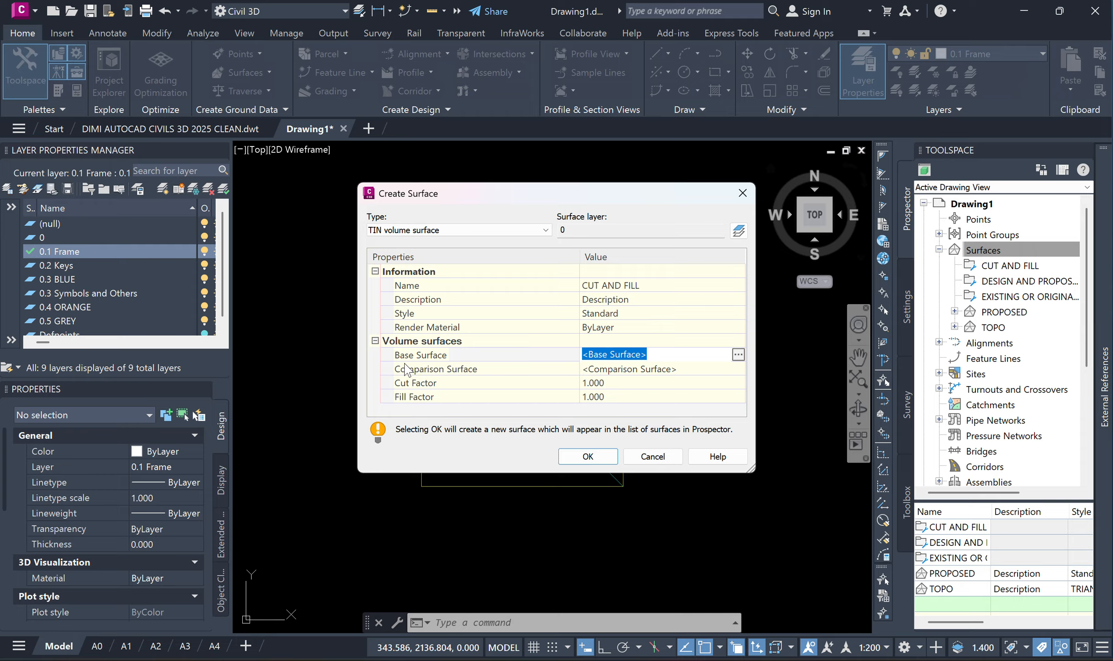
click(734, 355)
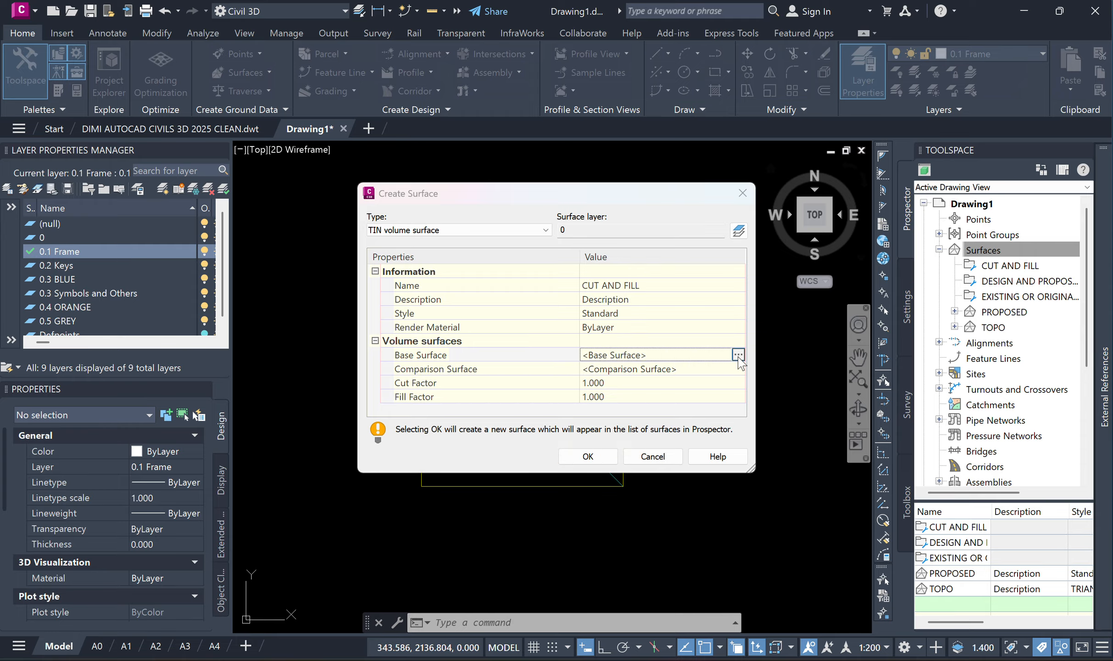
double_click(400, 272)
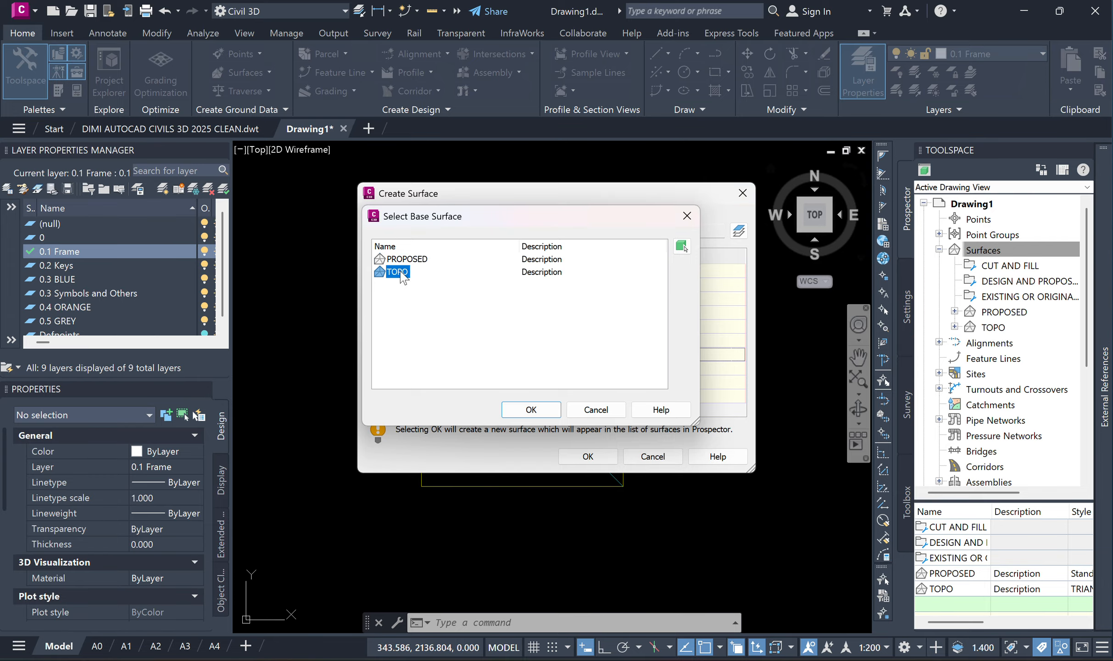
click(651, 370)
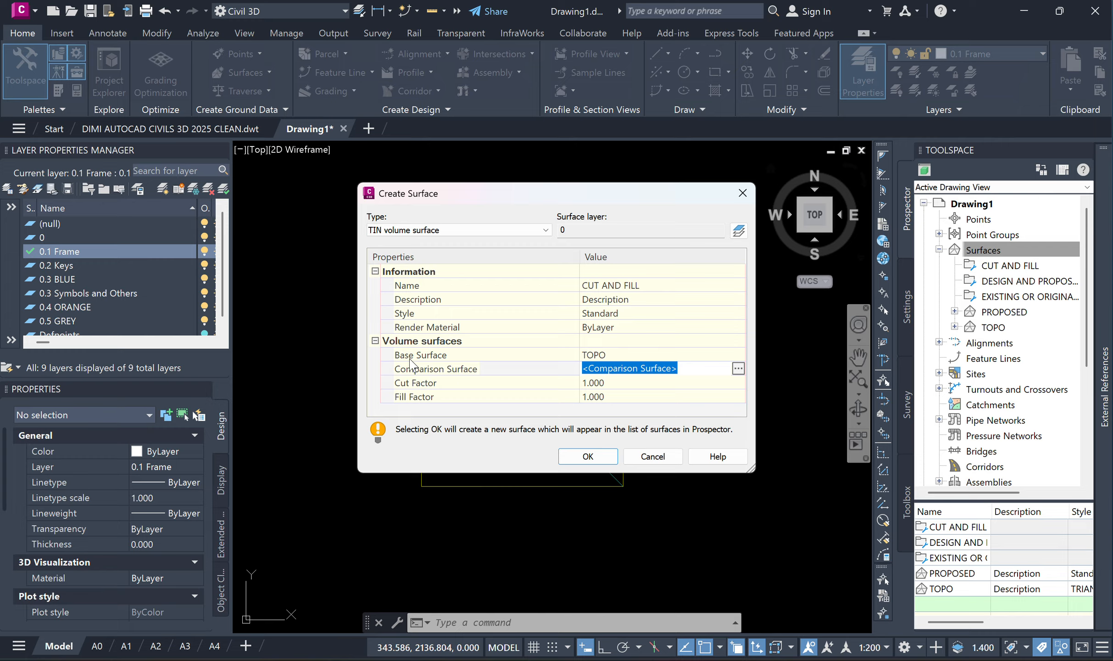
click(738, 368)
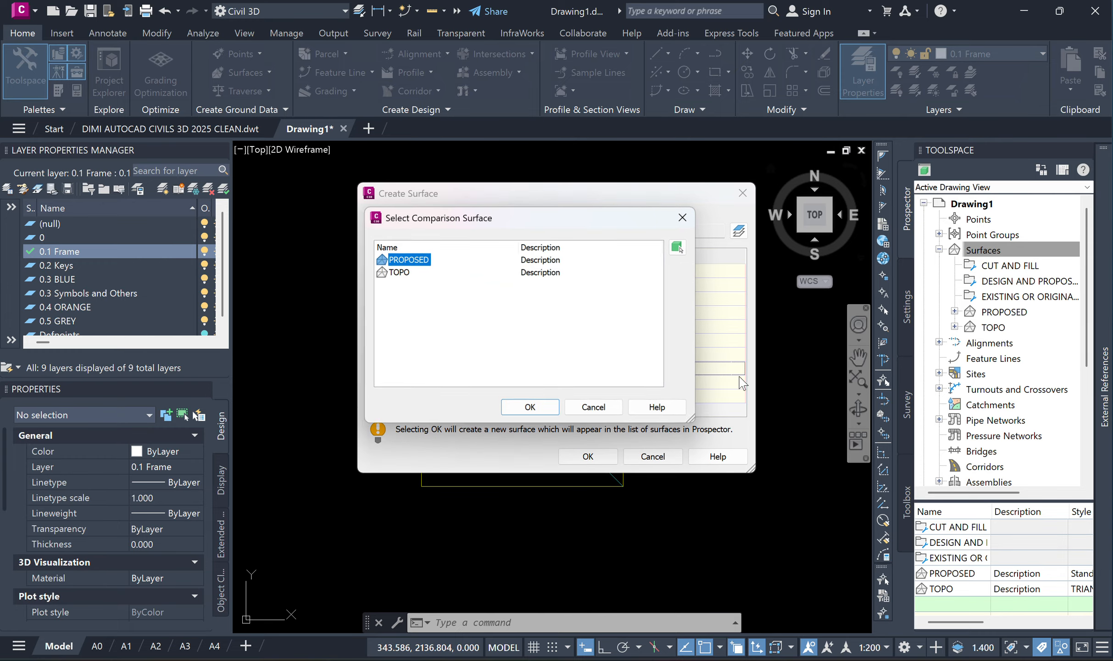
double_click(406, 259)
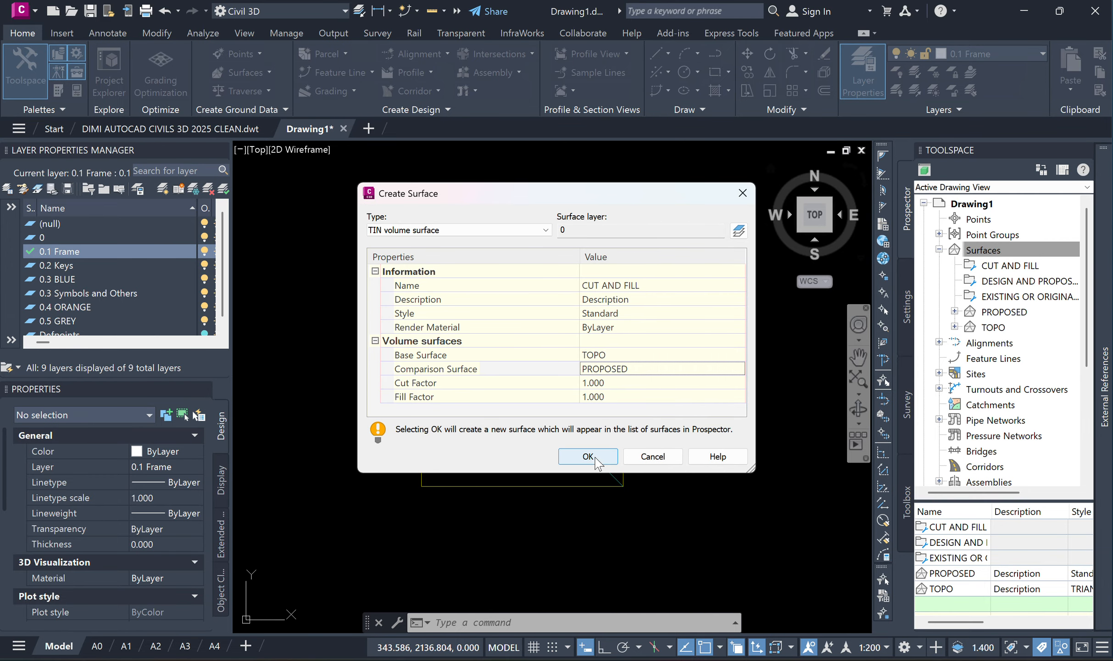
click(589, 456)
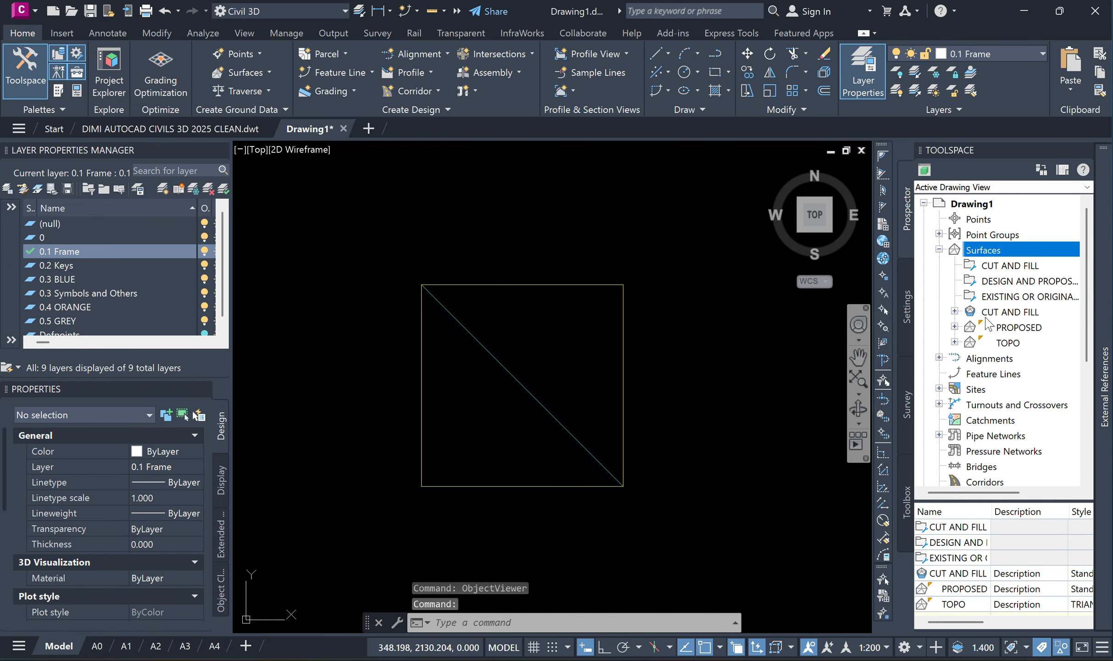
Step: Turn on automatic rebuilding for the CUT AND FILL volume surface
click(1012, 316)
right_click(1005, 317)
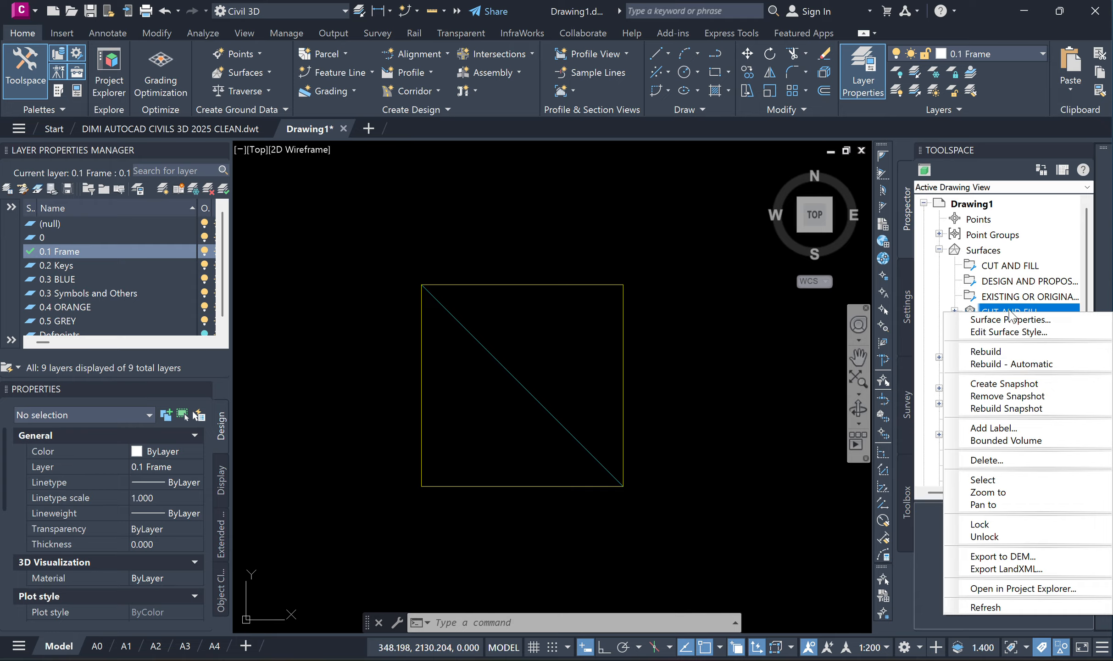
click(983, 358)
middle_drag(758, 412, 737, 395)
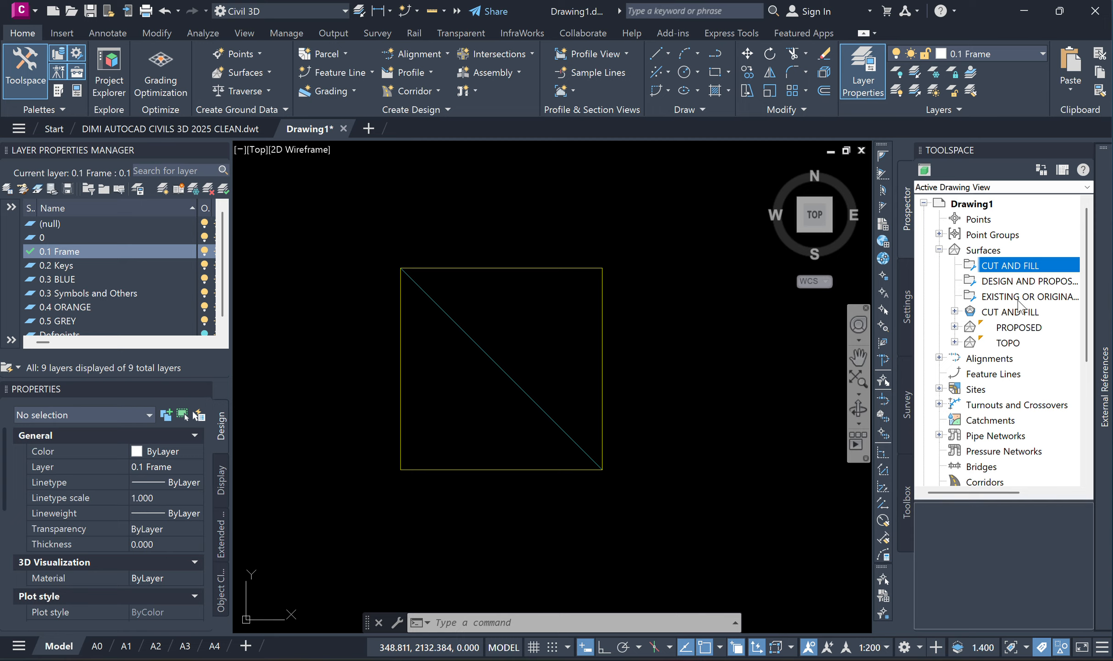
middle_drag(640, 362, 656, 356)
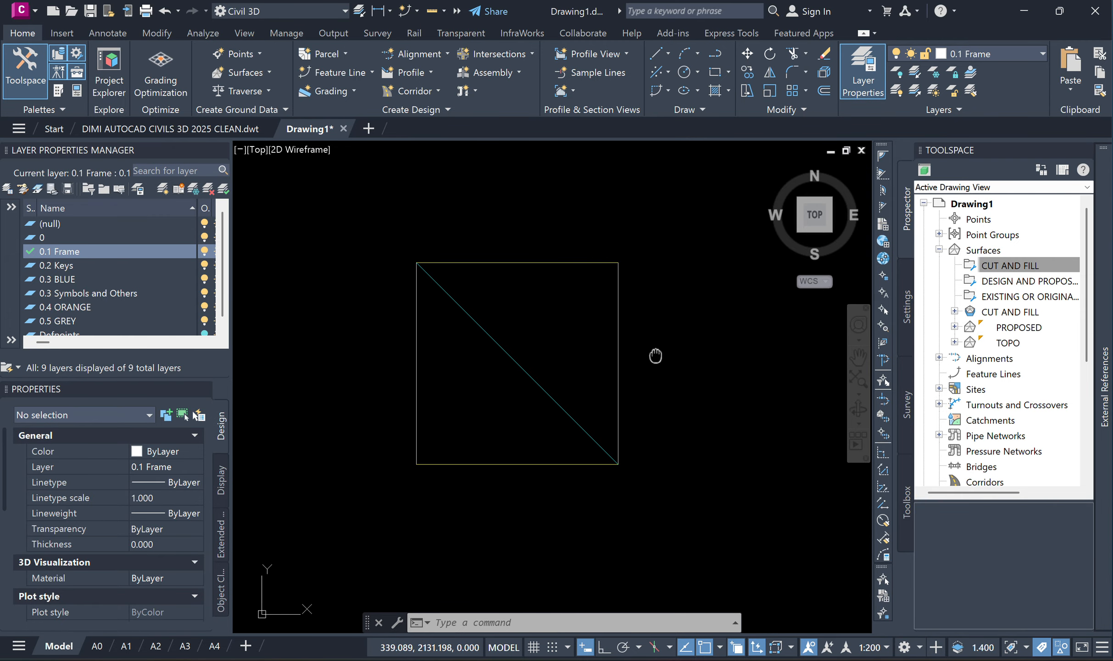
Step: Set the style of the CUT AND FILL volume surface to HEATMAPS RAINBOW 15 COLOURS and clear the selection
key(Escape)
key(Escape)
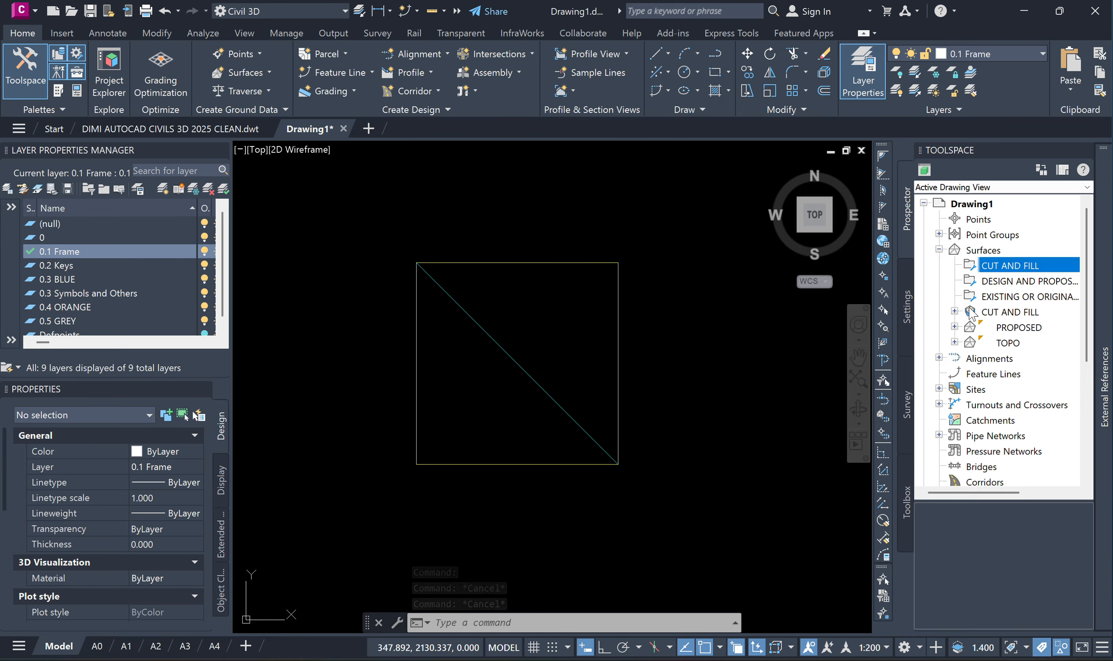
right_click(1016, 314)
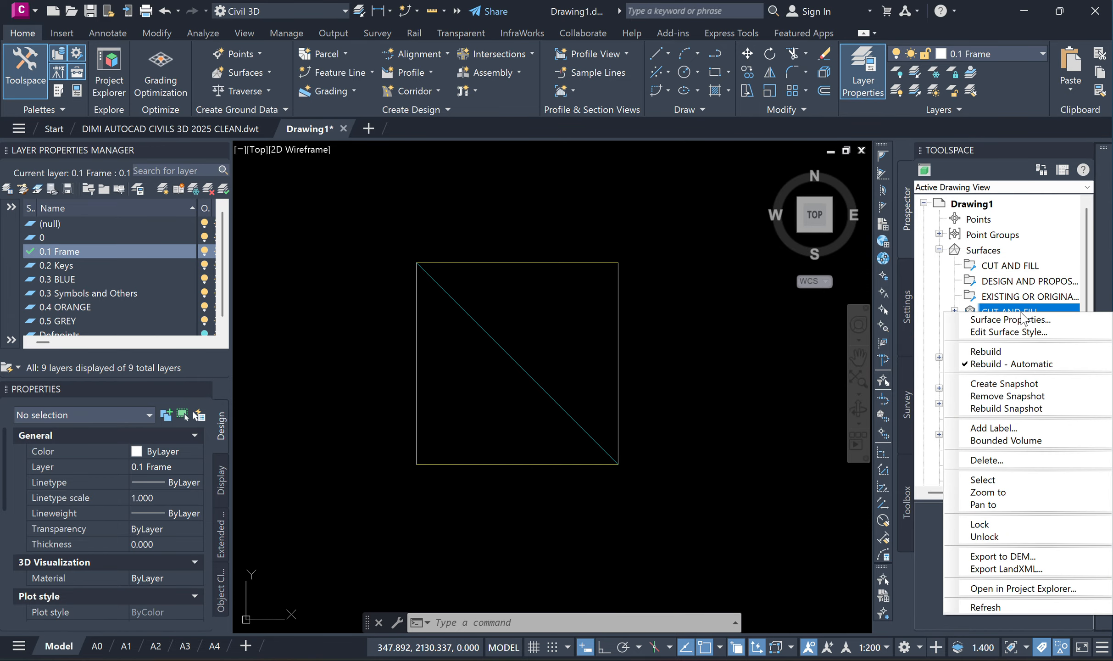
click(993, 479)
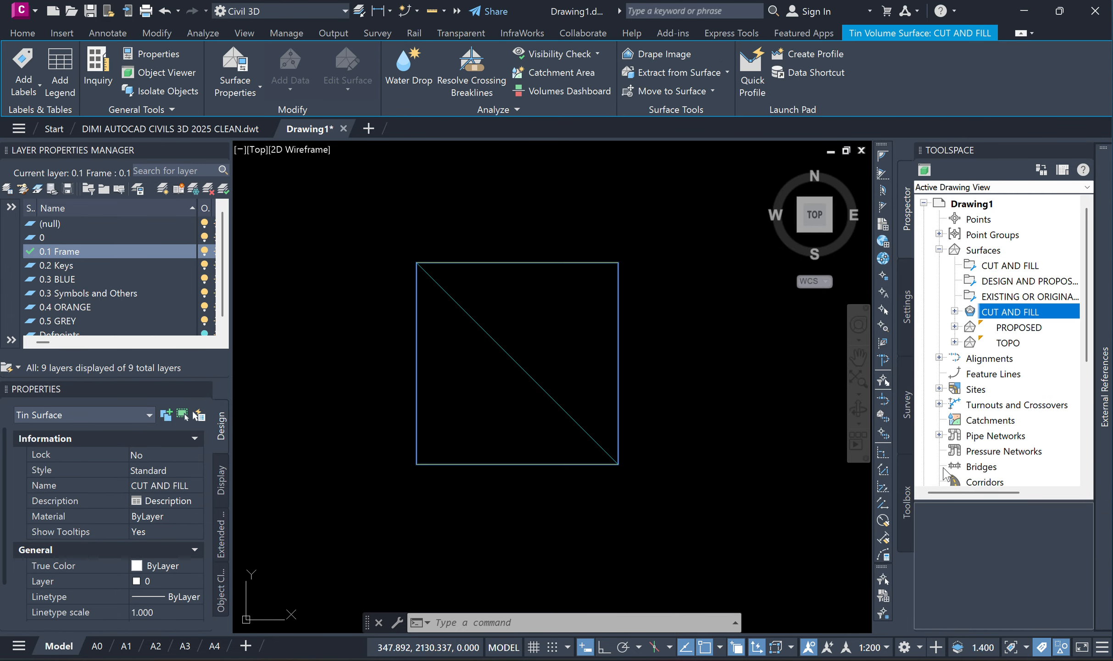
click(150, 472)
click(155, 473)
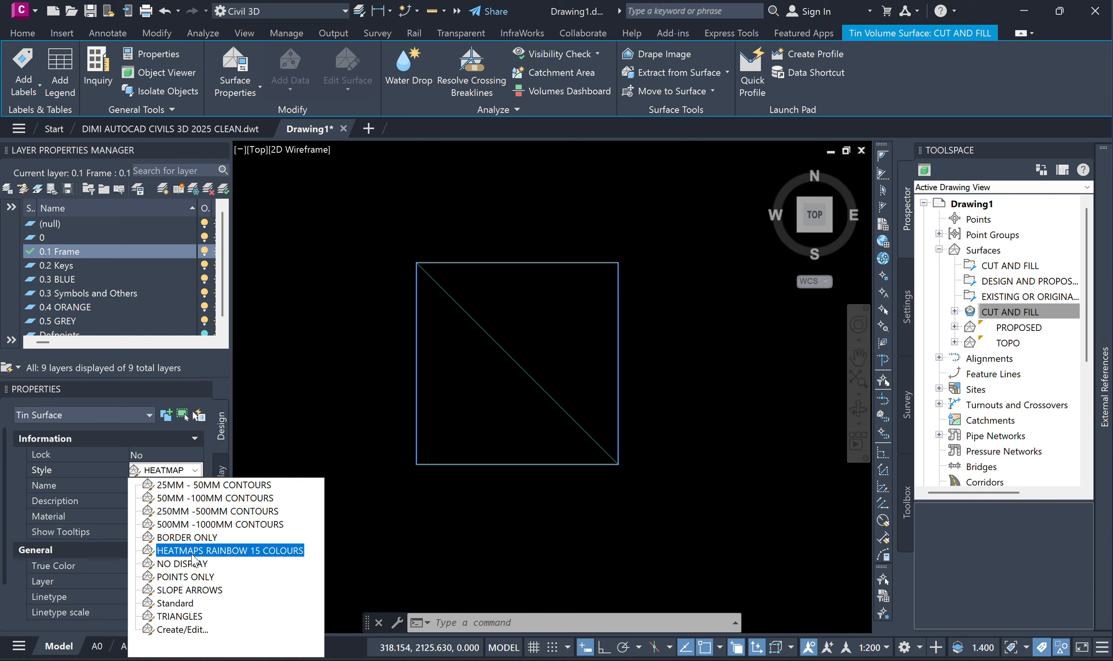
click(206, 553)
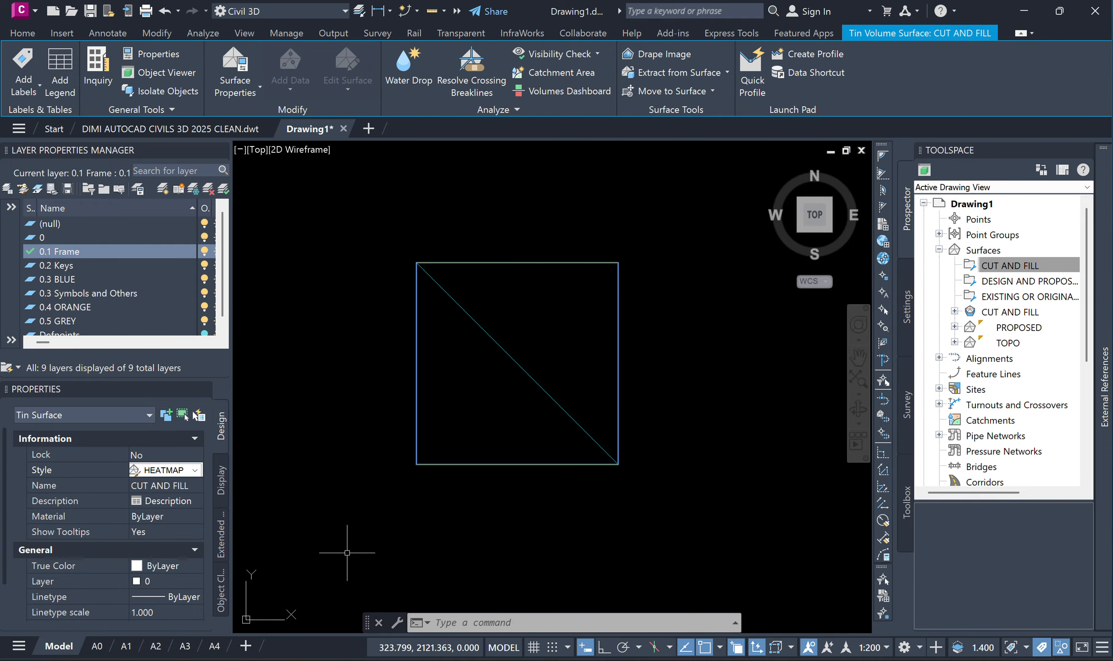
middle_drag(620, 386, 636, 393)
mouse_move(674, 389)
middle_down()
mouse_move(680, 365)
mouse_move(627, 381)
middle_up()
scroll(659, 356, down, 2)
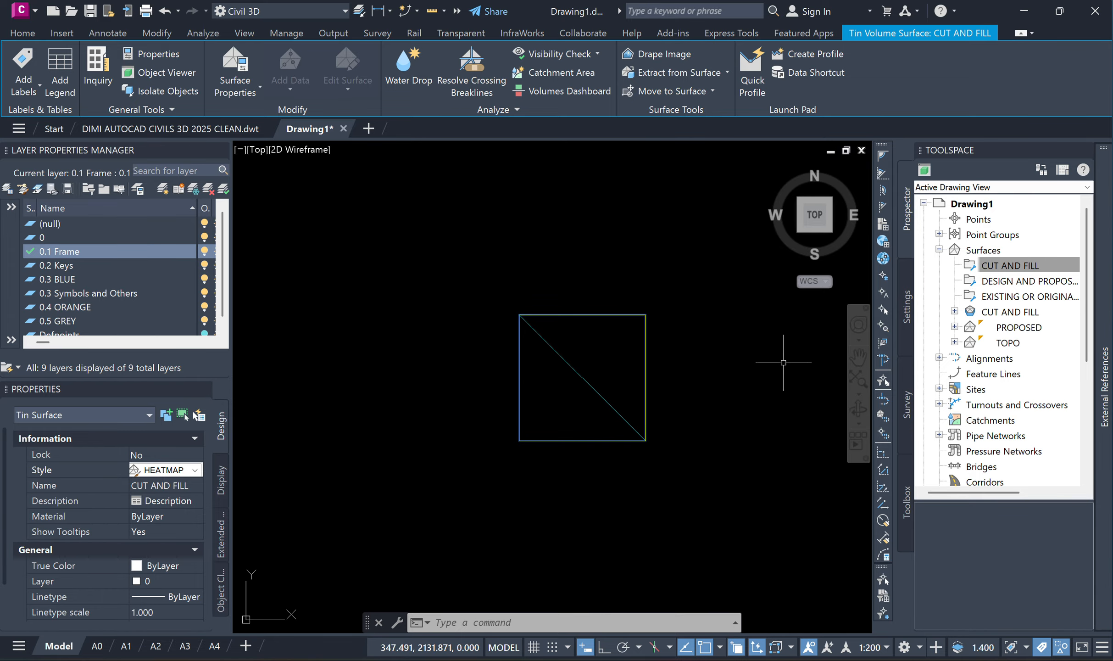
click(1018, 313)
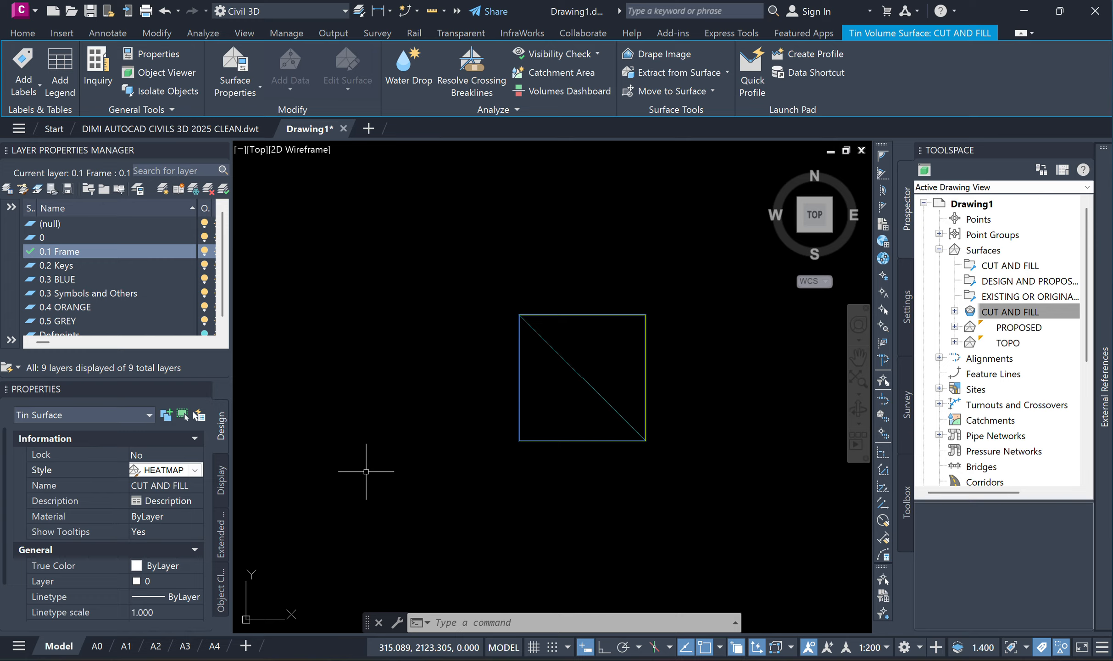
drag(366, 472, 454, 516)
middle_drag(457, 499, 432, 493)
key(Escape)
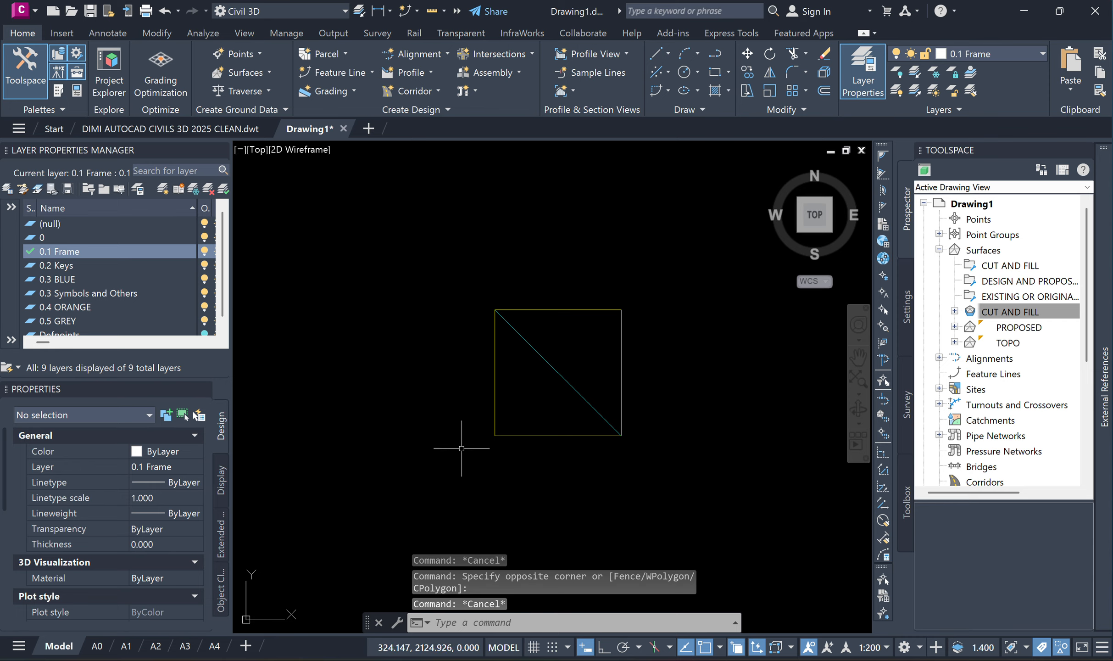
Step: Open the Volumes Dashboard from the selected CUT AND FILL surface and add that volume surface to it
scroll(535, 367, up, 2)
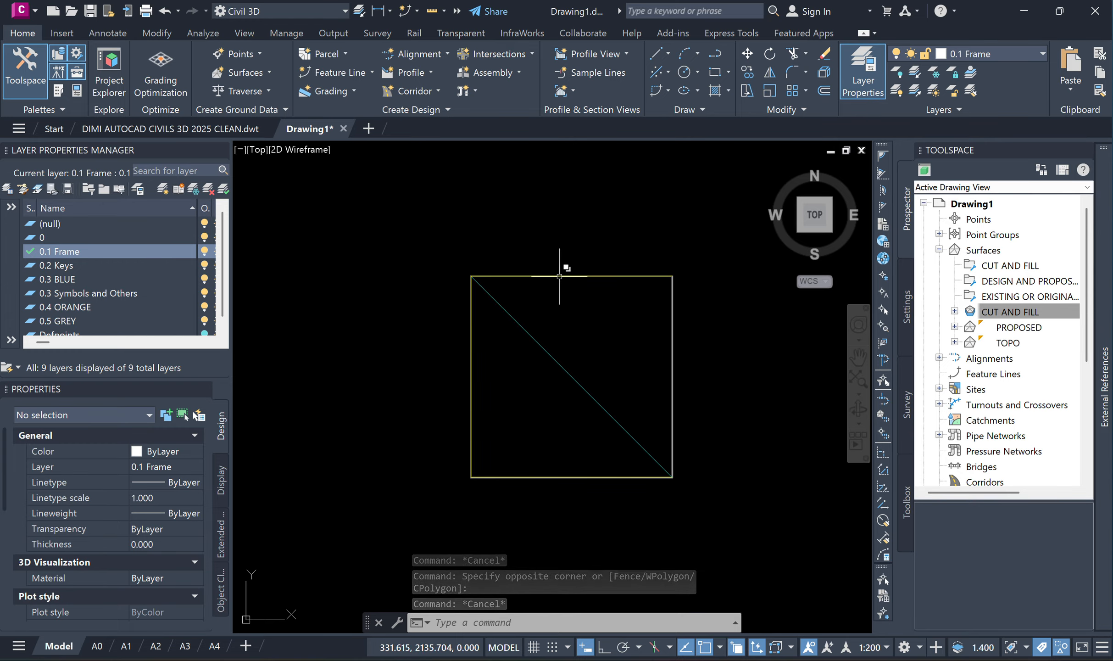
scroll(477, 310, down, 2)
middle_drag(501, 310, 478, 327)
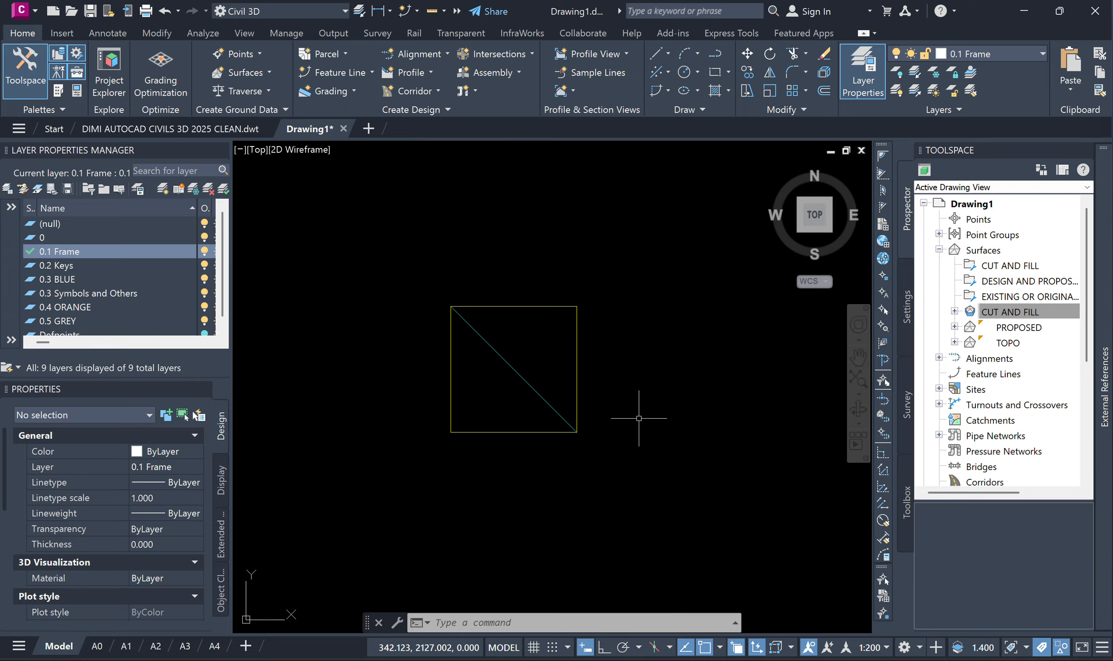
click(488, 307)
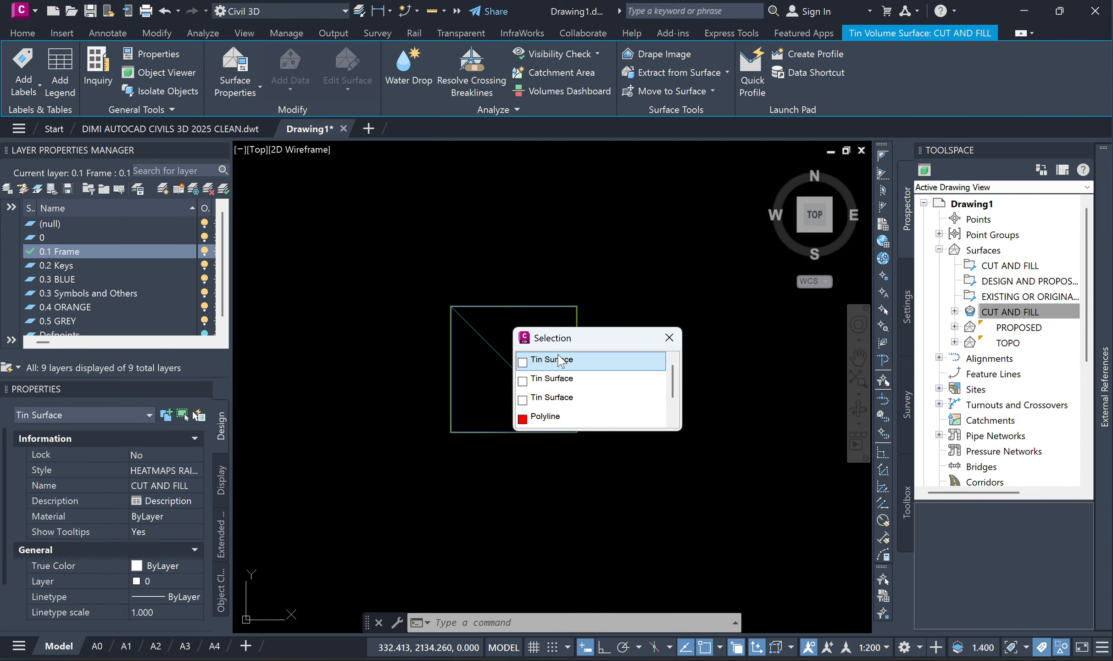
click(545, 362)
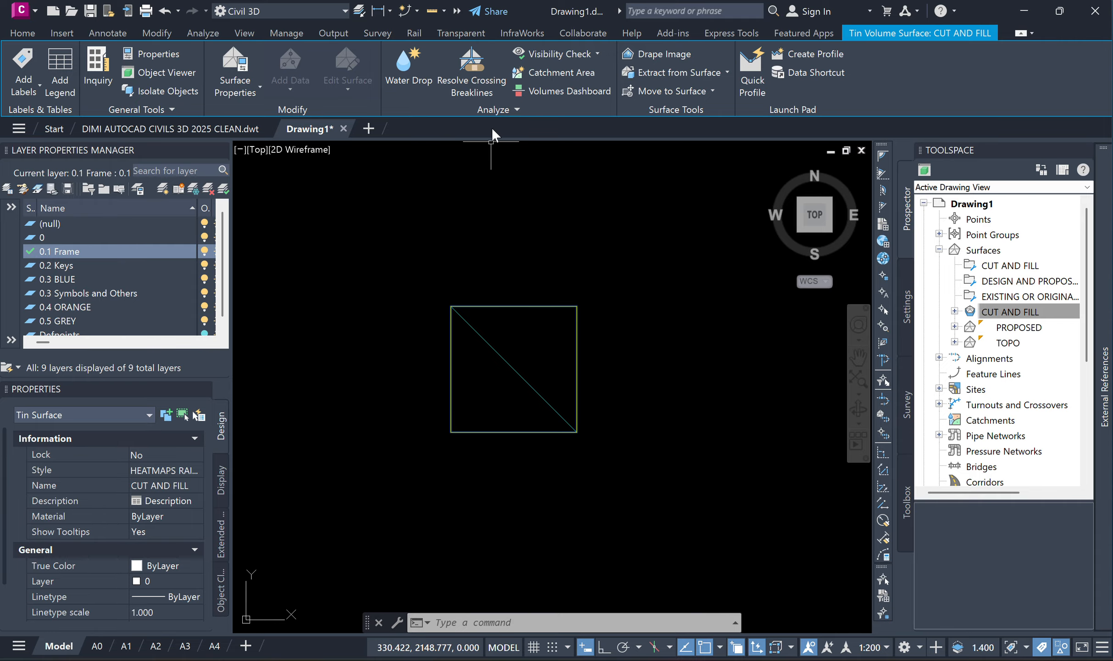
click(549, 94)
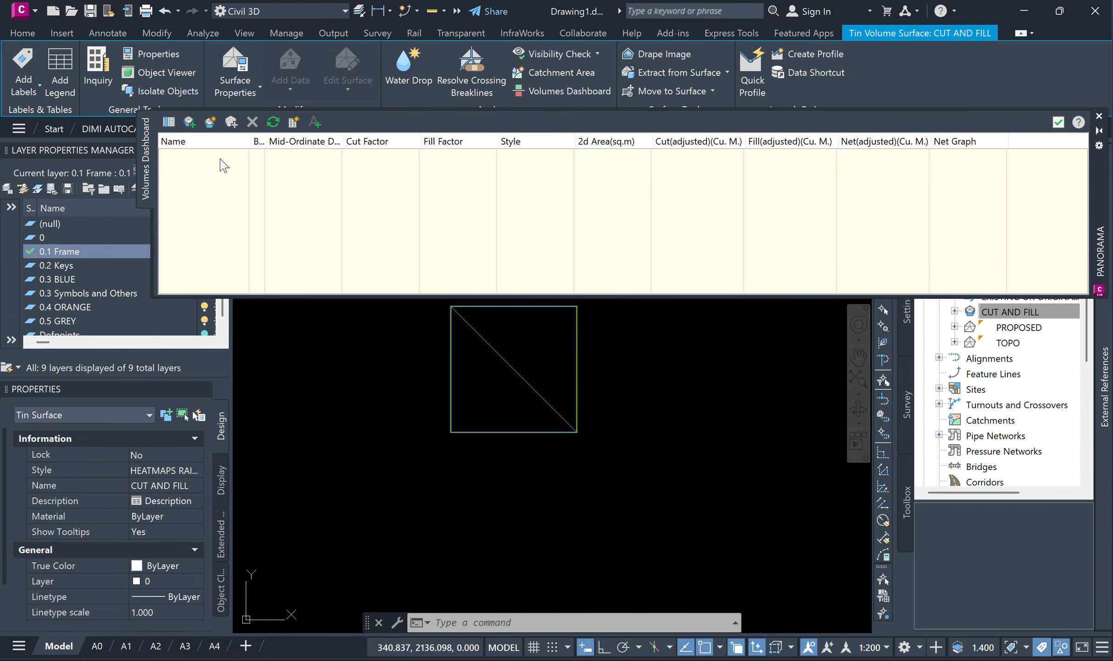
click(189, 122)
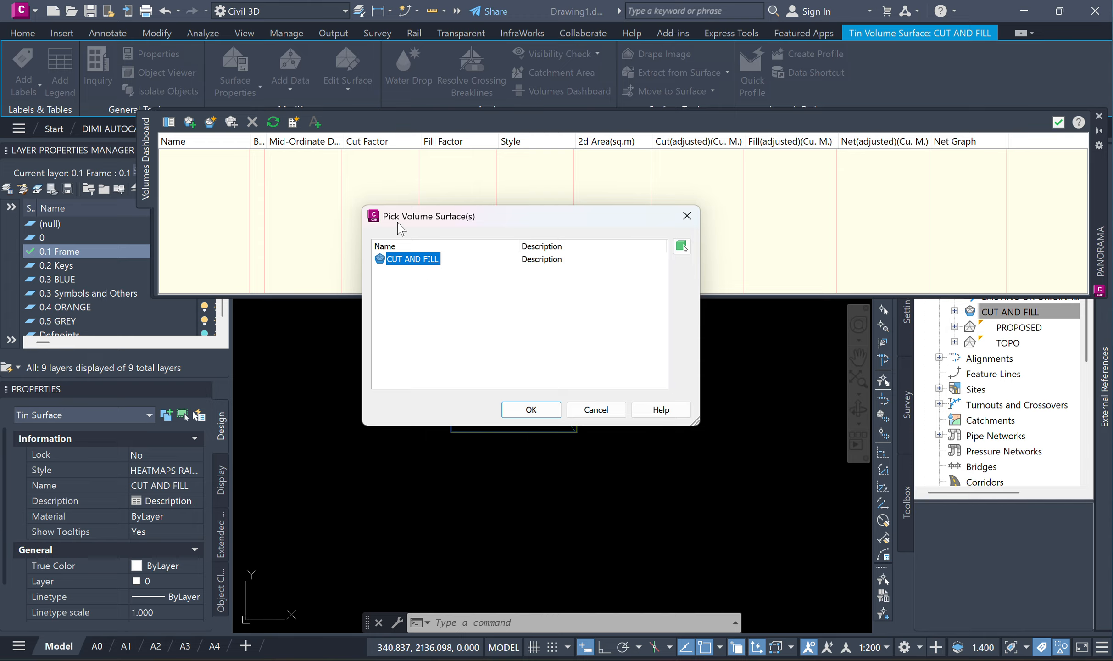
double_click(413, 260)
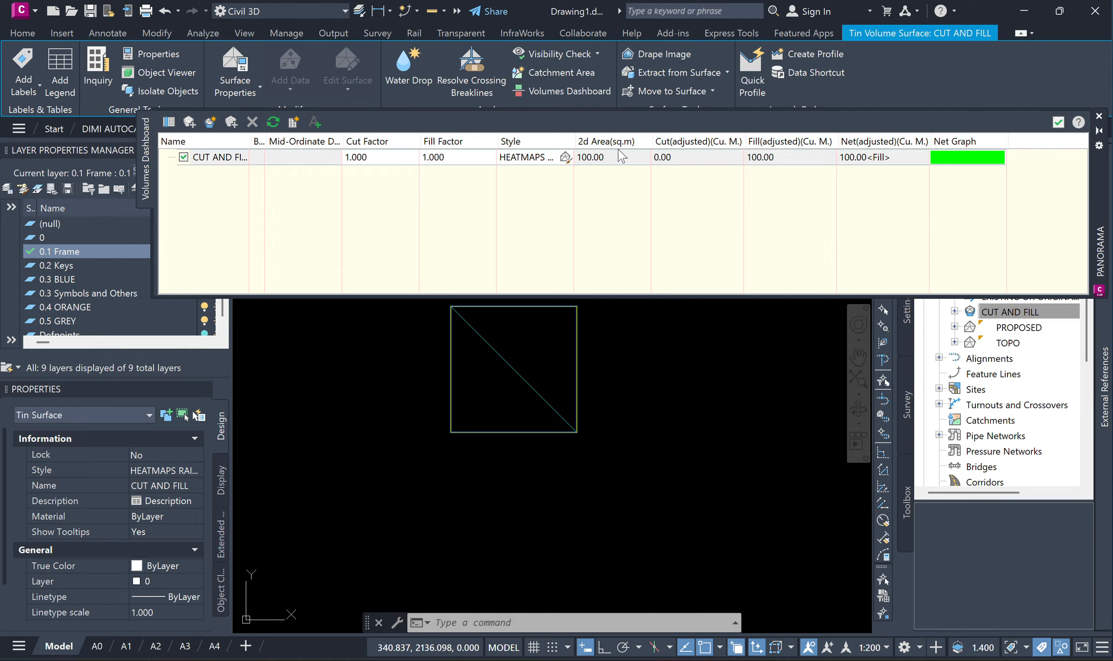
Step: Insert the dashboard's cut/fill summary into the drawing below the square and close the Volumes Dashboard
click(315, 122)
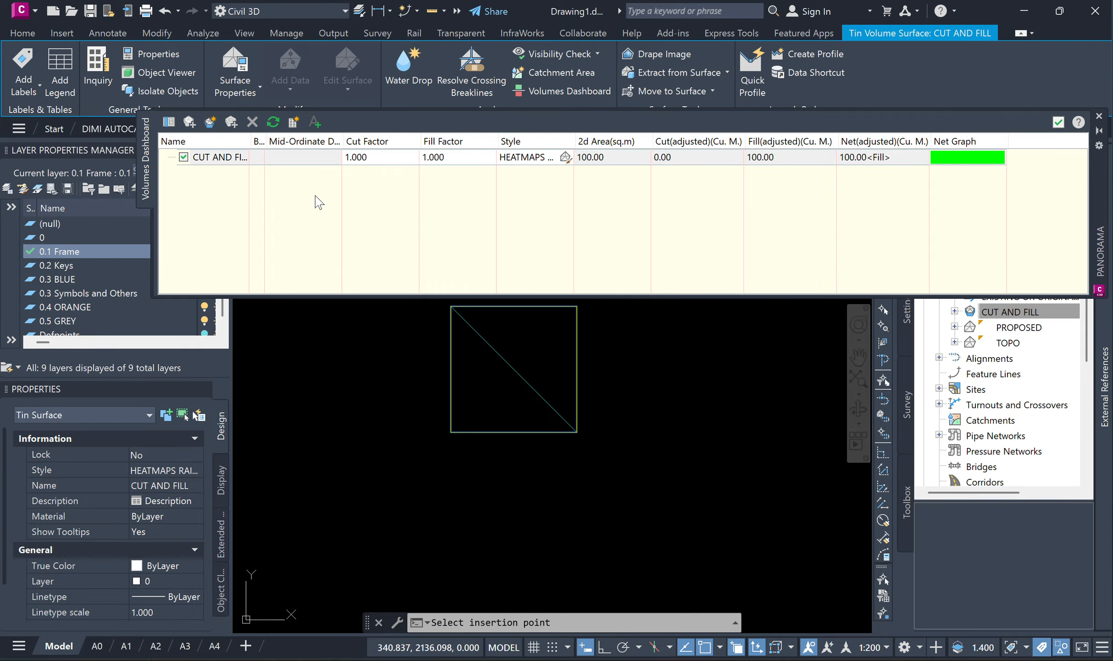
click(342, 562)
scroll(489, 450, down, 2)
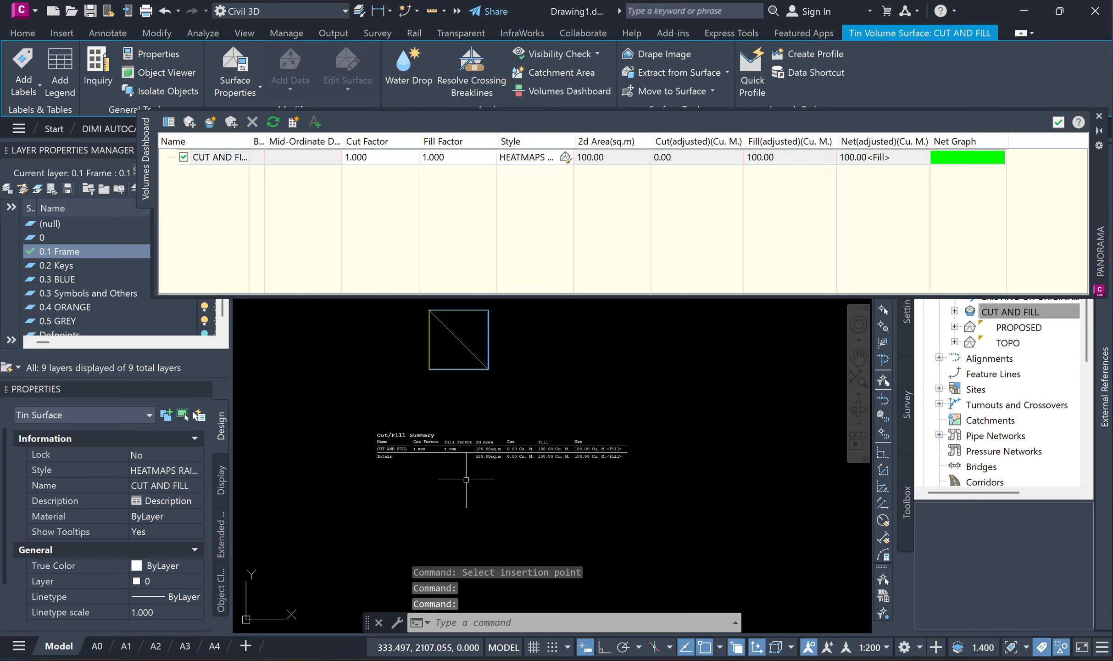
middle_drag(489, 450, 520, 516)
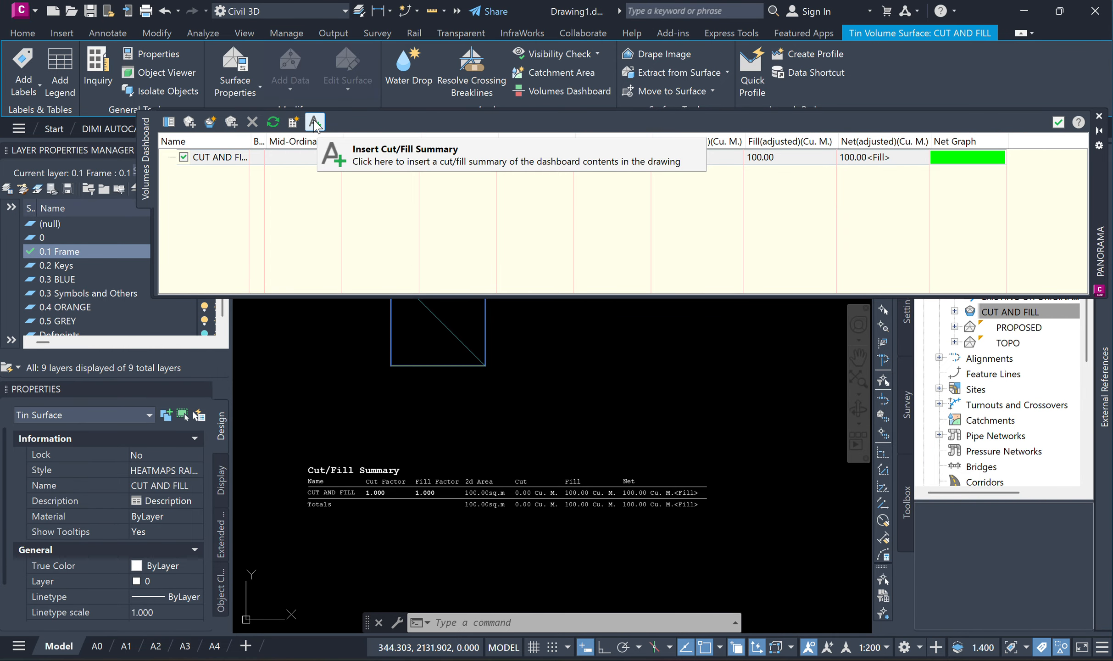
click(1057, 122)
middle_drag(455, 350, 522, 357)
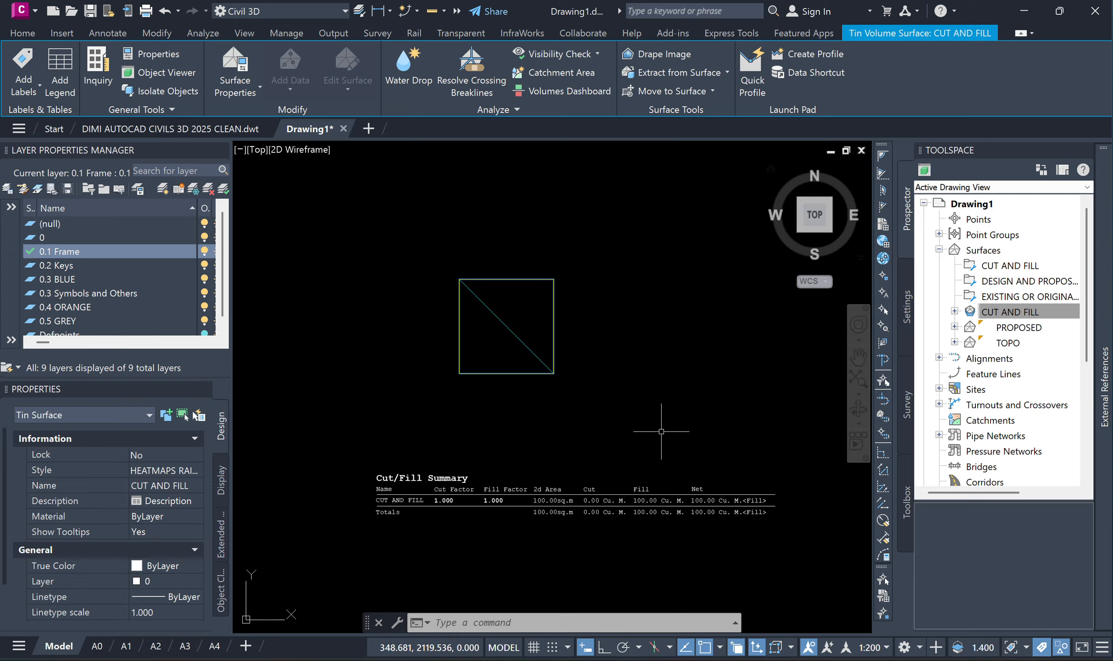
middle_drag(544, 415, 526, 404)
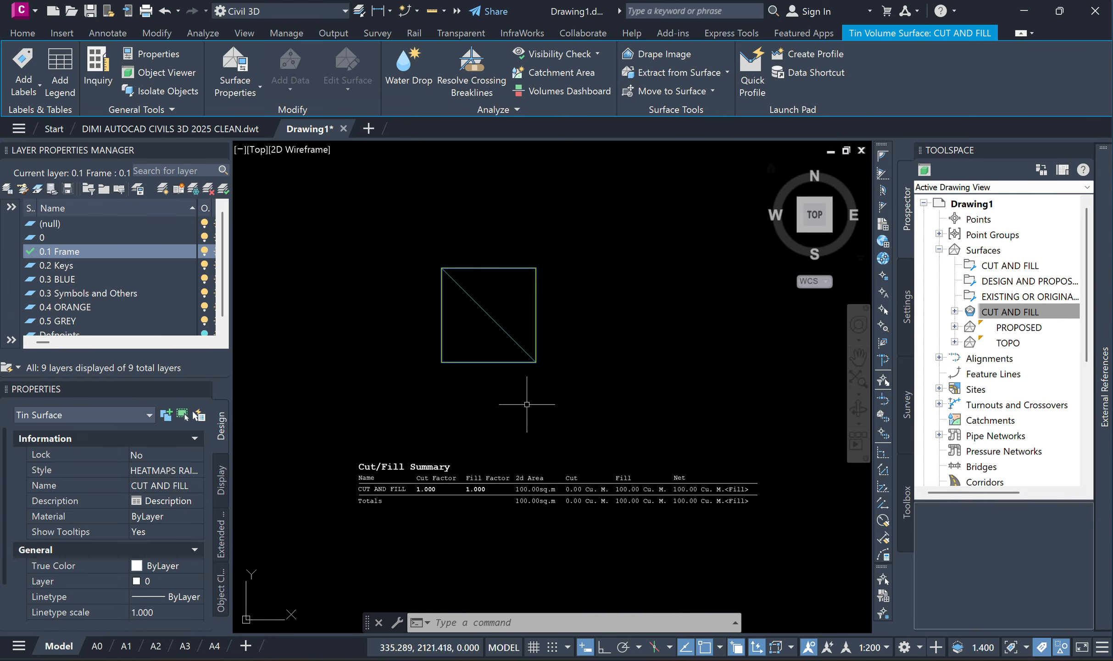
Step: Clear the selection and place a single drawing point inside the square, near its upper-right corner
click(1016, 330)
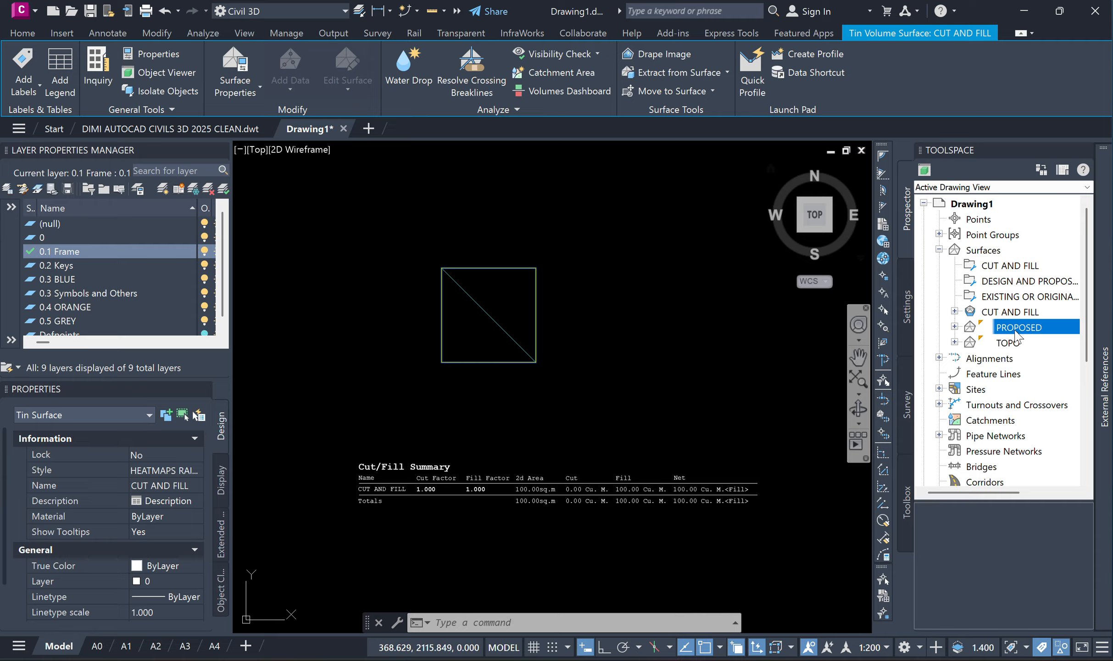
click(1015, 344)
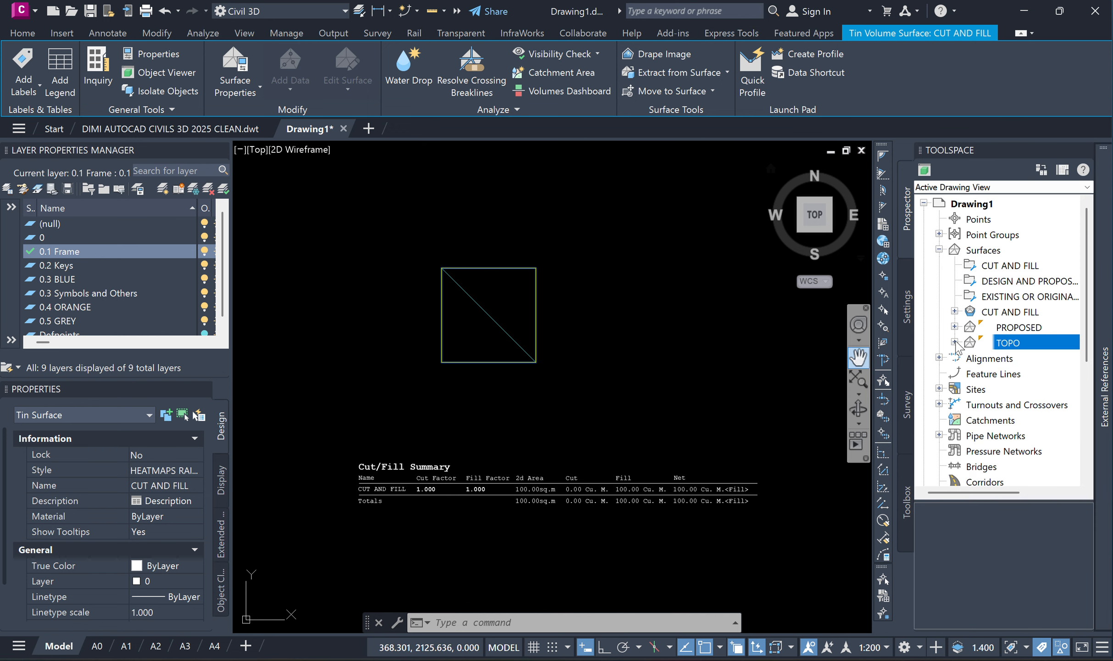
middle_drag(657, 332, 646, 326)
key(Escape)
key(Escape)
key(Escape)
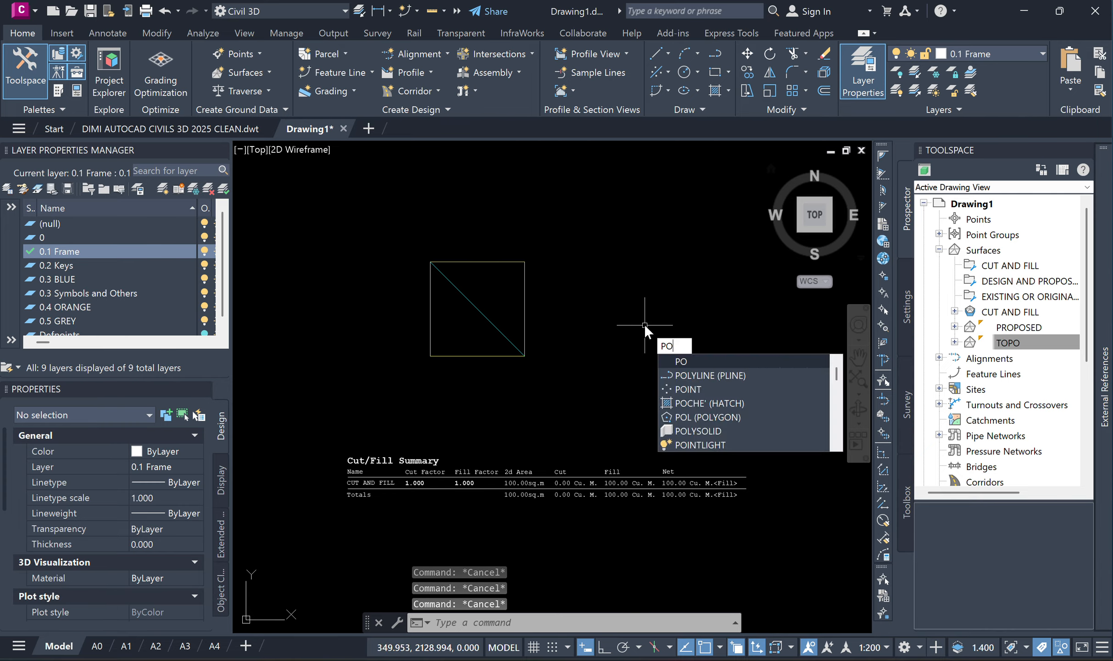
click(688, 389)
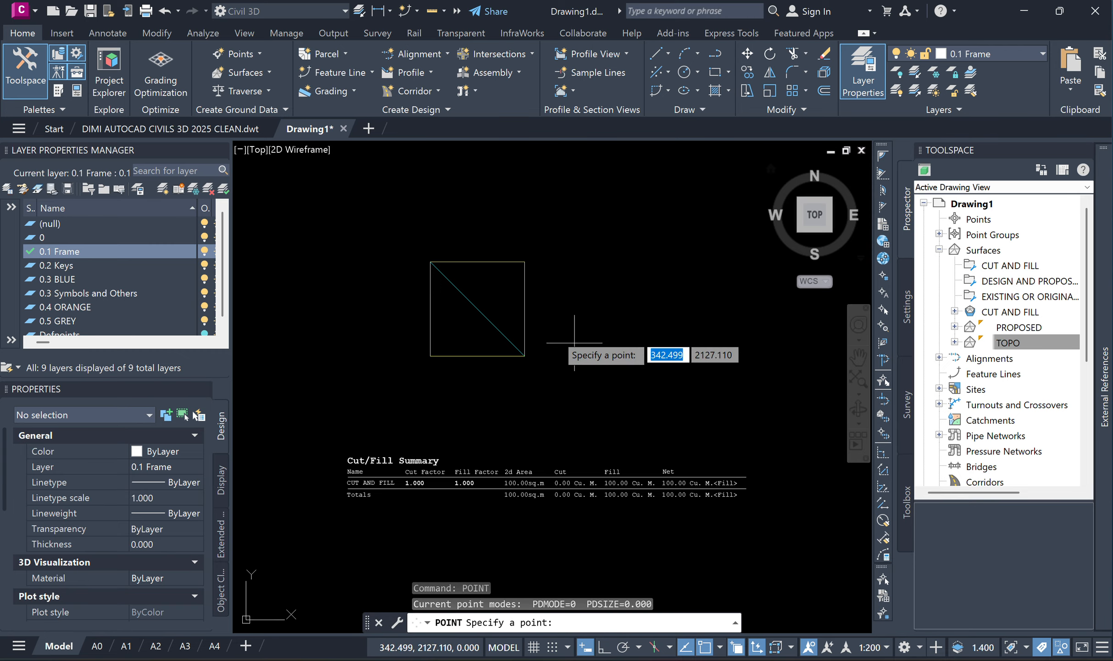
scroll(507, 301, up, 4)
click(490, 232)
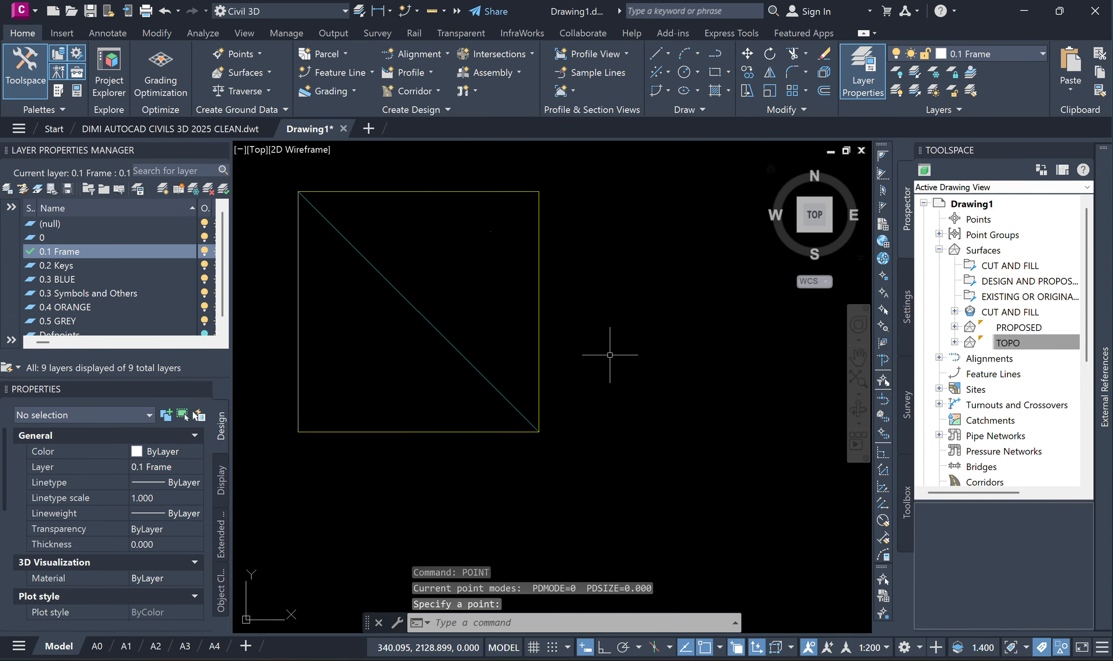
Step: Set the point style to the plus-shaped marker with a size of 0.2 in absolute units
middle_drag(415, 328, 445, 344)
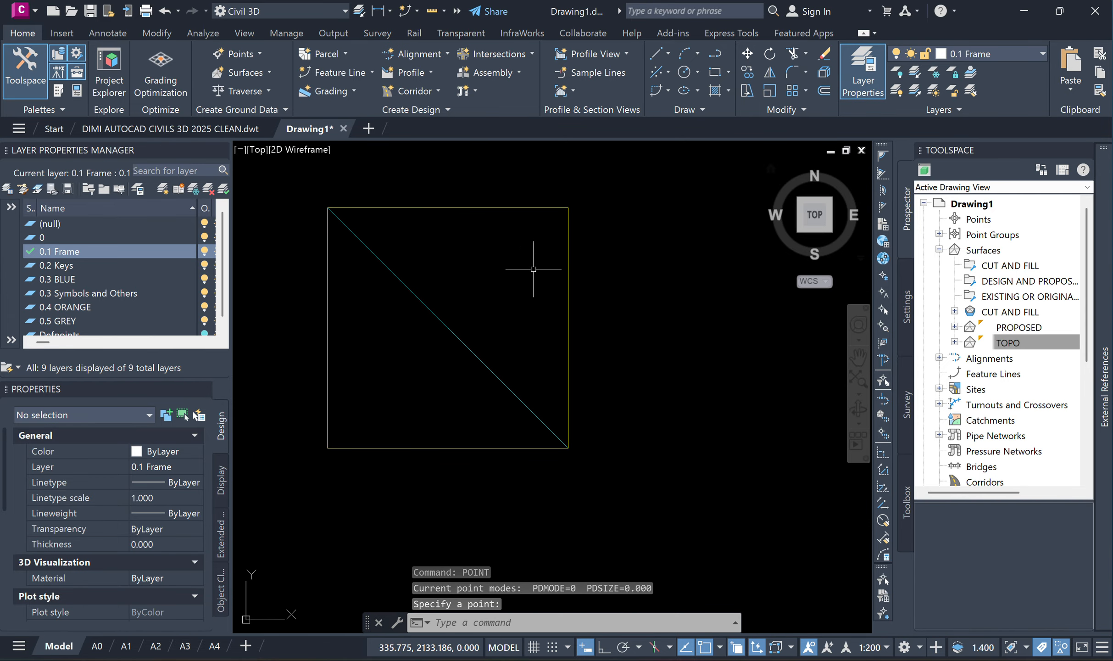
text(PT)
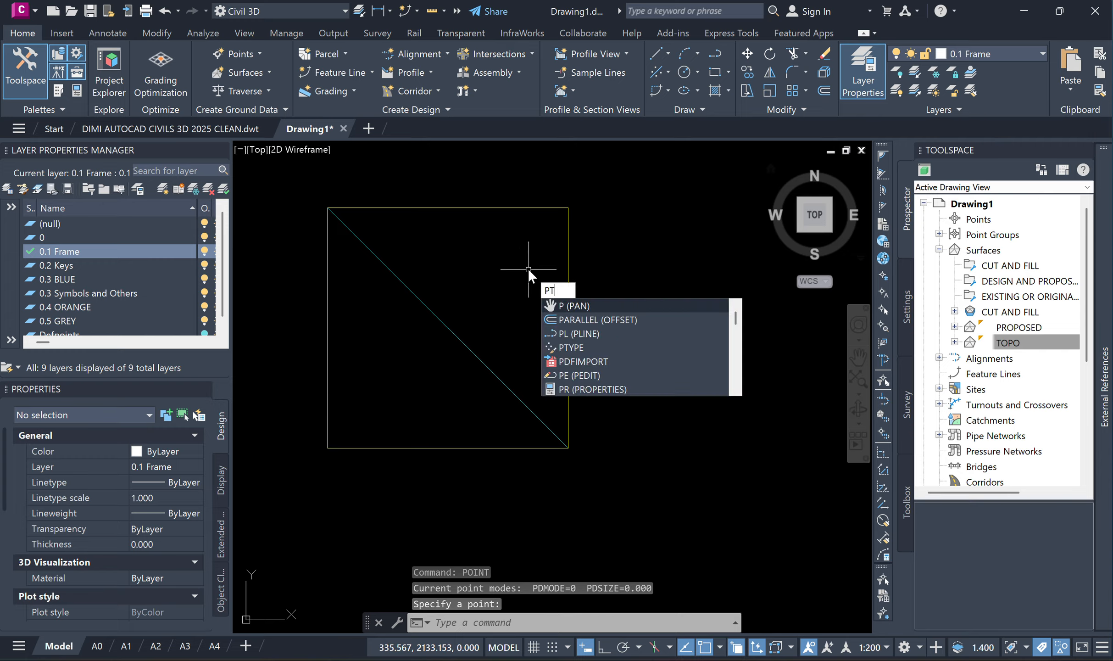
key(Return)
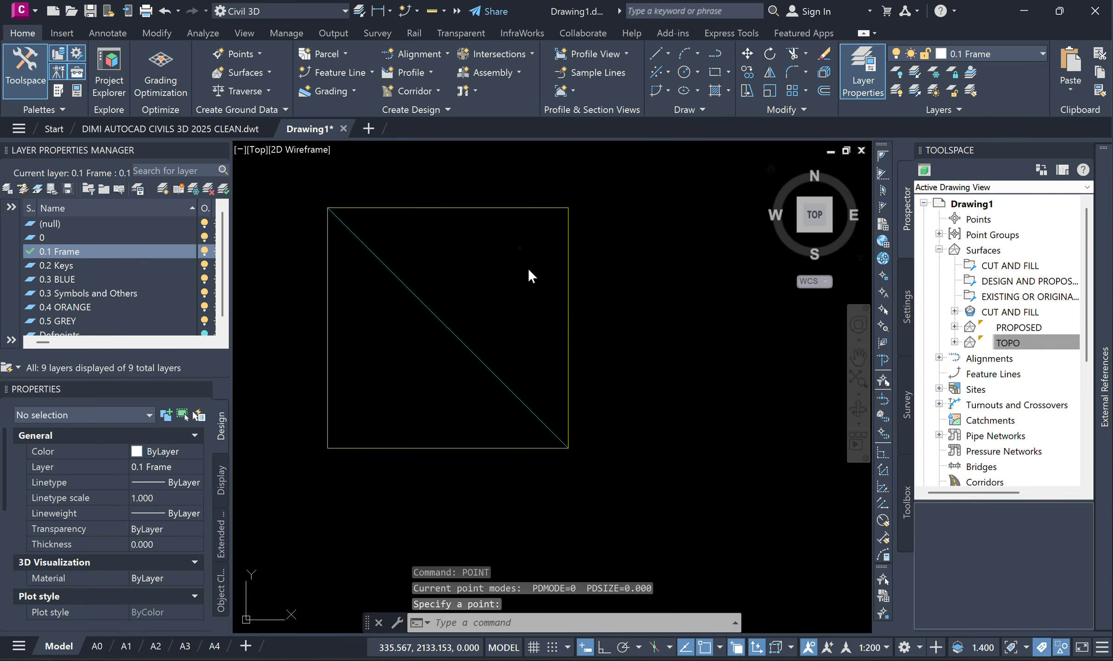
click(771, 439)
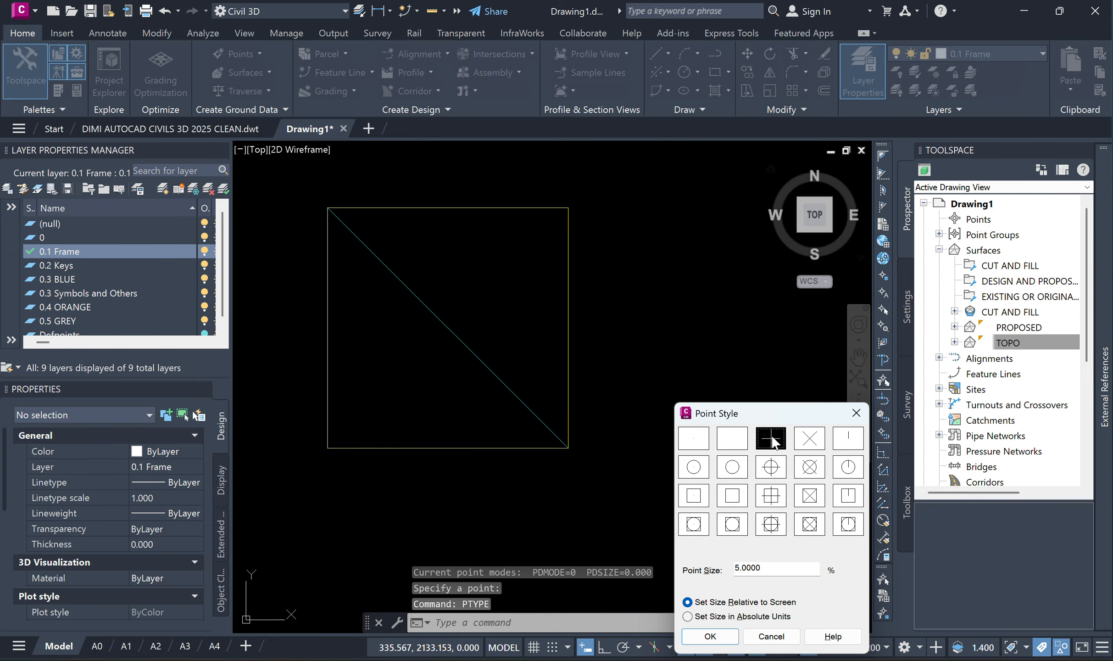
click(687, 616)
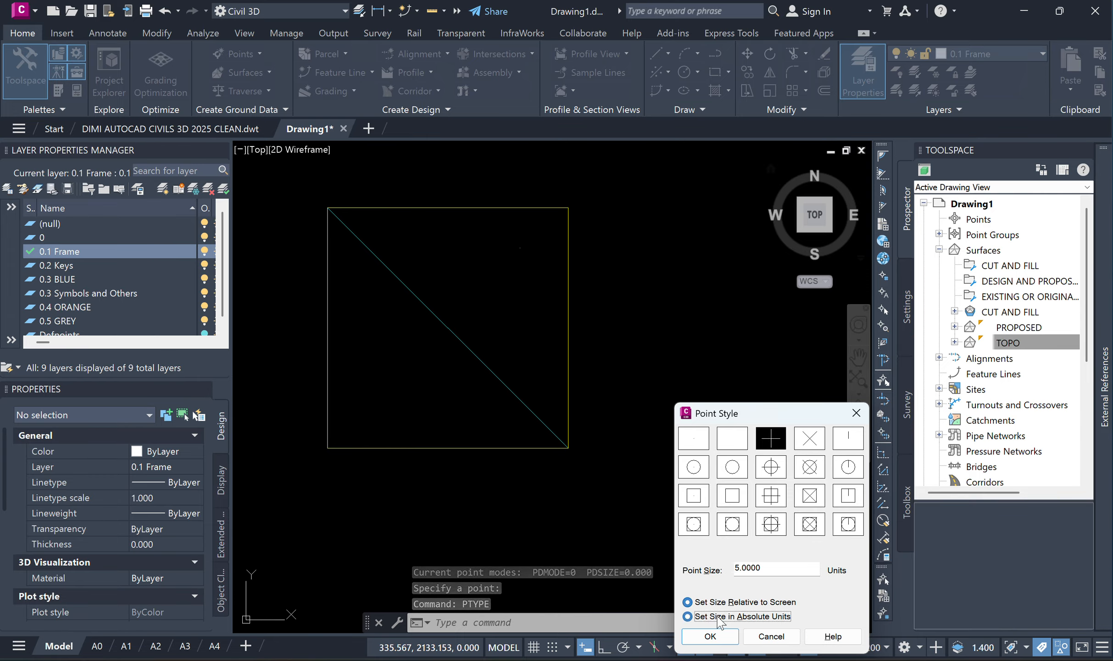
click(782, 570)
double_click(782, 571)
text(0.2)
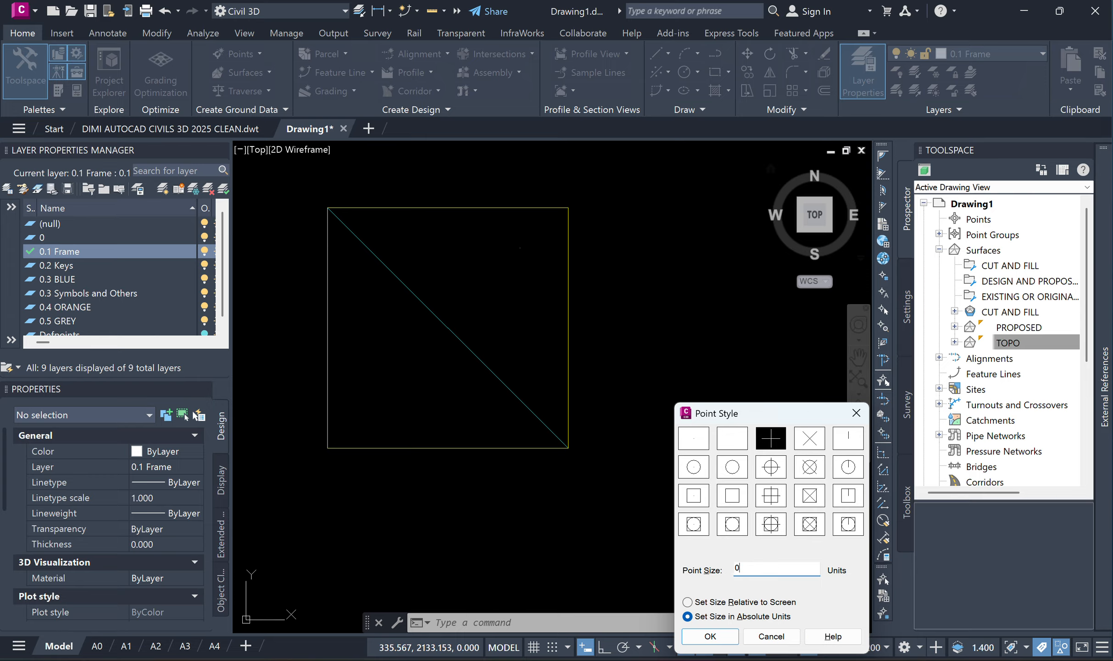
click(718, 634)
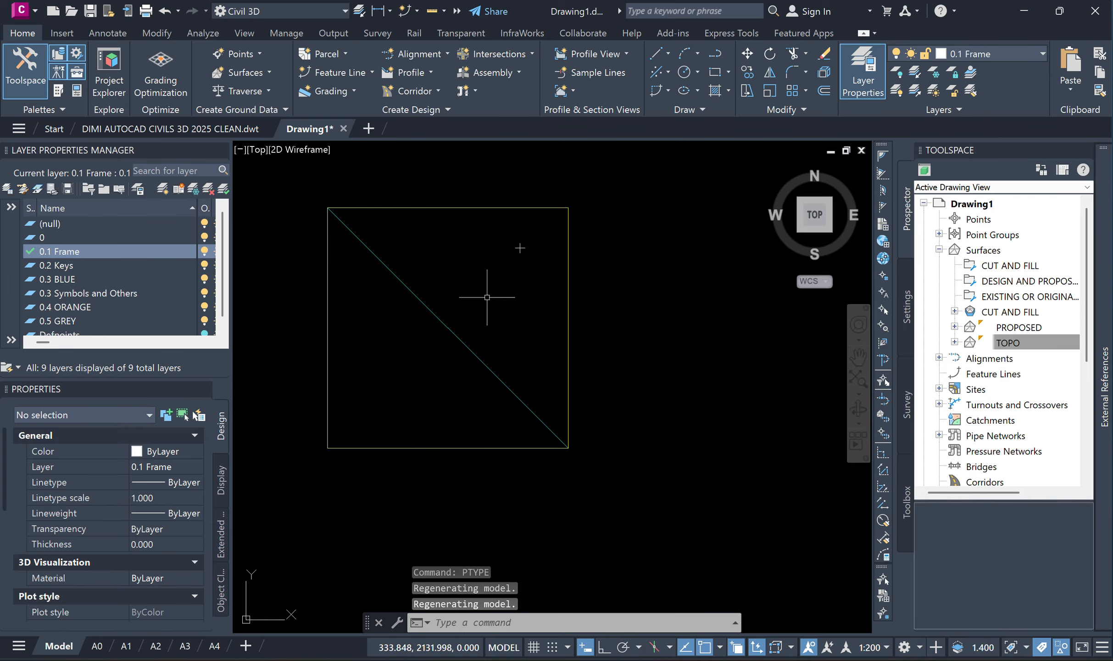
Step: Set the Z position of the point near the square's upper-right corner to 0.5
middle_drag(594, 412, 625, 416)
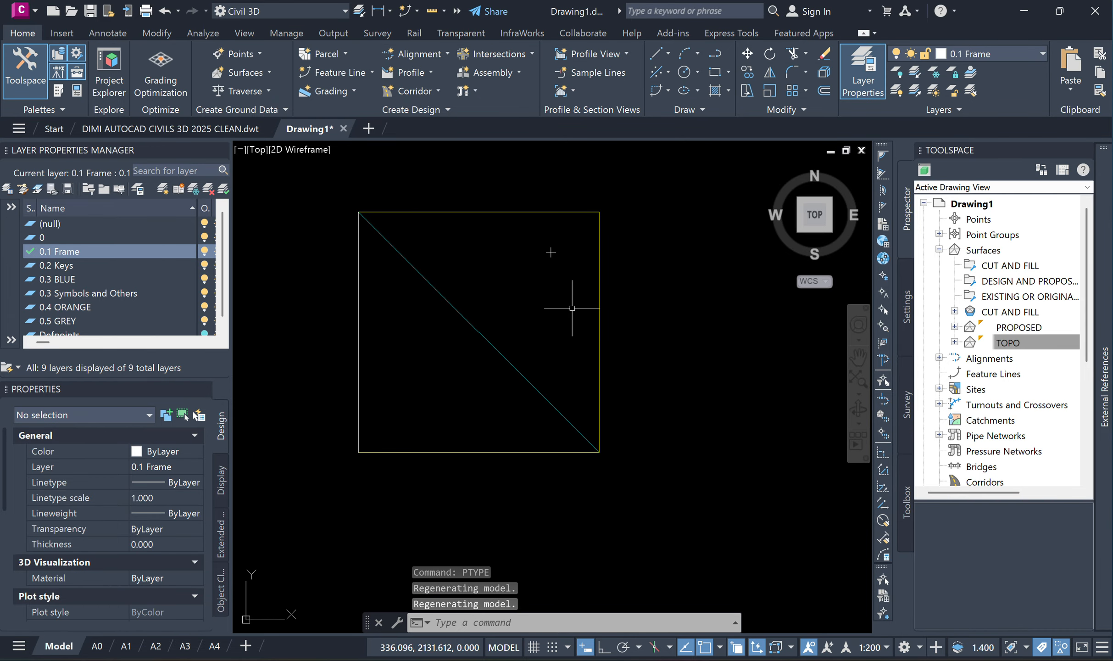
click(565, 282)
click(550, 252)
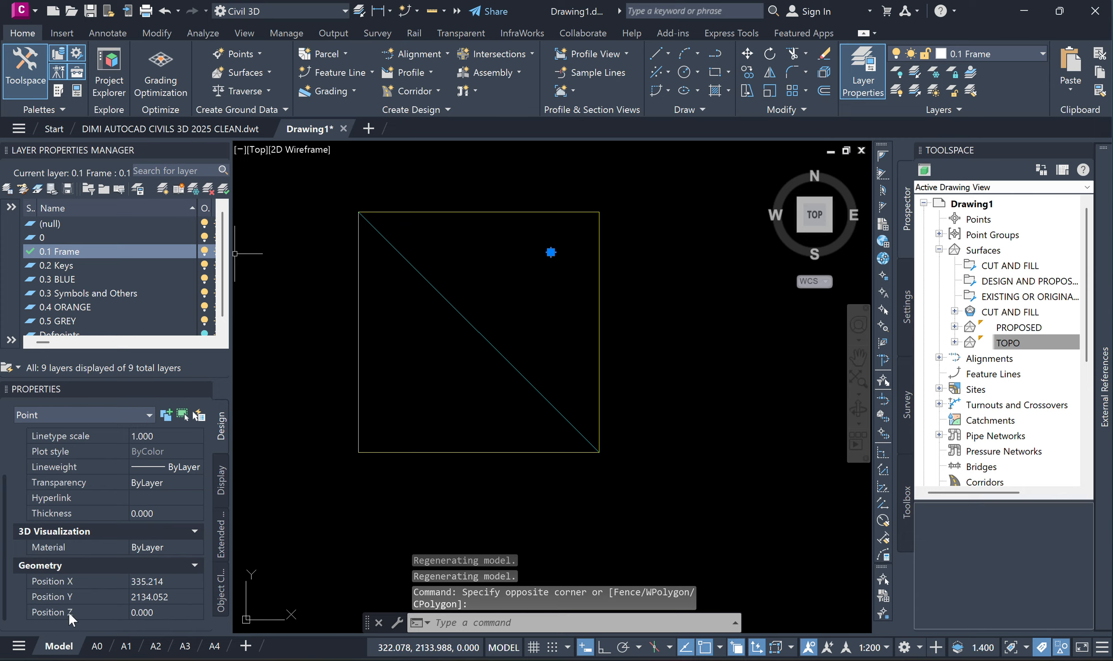
click(163, 612)
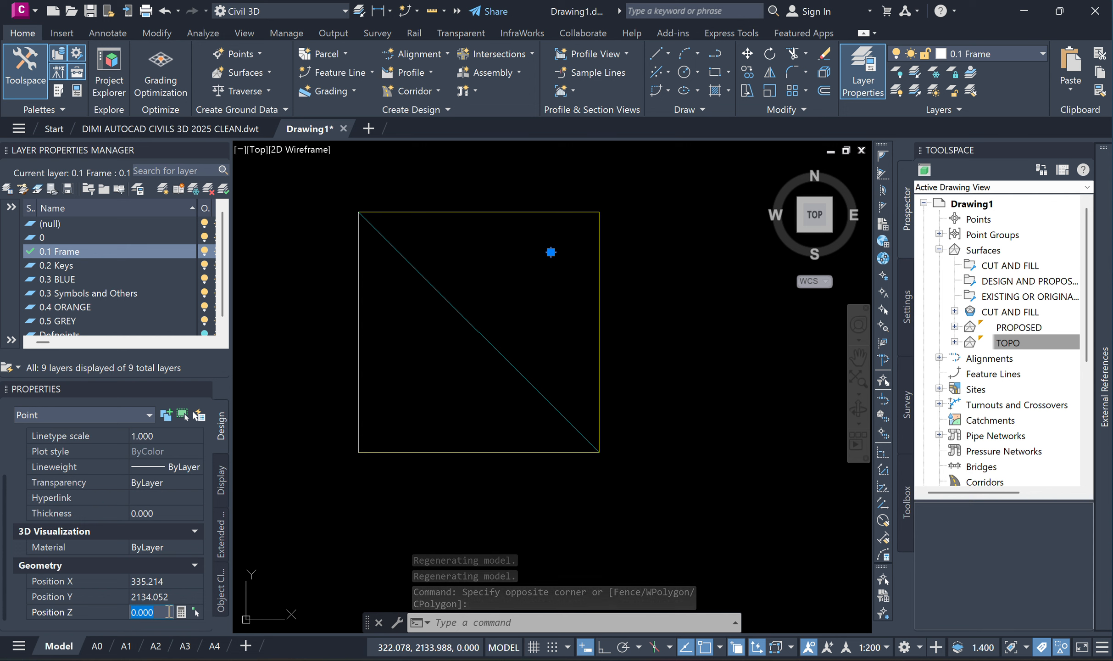
text(0.5)
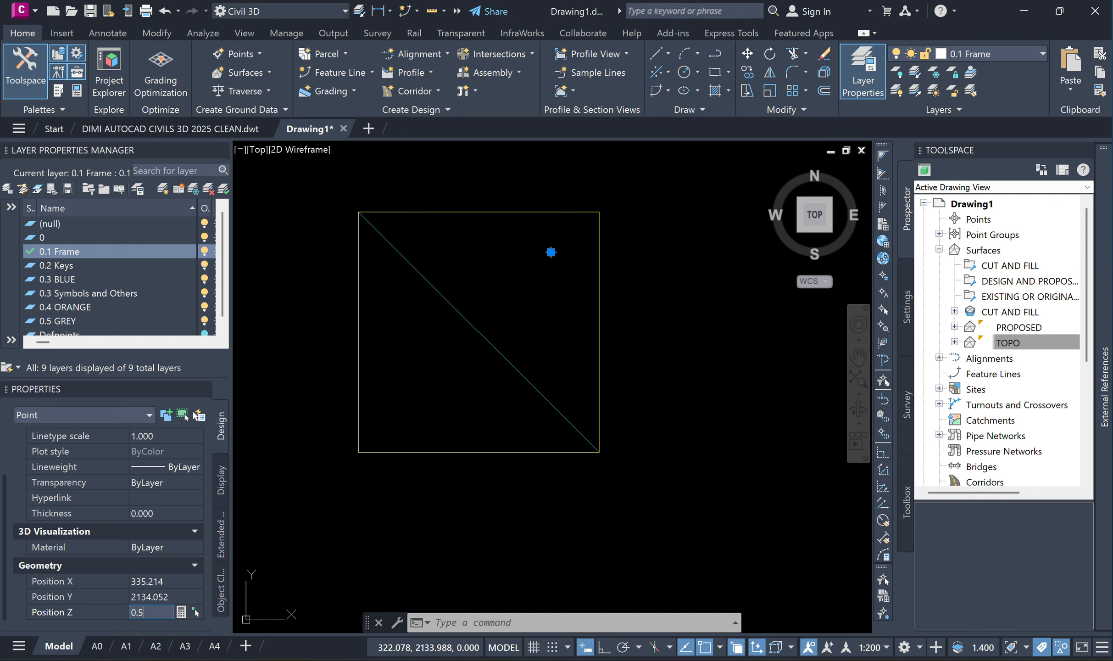
click(490, 544)
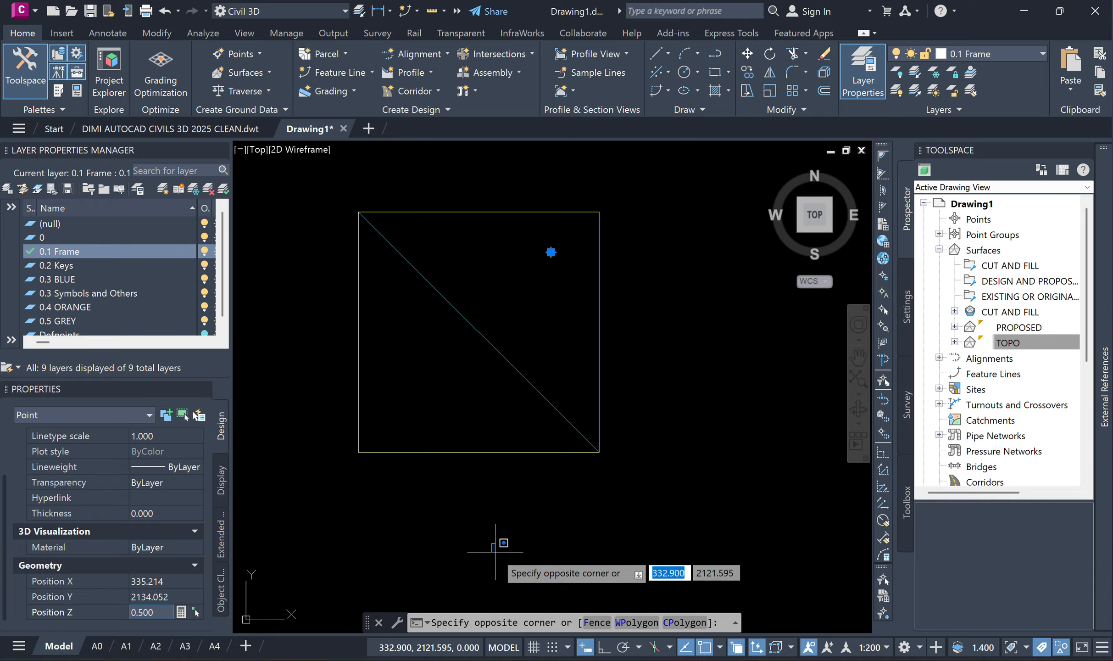
click(494, 556)
click(644, 541)
click(687, 461)
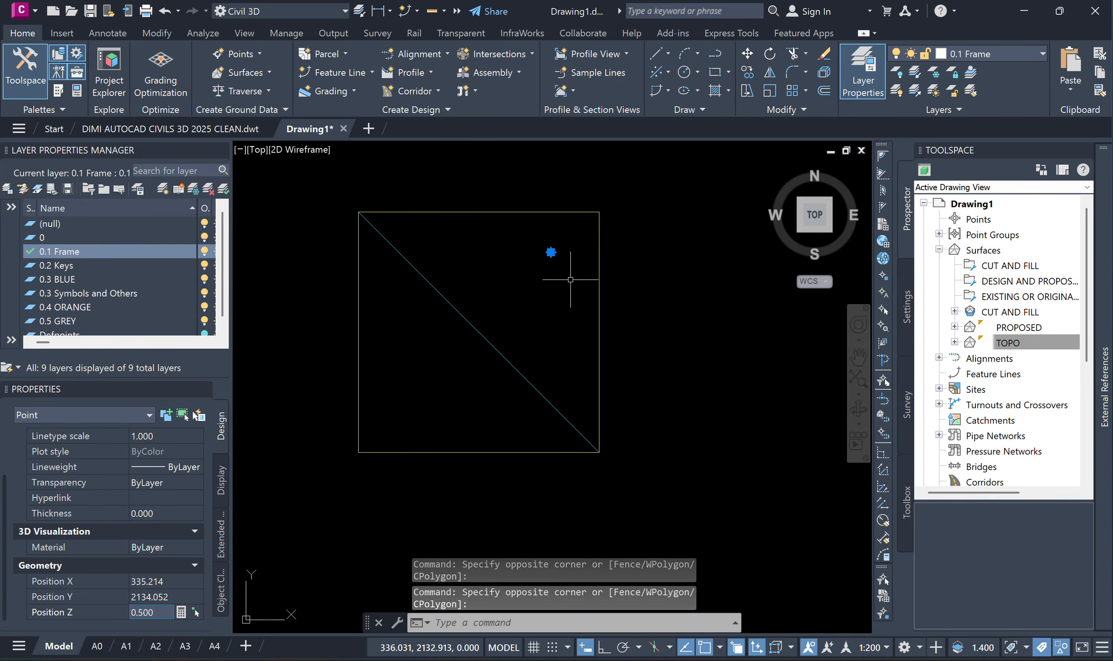
Step: Copy the elevated point and paste one copy near the square's lower-left corner and another near its upper-left corner
key(ctrl+c)
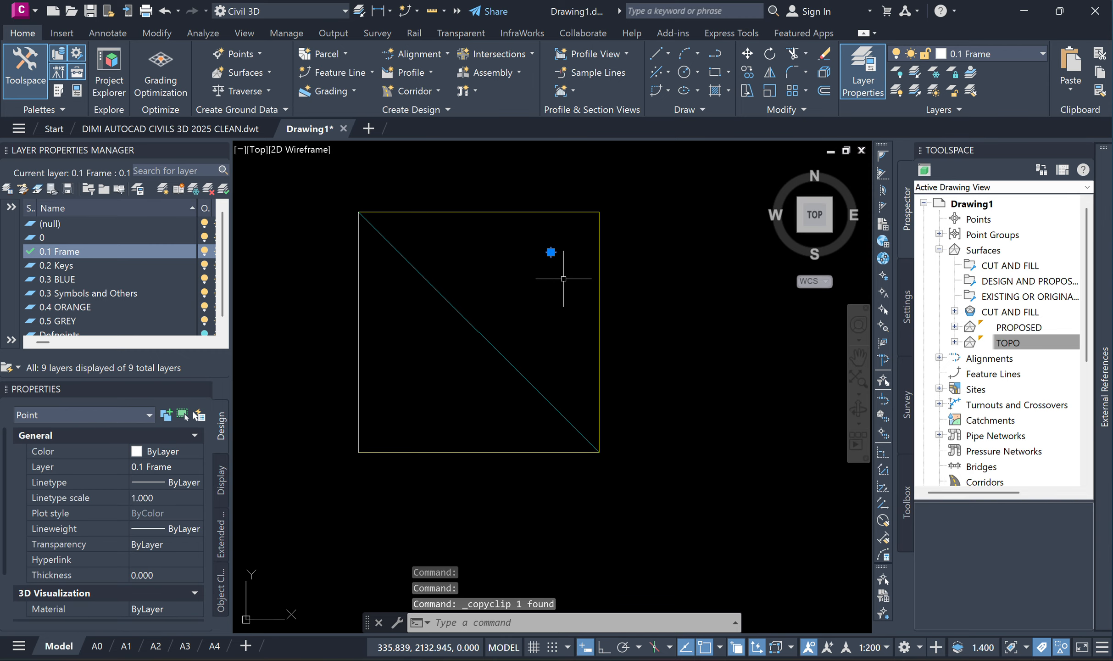
key(ctrl+v)
scroll(409, 411, up, 4)
scroll(446, 369, down, 3)
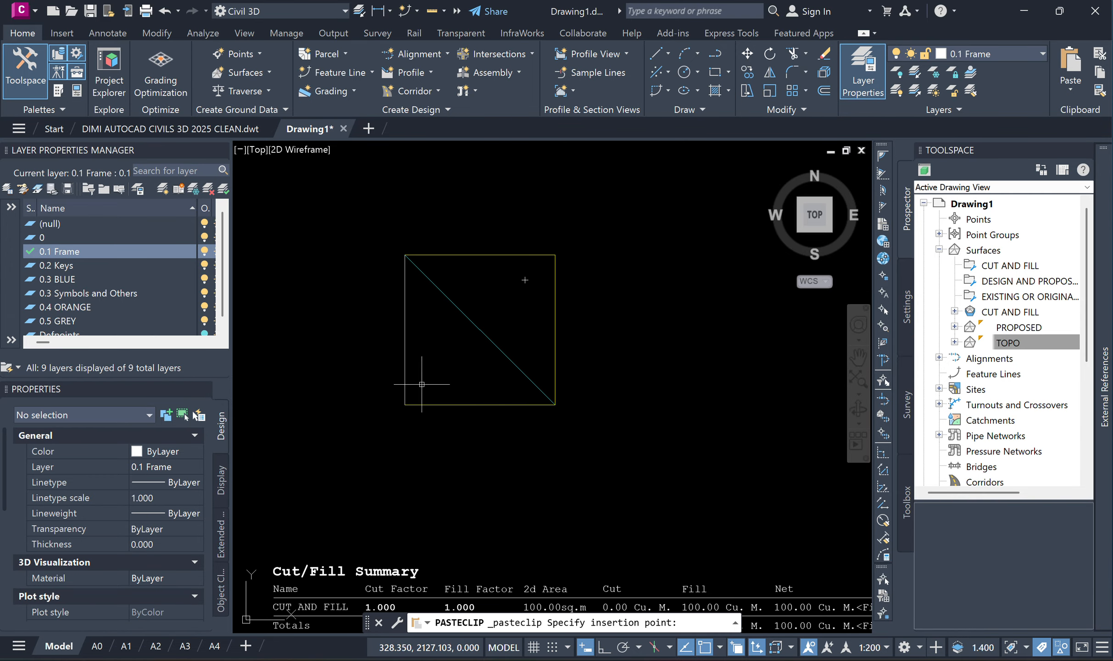
click(483, 404)
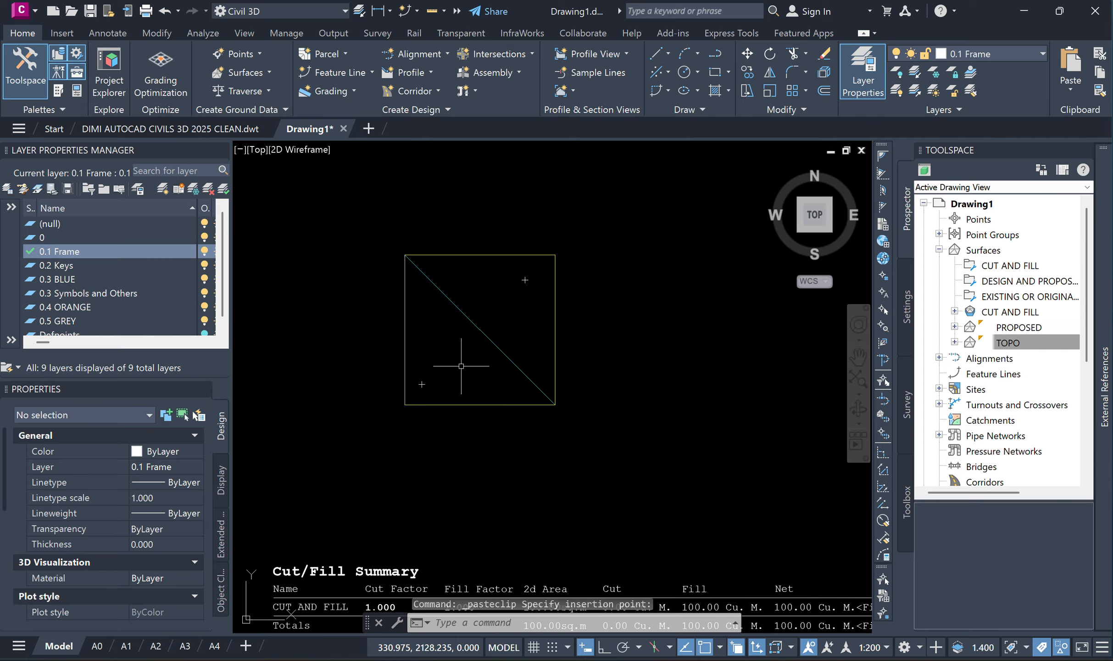
key(ctrl+v)
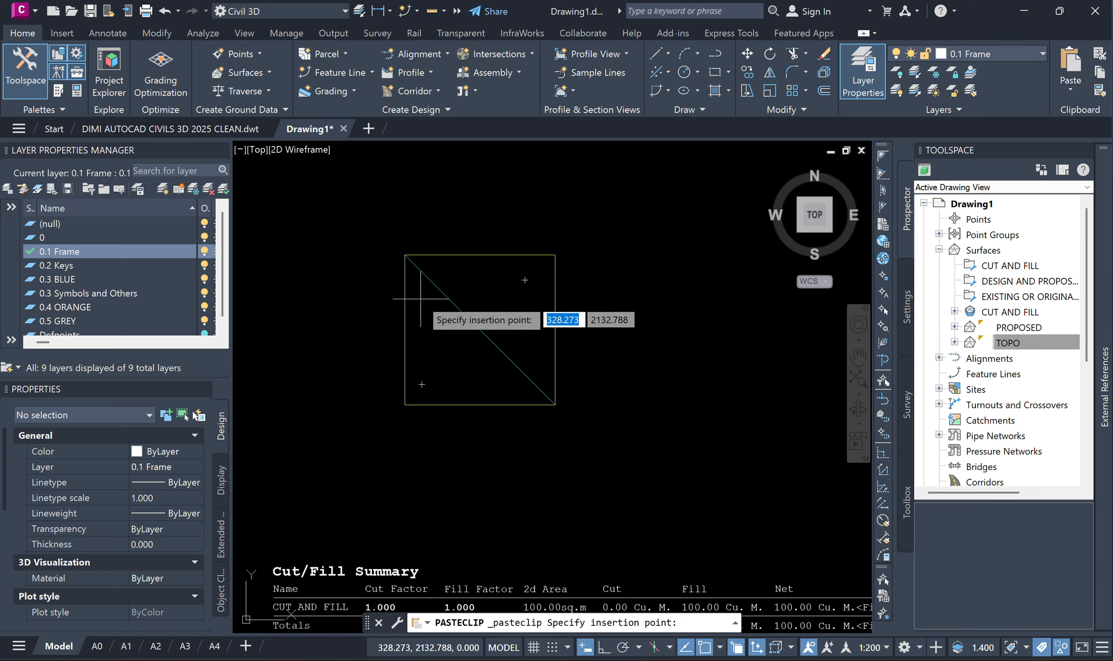
click(421, 299)
middle_drag(478, 372, 472, 377)
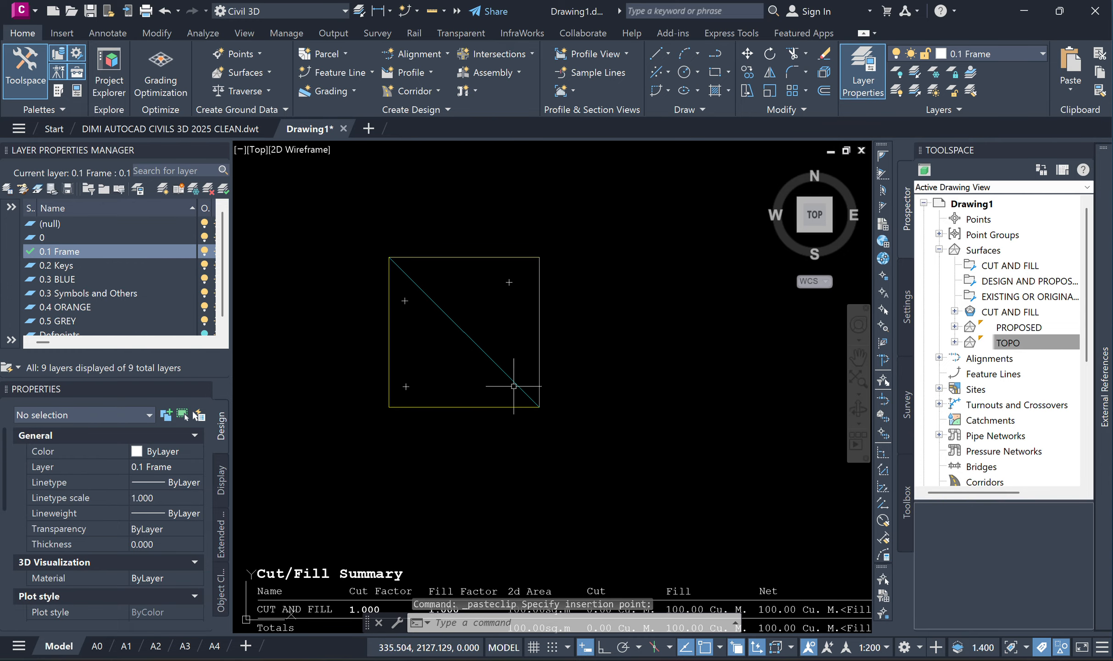
Step: Set the Z position of the point near the square's lower-left corner to 0.2
scroll(412, 391, up, 4)
click(432, 395)
click(381, 360)
scroll(121, 535, down, 3)
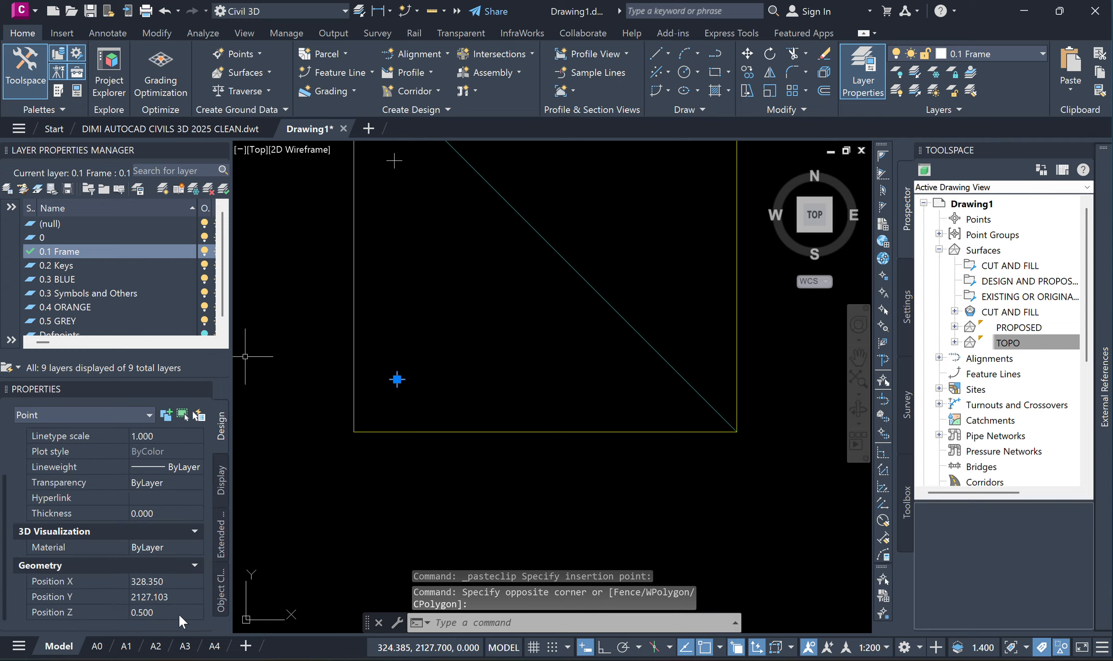
click(170, 611)
text(0.2)
click(425, 335)
middle_drag(430, 283, 404, 385)
click(405, 378)
click(396, 292)
click(361, 258)
scroll(131, 520, down, 1)
scroll(130, 519, down, 1)
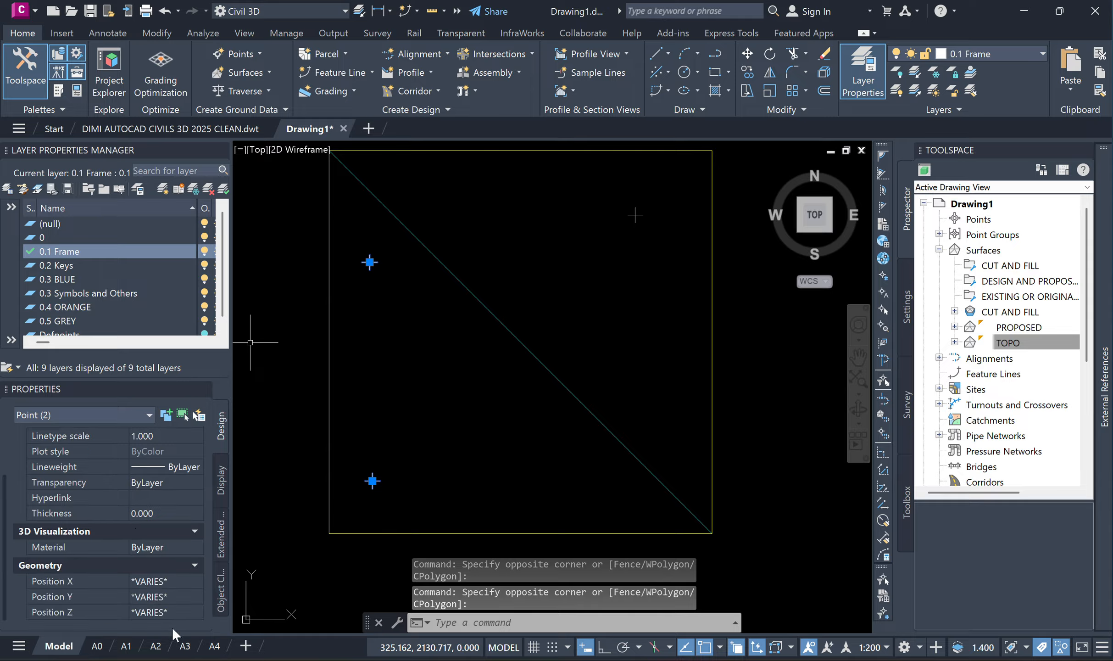
key(Escape)
key(Escape)
key(Escape)
Step: Set the Z position of the point near the square's upper-left corner to 0.1
middle_drag(371, 355, 373, 360)
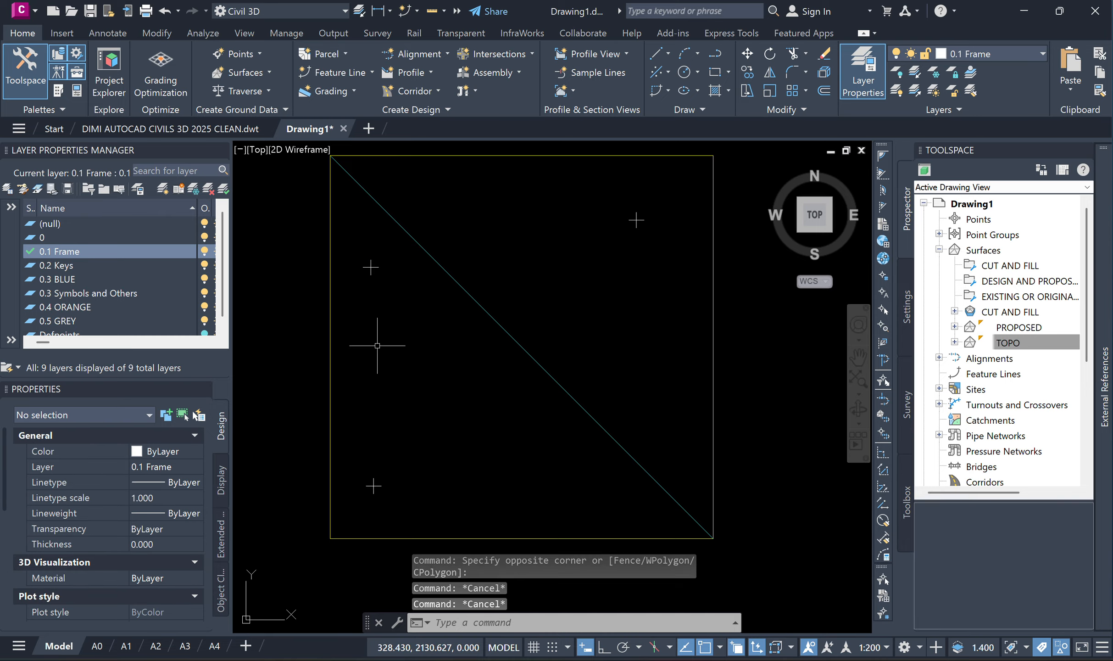
click(386, 297)
click(370, 267)
scroll(164, 543, down, 2)
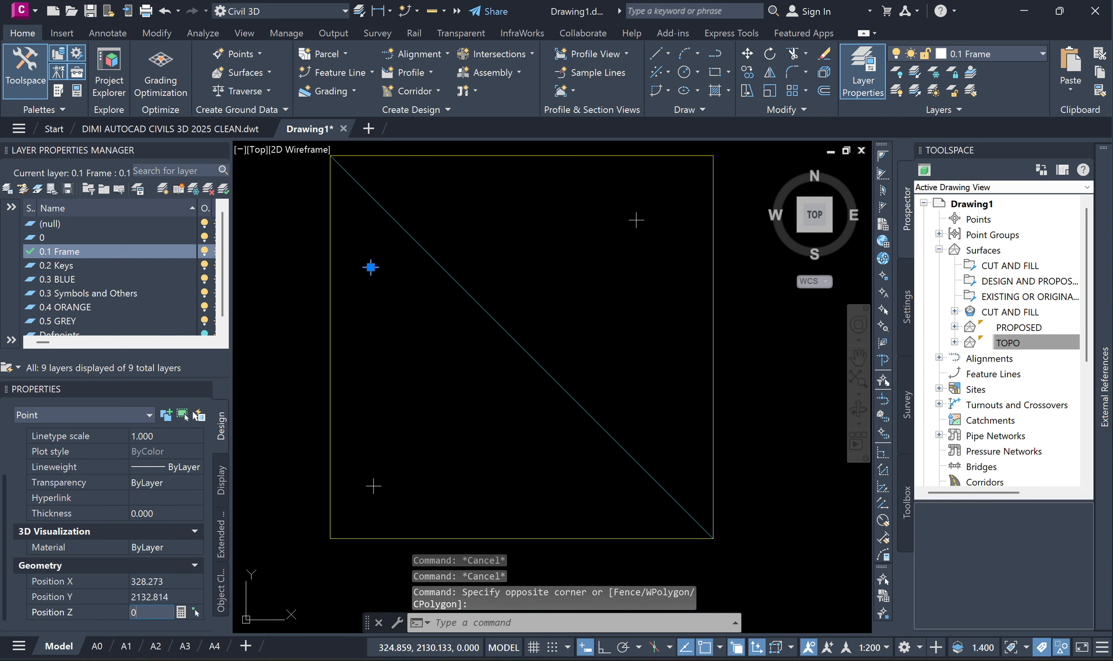
text(.1)
key(Return)
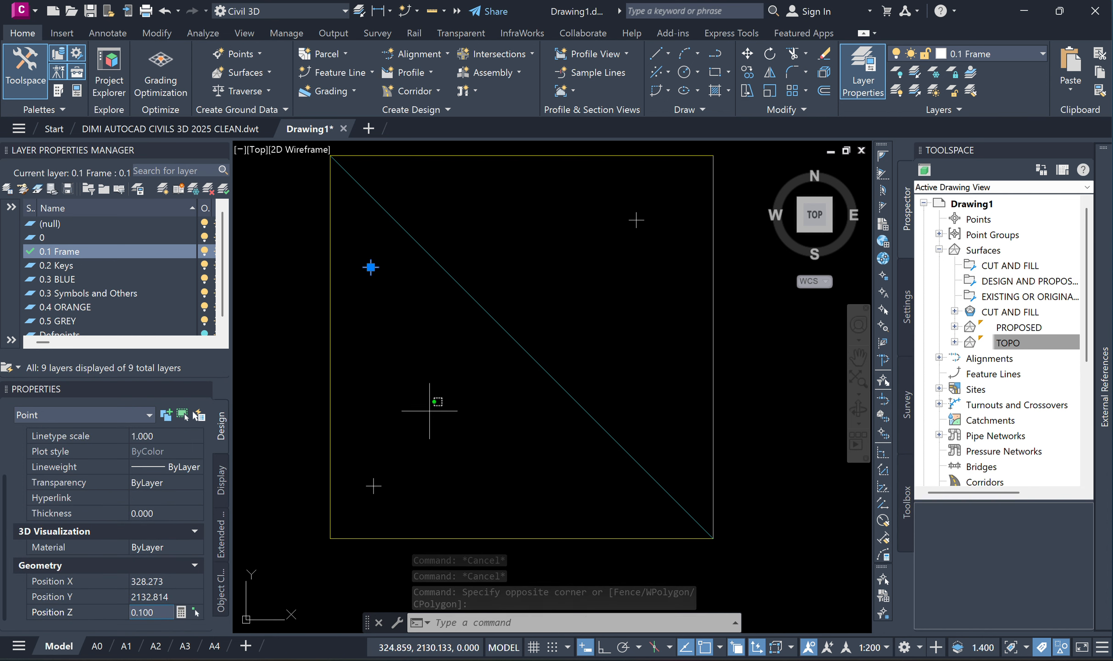
click(429, 411)
scroll(436, 425, down, 2)
key(Escape)
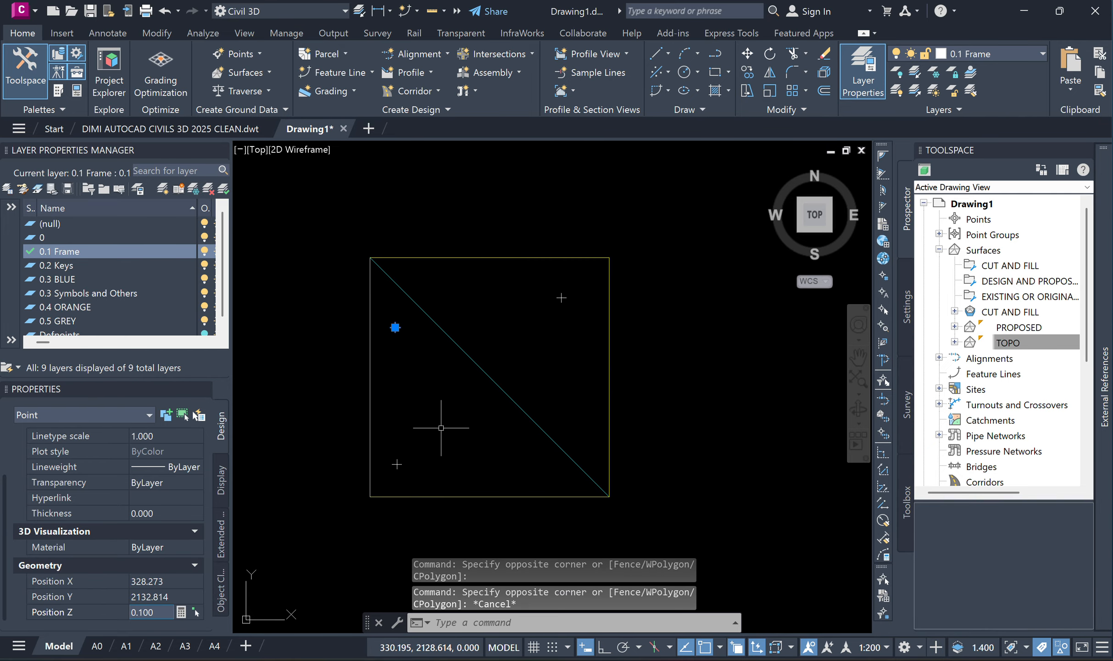
Step: Start adding drawing objects to the TOPO surface definition, with Points as the object type
click(1007, 343)
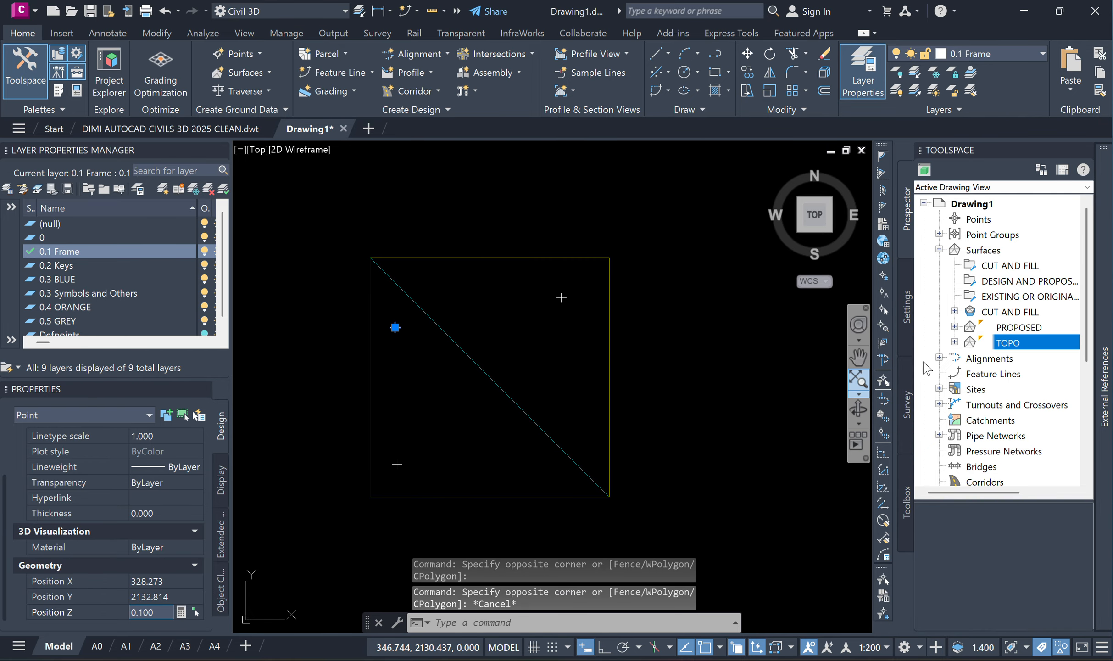
click(954, 342)
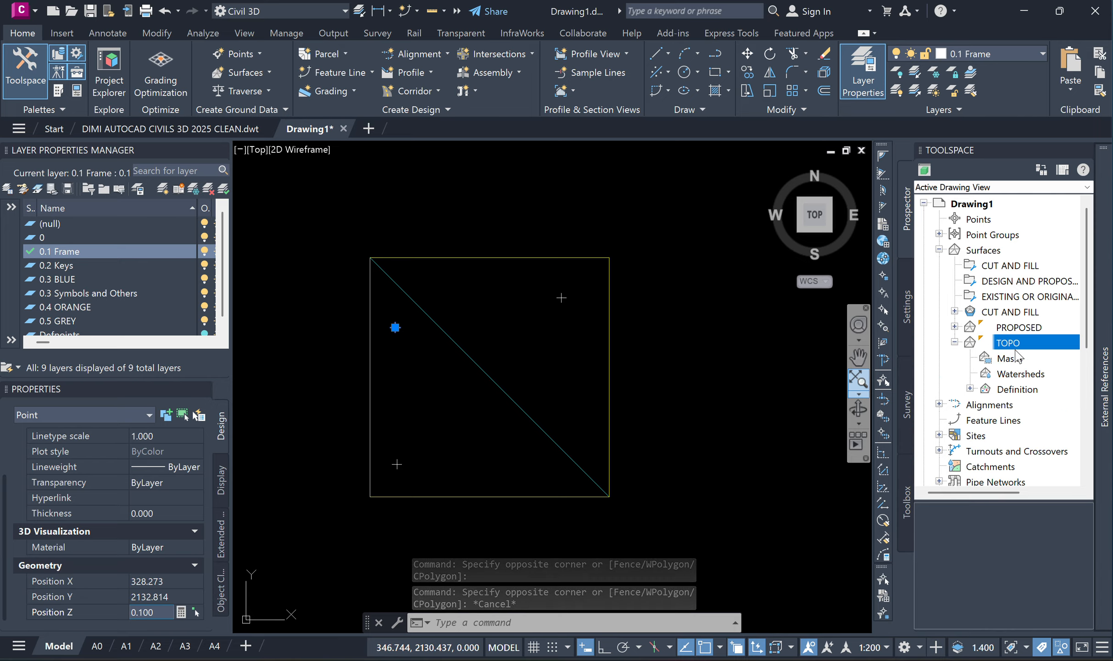
click(969, 389)
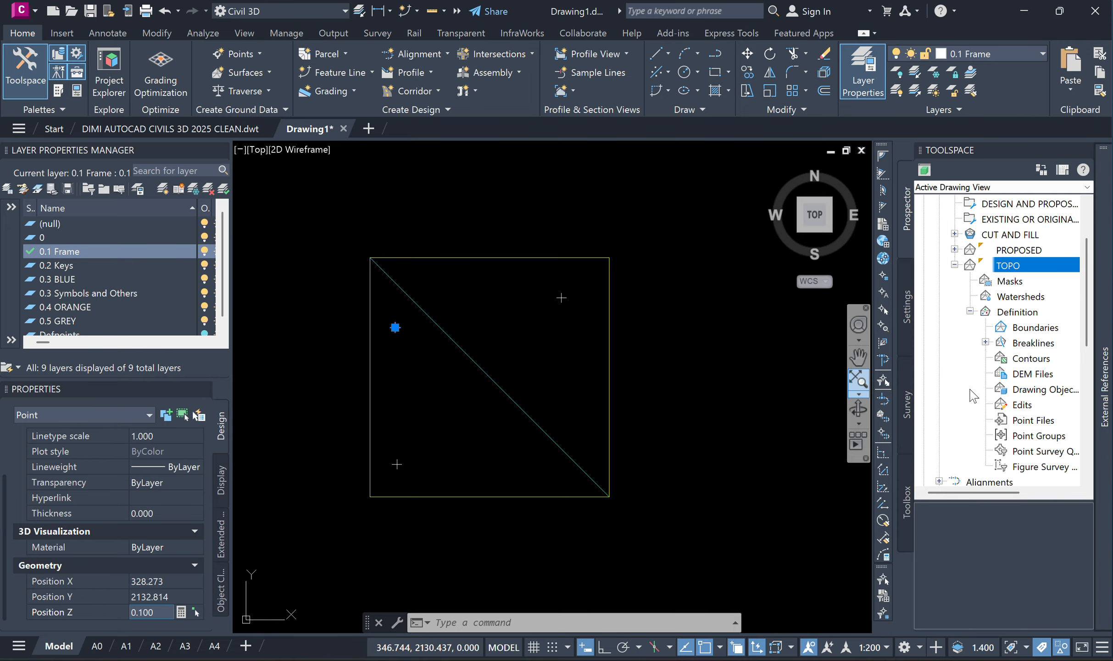
scroll(1006, 317, down, 1)
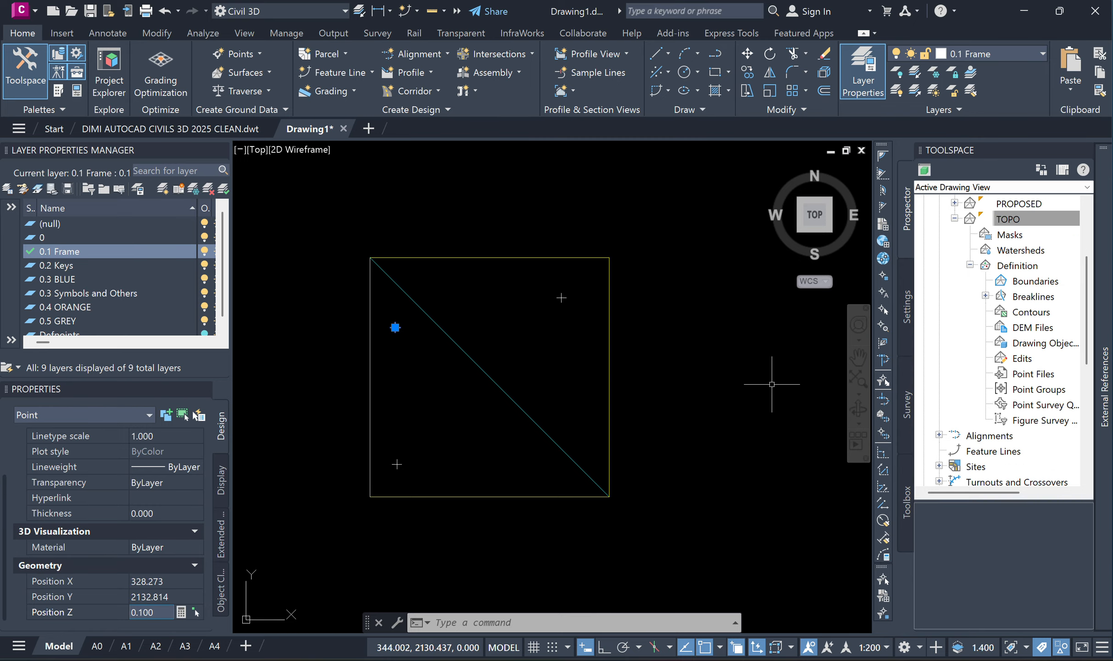
click(1046, 343)
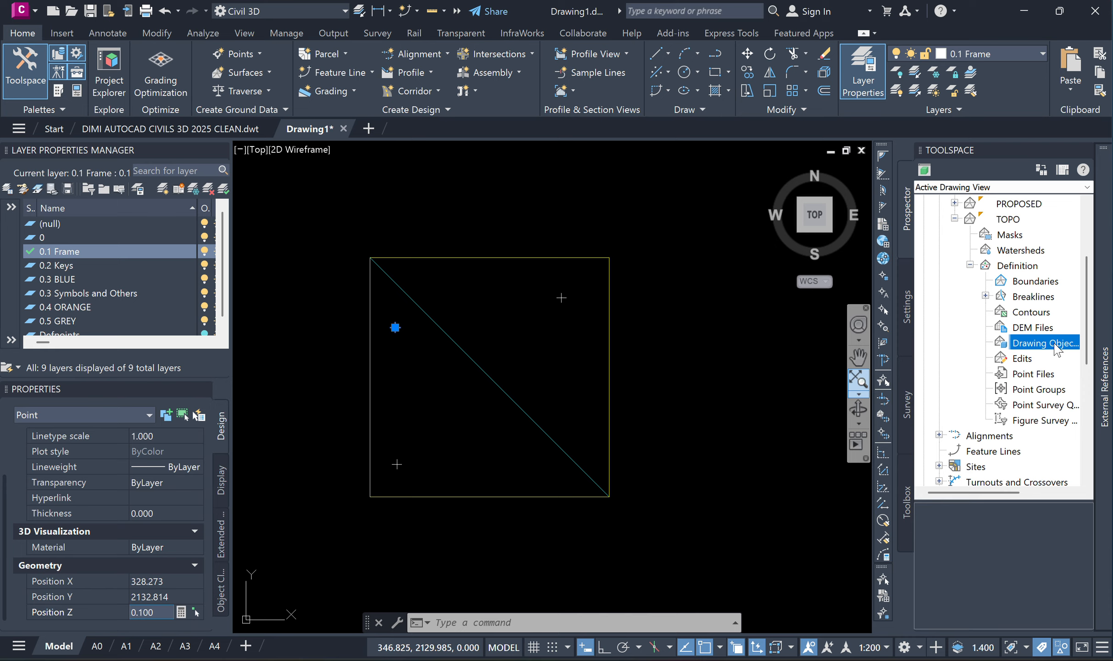
right_click(1055, 345)
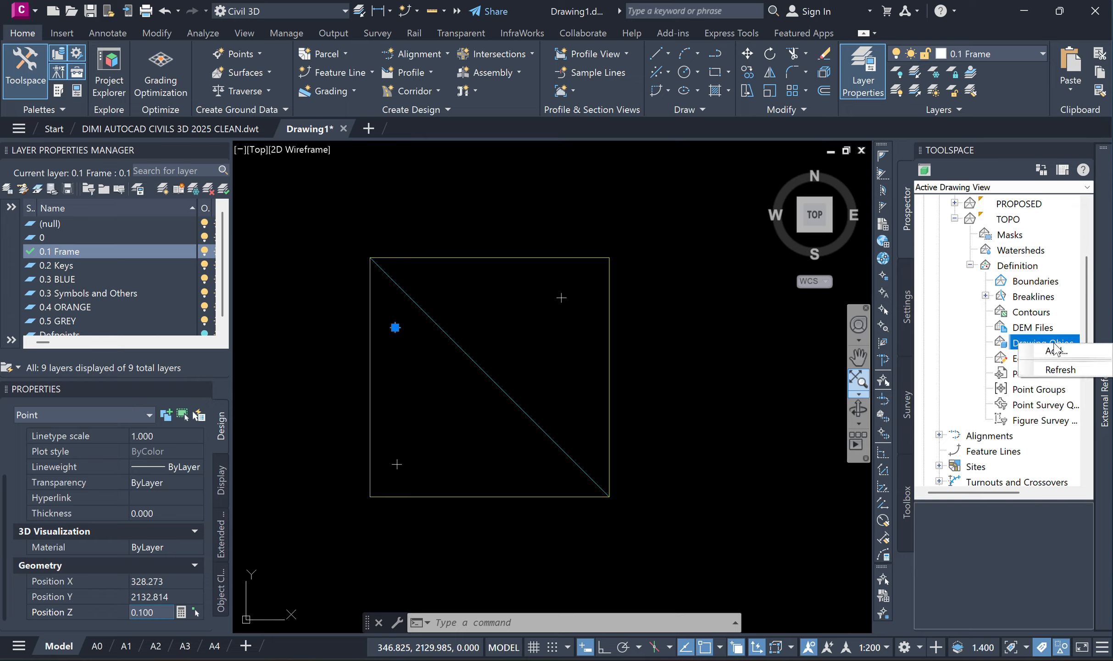
click(1028, 351)
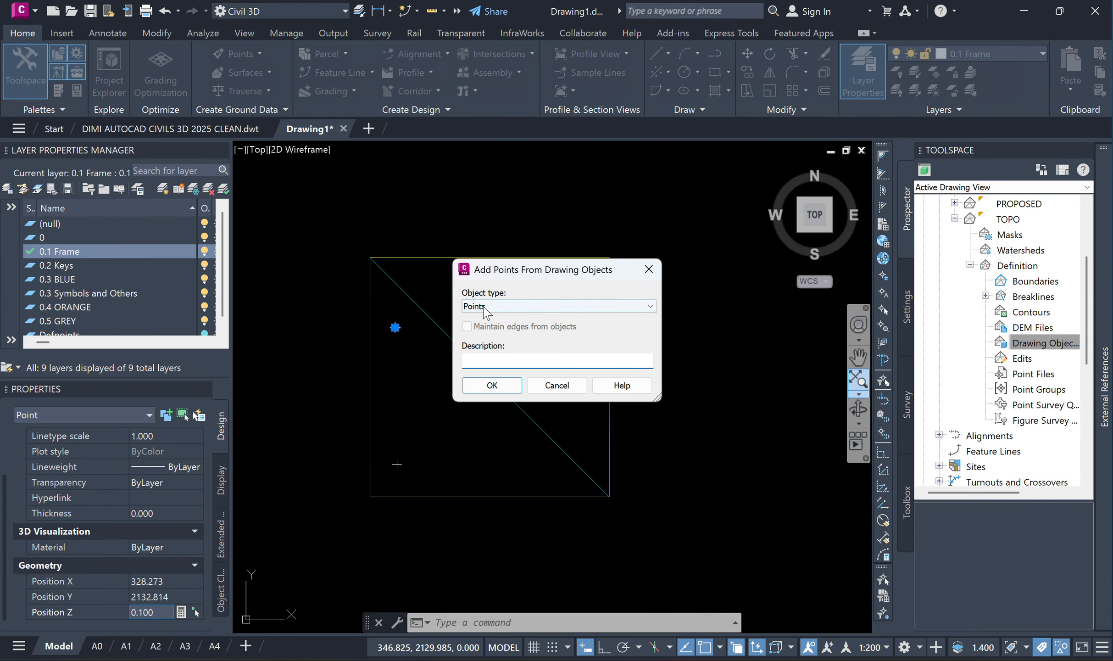
click(499, 306)
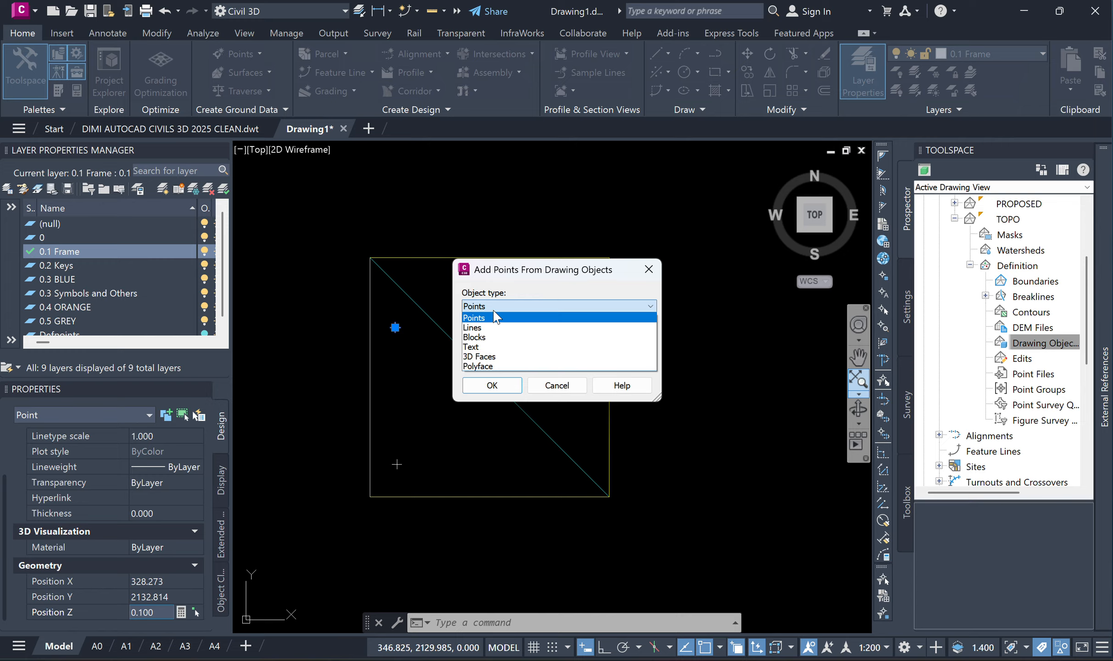
click(477, 385)
click(492, 385)
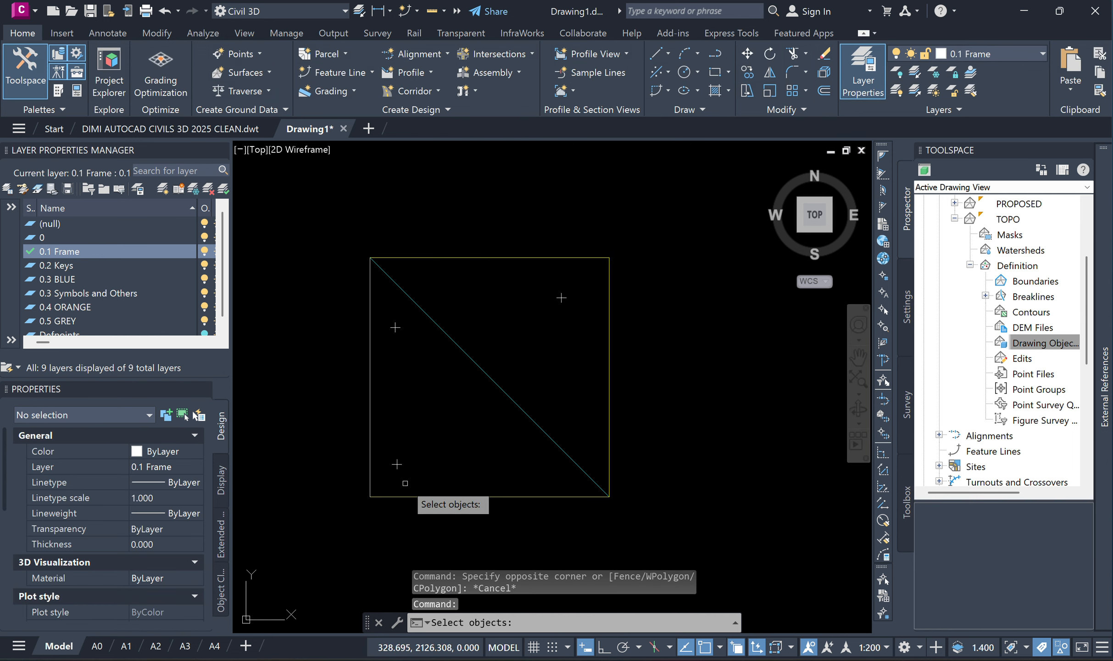
Step: Select the three elevated points inside the square and add them to the TOPO surface
click(414, 471)
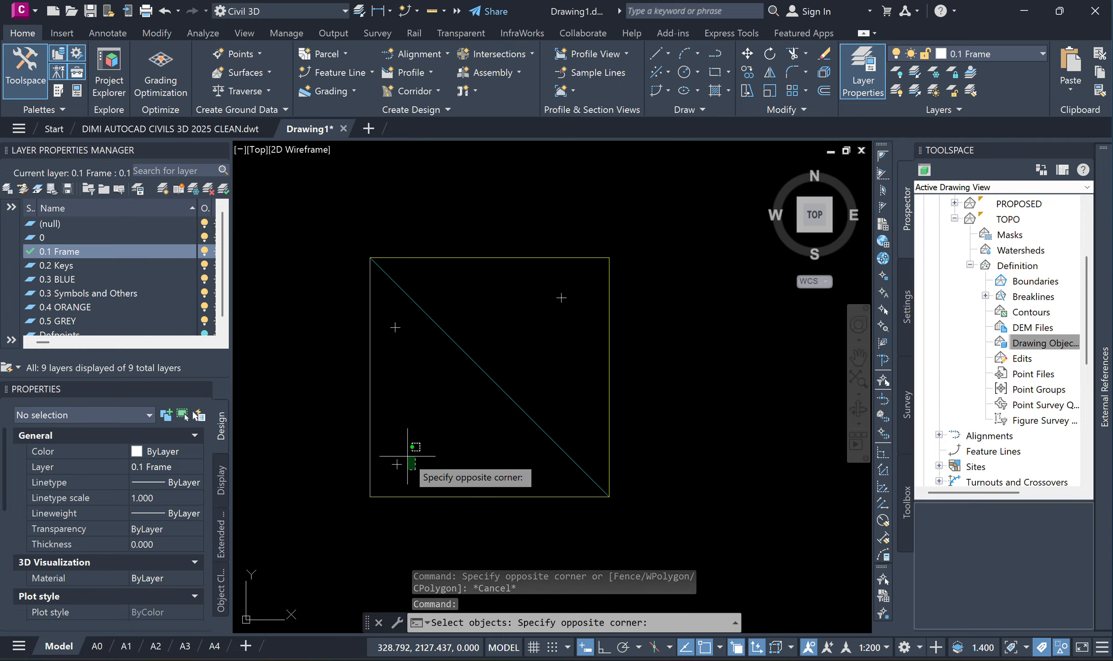
click(390, 451)
click(408, 345)
click(385, 321)
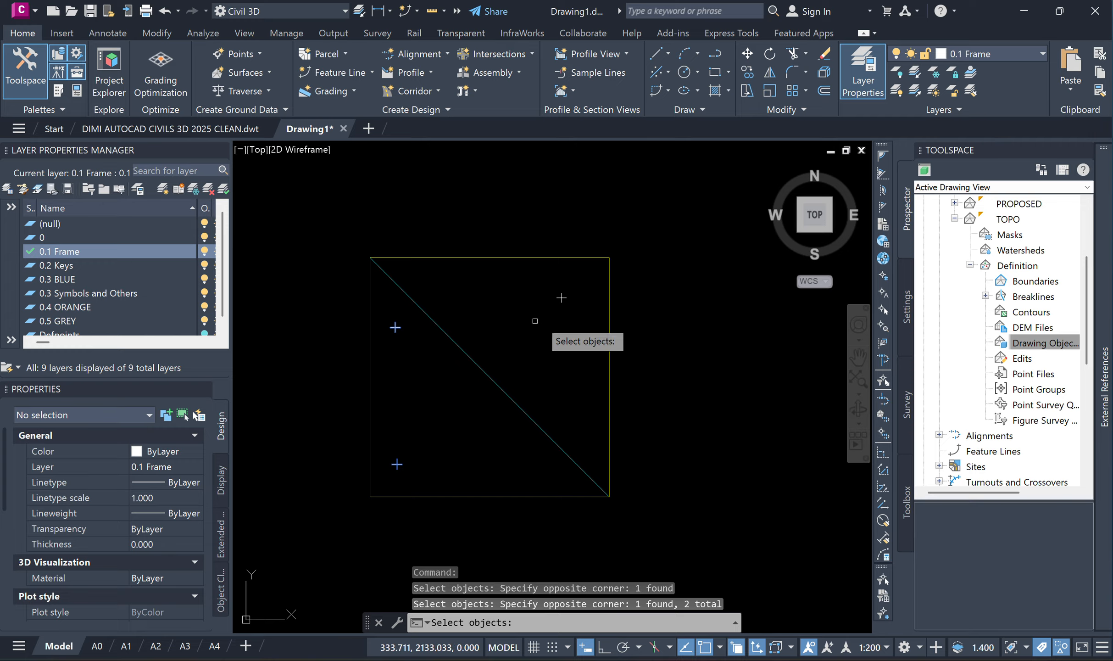
click(573, 310)
click(556, 293)
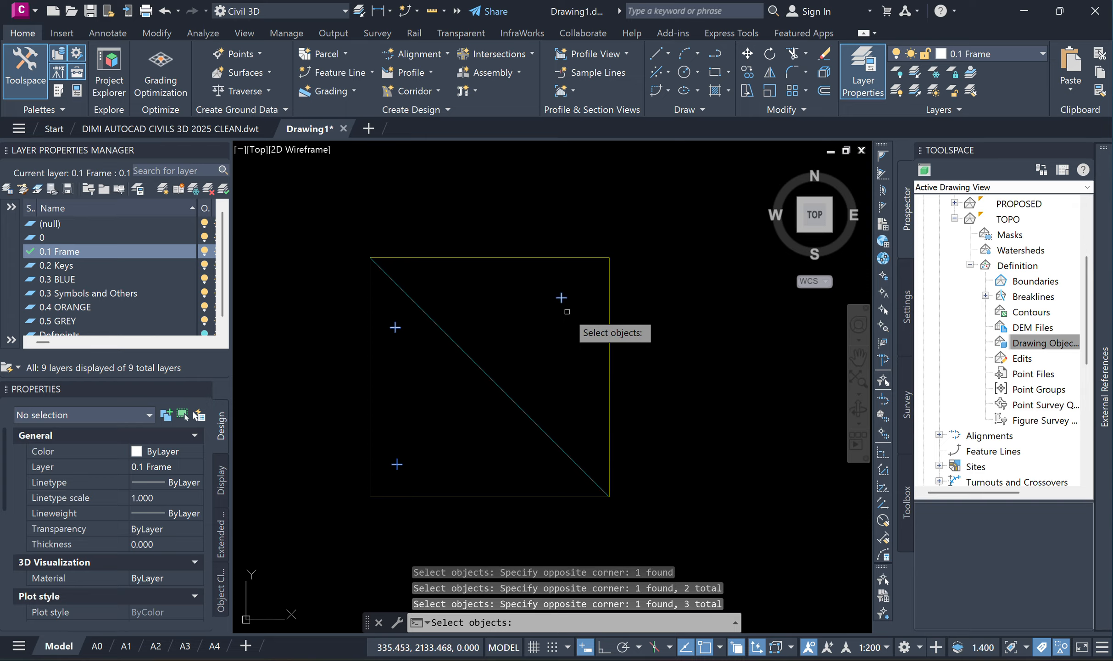
key(Return)
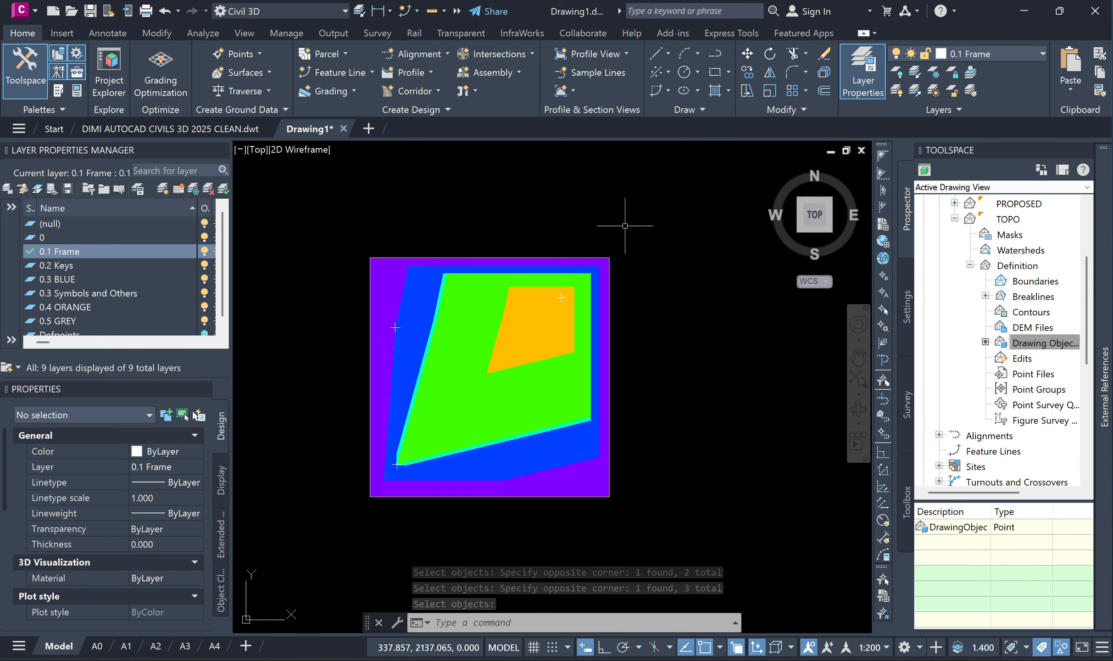
Step: Collapse the TOPO definition and examine the coloured cut/fill areas in the square and the Cut/Fill Summary table below it
click(970, 266)
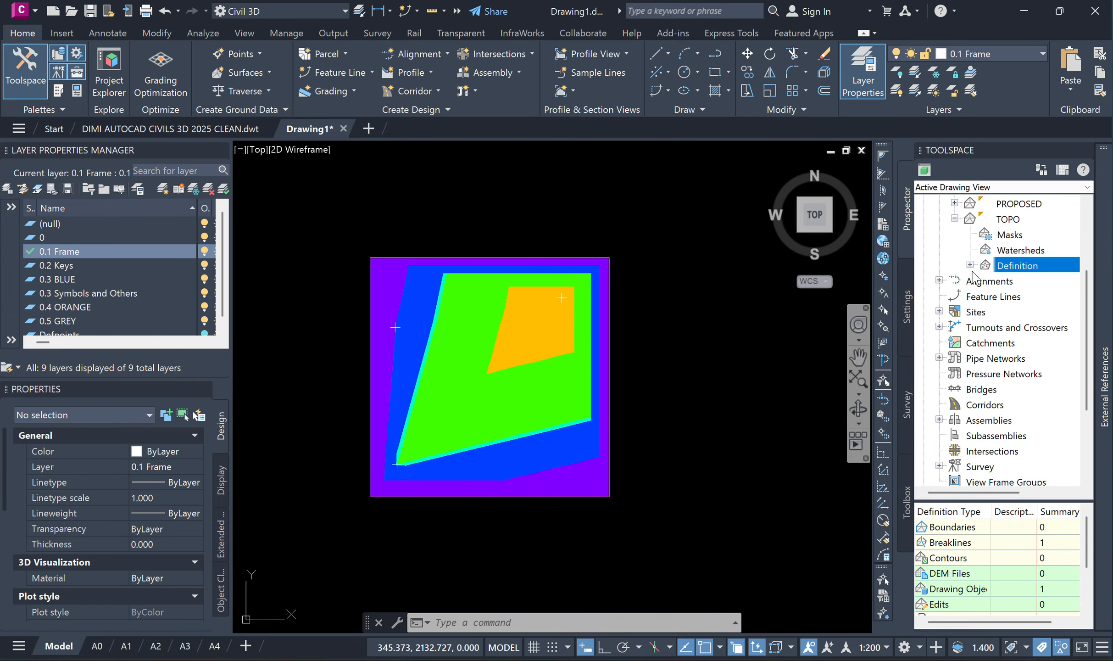
scroll(973, 277, up, 2)
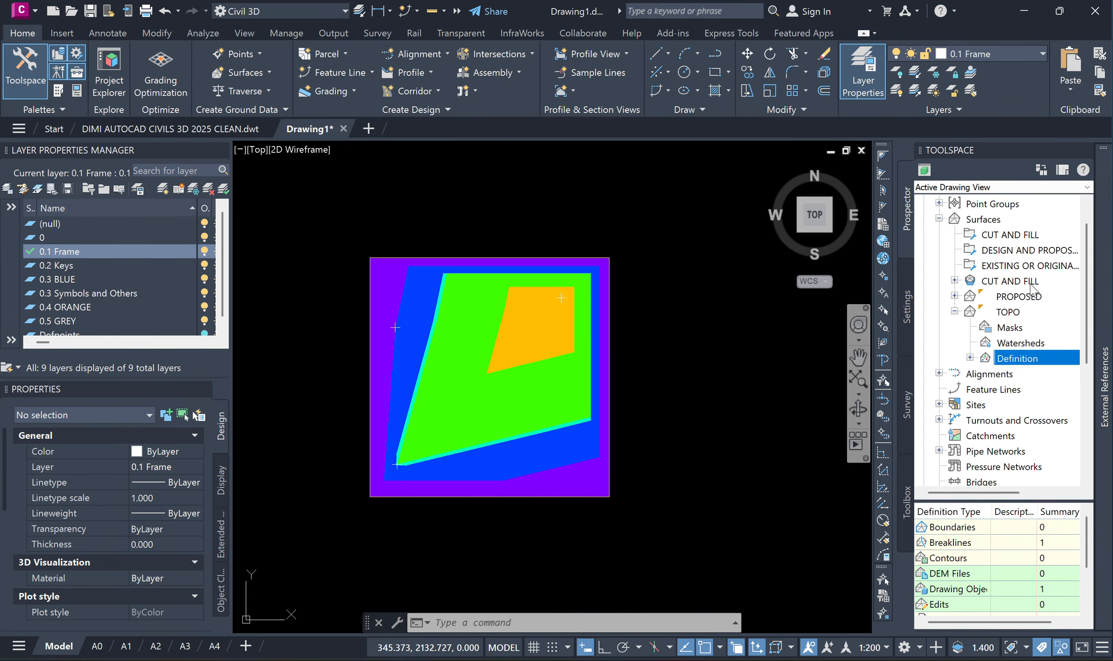
scroll(635, 284, down, 5)
scroll(642, 291, up, 4)
mouse_move(700, 343)
middle_down()
mouse_move(625, 324)
mouse_move(597, 349)
middle_up()
scroll(597, 349, down, 2)
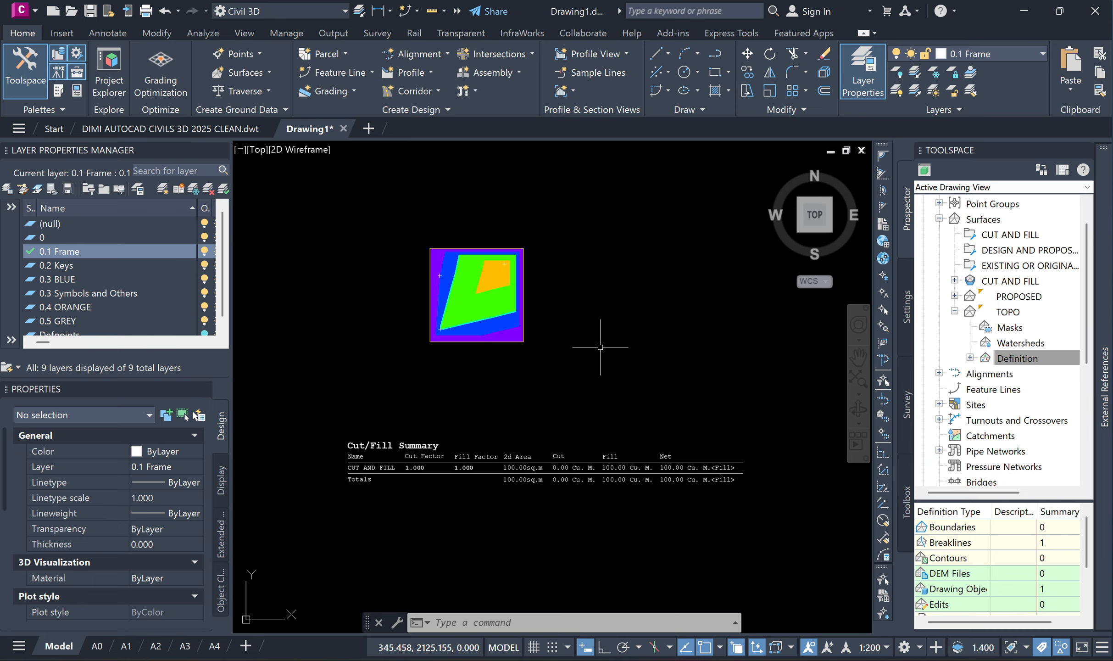
key(Return)
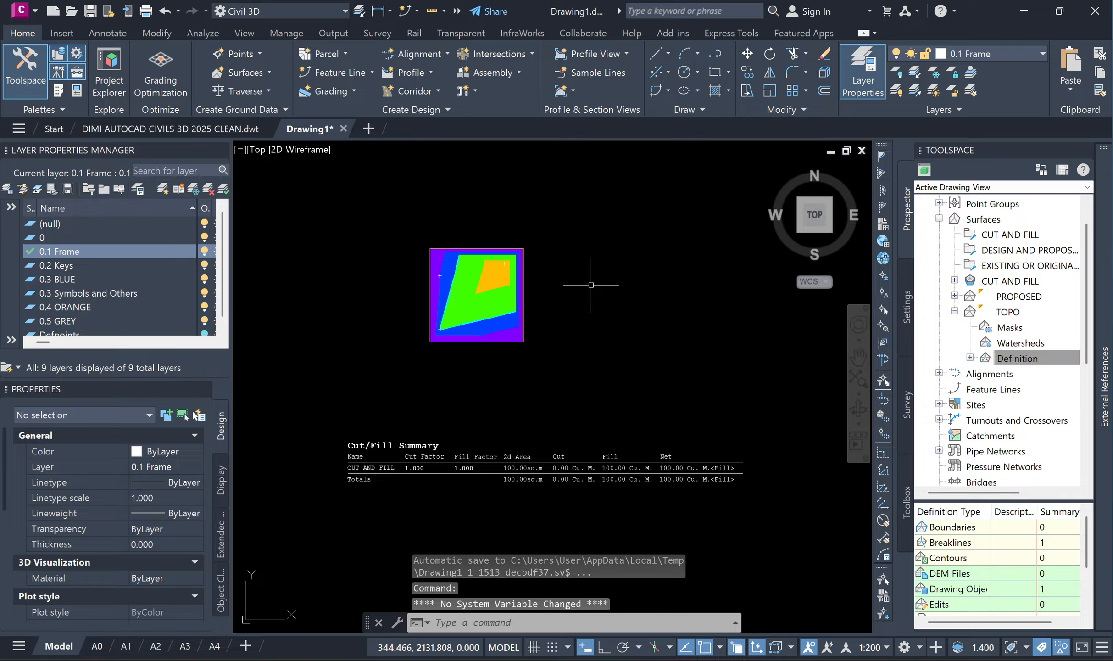
scroll(422, 268, up, 2)
mouse_move(454, 298)
middle_down()
mouse_move(484, 316)
mouse_move(510, 381)
mouse_move(541, 387)
middle_up()
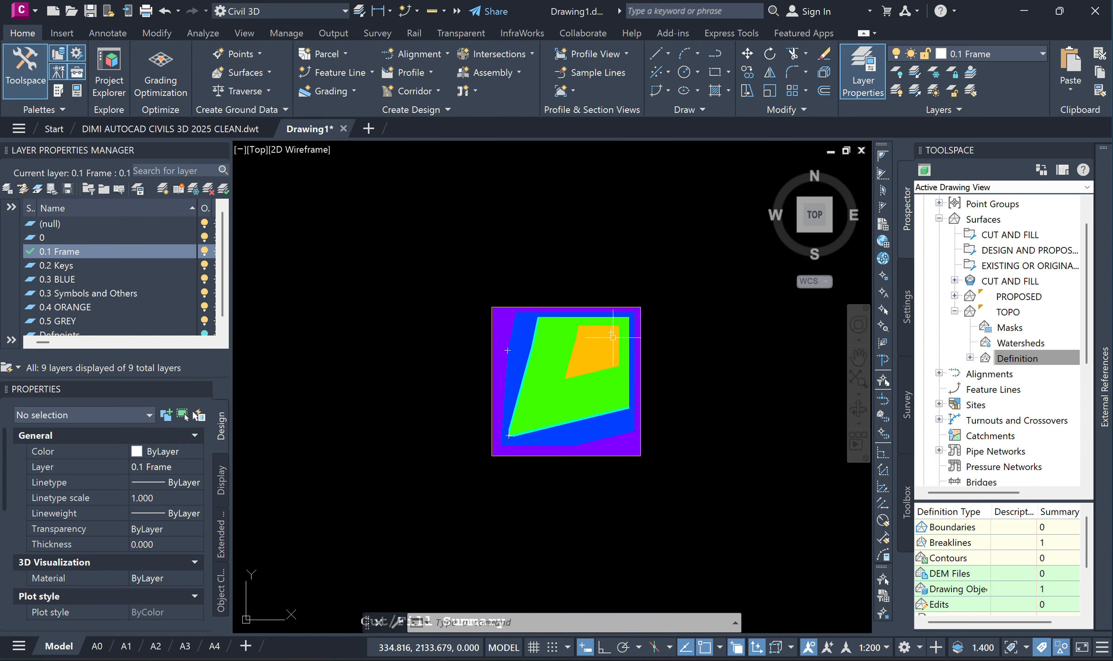
Step: Inspect the TOPO surface's raised shape in the Object Viewer, orbiting it to side and angled views before returning to the drawing
click(1006, 312)
right_click(1006, 316)
click(990, 448)
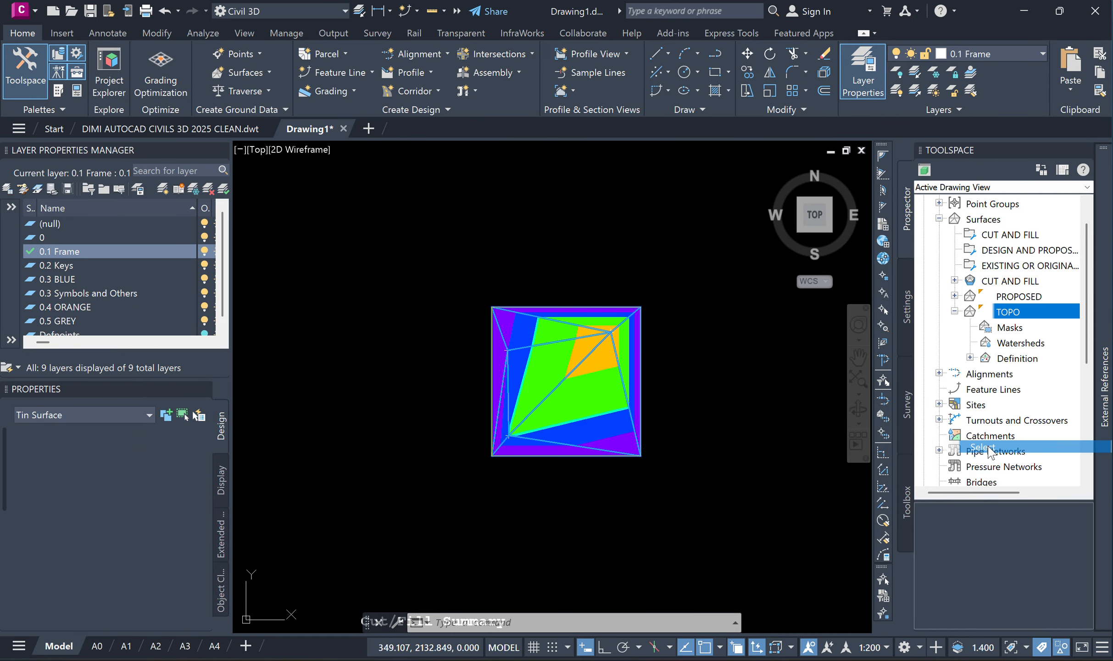
scroll(606, 340, up, 2)
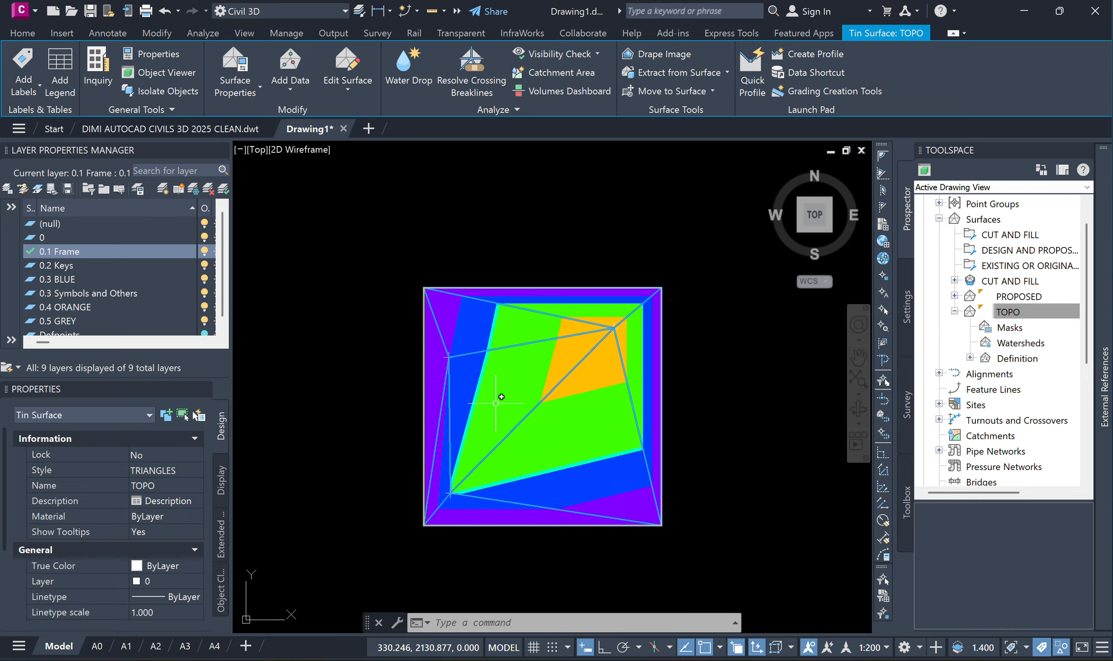
right_click(433, 315)
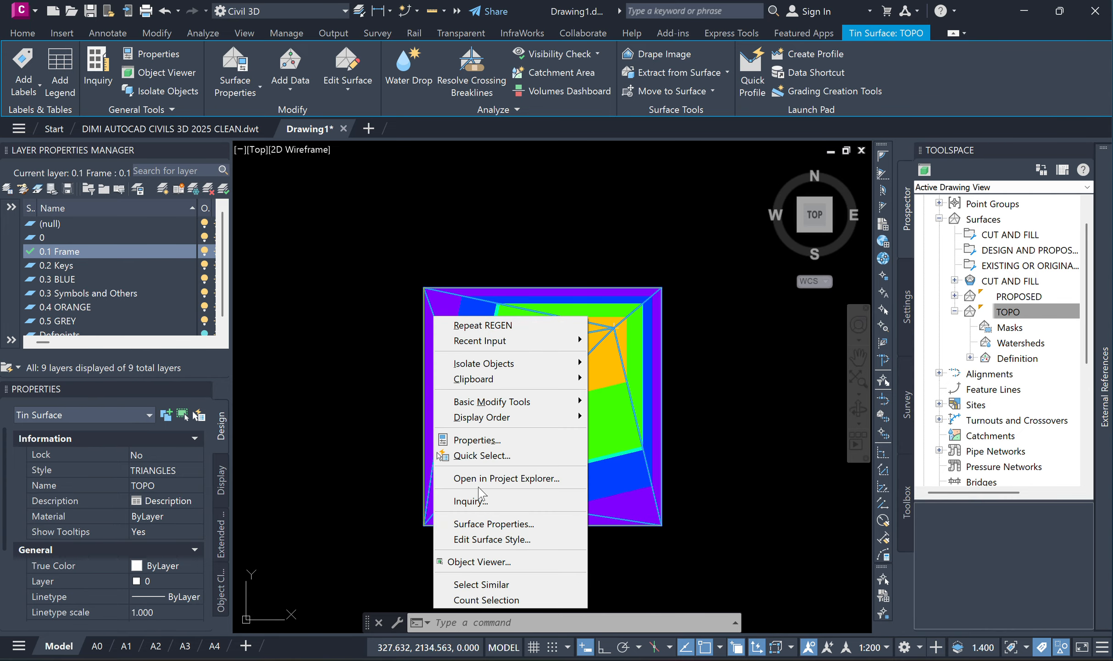
click(465, 562)
drag(558, 430, 553, 289)
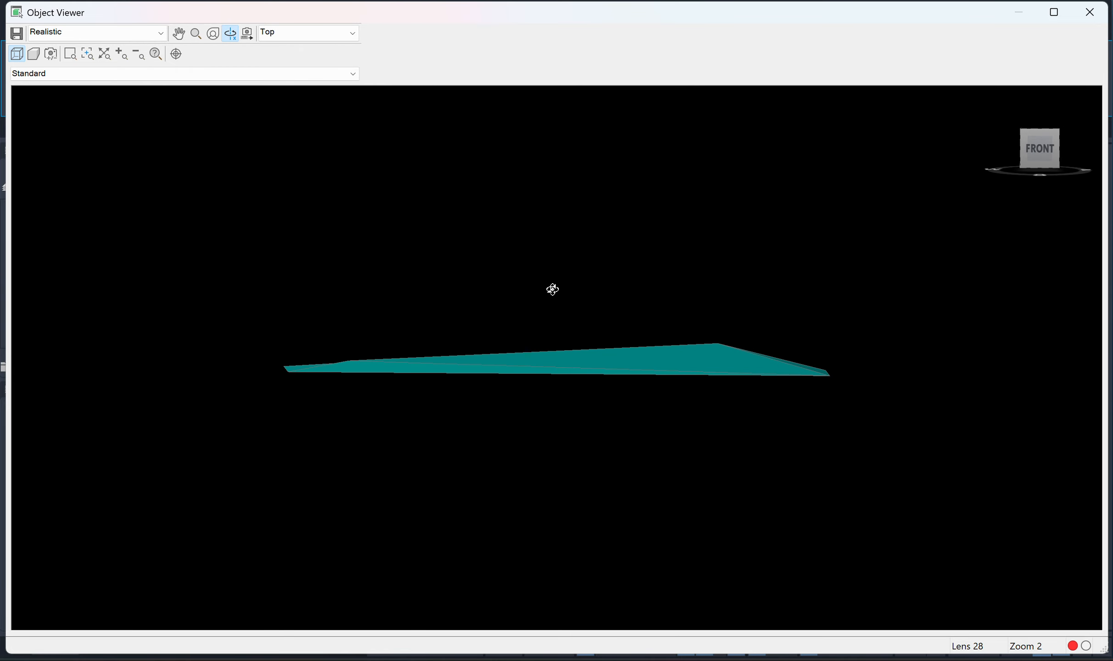
drag(611, 354, 688, 390)
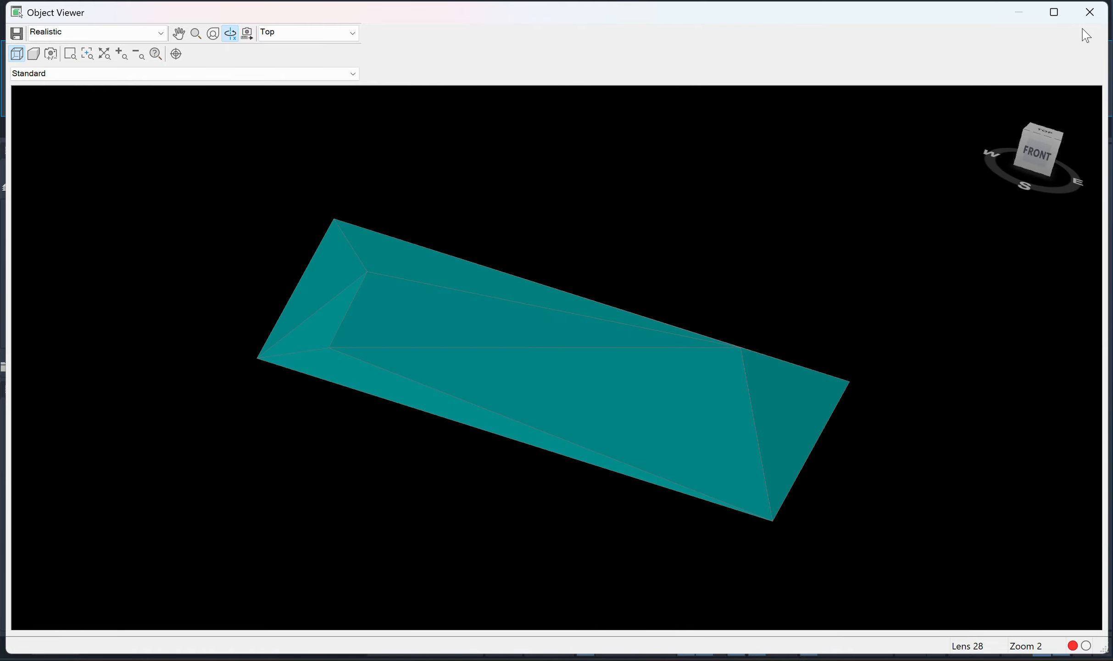
click(1091, 13)
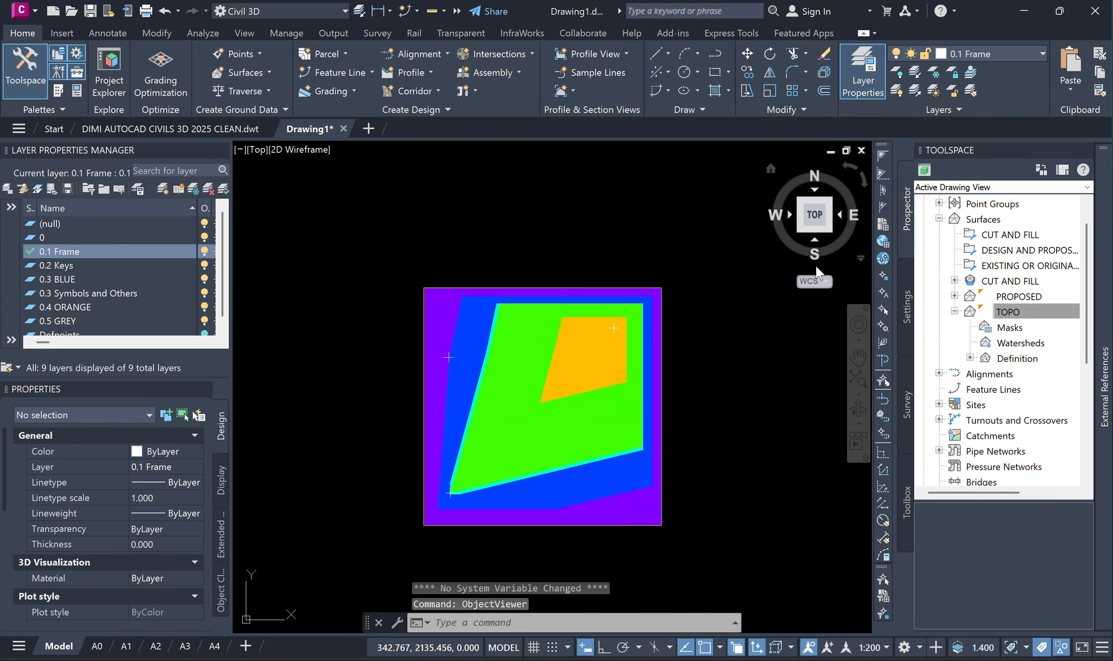
Step: Collapse TOPO in the surface tree and check the CUT AND FILL surface's cut, fill and net volumes in the Volumes Dashboard
click(954, 311)
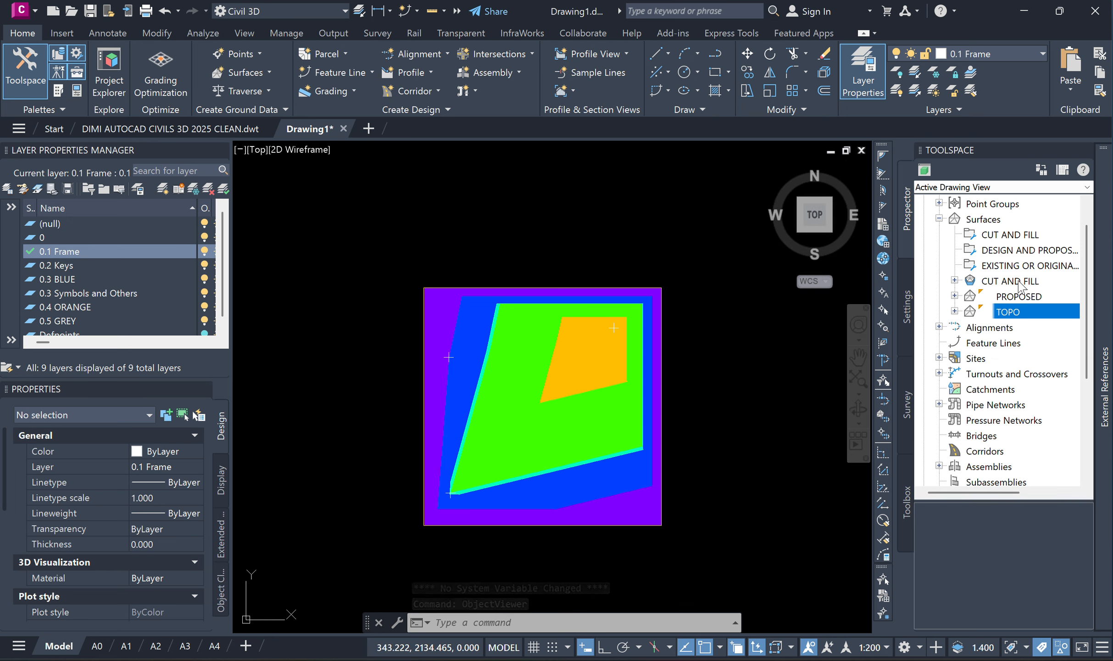
click(1018, 281)
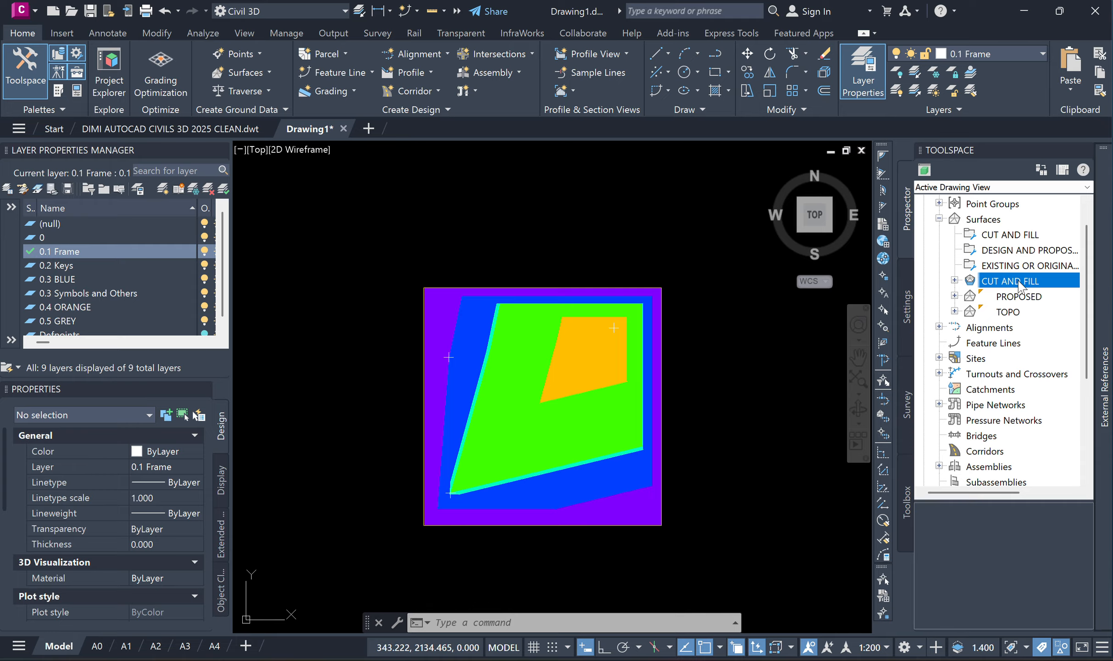
right_click(1018, 283)
click(1002, 443)
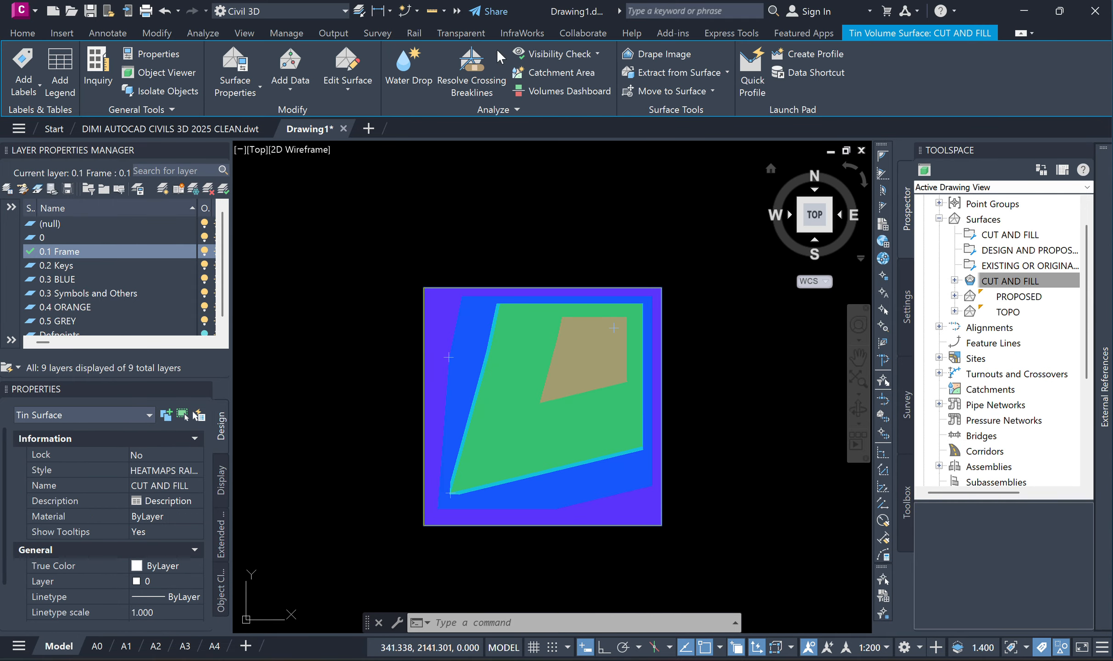
click(569, 91)
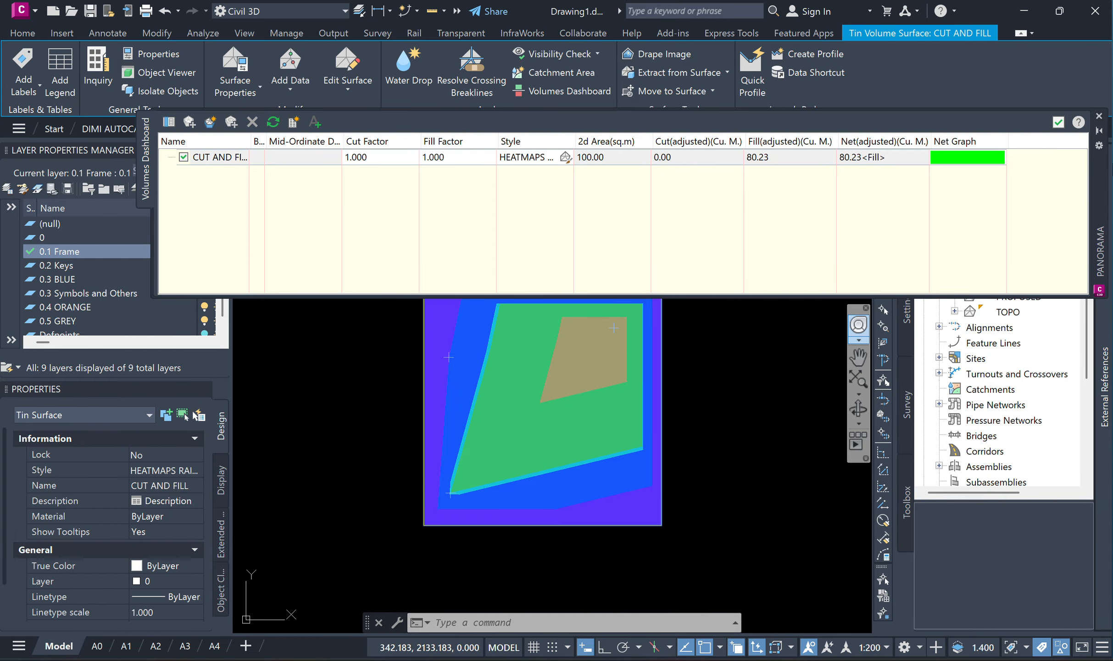
click(1065, 124)
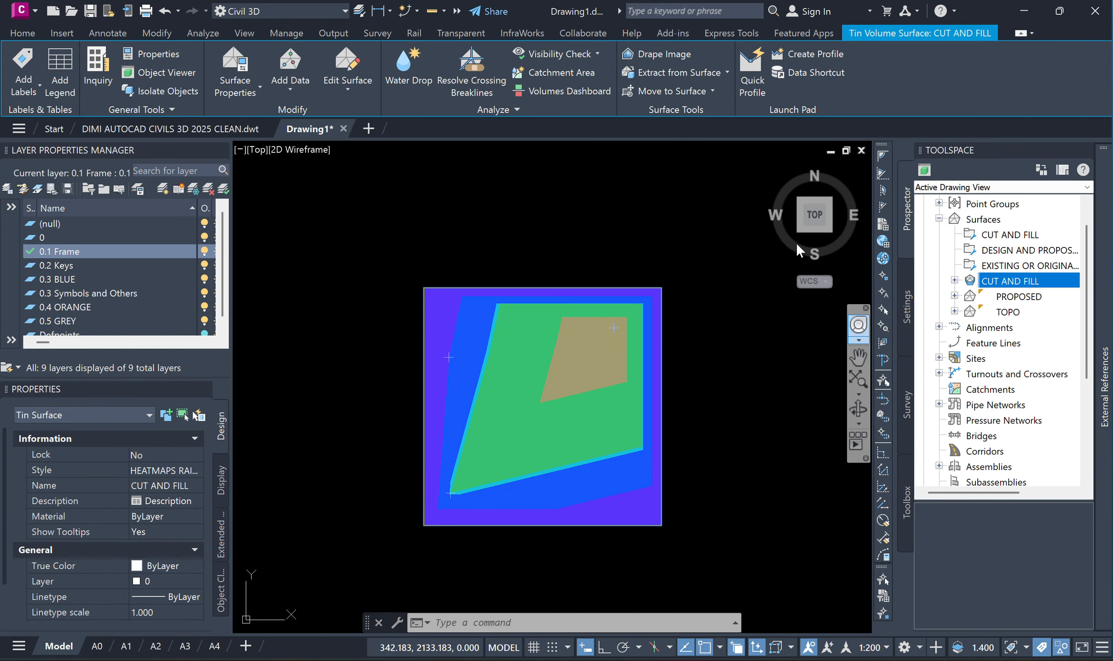
middle_drag(606, 348, 581, 353)
key(Escape)
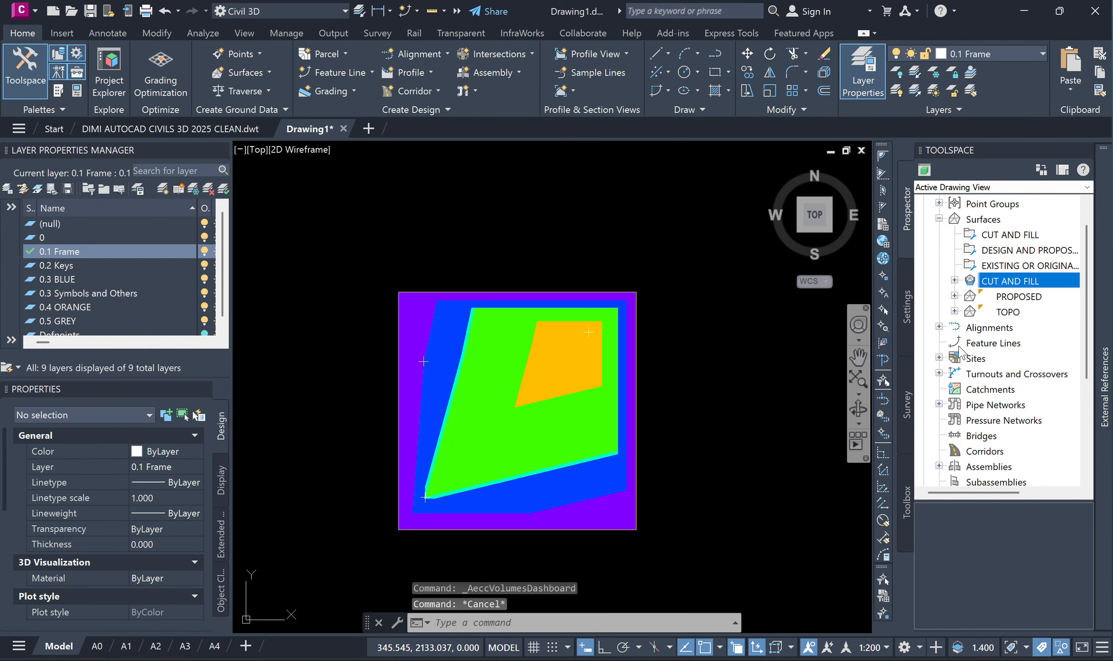
click(1013, 296)
scroll(421, 306, up, 4)
scroll(421, 306, down, 4)
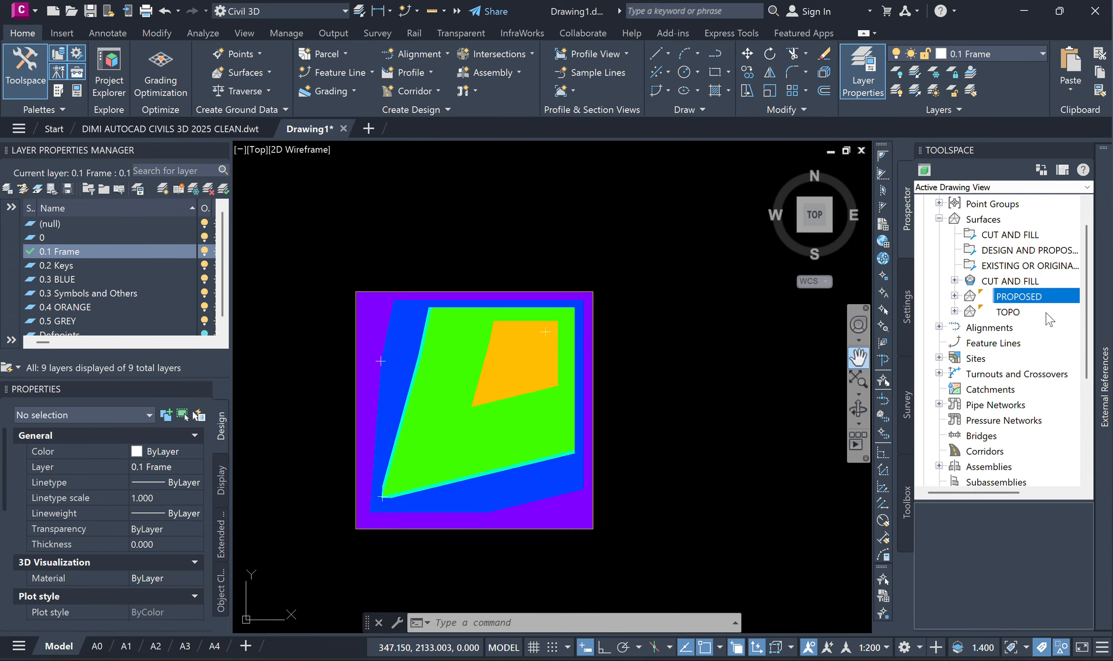
right_click(1046, 298)
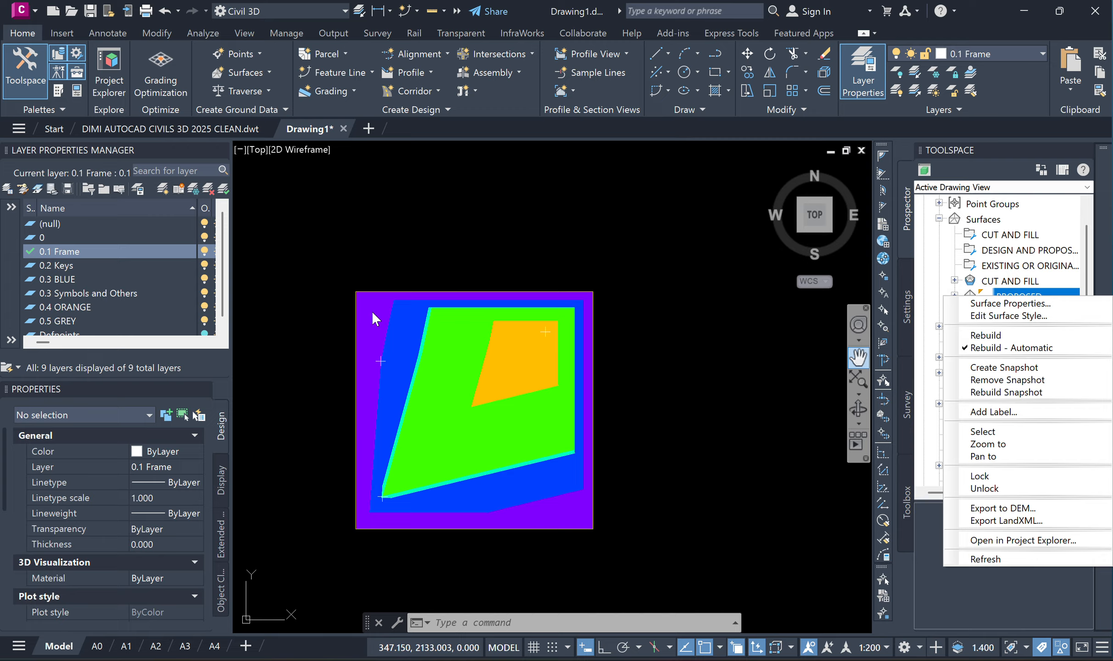
click(697, 366)
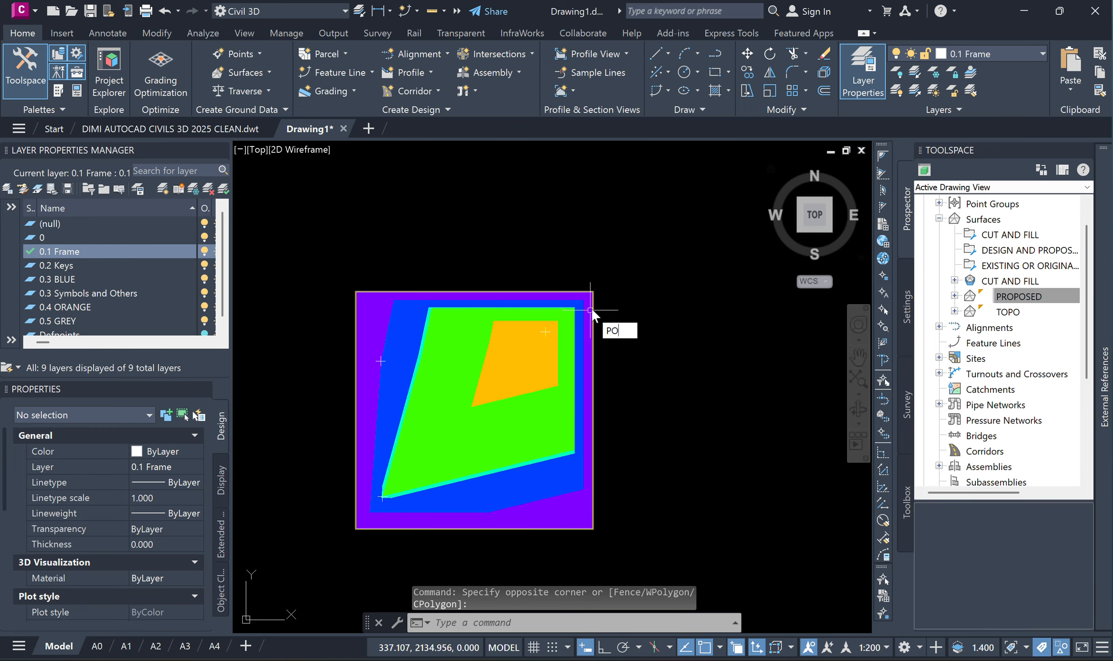
Step: Place a drawing point just inside the square's upper-left corner
text(PO)
key(Return)
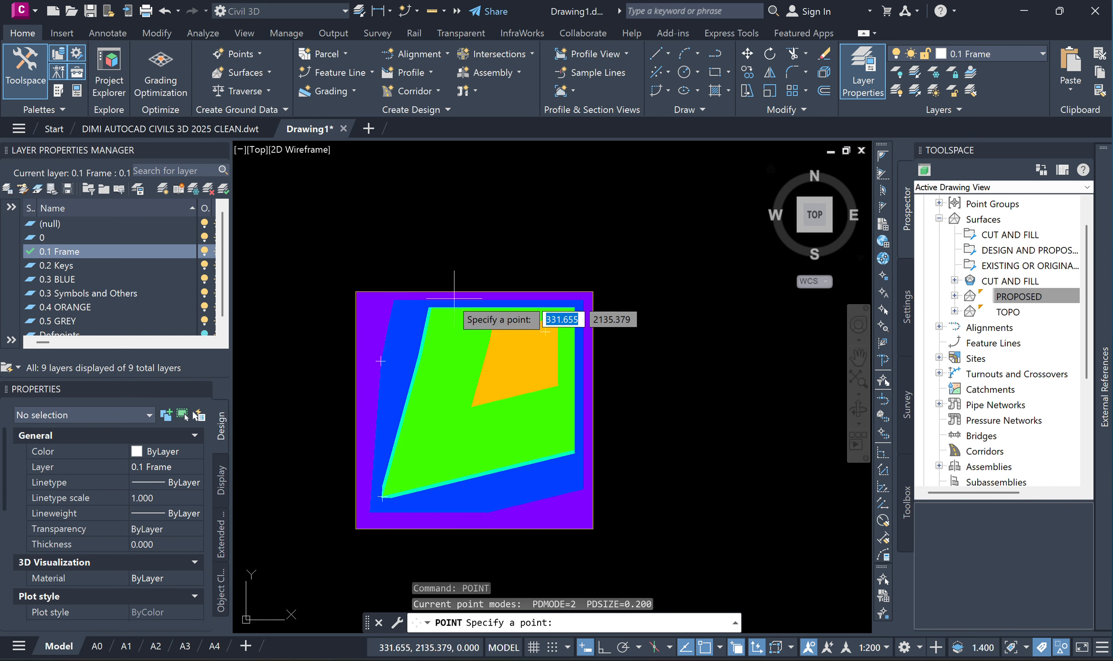
scroll(464, 300, up, 5)
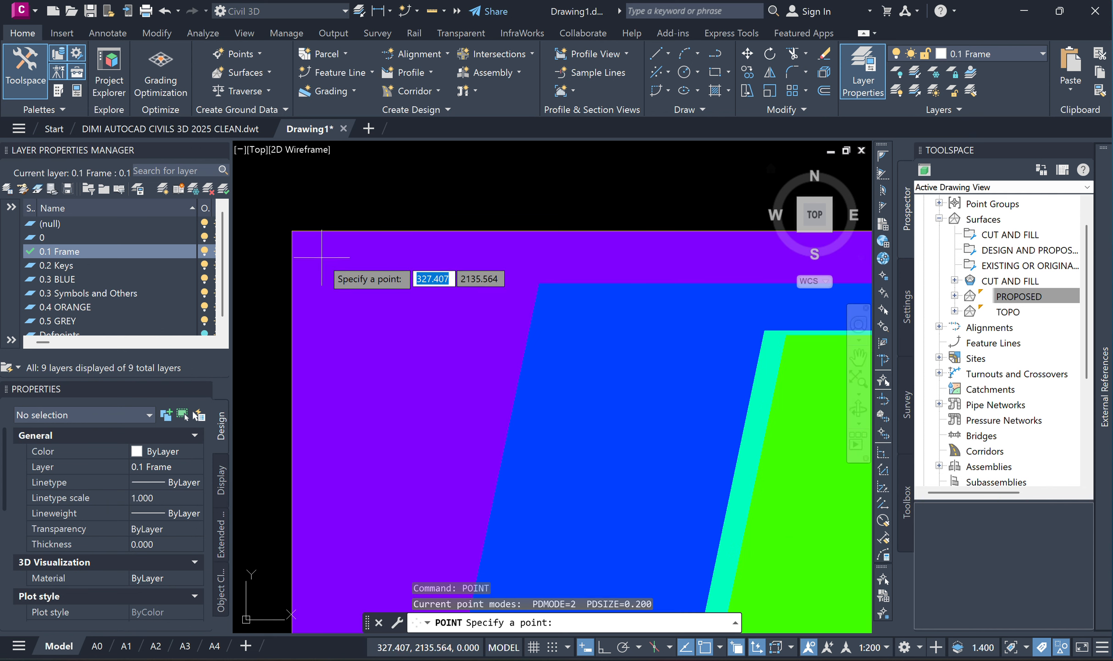
click(320, 260)
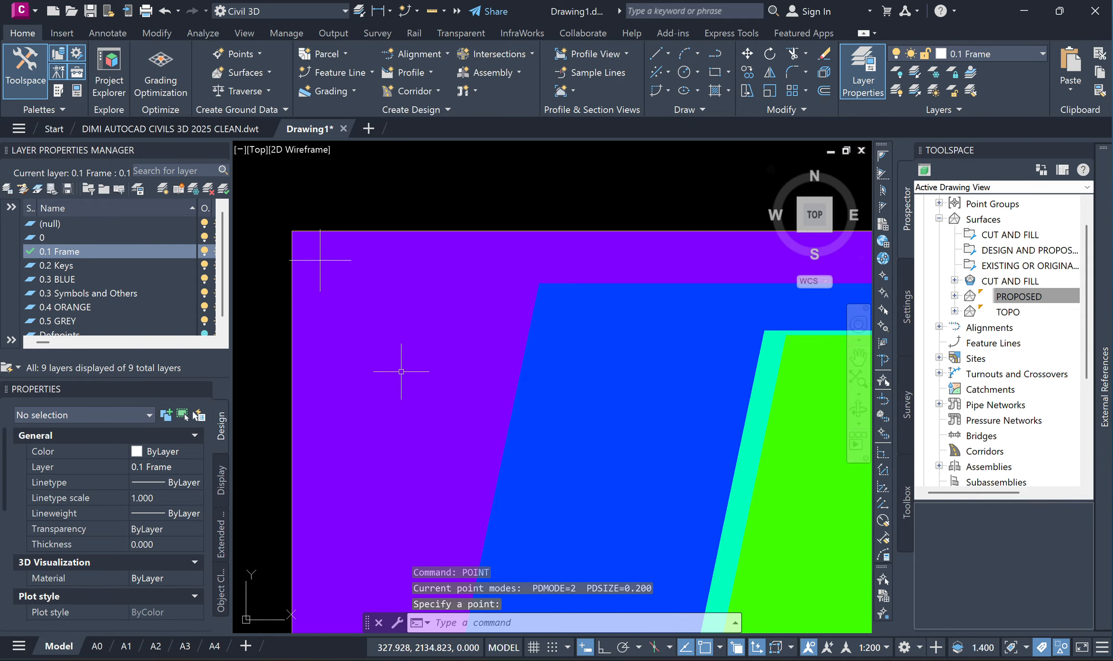
Step: Set the Z position of the point at the square's upper-left corner to -0.1
click(320, 260)
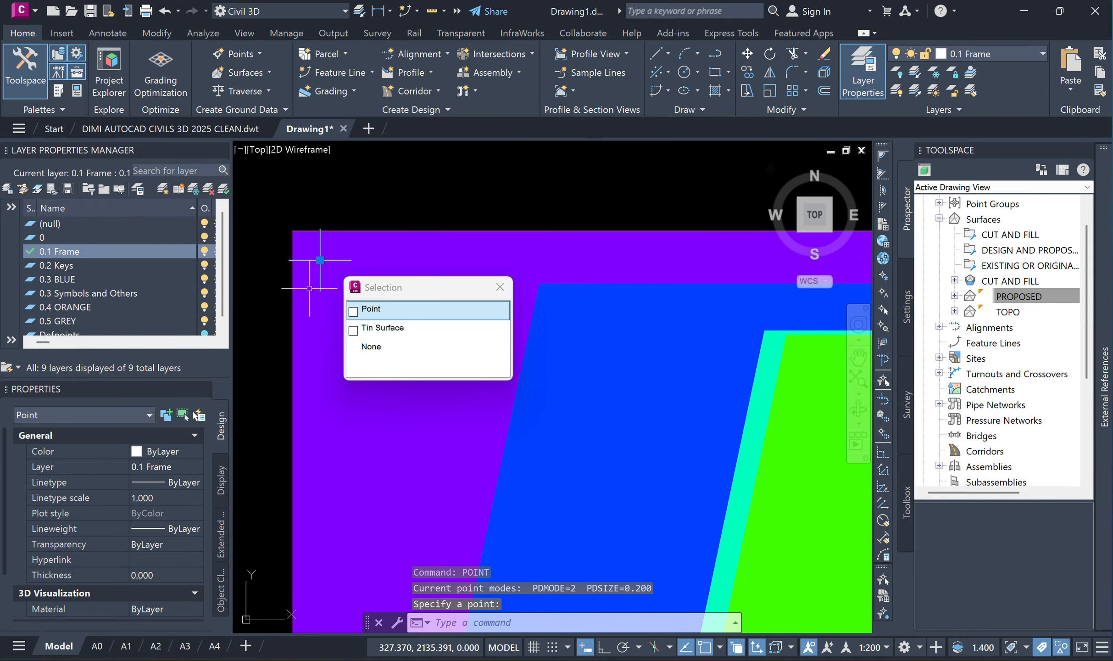
scroll(133, 294, down, 1)
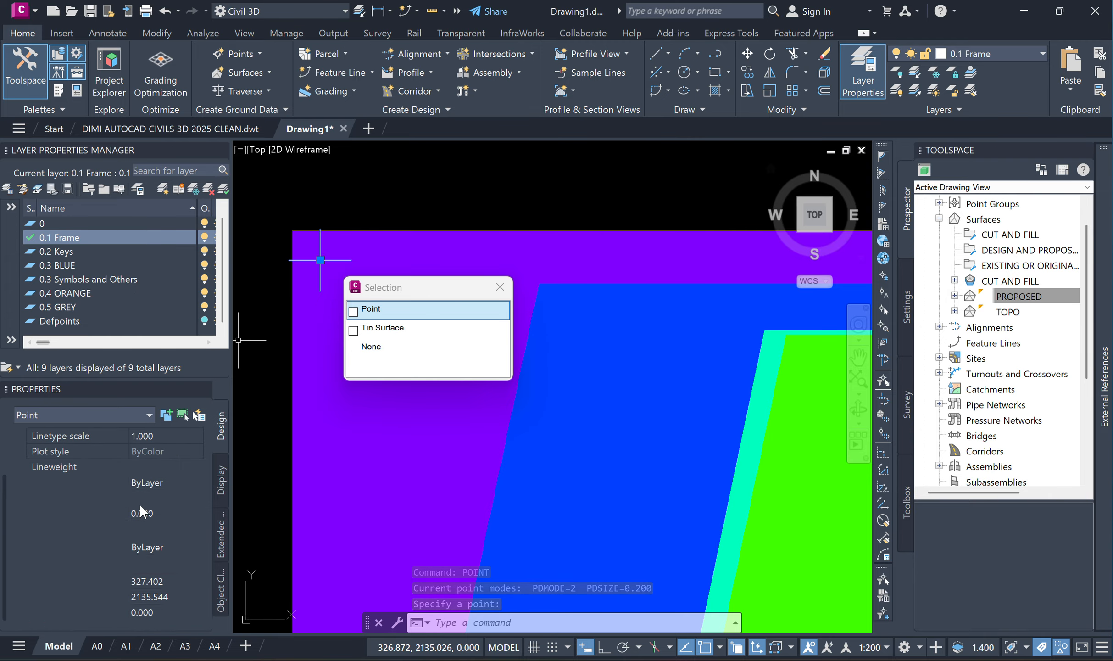
click(169, 612)
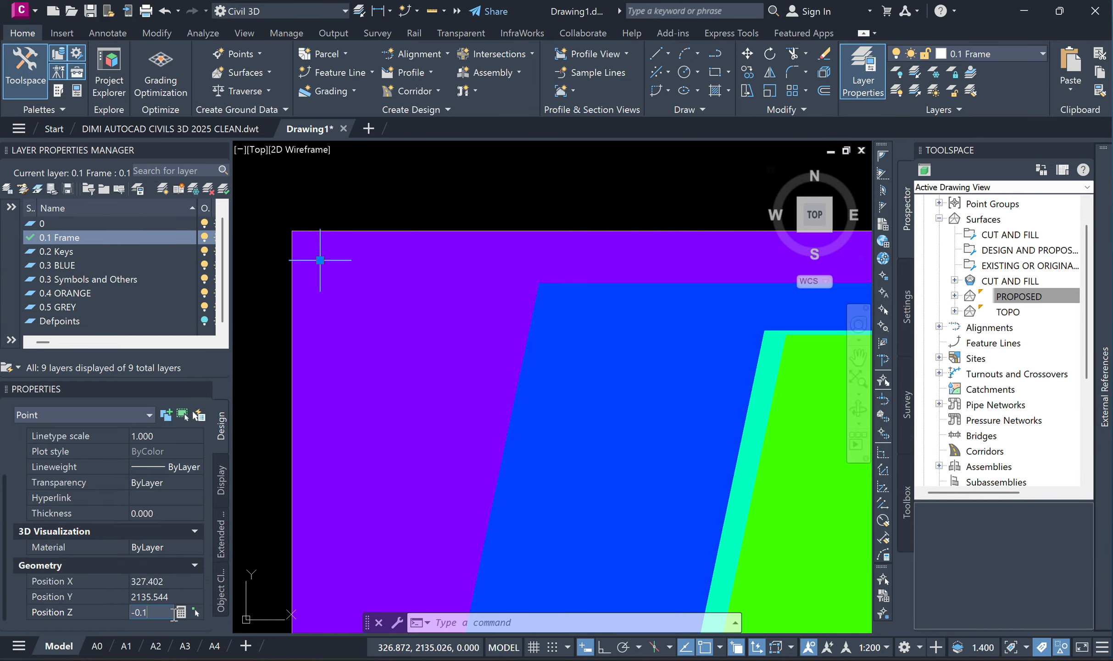
text(-0.1)
click(319, 260)
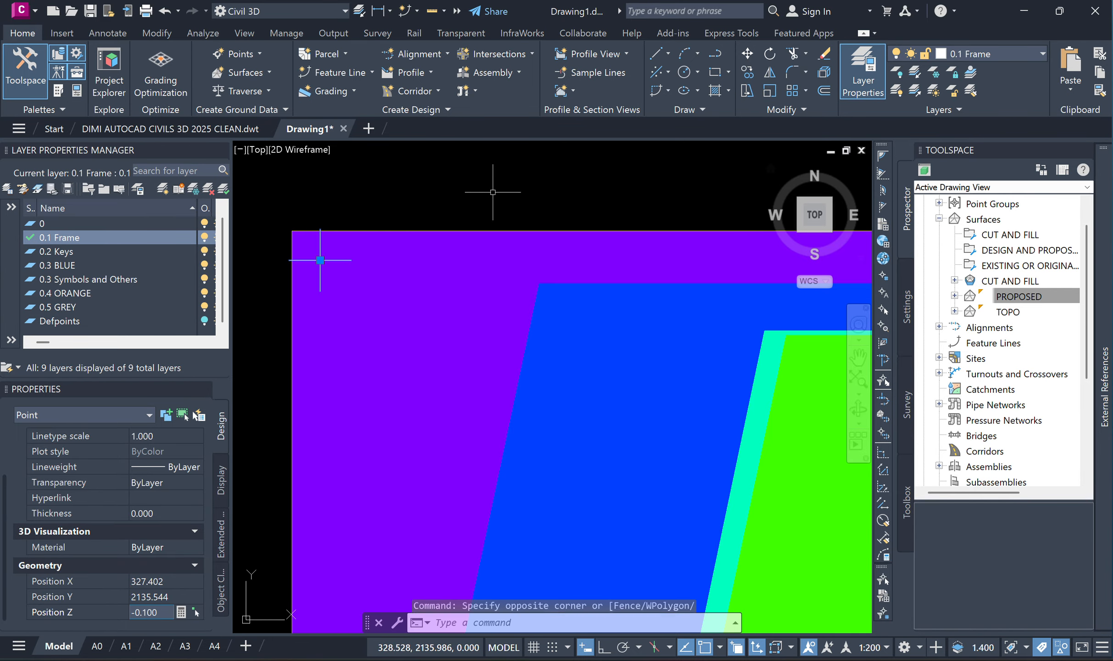
Step: Copy the lowered corner point and paste it just inside the square's upper-right corner
scroll(353, 292, down, 6)
middle_drag(381, 313, 339, 309)
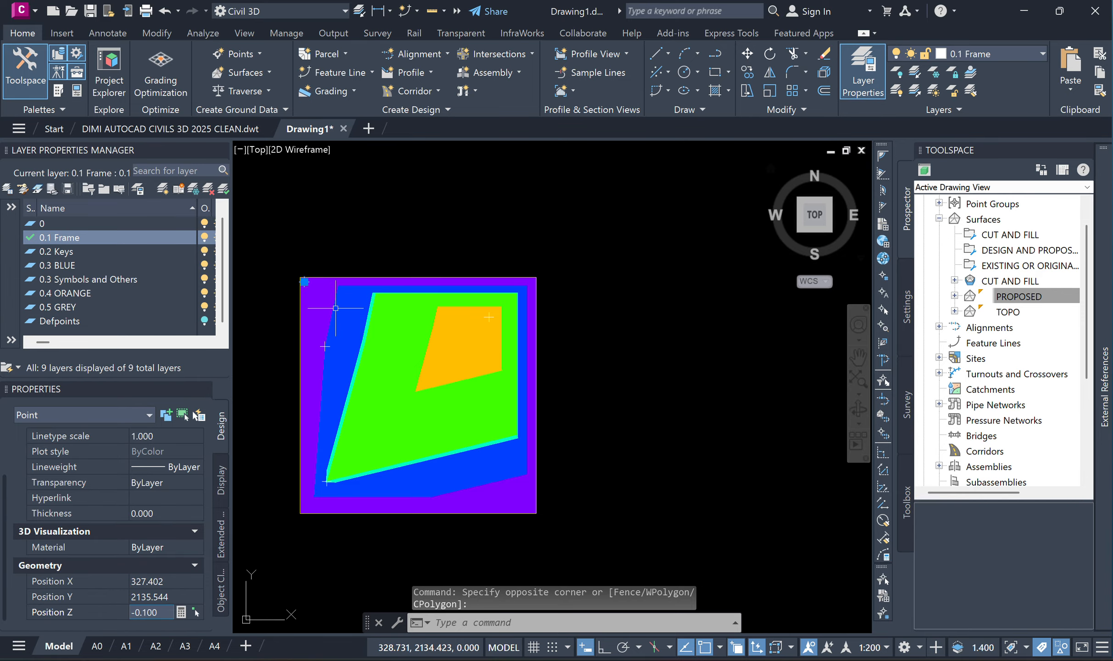
click(337, 310)
key(ctrl+c)
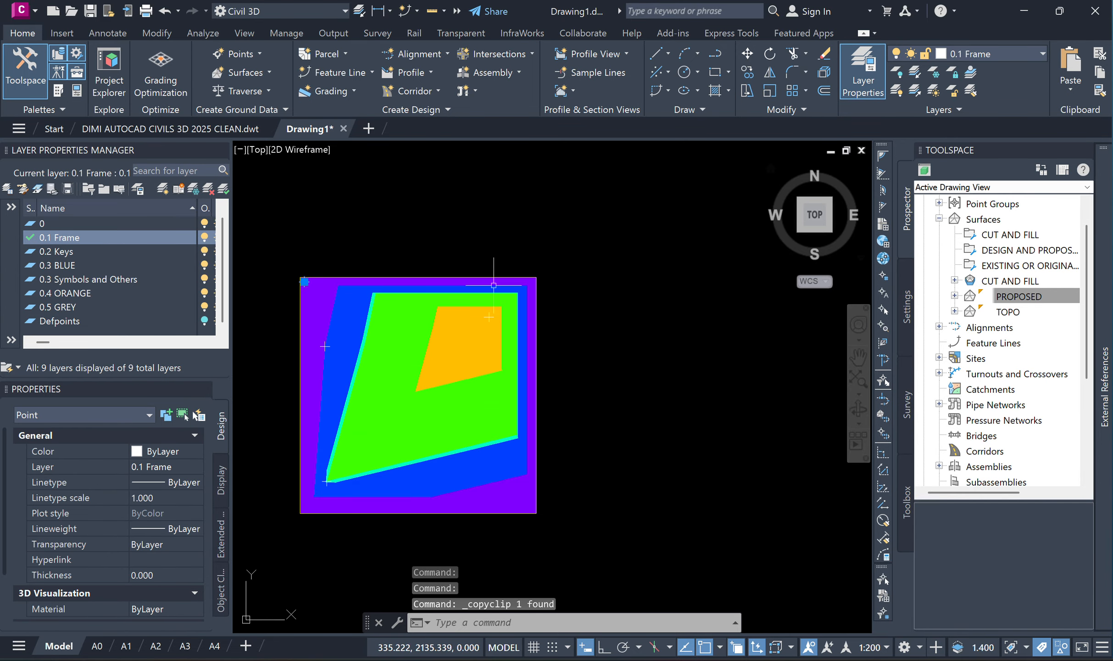
scroll(522, 282, up, 6)
scroll(535, 290, up, 2)
key(ctrl+v)
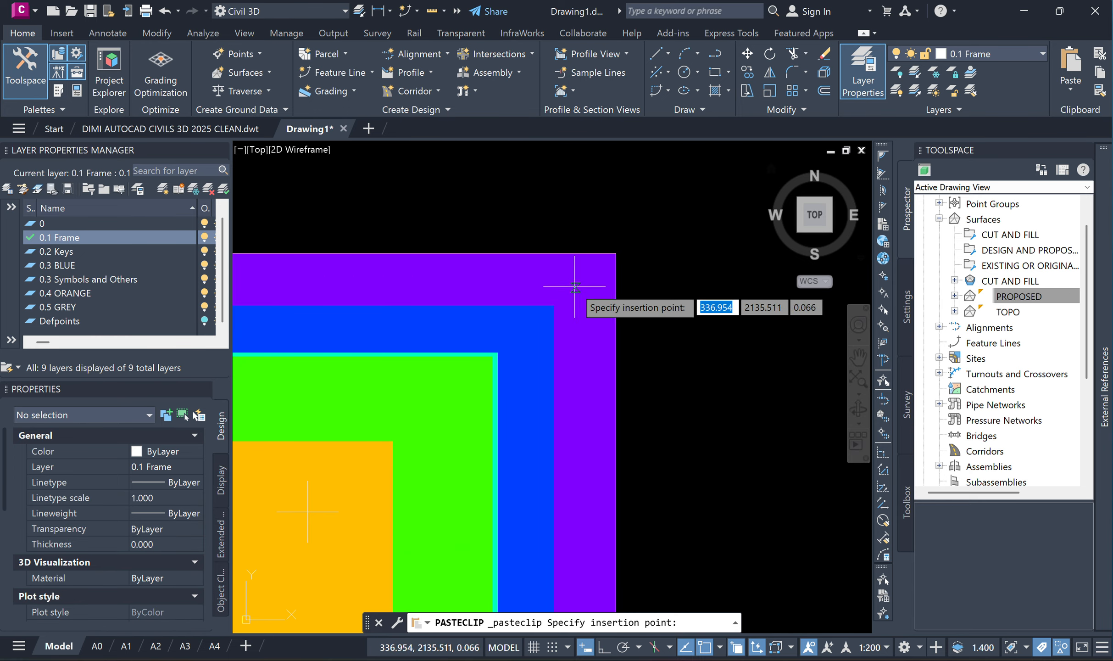
scroll(573, 292, up, 4)
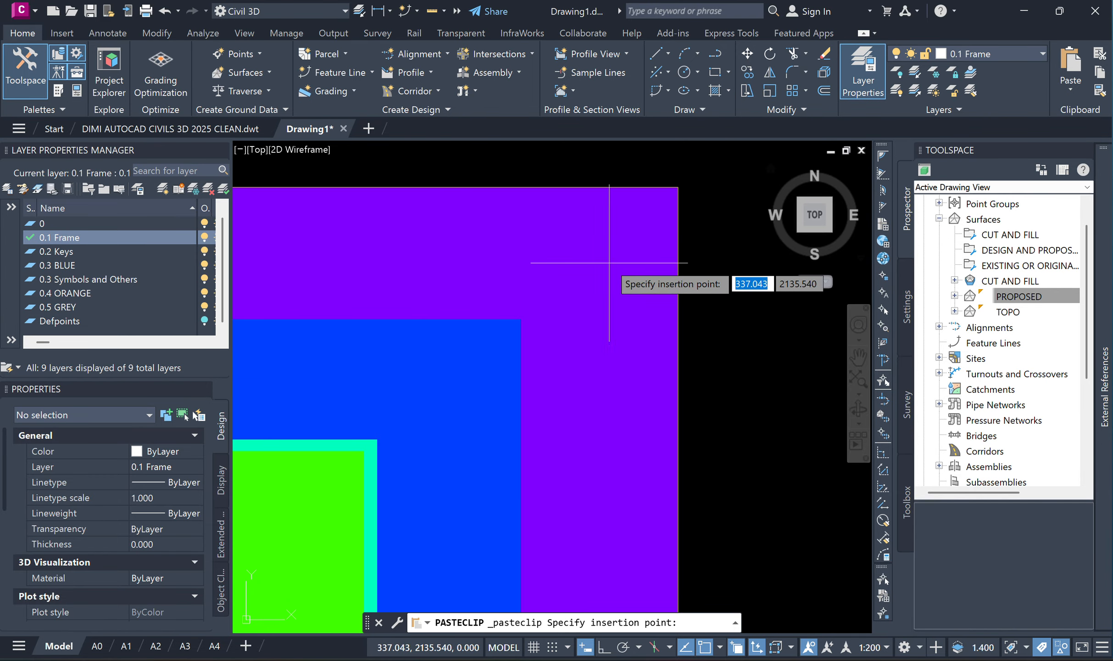
click(594, 256)
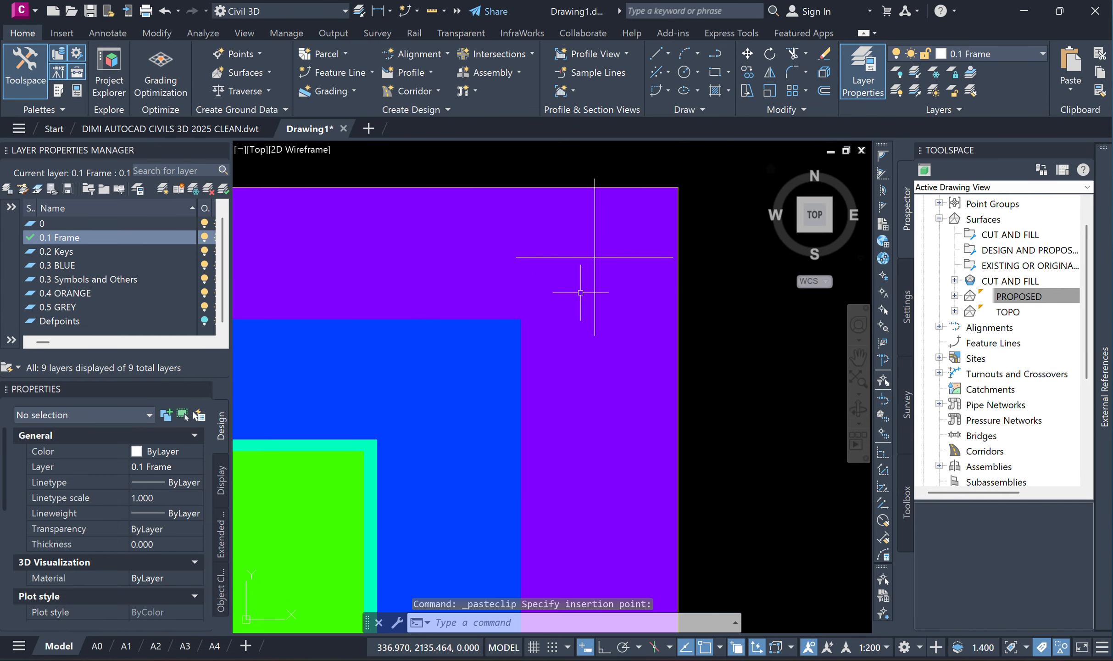
Step: Paste another copy of the lowered point just inside the square's lower-right corner
scroll(580, 275, down, 5)
scroll(561, 362, up, 5)
scroll(579, 335, up, 2)
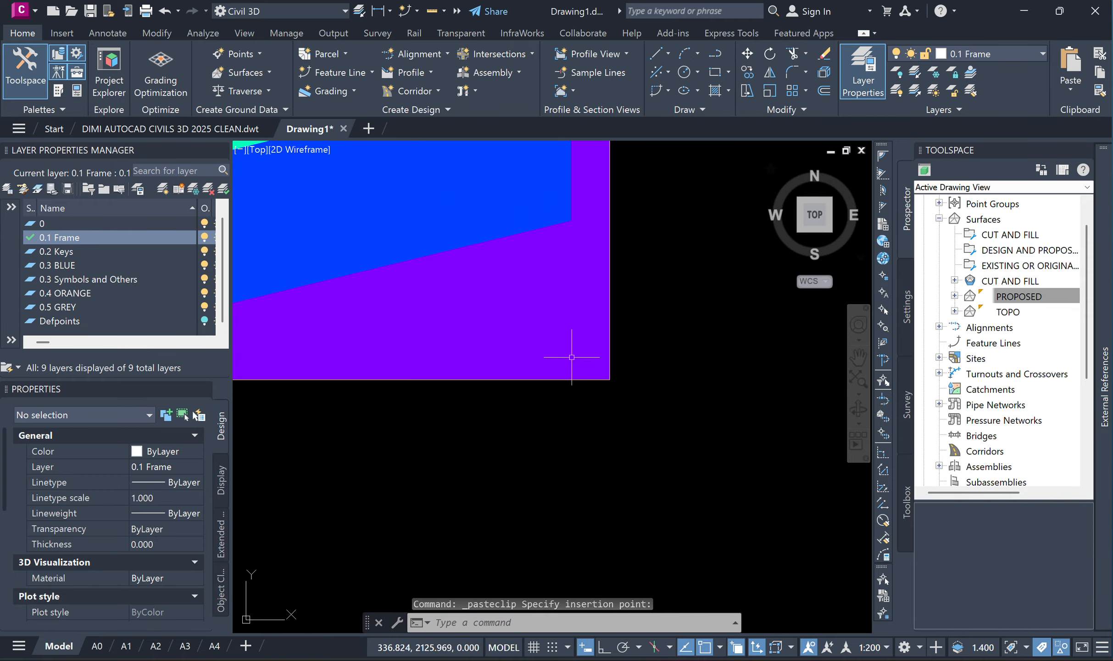
key(ctrl+v)
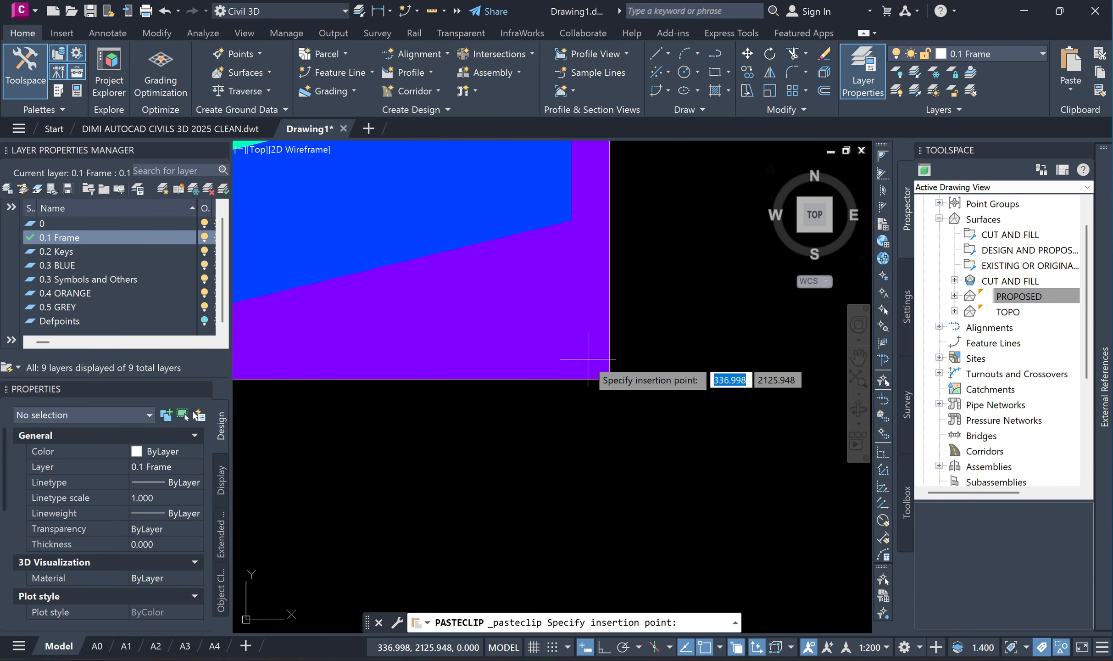
click(582, 357)
Step: Paste a further copy of the lowered point just inside the square's lower-left corner
scroll(539, 427, down, 3)
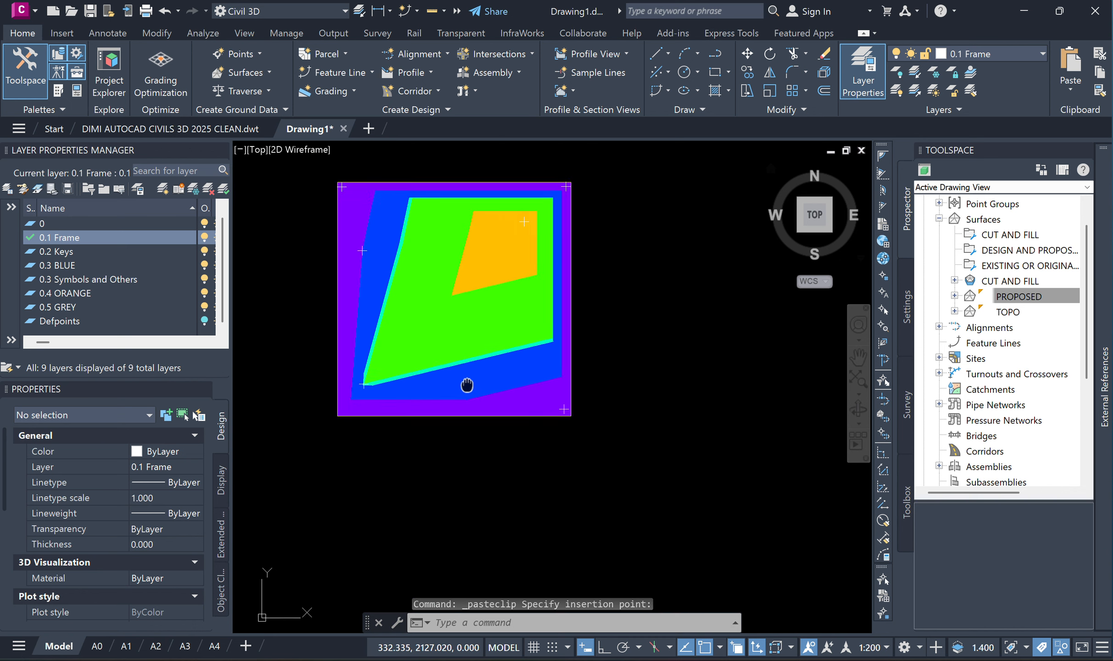
scroll(536, 376, up, 6)
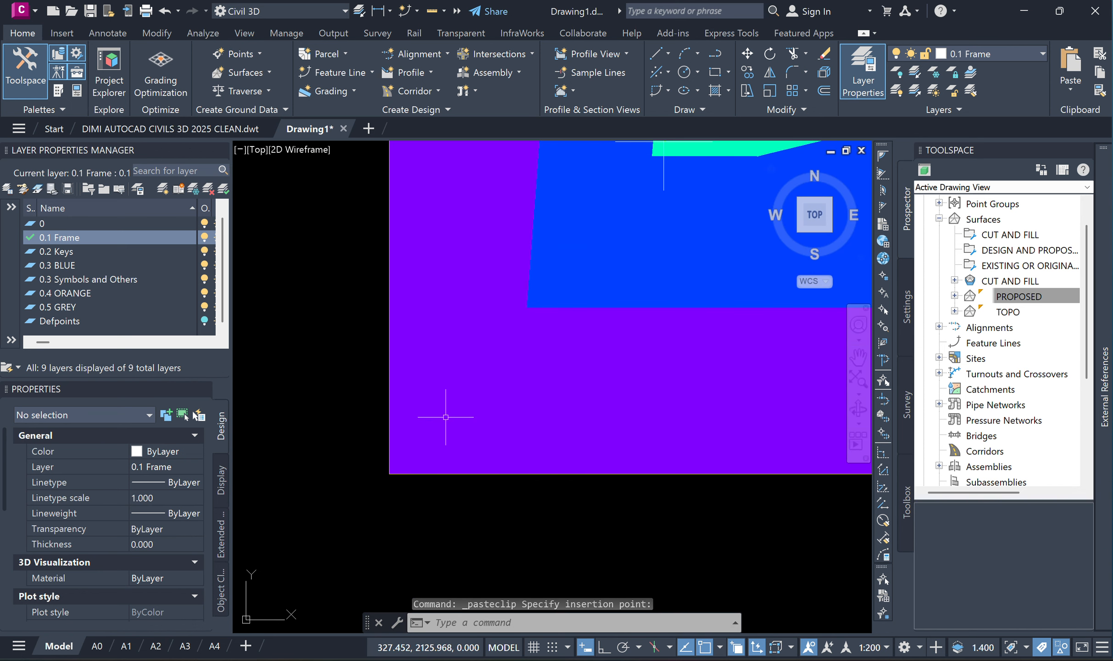
key(ctrl+v)
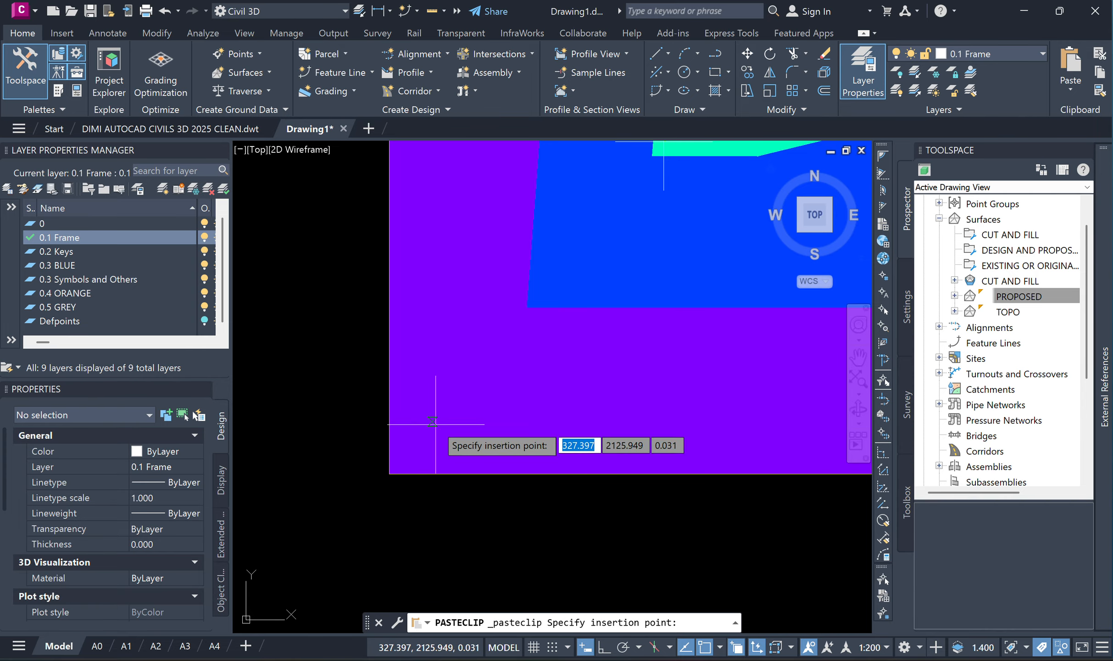
click(434, 422)
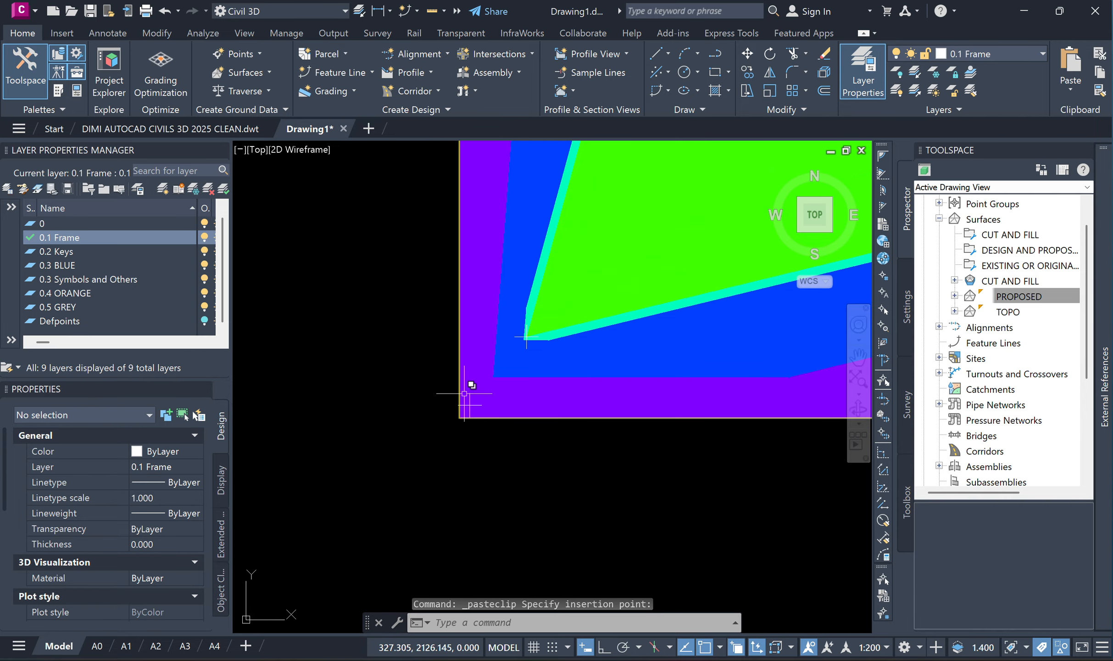
click(471, 404)
scroll(555, 343, down, 4)
middle_drag(621, 341, 542, 359)
scroll(656, 381, up, 2)
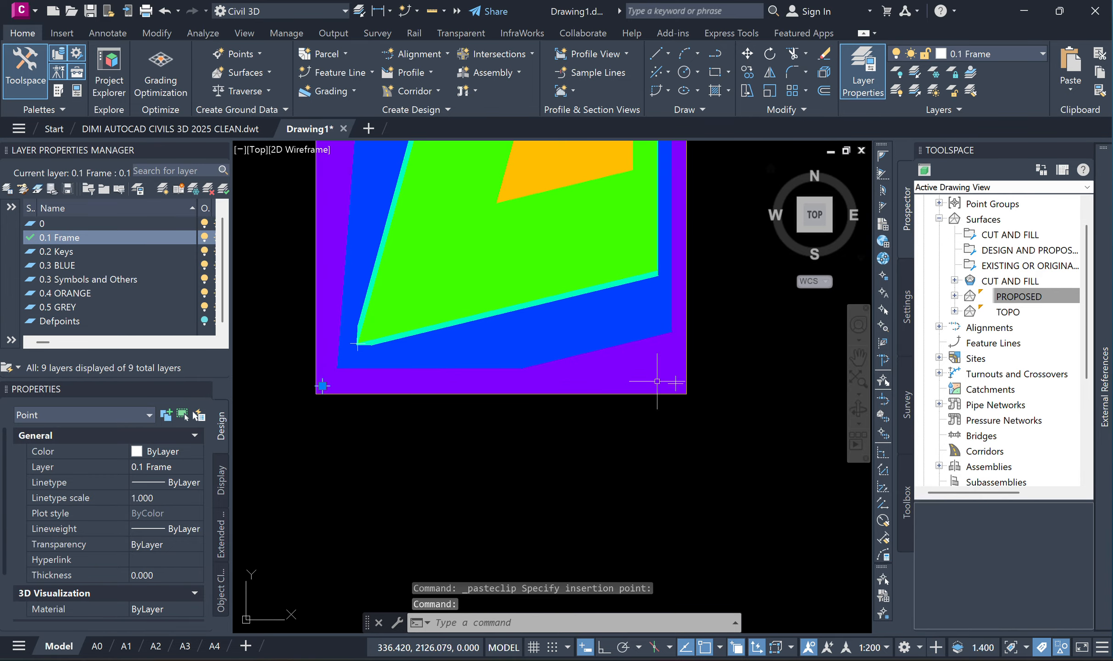
scroll(657, 380, up, 3)
click(656, 372)
scroll(658, 373, down, 5)
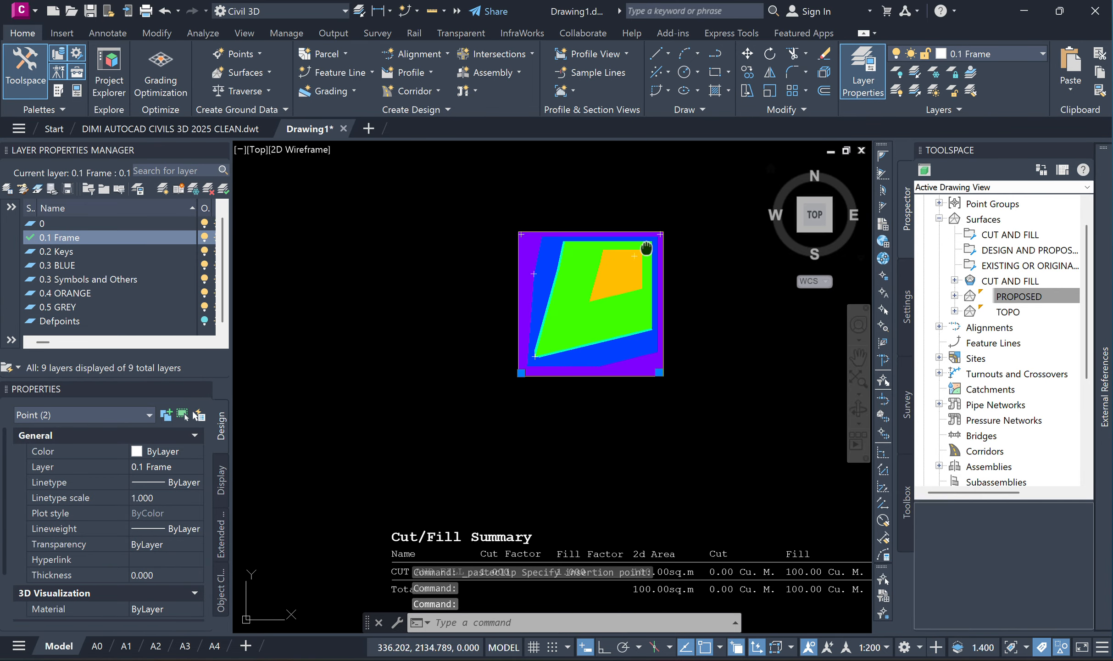
middle_drag(646, 249, 639, 342)
scroll(649, 326, up, 6)
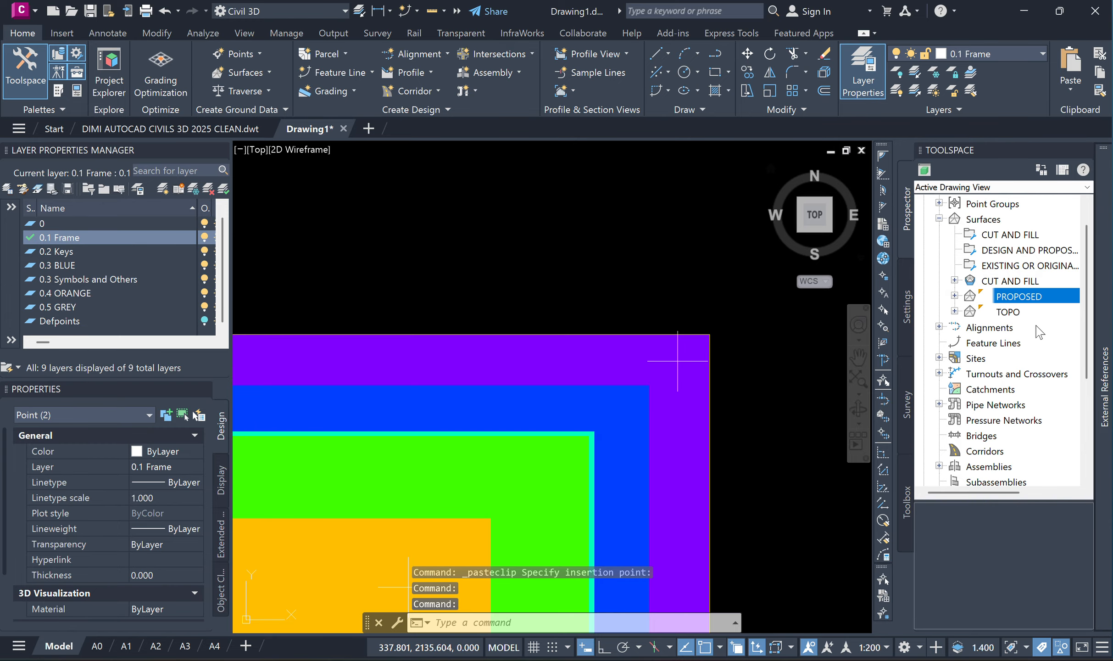
Step: Start adding drawing objects of type Points to the PROPOSED surface definition, with the description "PROP POINTS AT -0.1 ELEVATION"
click(954, 295)
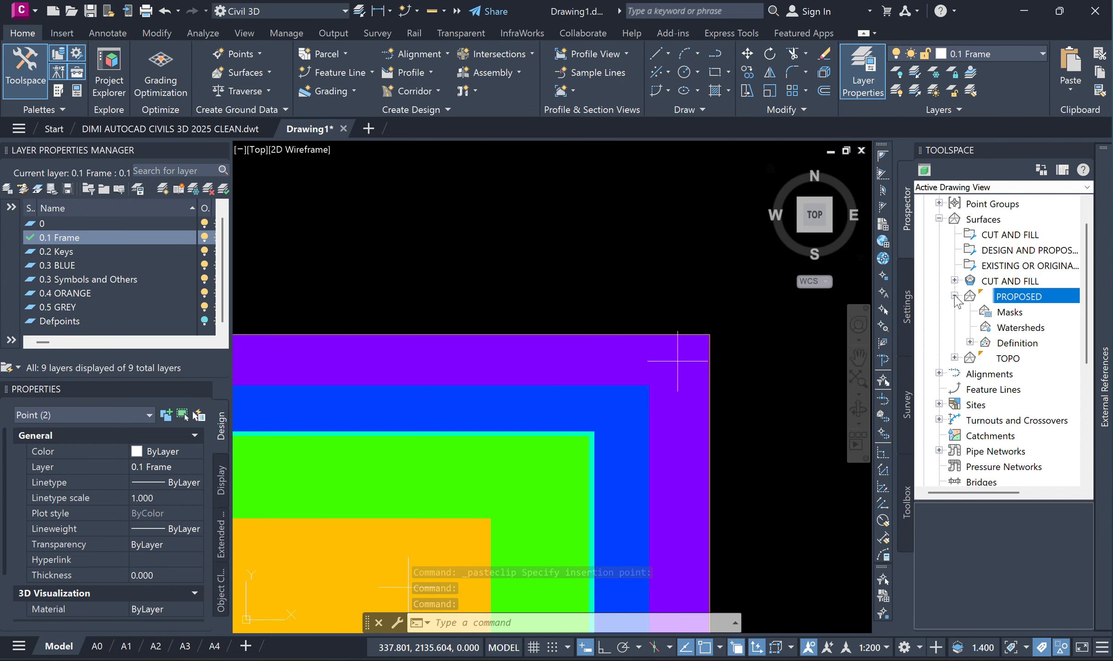
click(970, 343)
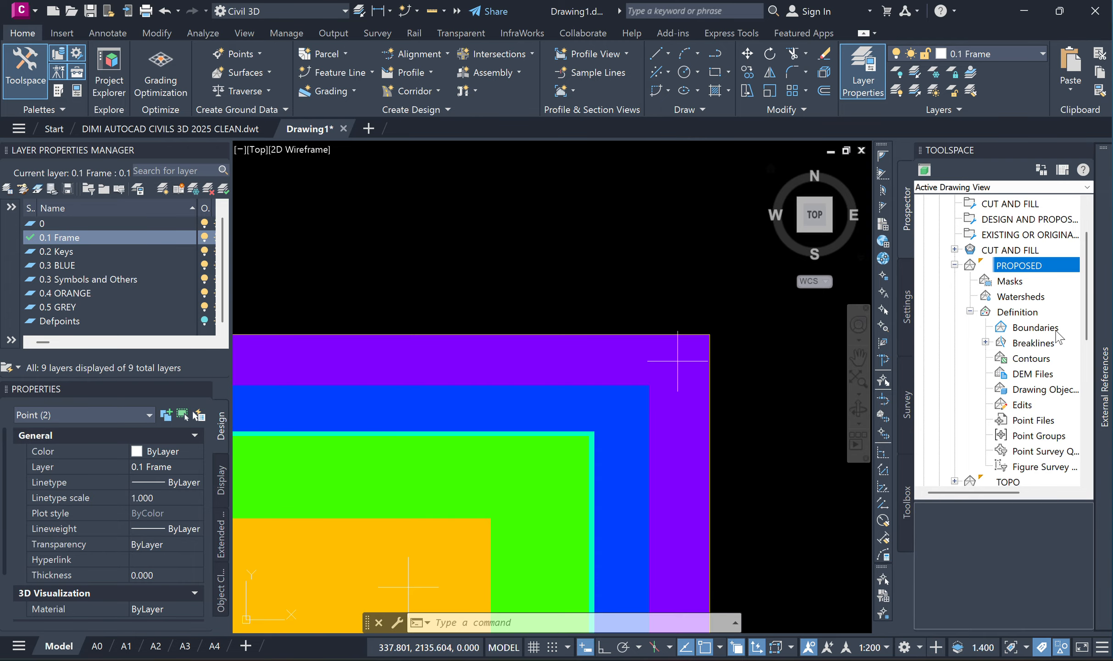
click(1032, 390)
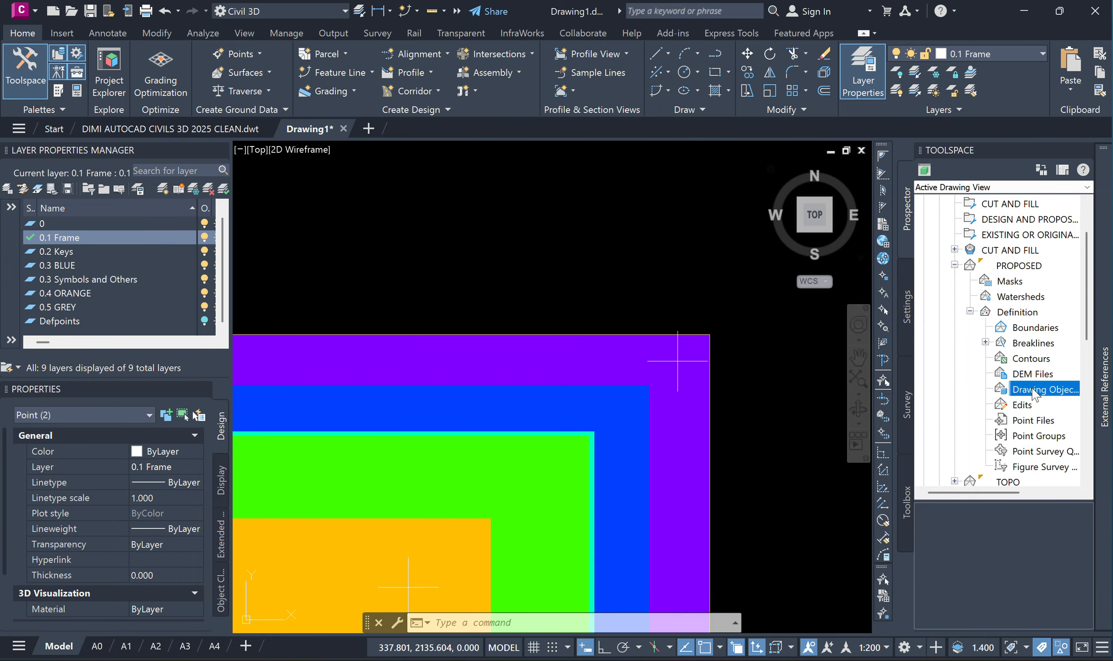
right_click(1033, 393)
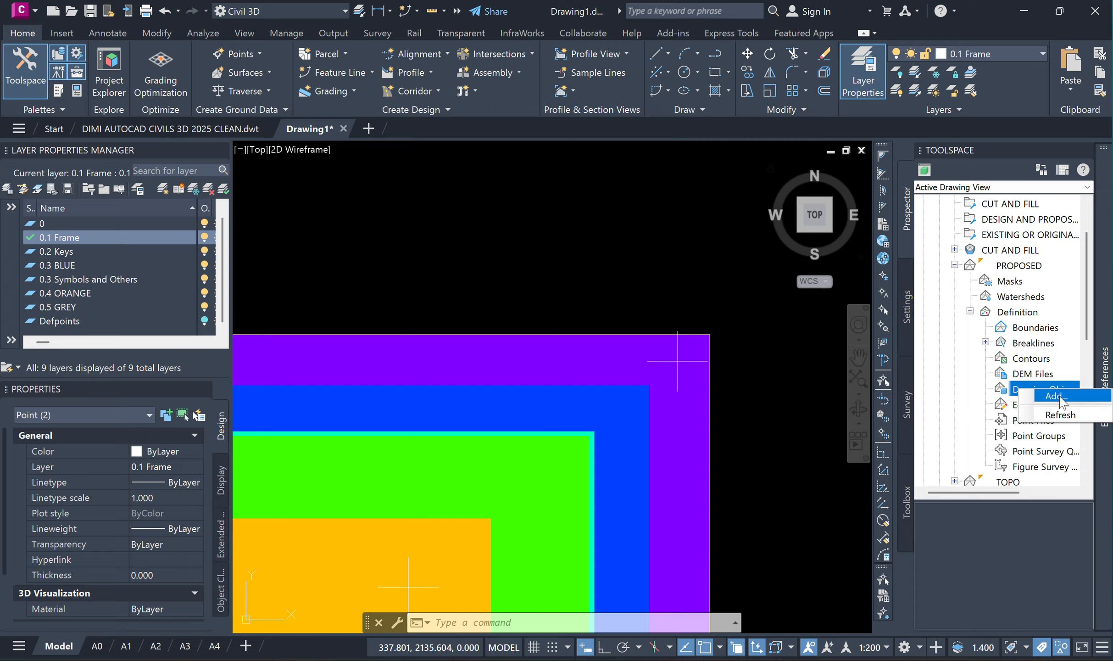
click(1055, 397)
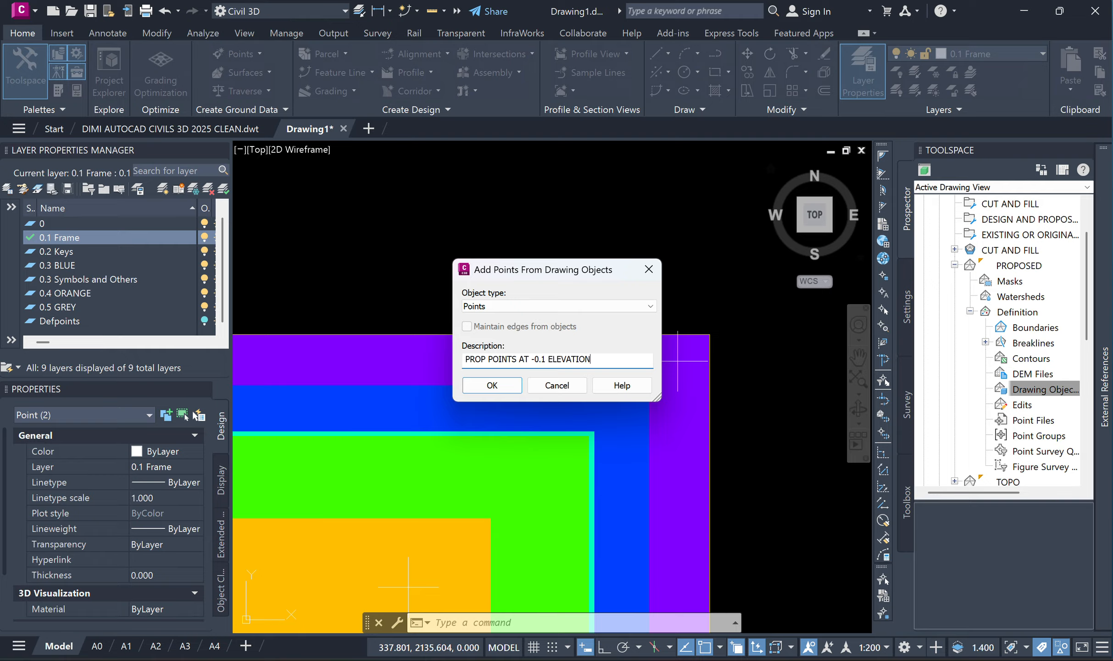
click(481, 394)
click(1020, 375)
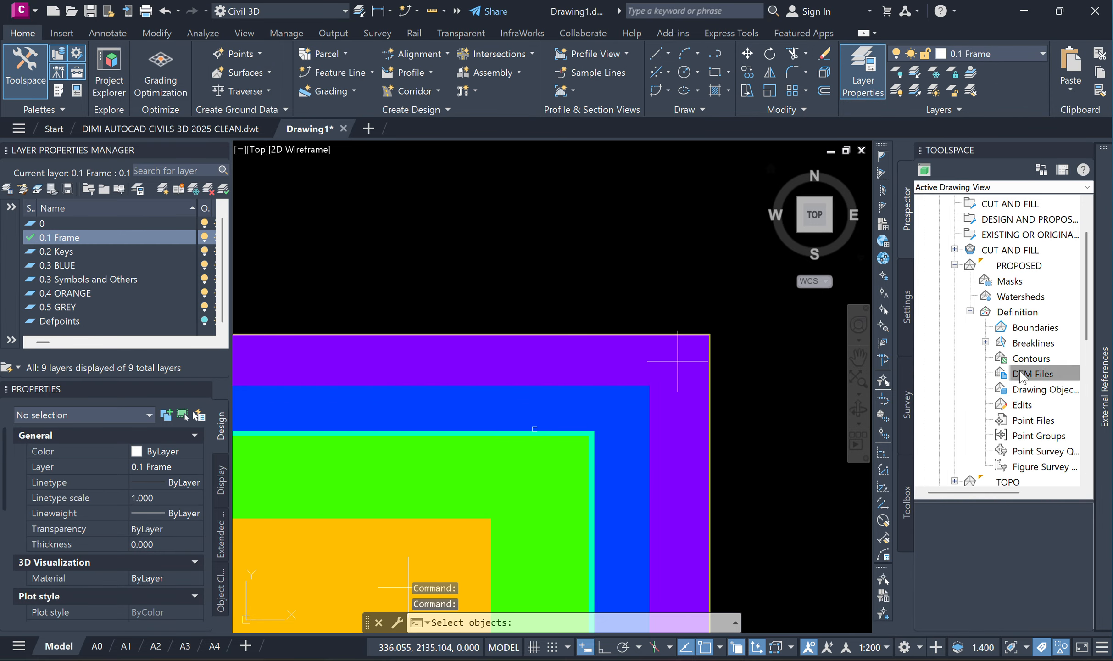
click(1027, 391)
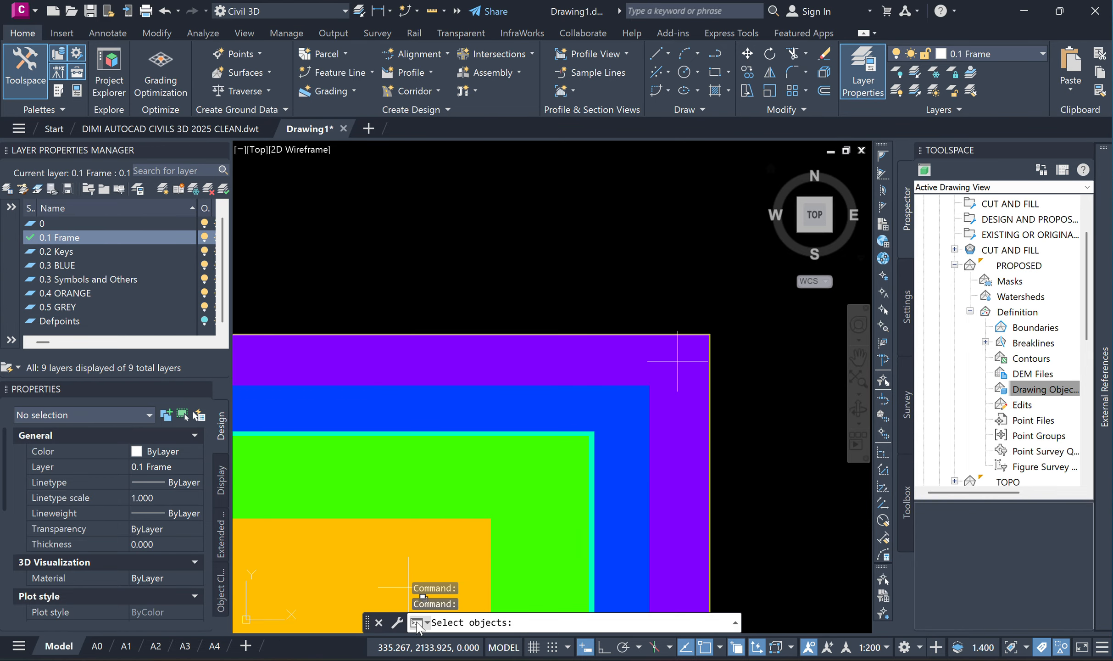
Step: Pick the four lowered points just inside the square's corners and add them to the PROPOSED surface
click(678, 361)
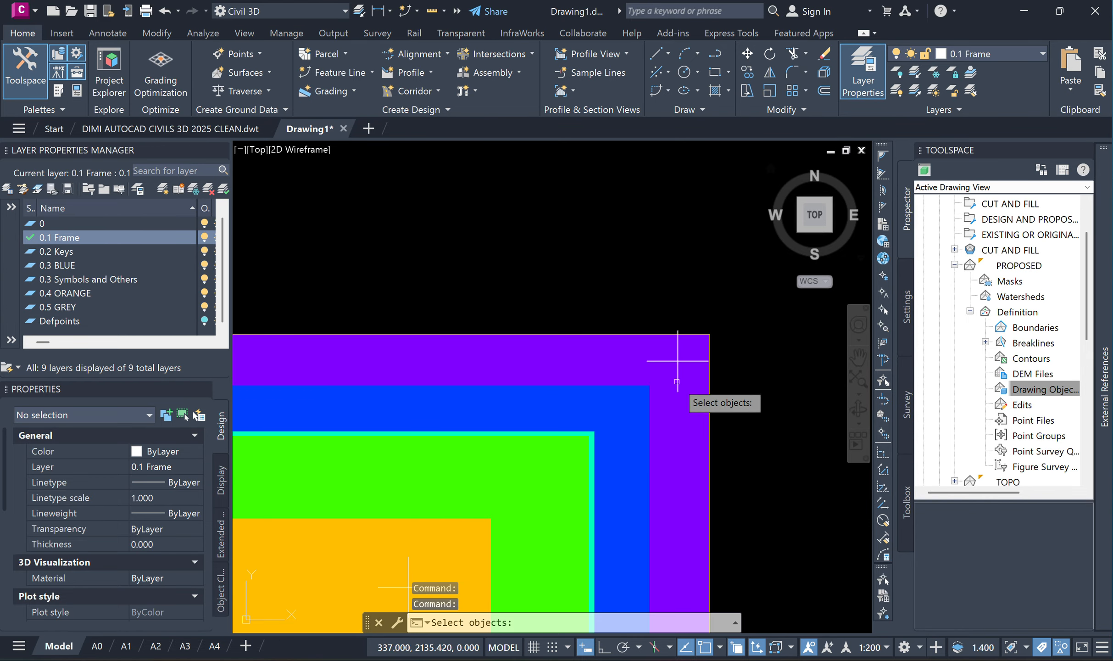
scroll(678, 361, down, 3)
scroll(358, 308, up, 8)
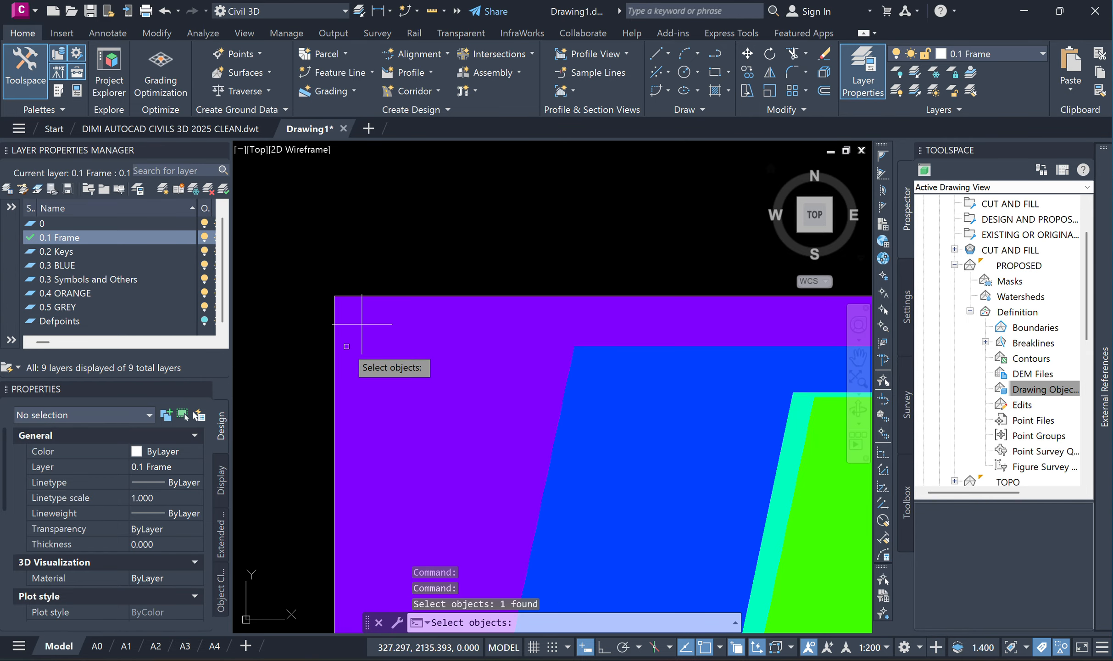
click(312, 297)
scroll(317, 299, down, 5)
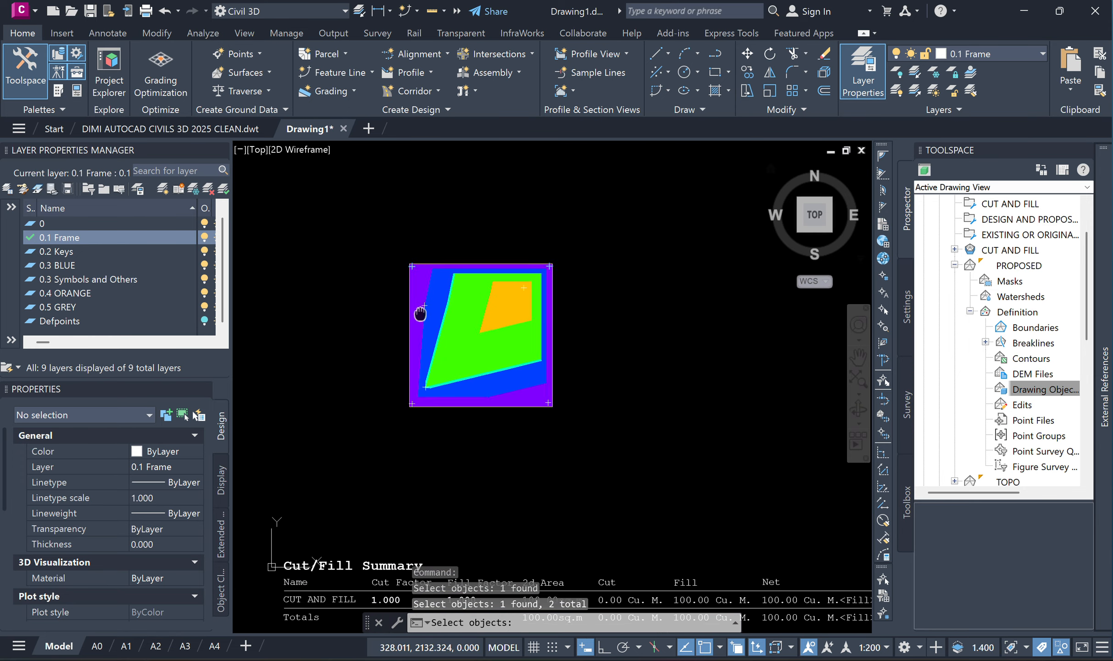
scroll(425, 367, up, 6)
click(431, 417)
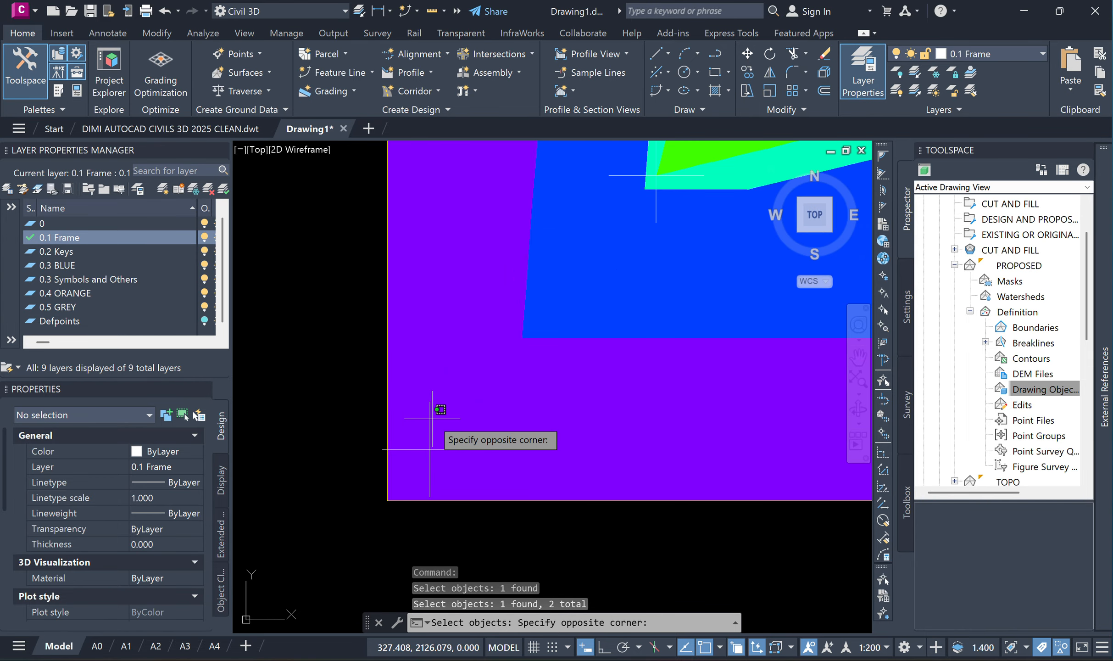
click(464, 407)
click(430, 423)
scroll(448, 401, down, 6)
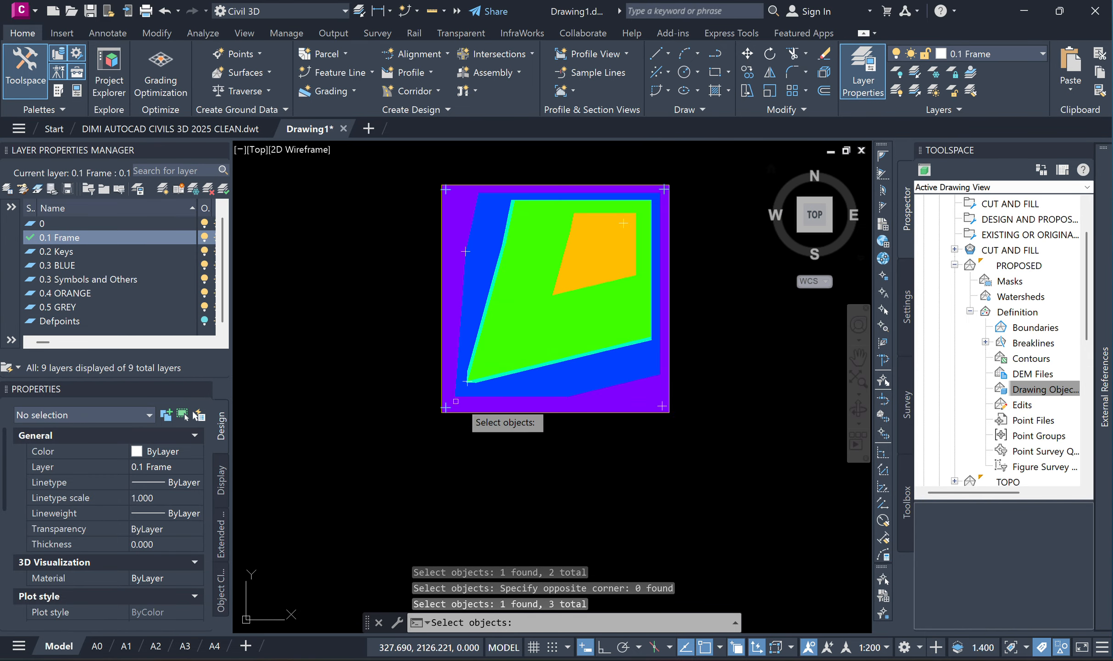
middle_drag(609, 389, 516, 398)
scroll(515, 398, up, 5)
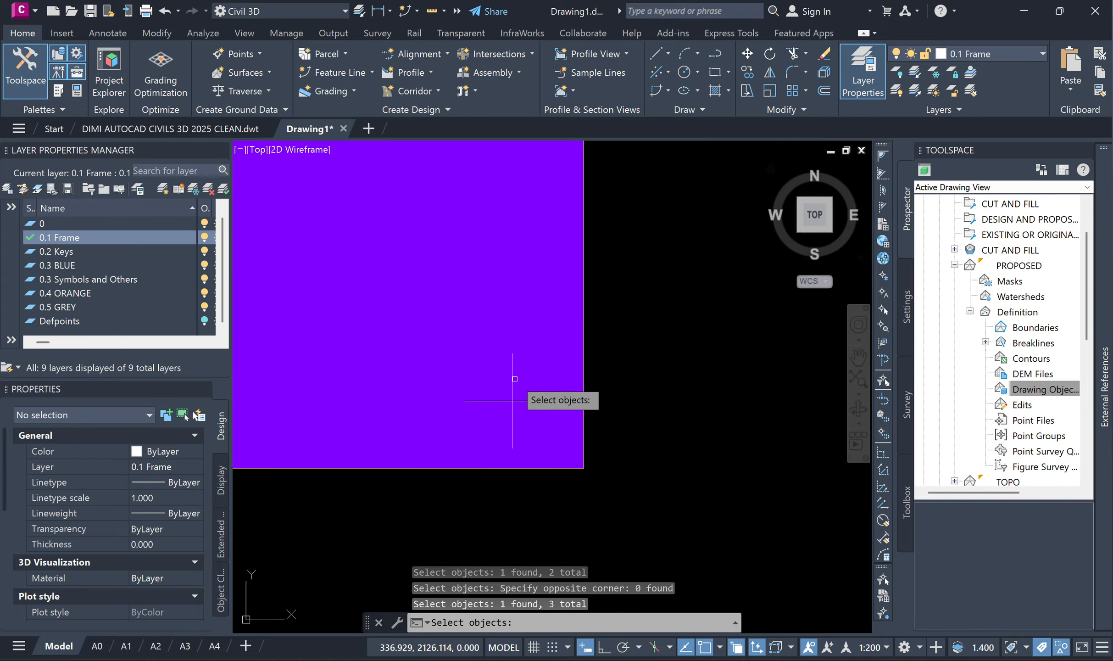
click(512, 401)
scroll(512, 400, down, 4)
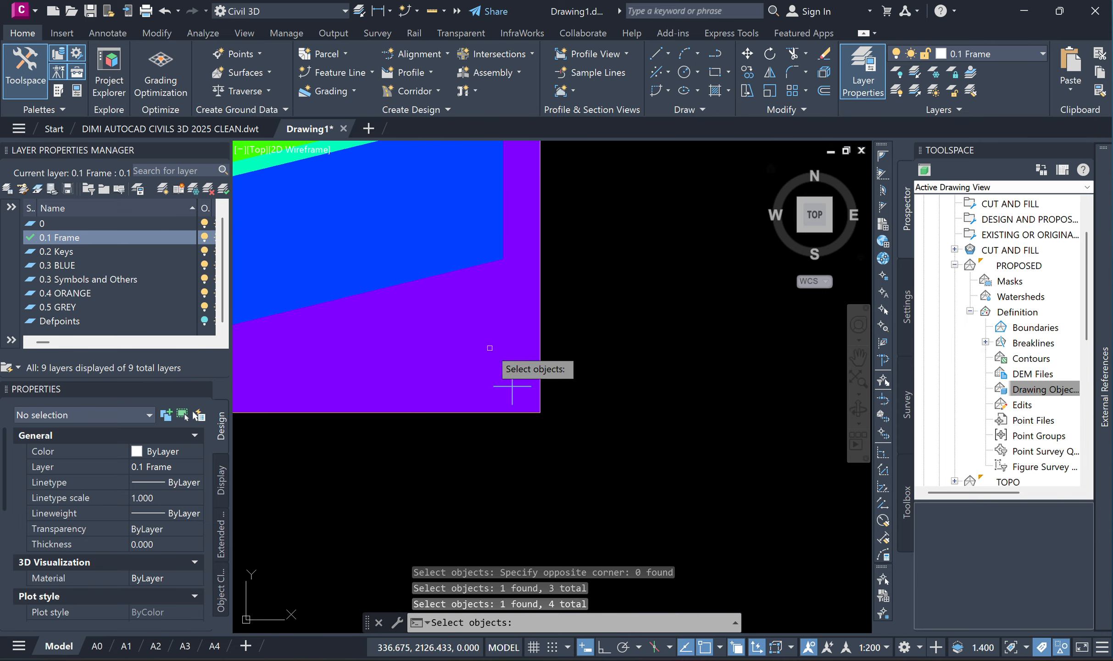
key(Return)
Step: Examine the PROPOSED surface's reshaped form in 3D with the Object Viewer and close the viewer
scroll(485, 347, down, 5)
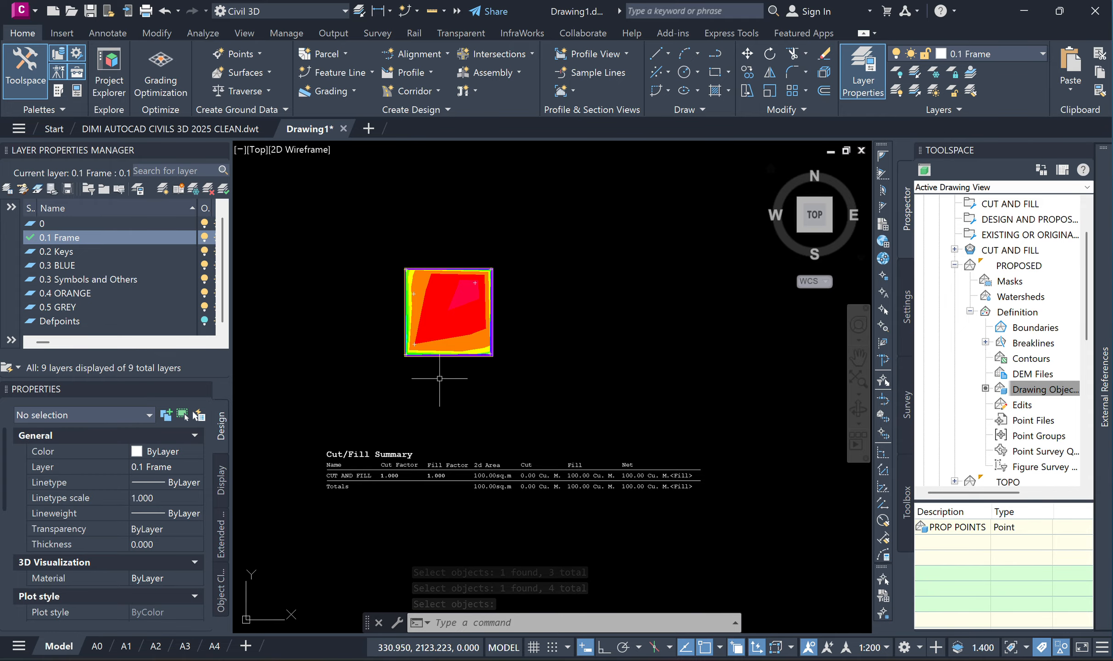
scroll(411, 344, up, 6)
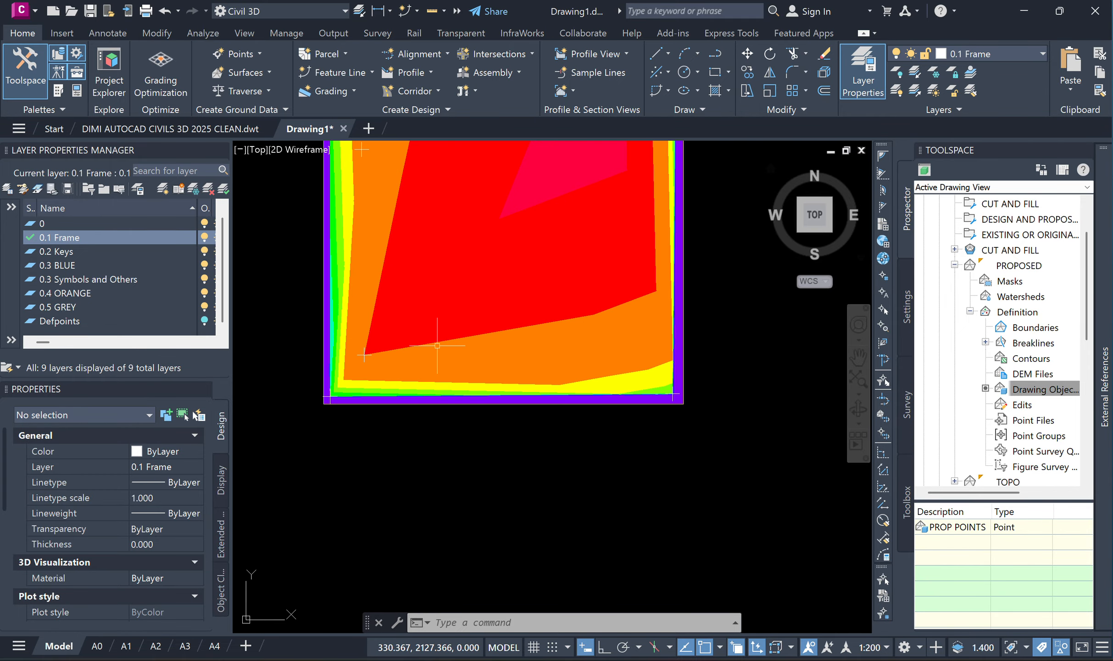
middle_drag(425, 278, 521, 408)
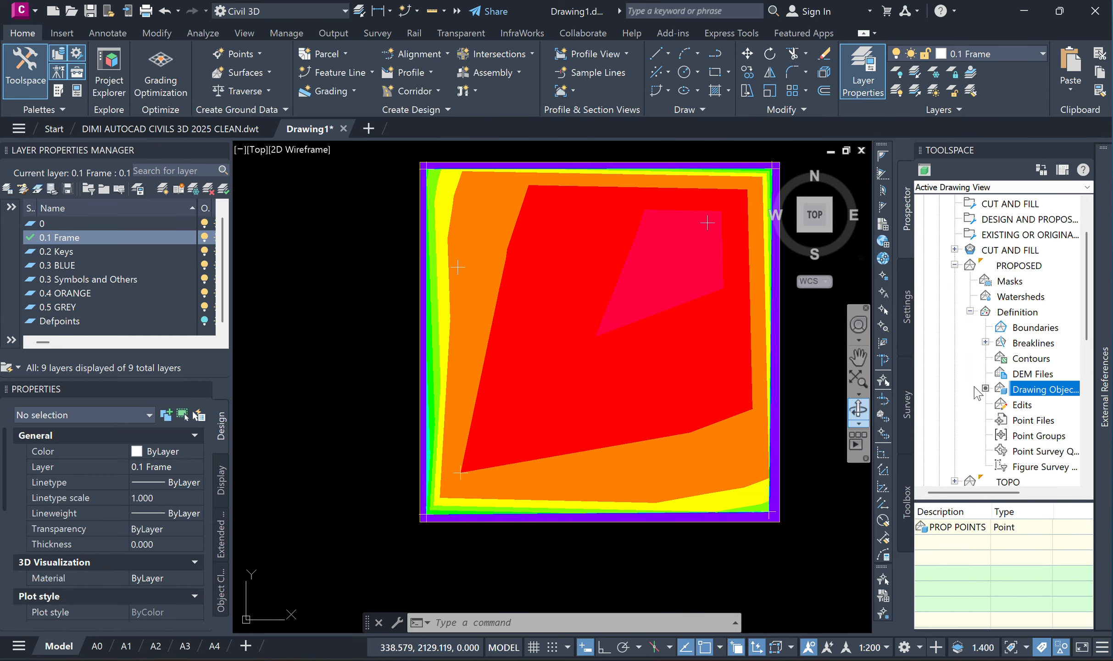
right_click(1017, 268)
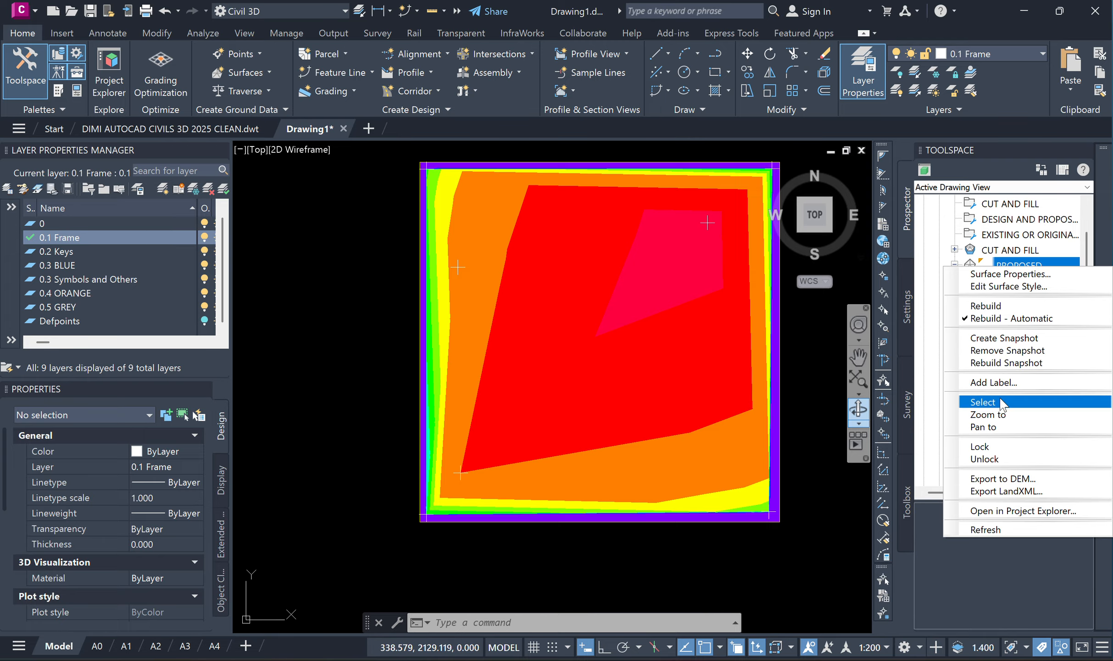
click(982, 402)
right_click(487, 433)
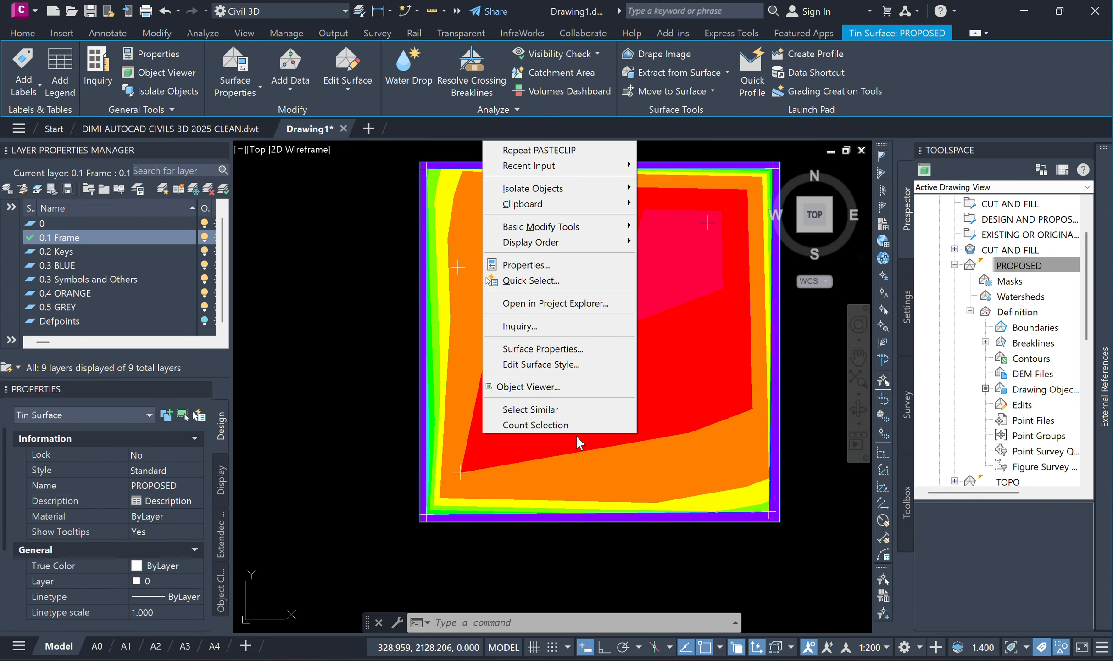
click(540, 388)
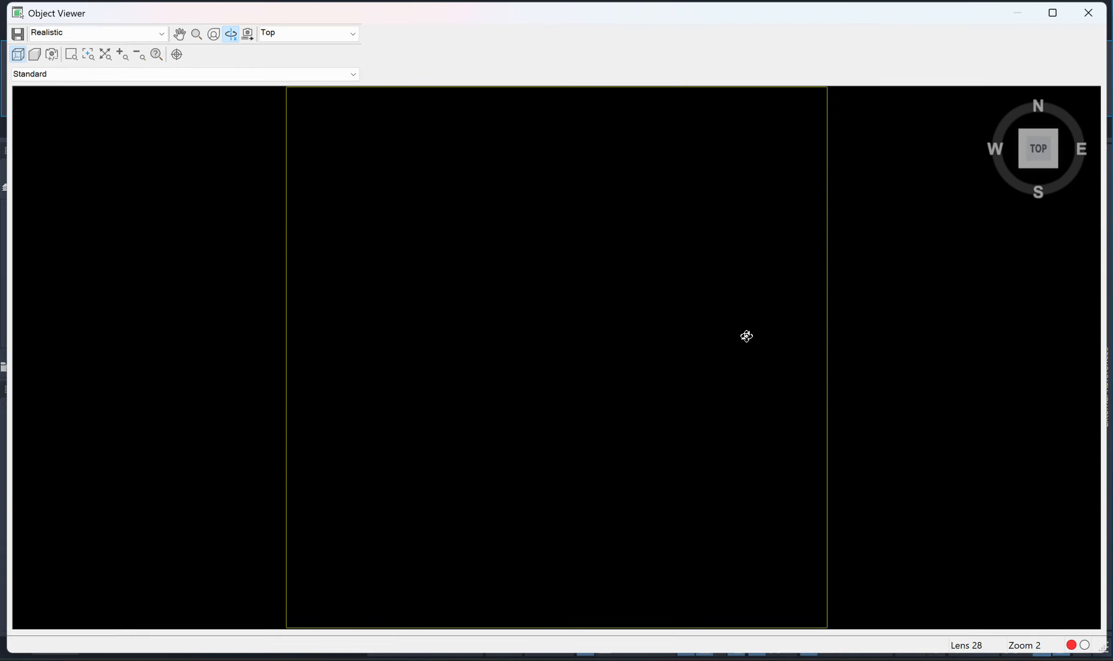
mouse_move(771, 240)
mouse_down()
mouse_move(703, 348)
mouse_move(584, 412)
mouse_move(595, 302)
mouse_move(571, 388)
mouse_move(571, 318)
mouse_move(597, 317)
mouse_move(591, 371)
mouse_move(681, 415)
mouse_move(519, 415)
mouse_move(671, 469)
mouse_move(537, 415)
mouse_move(419, 402)
mouse_move(623, 437)
mouse_move(487, 397)
mouse_move(571, 390)
mouse_move(323, 390)
mouse_move(410, 402)
mouse_move(571, 397)
mouse_move(621, 430)
mouse_move(624, 408)
mouse_move(663, 402)
mouse_move(388, 389)
mouse_move(472, 384)
mouse_move(551, 400)
mouse_move(537, 471)
mouse_move(443, 404)
mouse_move(372, 405)
mouse_move(450, 400)
mouse_move(365, 375)
mouse_move(542, 403)
mouse_move(772, 342)
mouse_up()
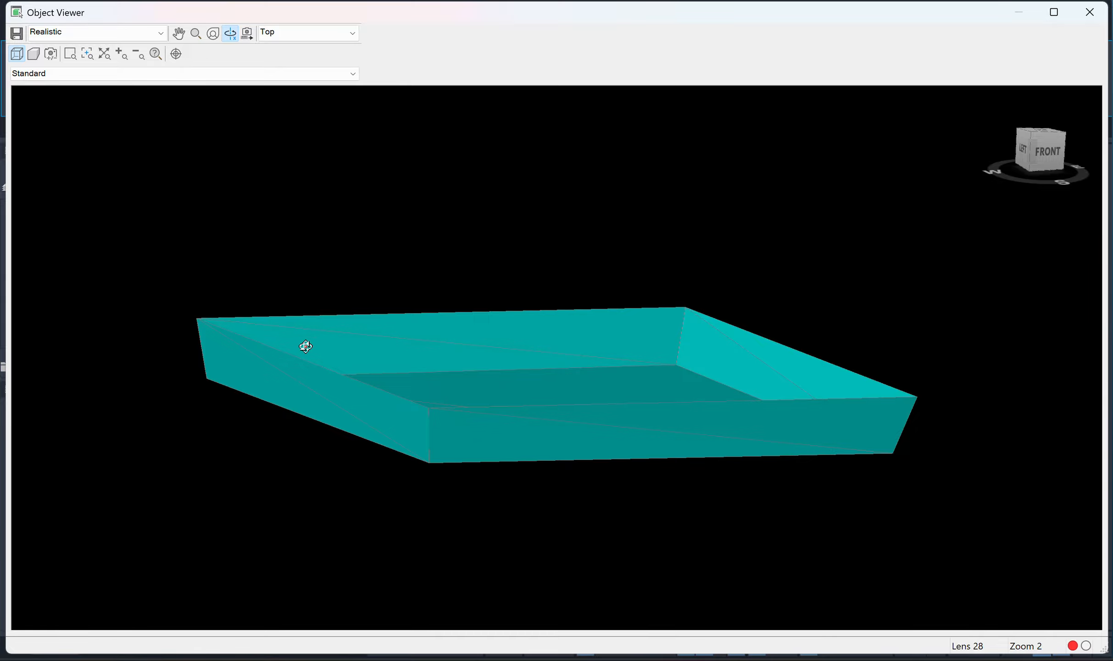
drag(810, 367, 574, 312)
click(1087, 18)
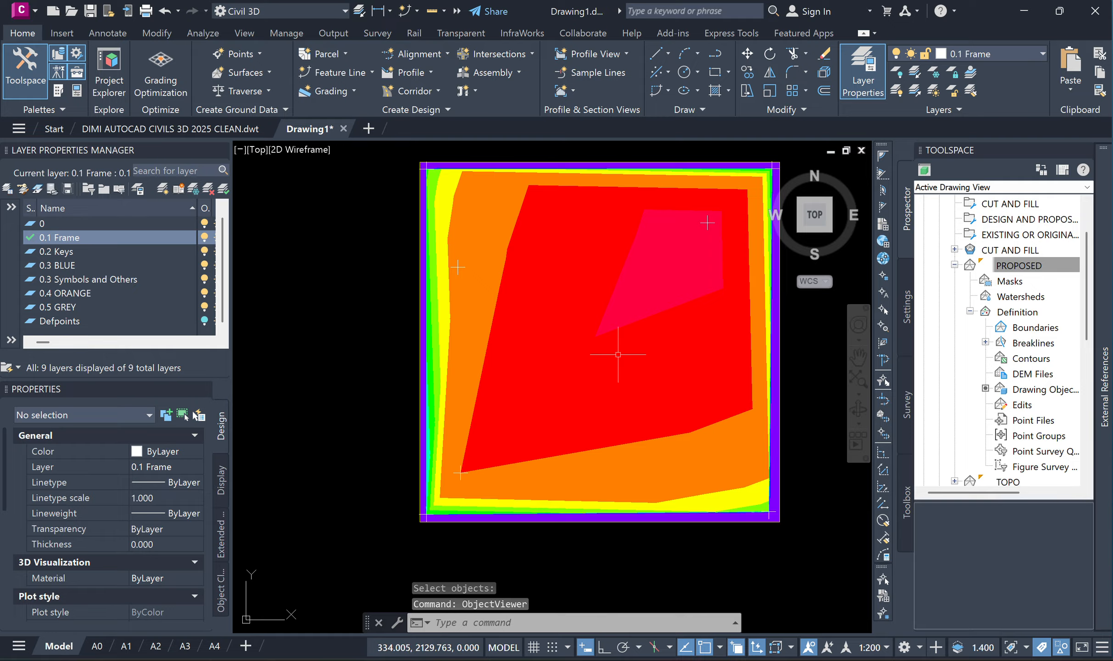
Step: Check the CUT AND FILL surface's adjusted cut, fill and net volumes in the Volumes Dashboard and close it
middle_drag(688, 269, 664, 270)
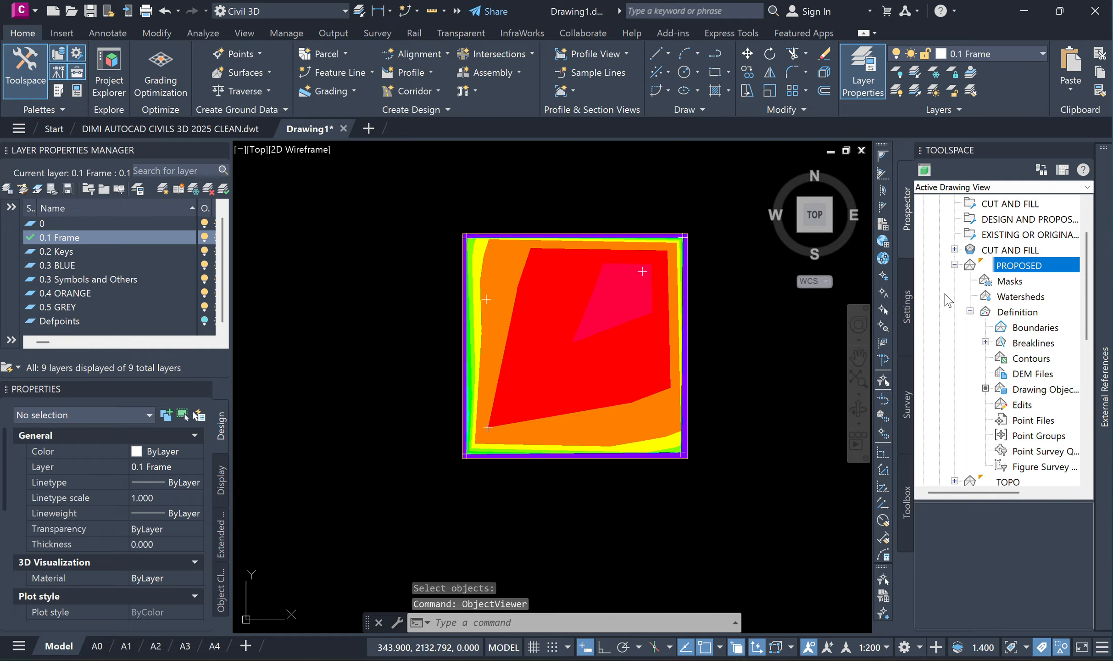
right_click(1009, 250)
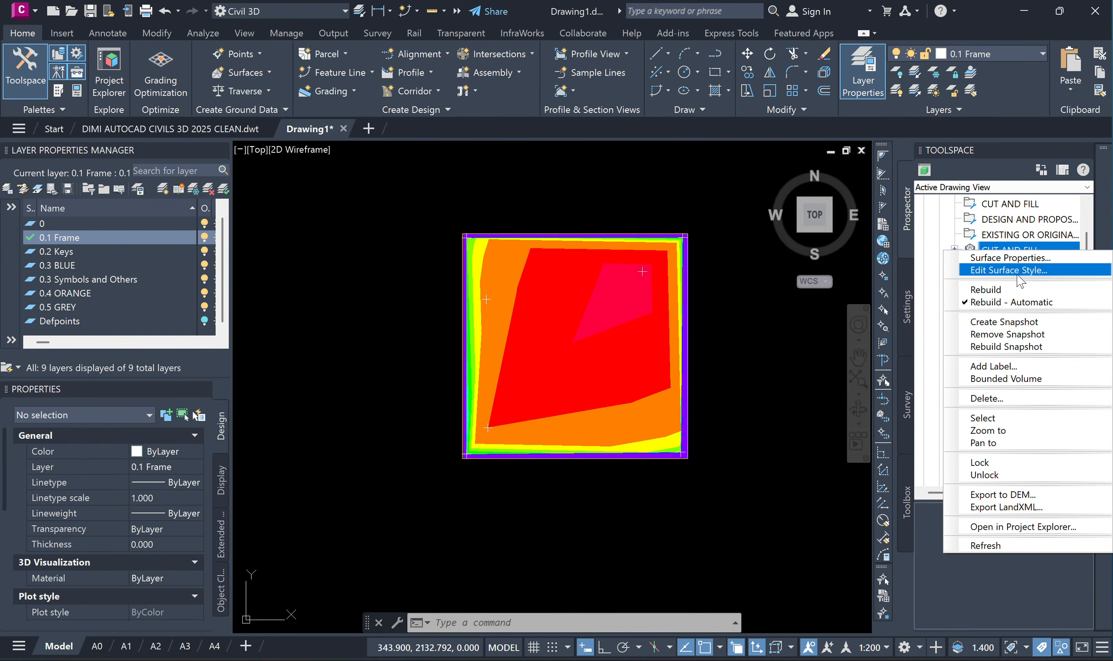
click(988, 418)
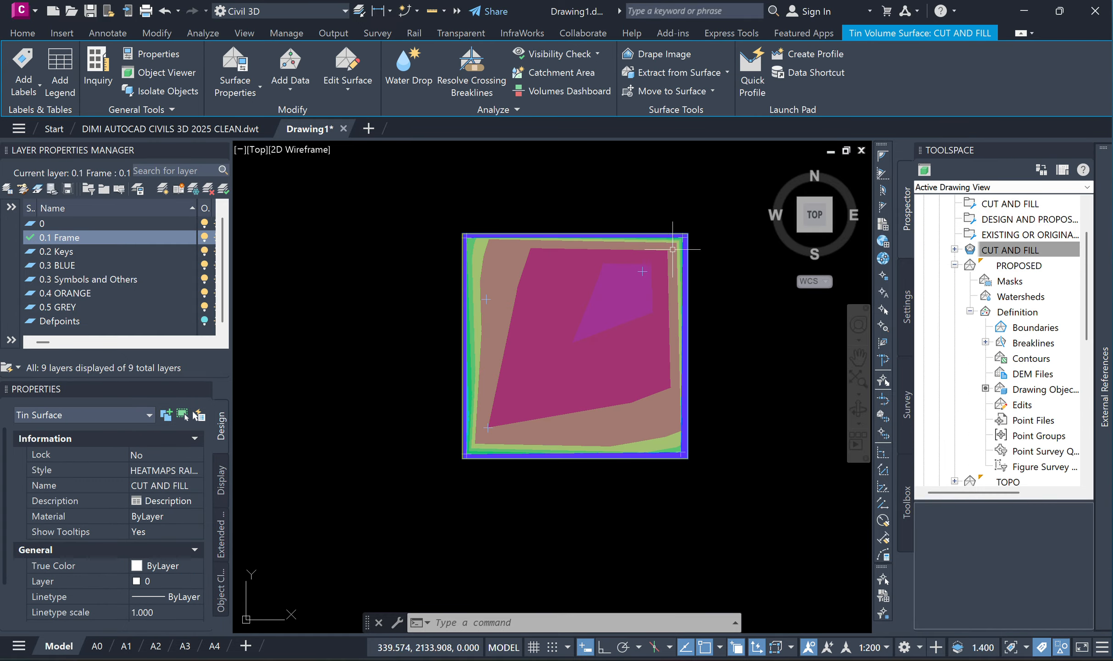
click(540, 89)
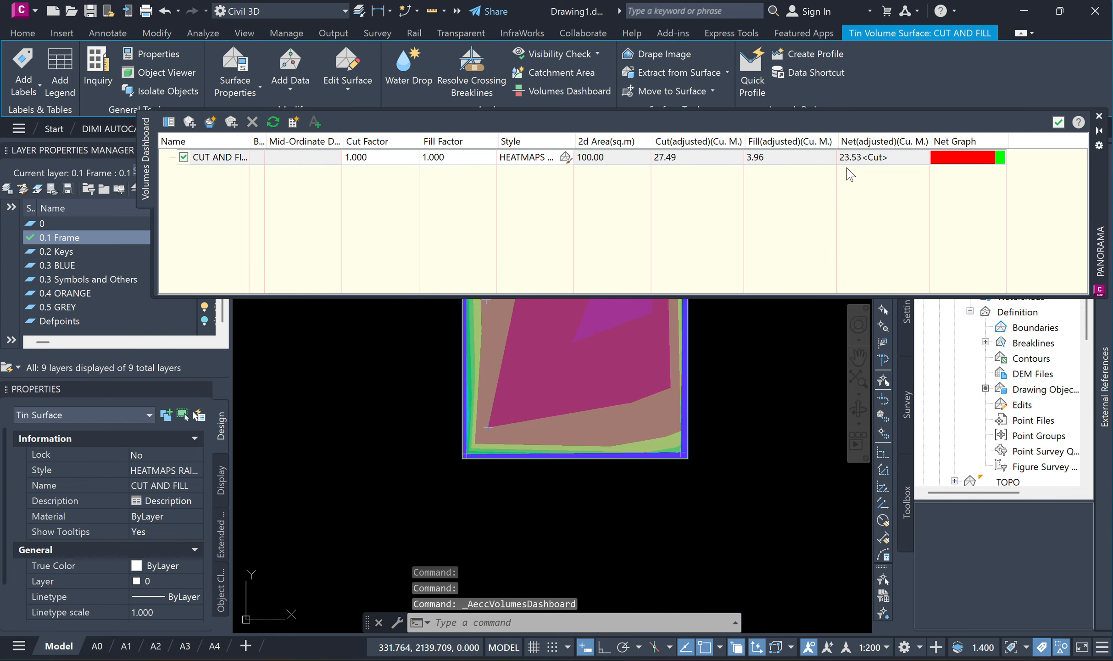
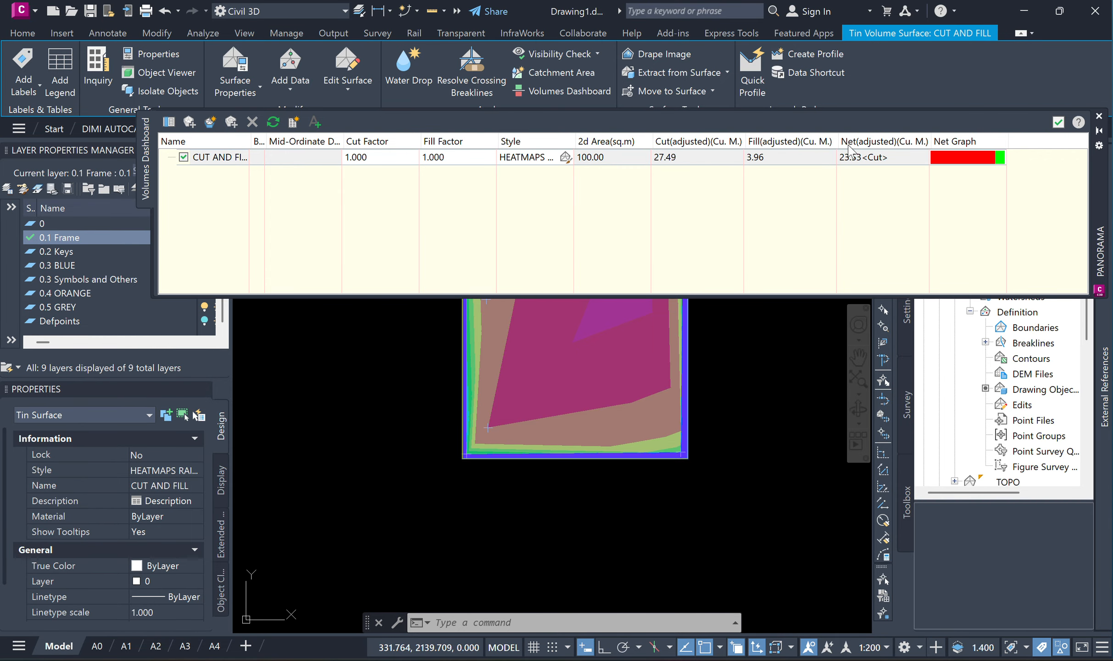
click(1058, 123)
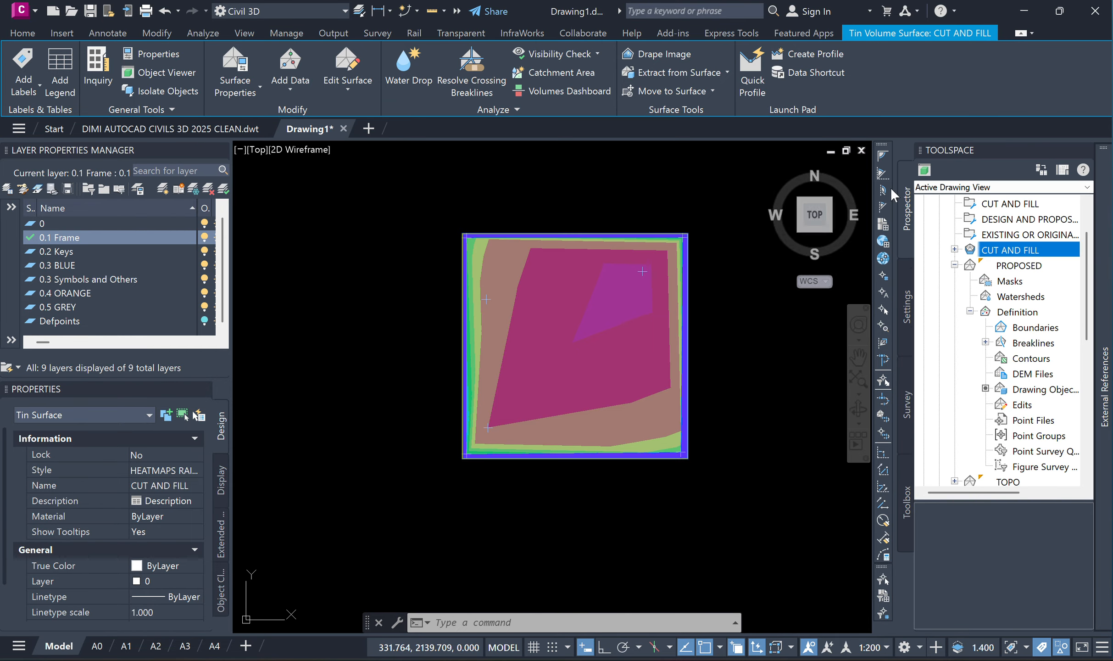
Step: Delete the outdated Cut/Fill Summary table below the CUT AND FILL surface
scroll(578, 354, down, 2)
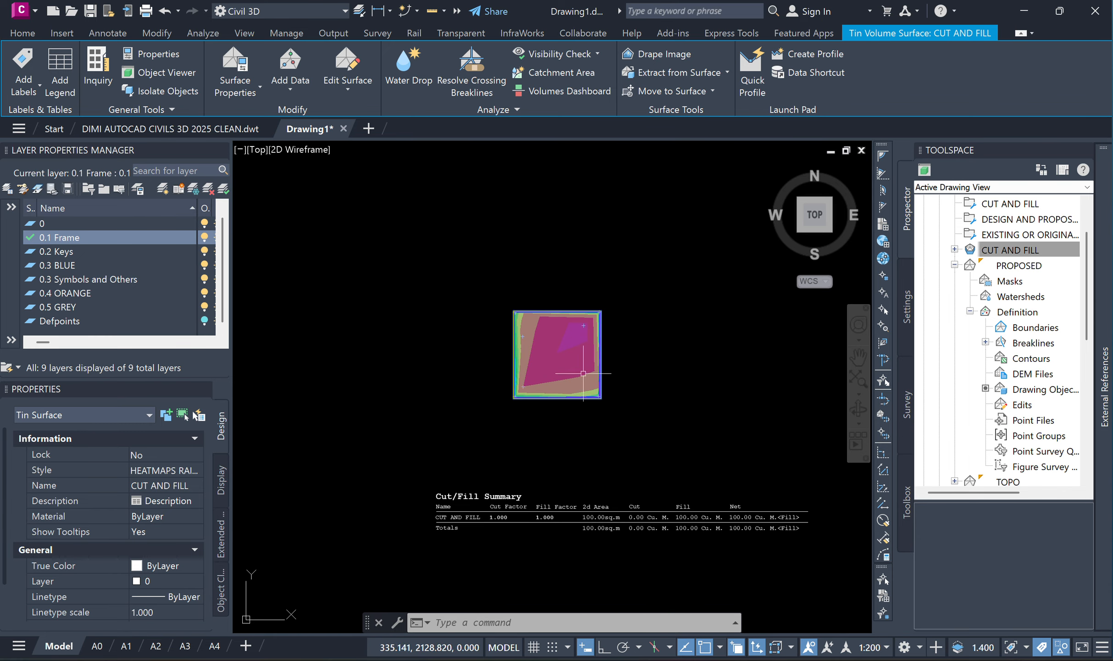
scroll(579, 440, up, 2)
mouse_move(738, 520)
middle_down()
mouse_move(567, 385)
mouse_move(499, 378)
middle_up()
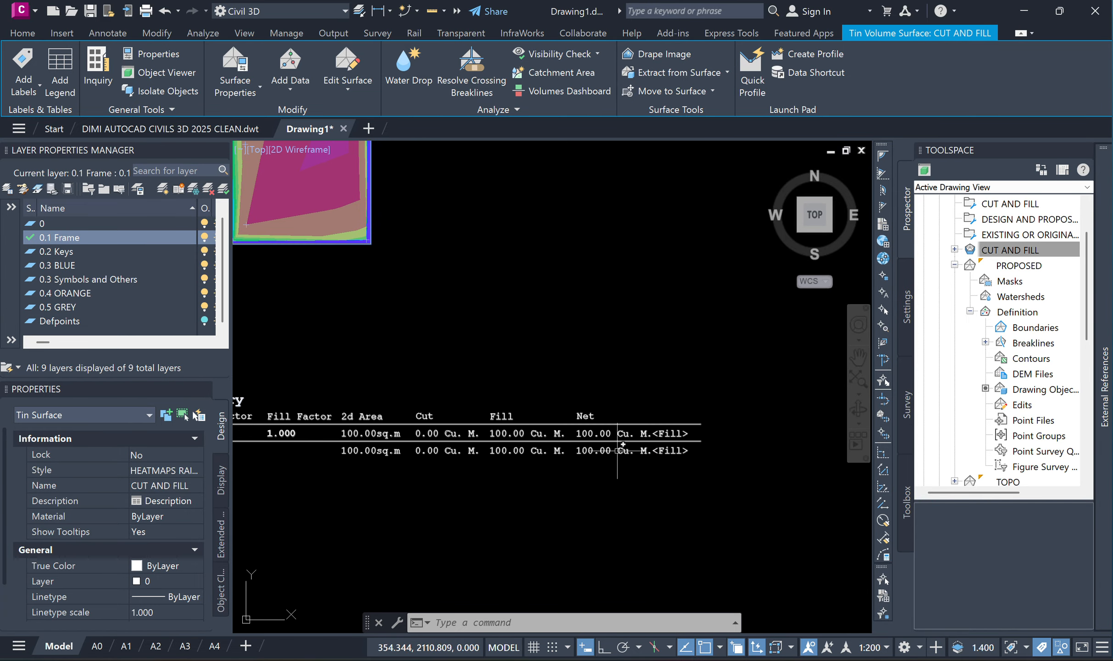
mouse_move(465, 399)
middle_down()
mouse_move(635, 460)
mouse_move(537, 436)
middle_up()
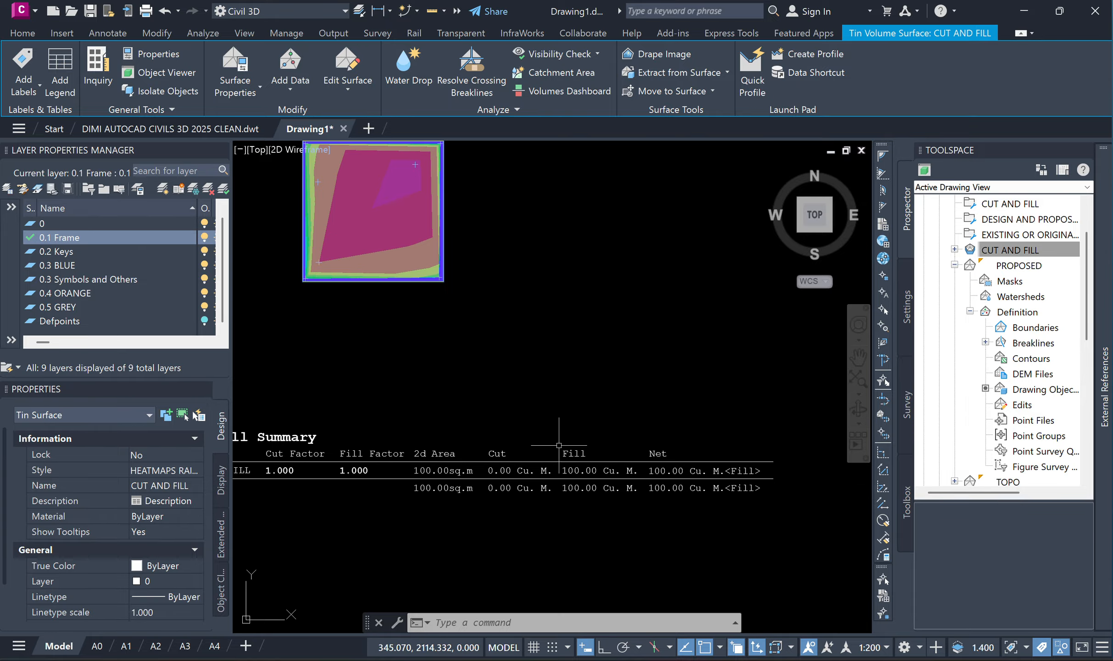
key(Escape)
key(Escape)
click(655, 468)
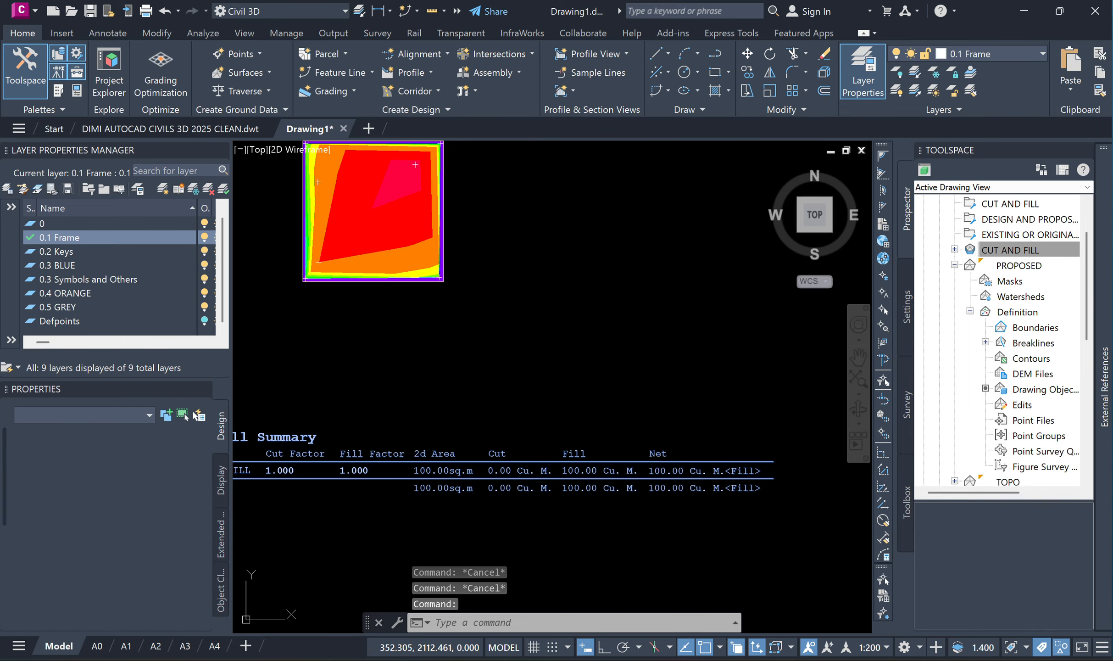
key(Delete)
middle_drag(516, 339, 730, 489)
mouse_move(595, 425)
middle_down()
mouse_move(629, 426)
mouse_move(612, 425)
middle_up()
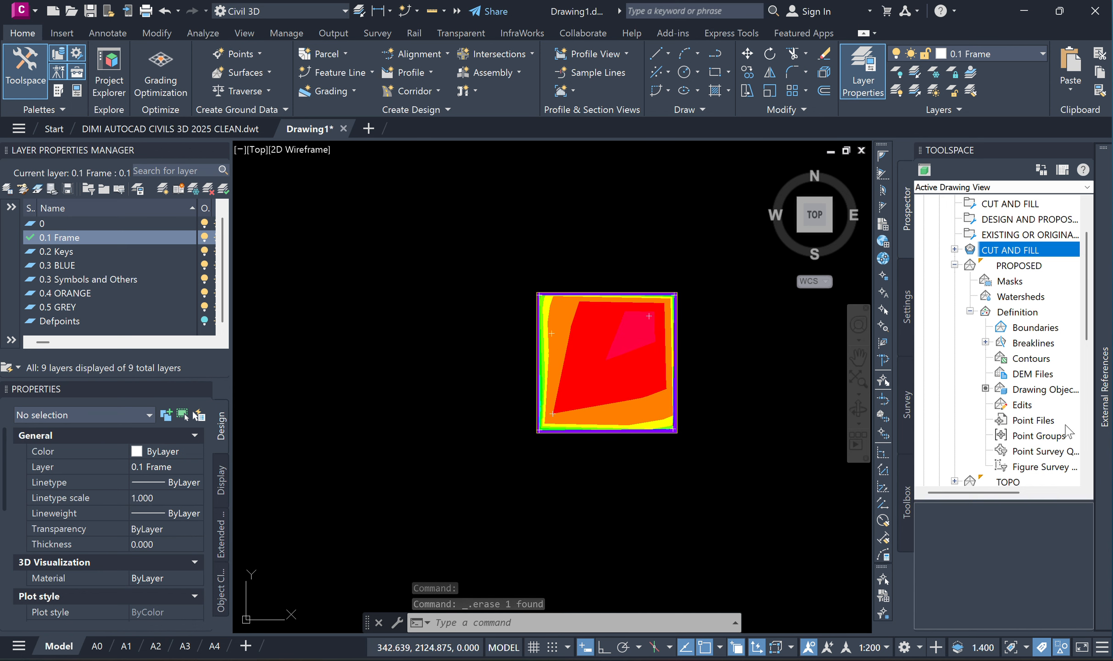
Step: Add a dynamic Elevations legend table for the CUT AND FILL surface, with its upper corner placed west of the square
click(970, 312)
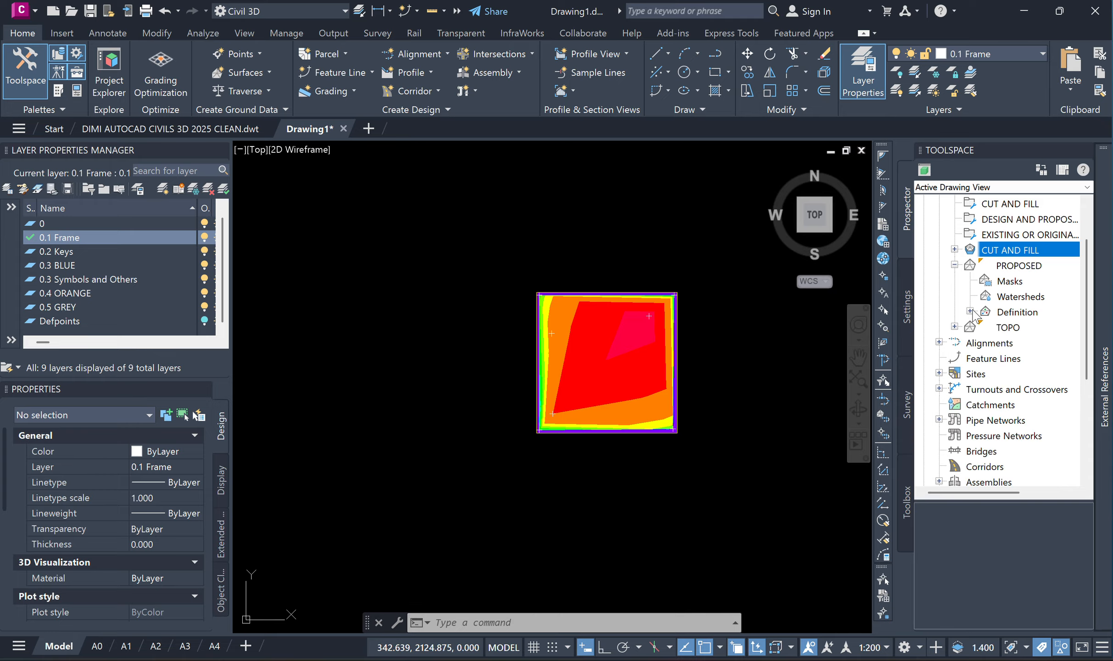
right_click(1027, 250)
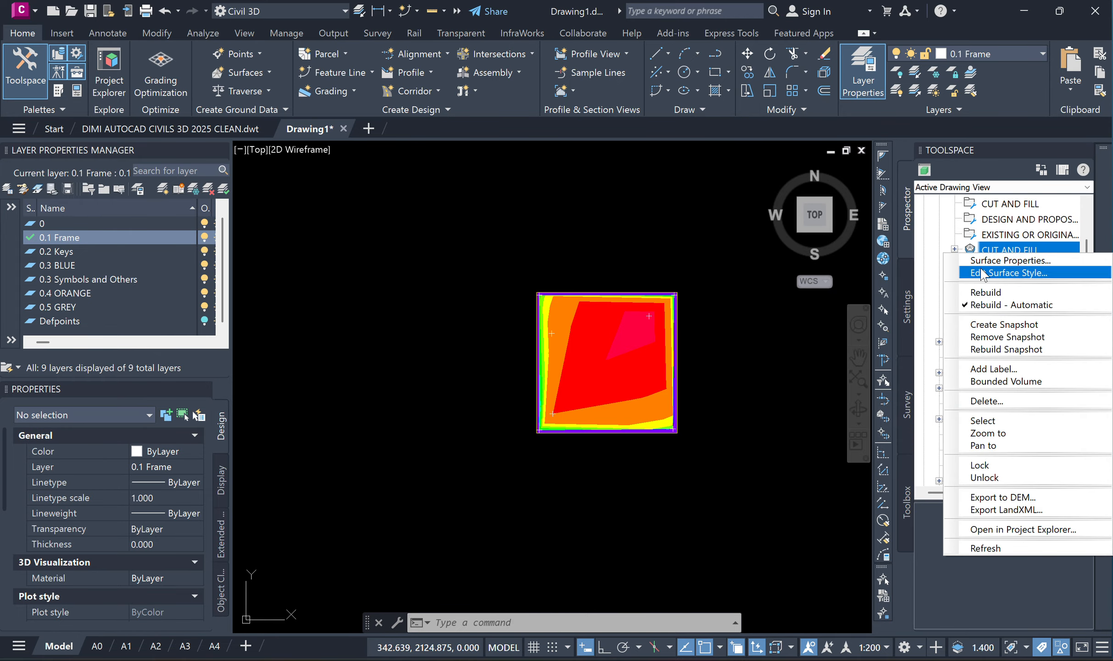
click(1012, 421)
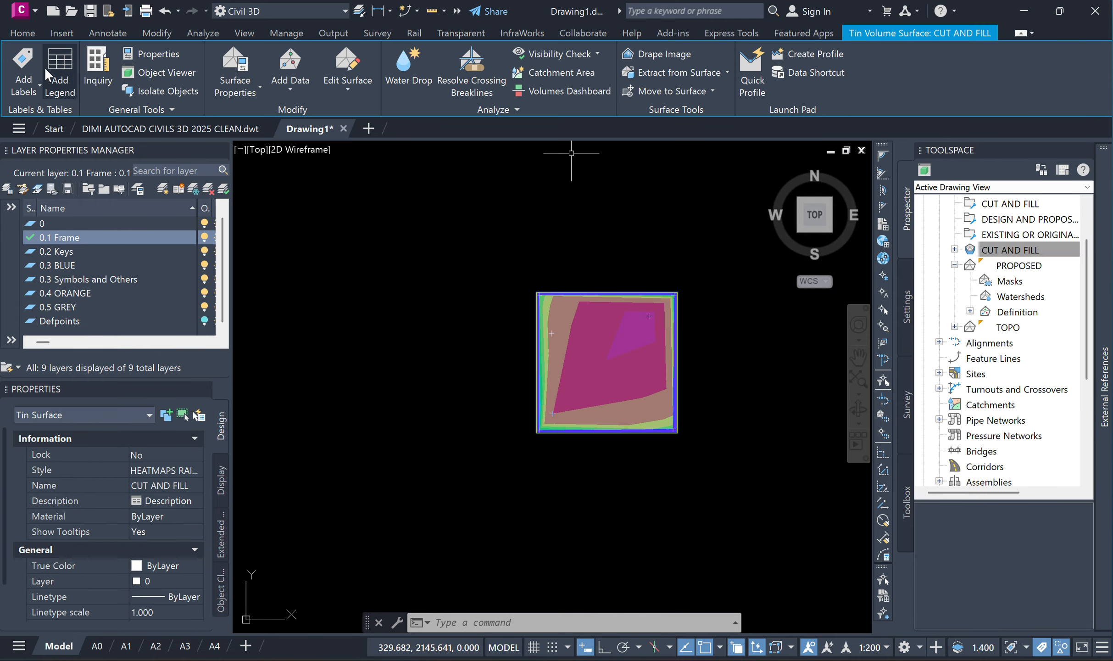
click(59, 85)
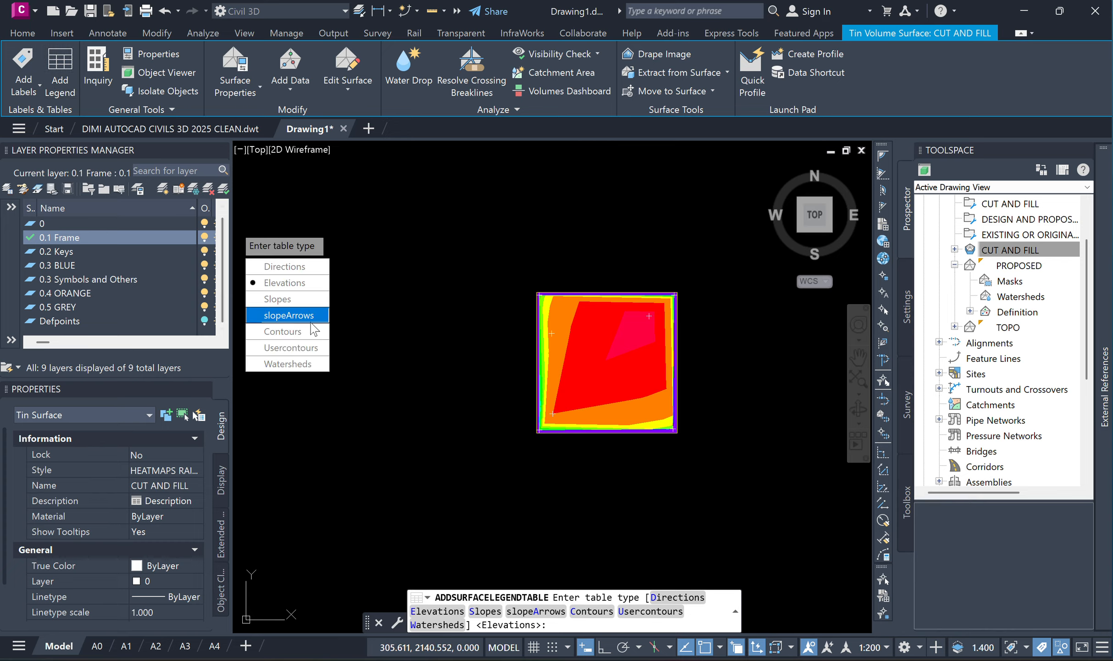
text(e)
key(Return)
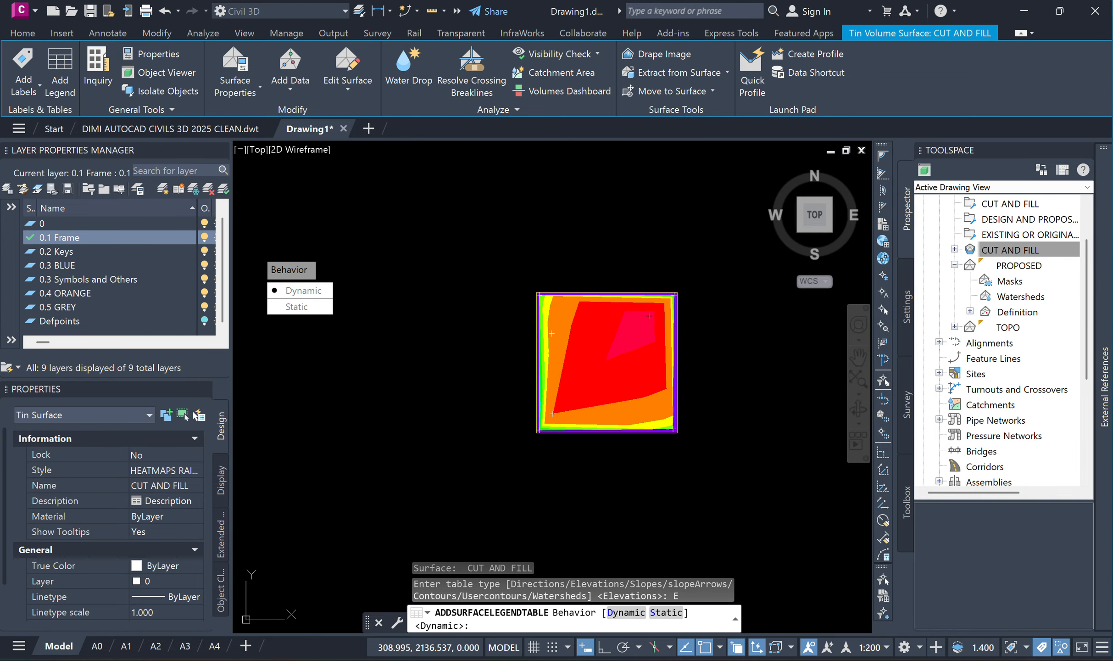
text(d)
key(Return)
click(312, 291)
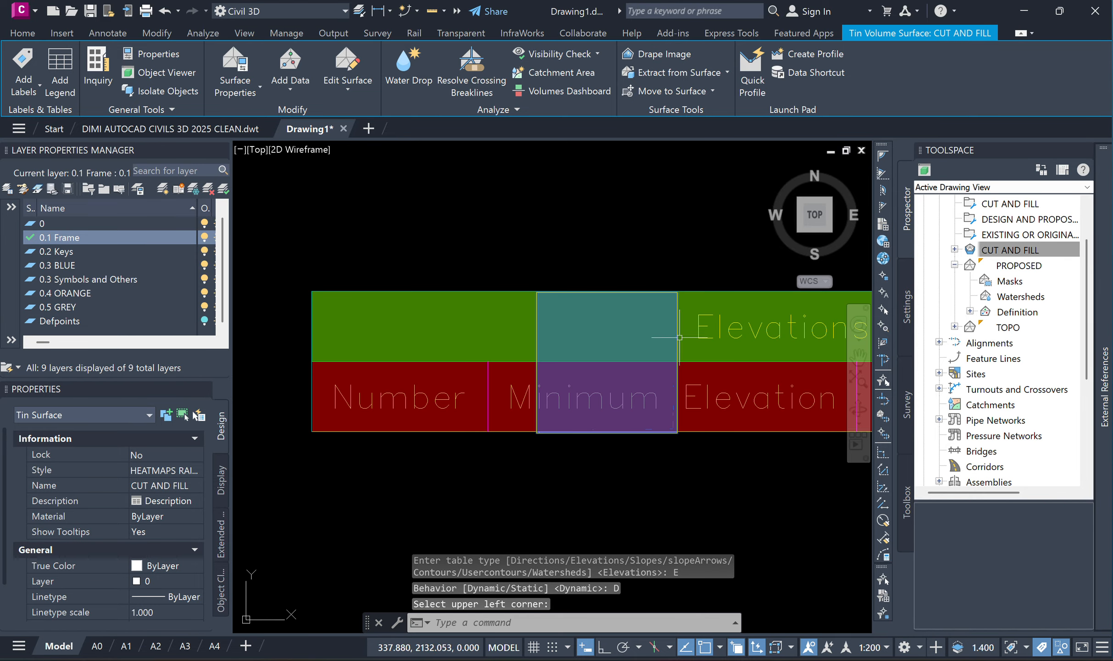
Step: Try to move the legend table together with the still-selected surface to the west, and undo that move
scroll(526, 329, down, 6)
click(478, 339)
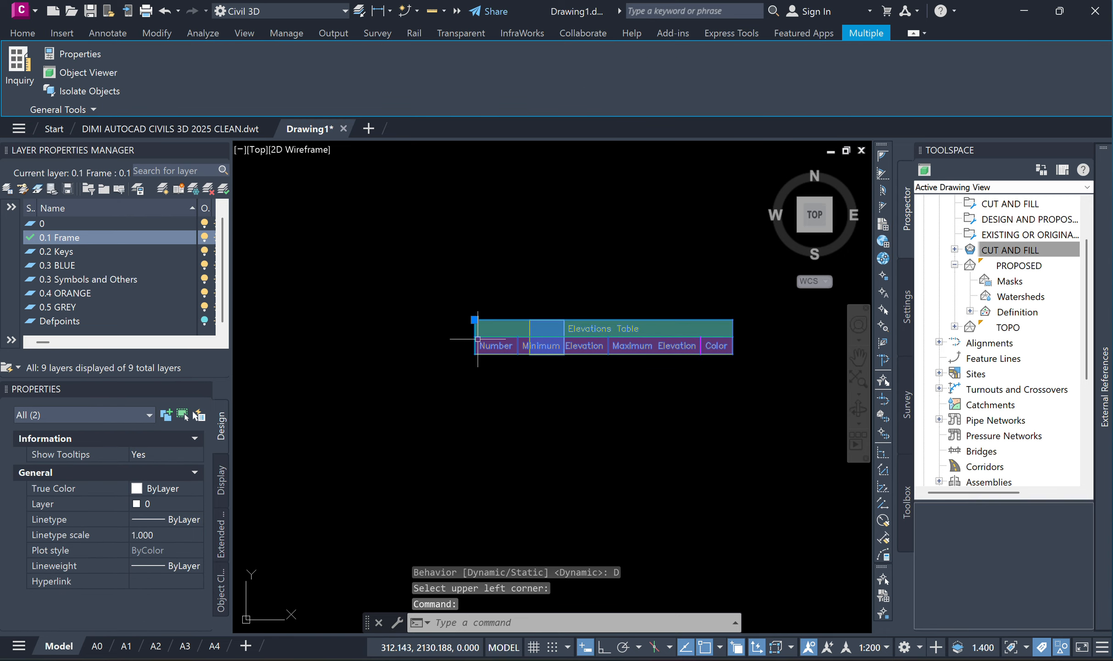
middle_drag(478, 339, 542, 356)
key(Return)
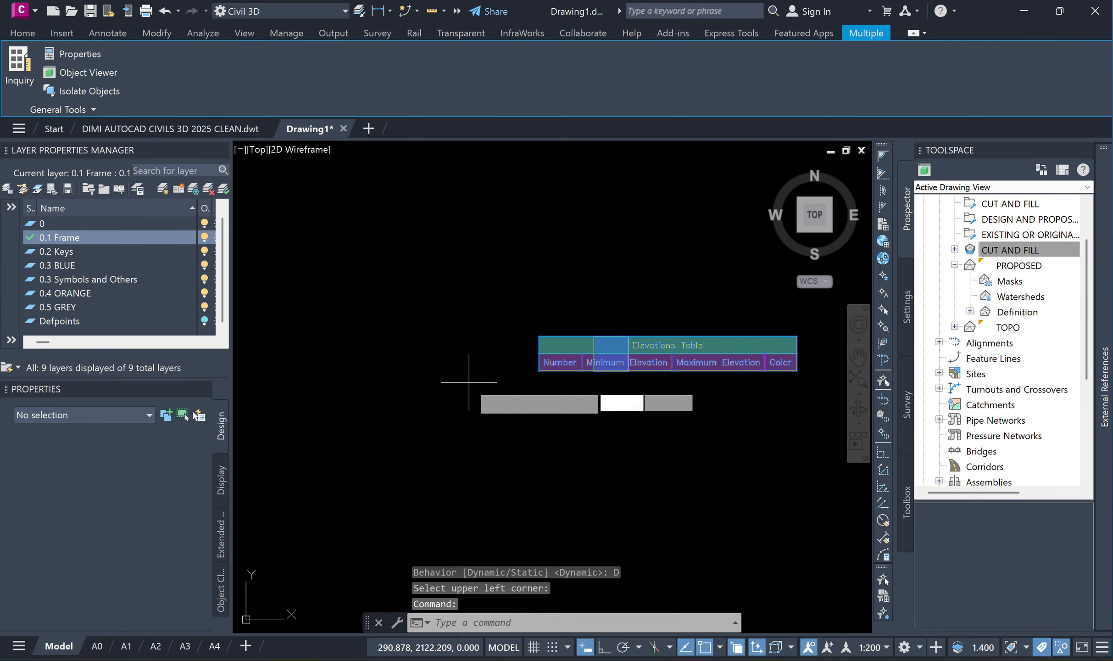
click(497, 388)
middle_drag(281, 380, 372, 369)
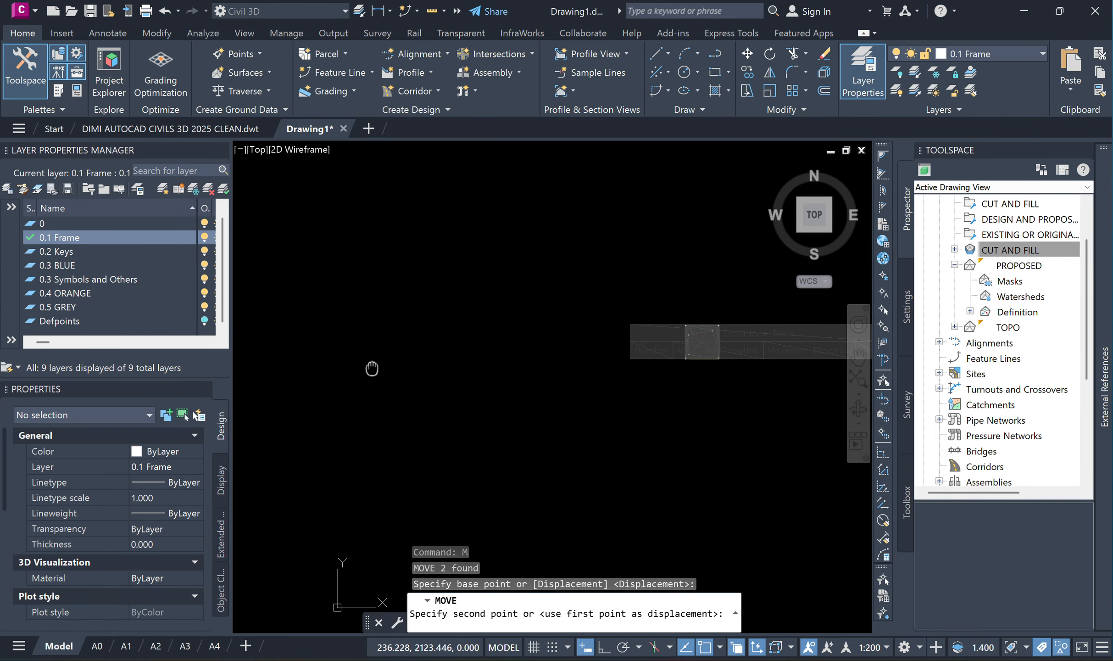
click(351, 388)
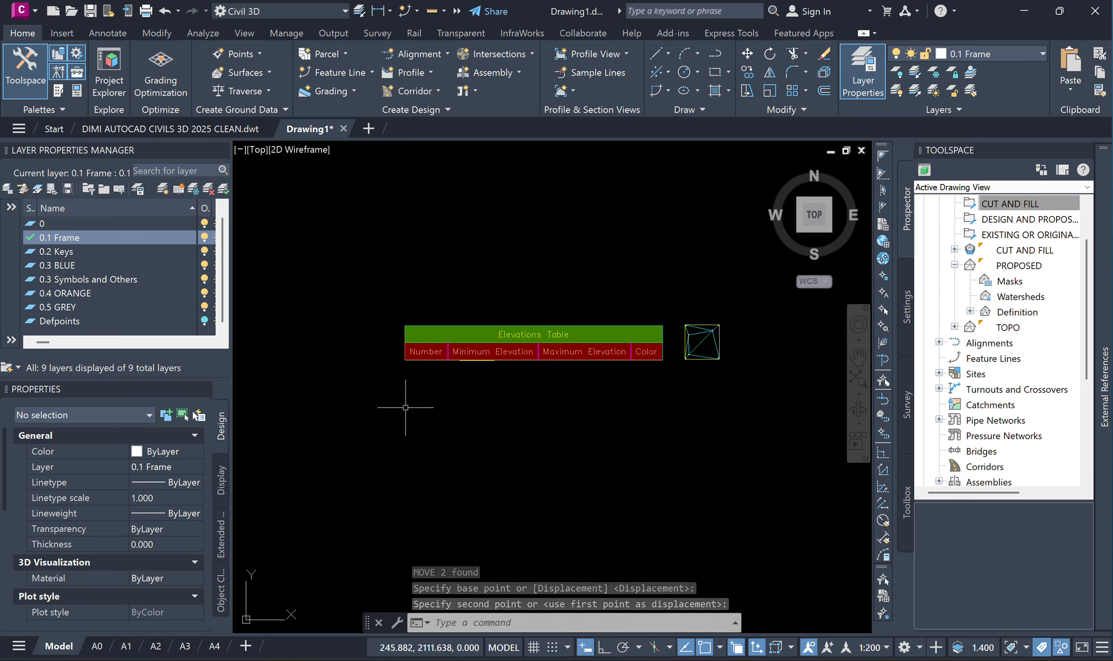
key(ctrl+z)
Step: Move only the Elevations legend table west, clear of the CUT AND FILL surface
mouse_move(517, 394)
middle_down()
mouse_move(463, 393)
mouse_move(461, 377)
middle_up()
key(Escape)
key(Escape)
click(506, 335)
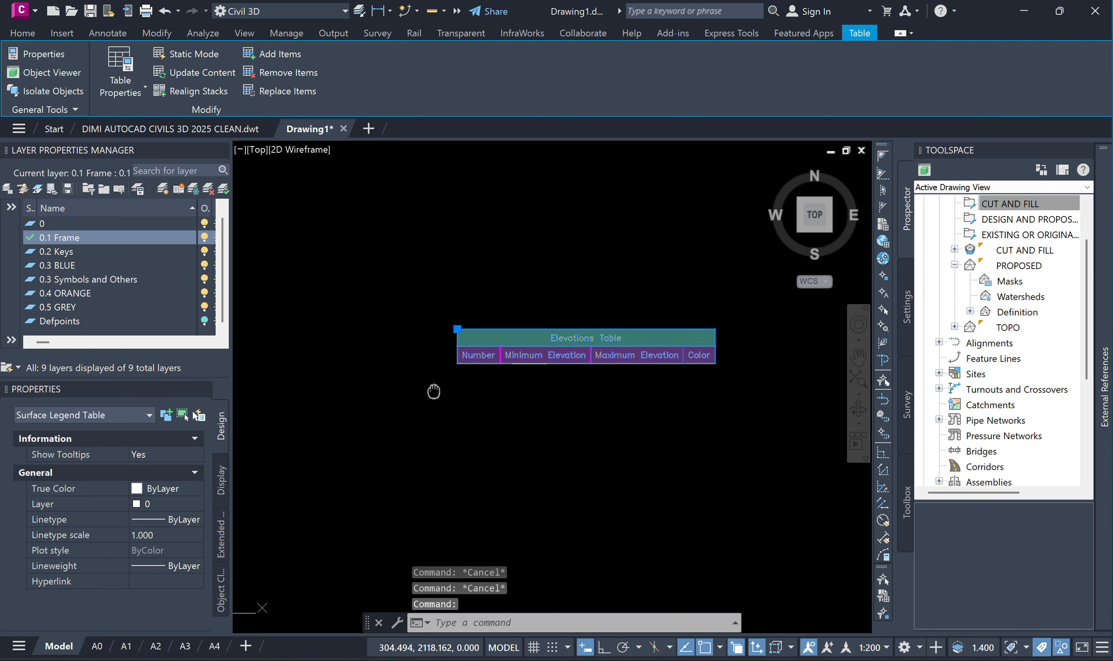
key(space)
click(454, 425)
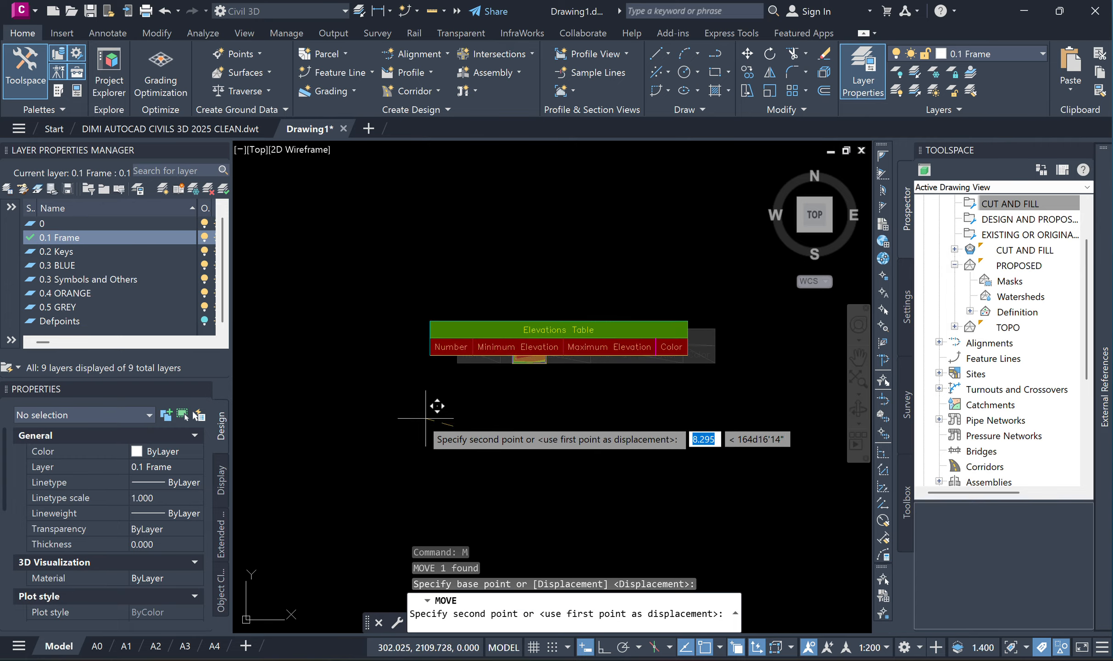
middle_drag(374, 418, 496, 409)
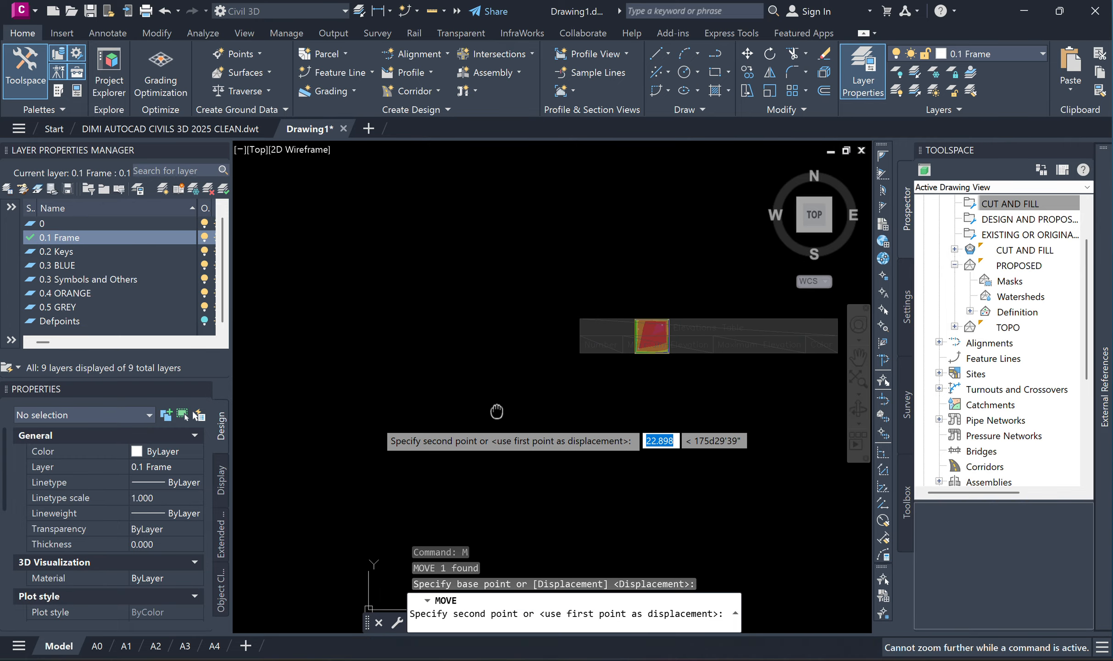
click(304, 413)
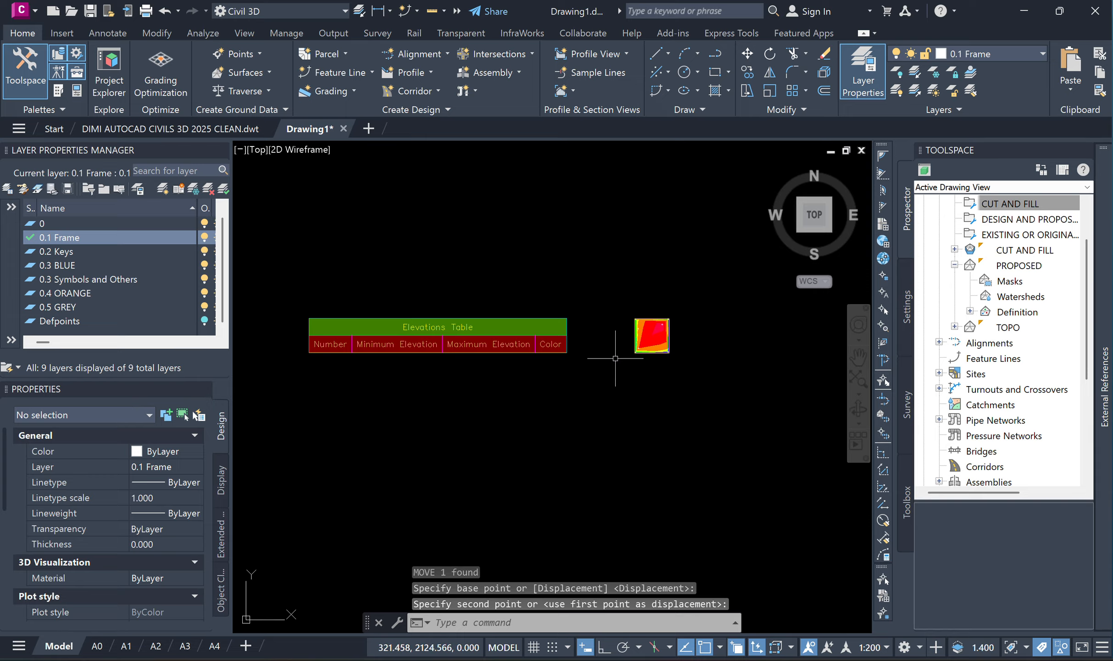
Step: Set the title, header and data text heights of the legend's Standard table style to 1 mm
click(362, 321)
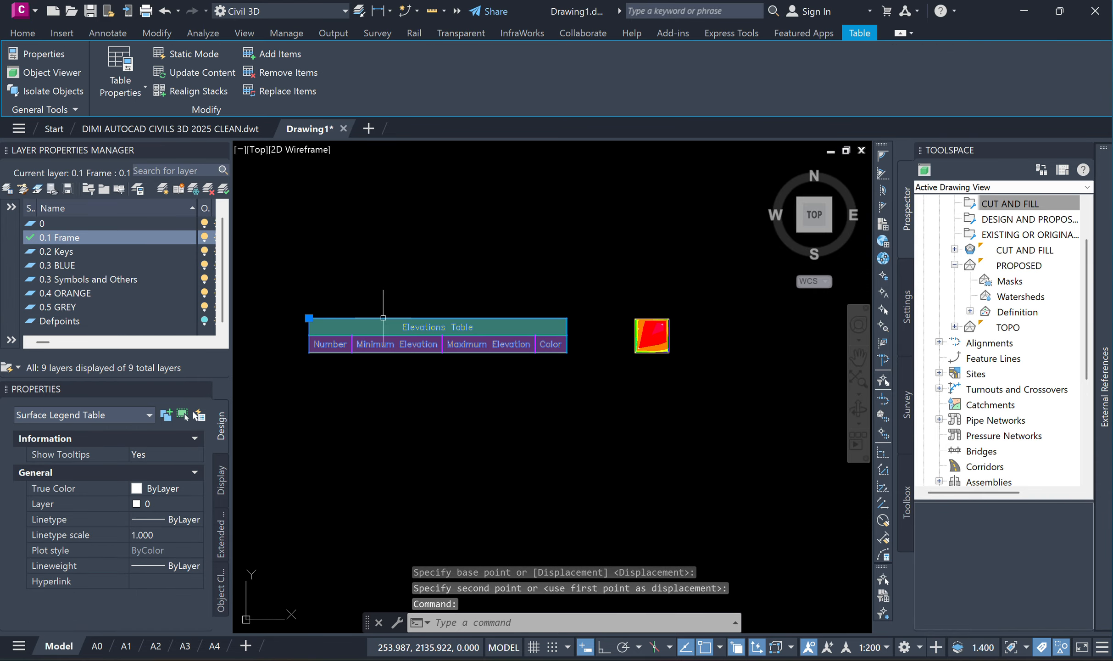
right_click(383, 318)
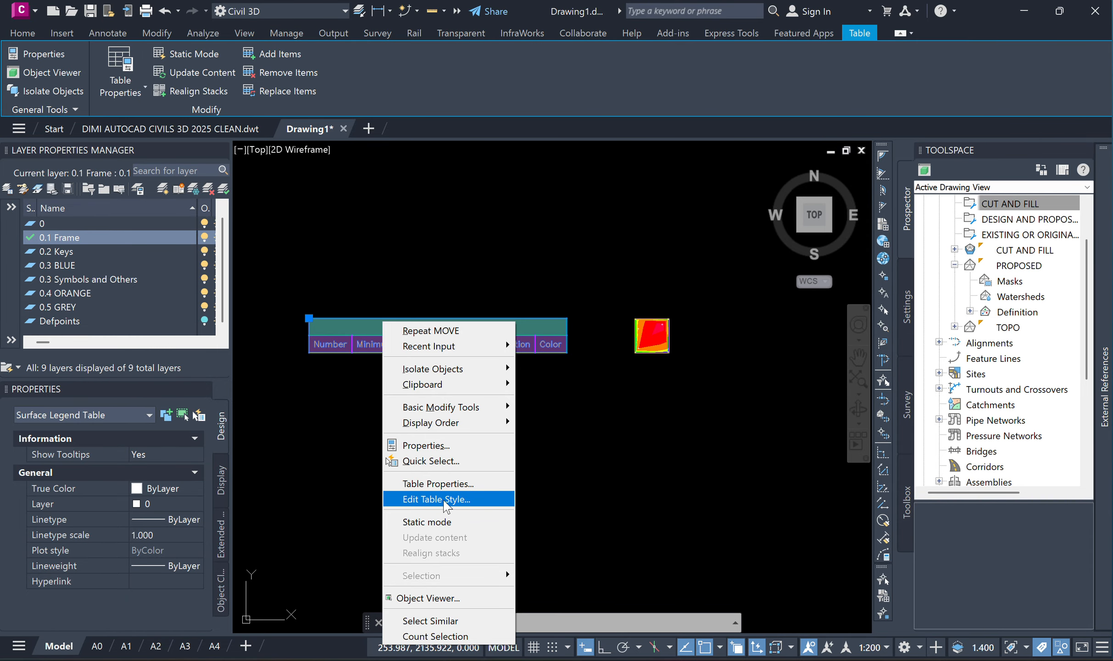
click(444, 499)
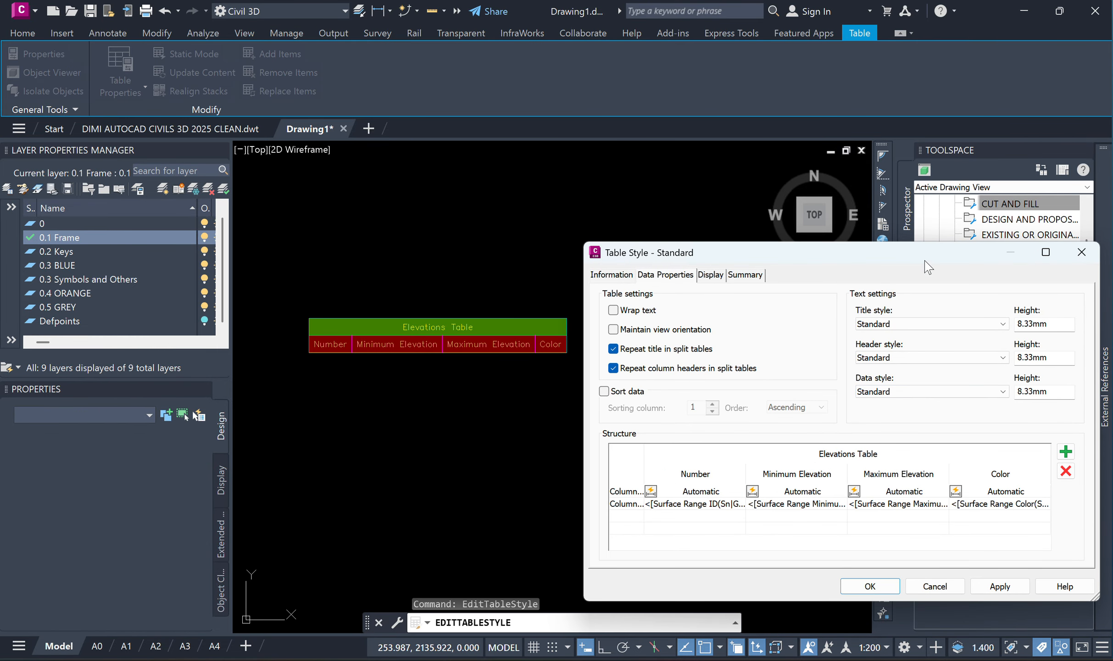
mouse_move(924, 261)
mouse_down()
mouse_move(853, 275)
mouse_move(533, 420)
mouse_move(211, 256)
mouse_move(295, 376)
mouse_move(341, 383)
mouse_move(565, 311)
mouse_up()
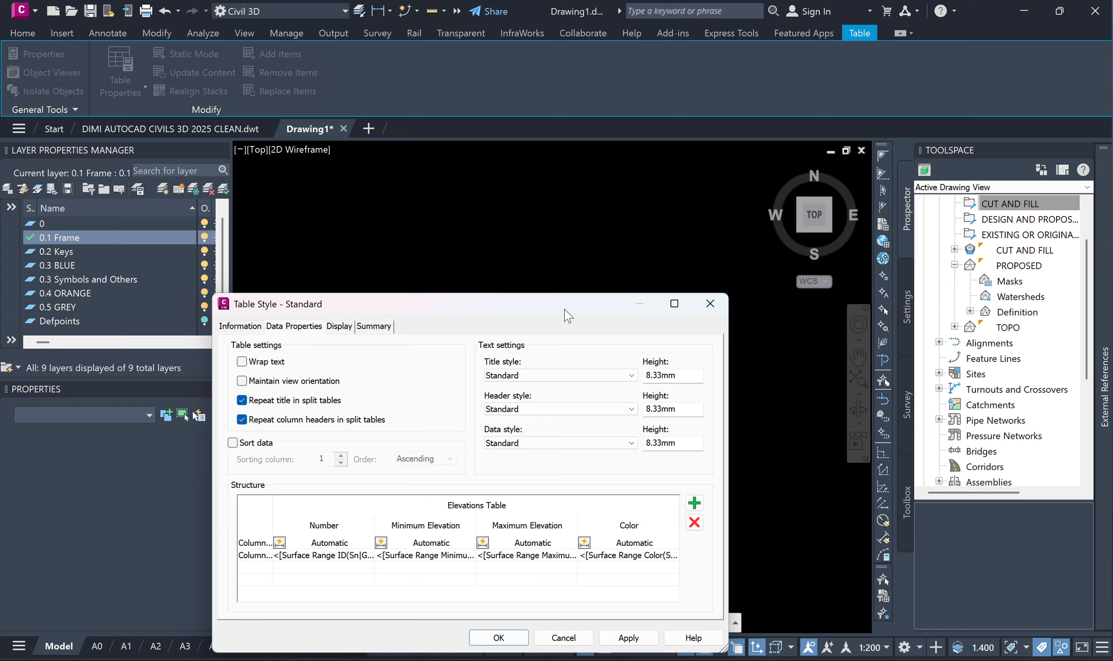
double_click(662, 373)
text(1)
double_click(662, 408)
text(1)
double_click(664, 443)
text(1)
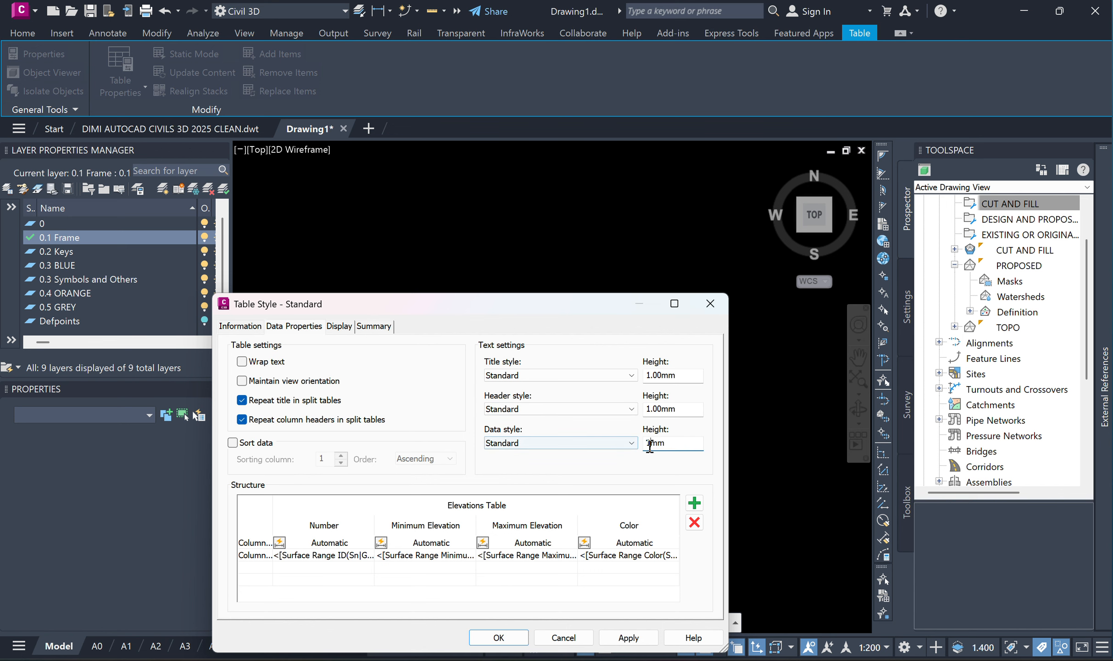
click(628, 637)
click(499, 637)
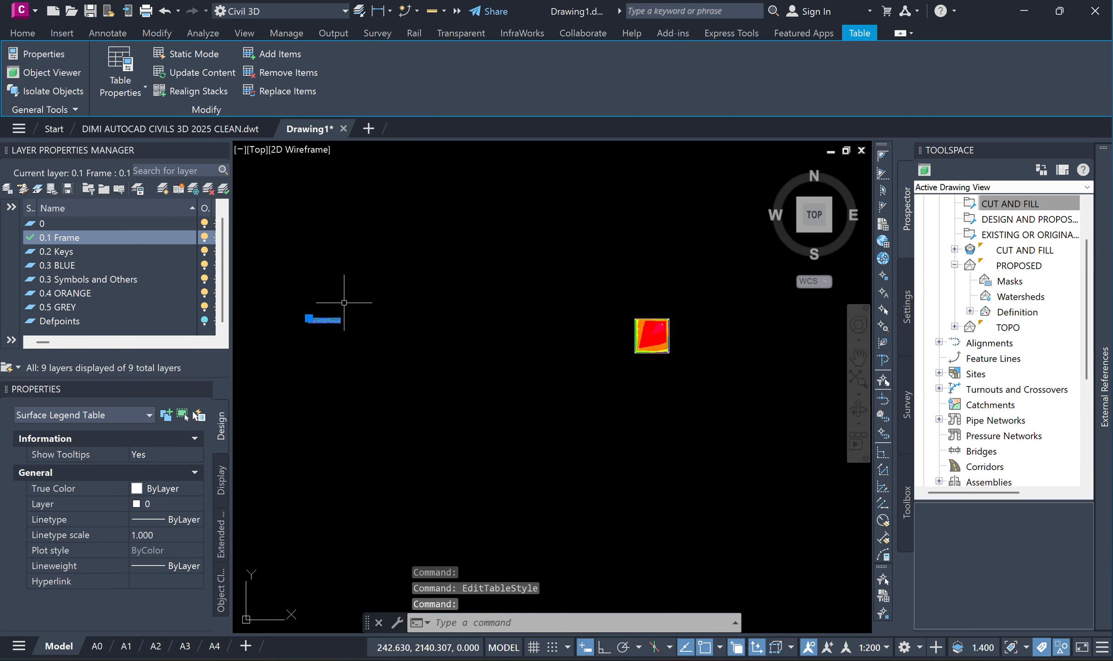
Step: Move the resized Elevations legend table closer to the west side of the CUT AND FILL surface
text(M)
key(Return)
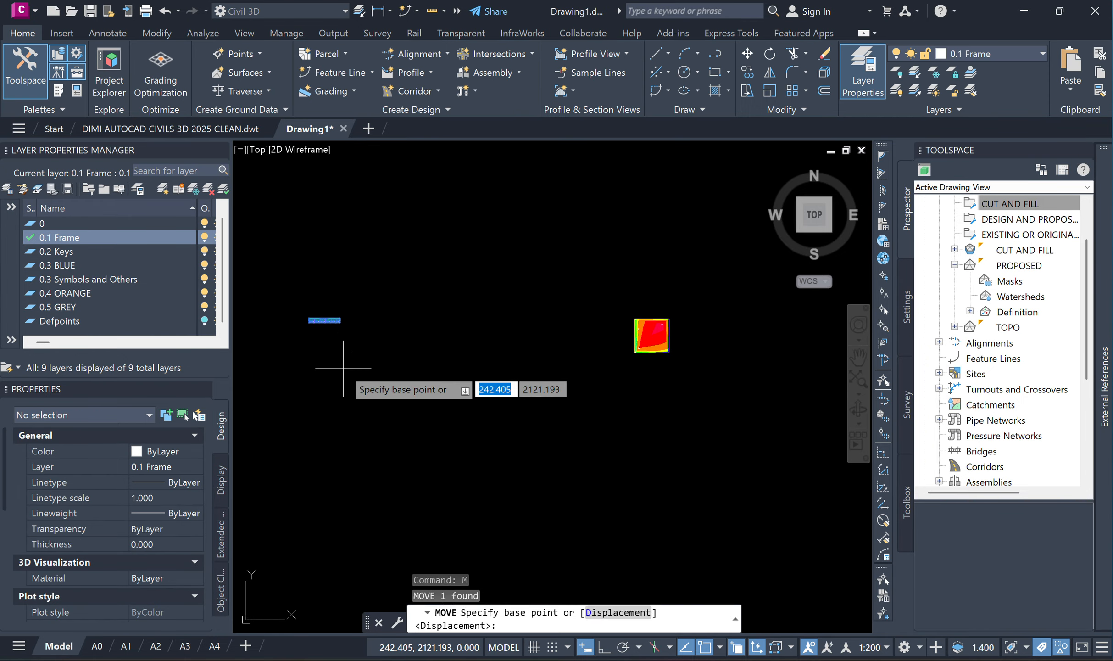
click(343, 368)
click(619, 377)
scroll(615, 326, up, 8)
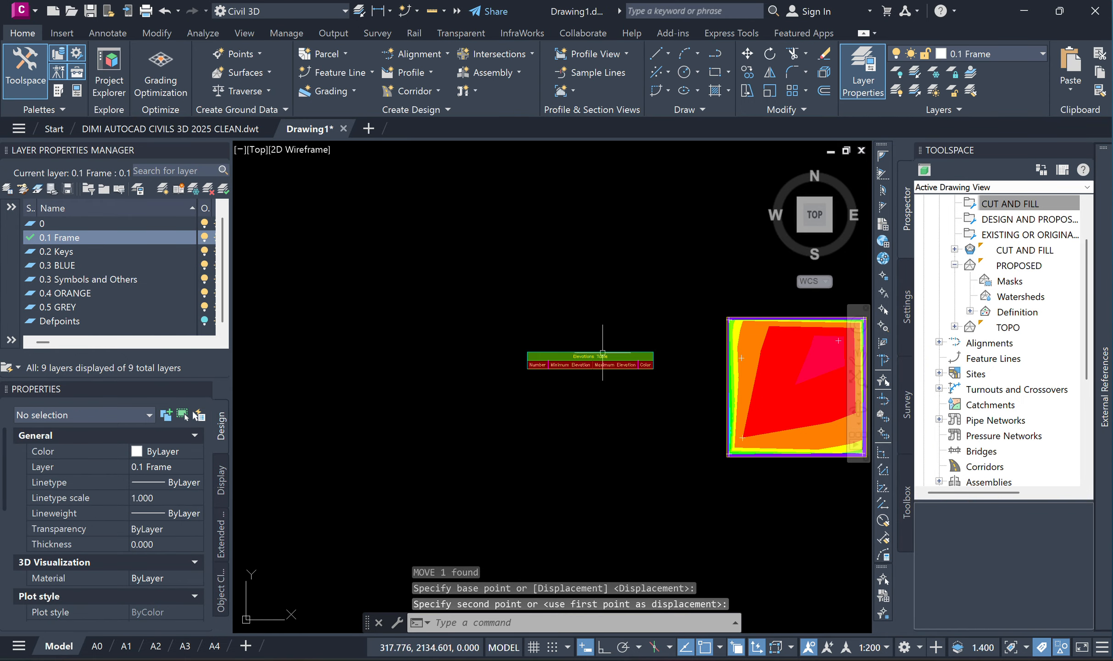
mouse_move(697, 388)
middle_down()
mouse_move(606, 397)
mouse_move(548, 387)
middle_up()
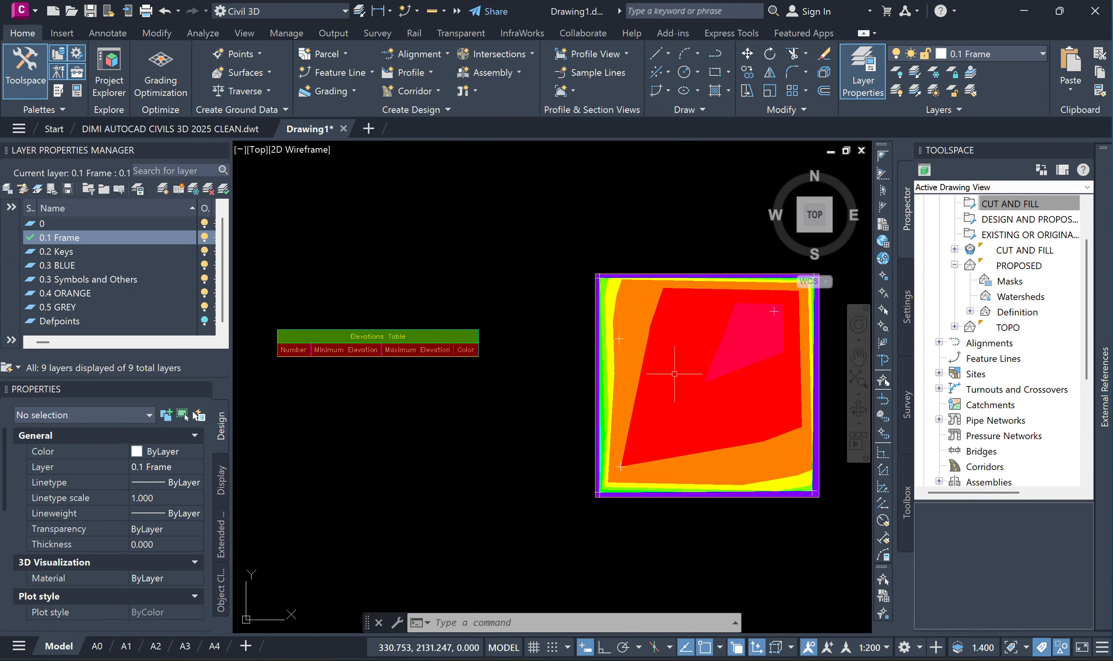
middle_drag(521, 405, 537, 397)
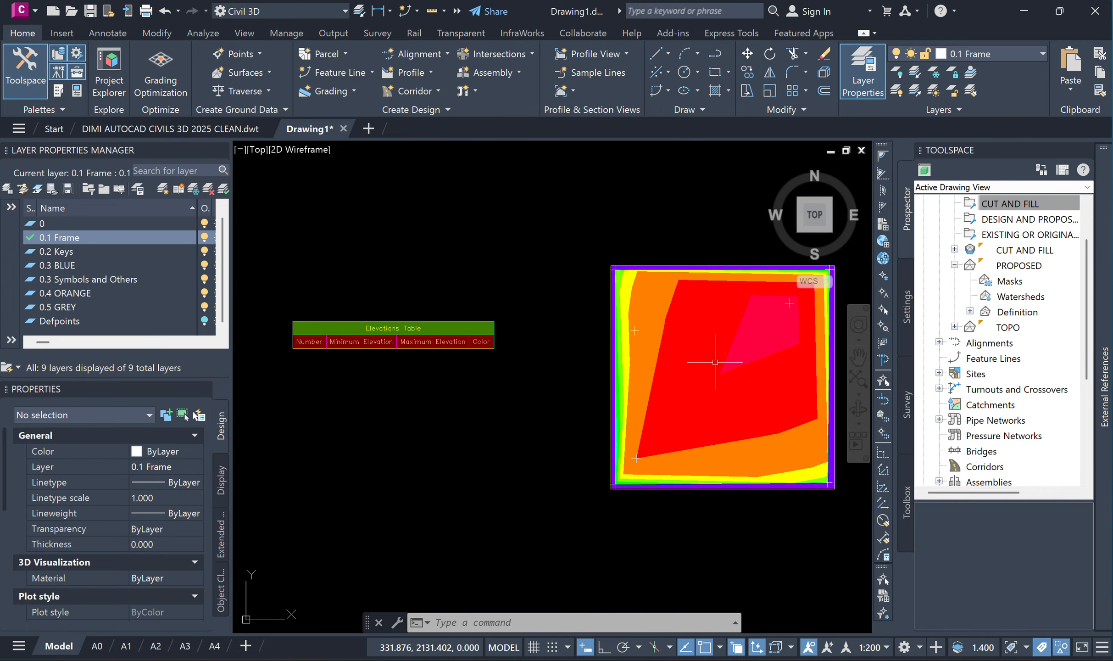
Step: Run the Elevations analysis with 15 ranges in the CUT AND FILL surface properties and apply it to fill the legend table
click(1035, 251)
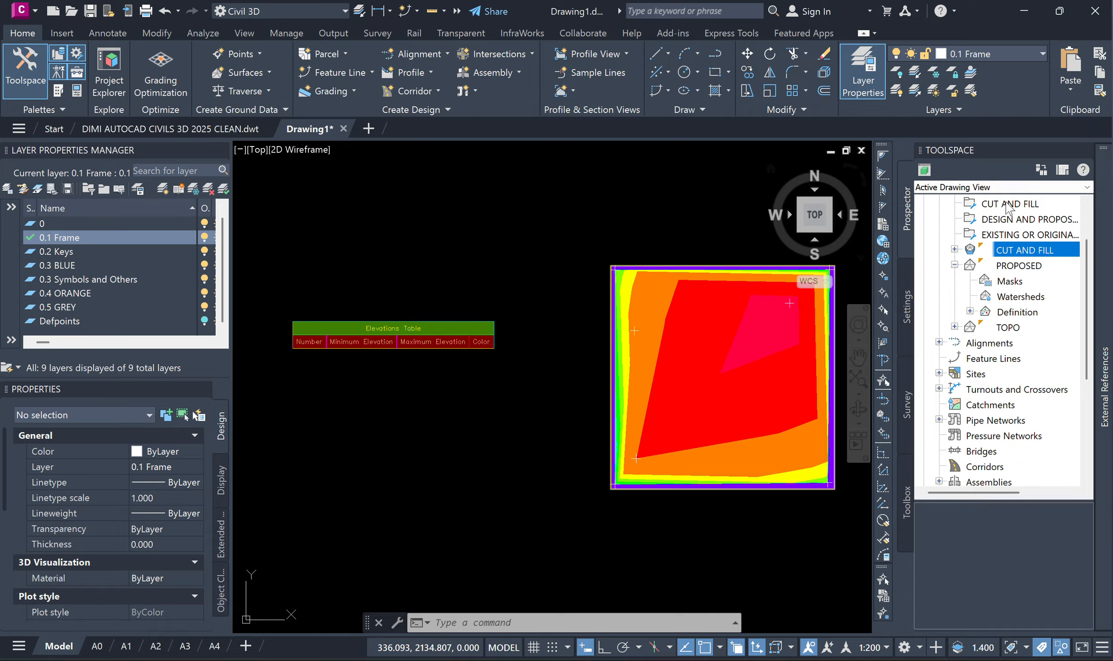
right_click(1022, 250)
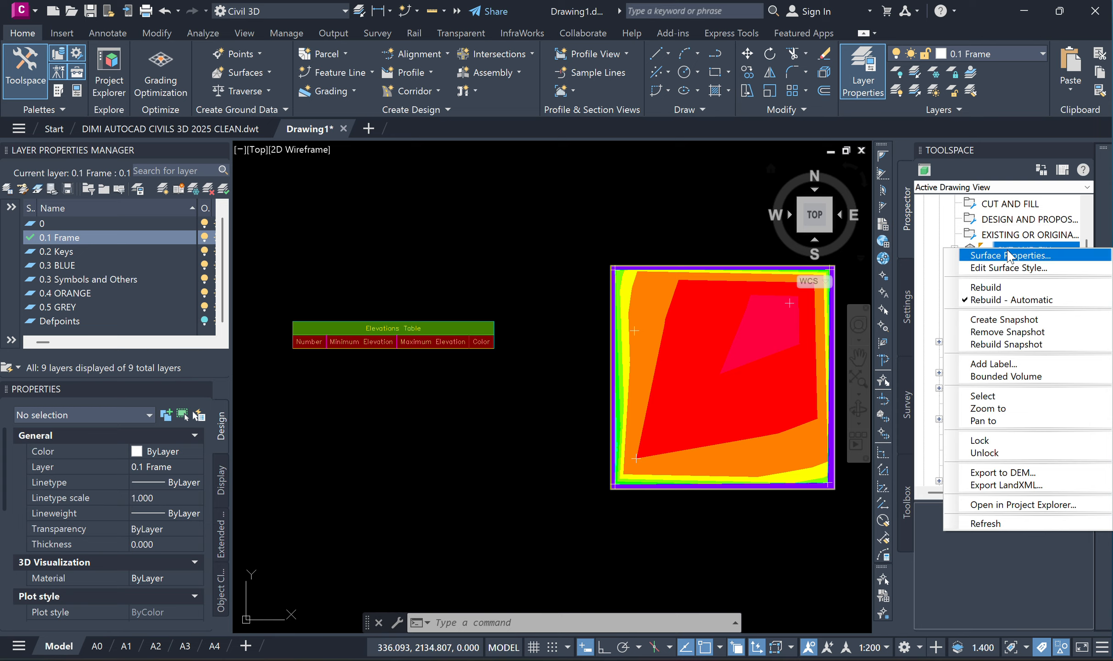
click(1003, 255)
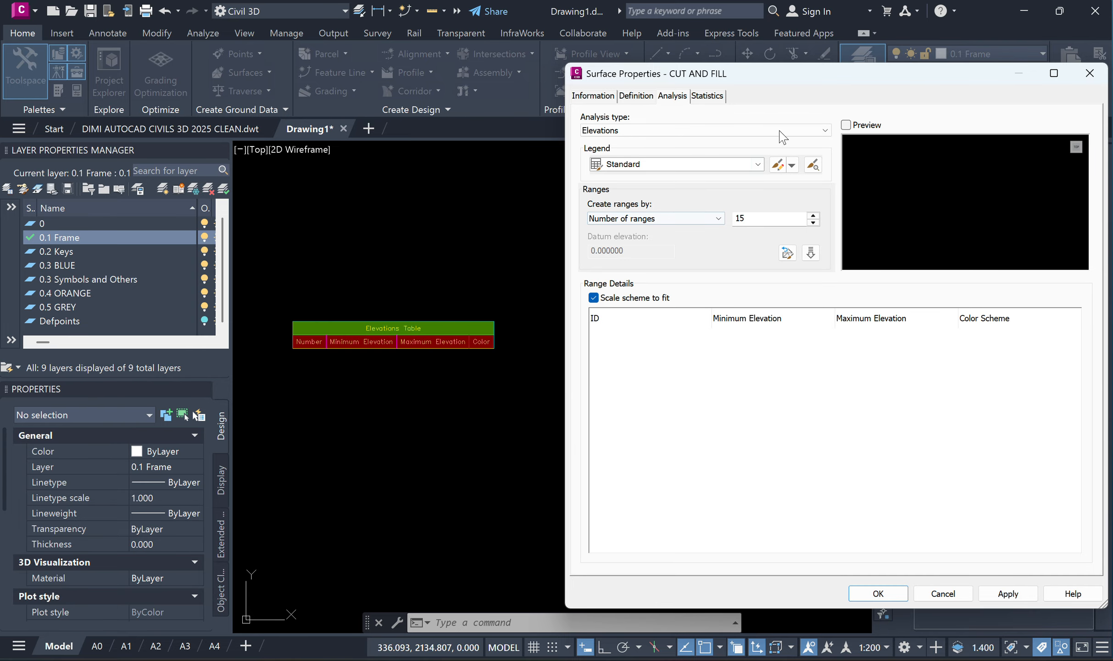
click(811, 253)
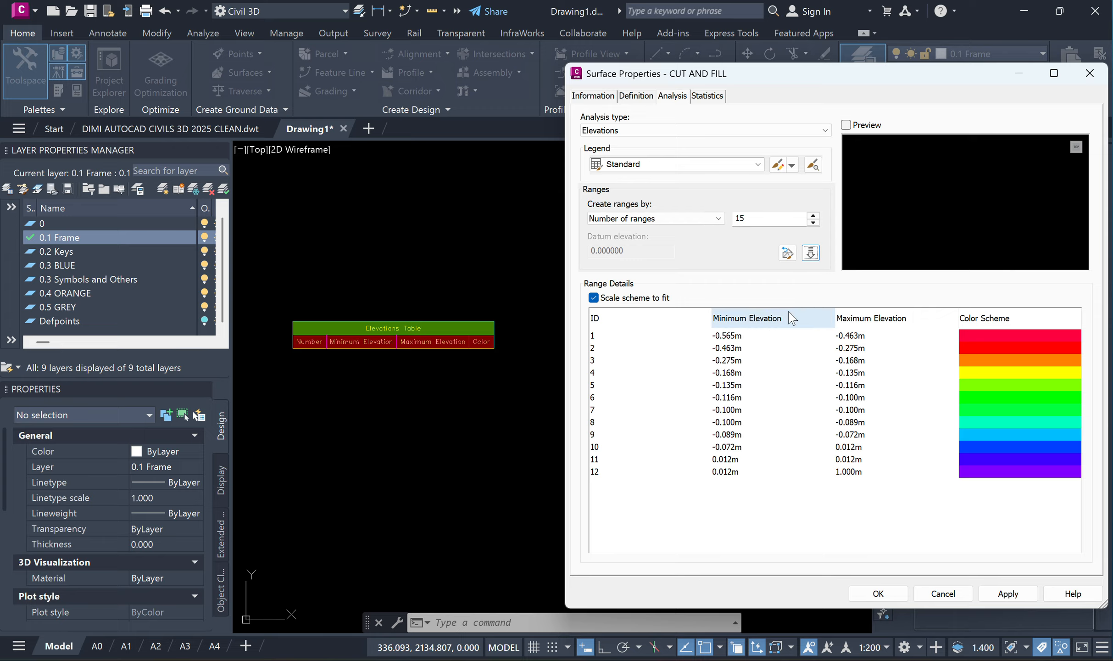
click(1005, 591)
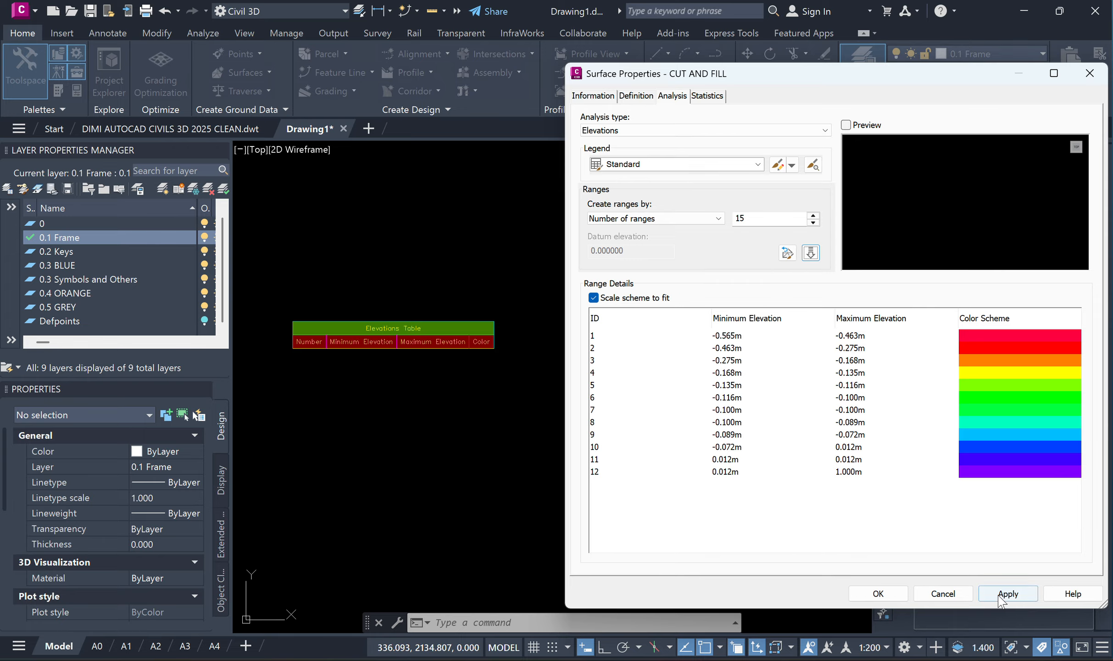
mouse_move(826, 78)
mouse_down()
mouse_move(690, 494)
mouse_move(291, 436)
mouse_move(279, 508)
mouse_up()
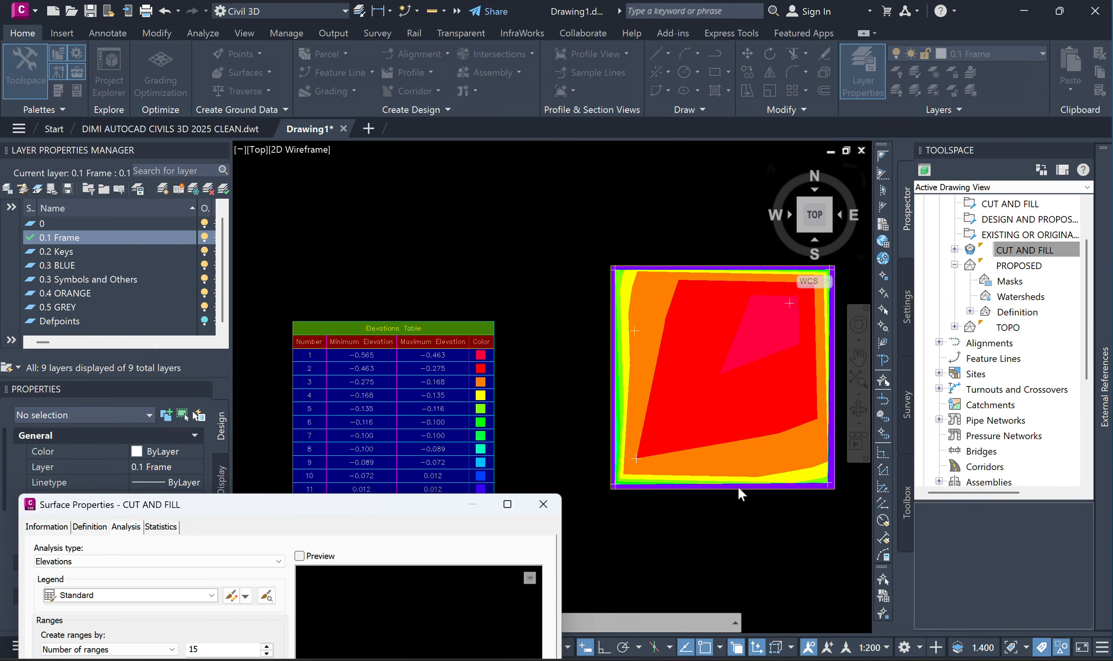
Step: Set the CUT AND FILL elevation analysis to create ranges by range interval with a base elevation of -0.6
drag(218, 508, 745, 103)
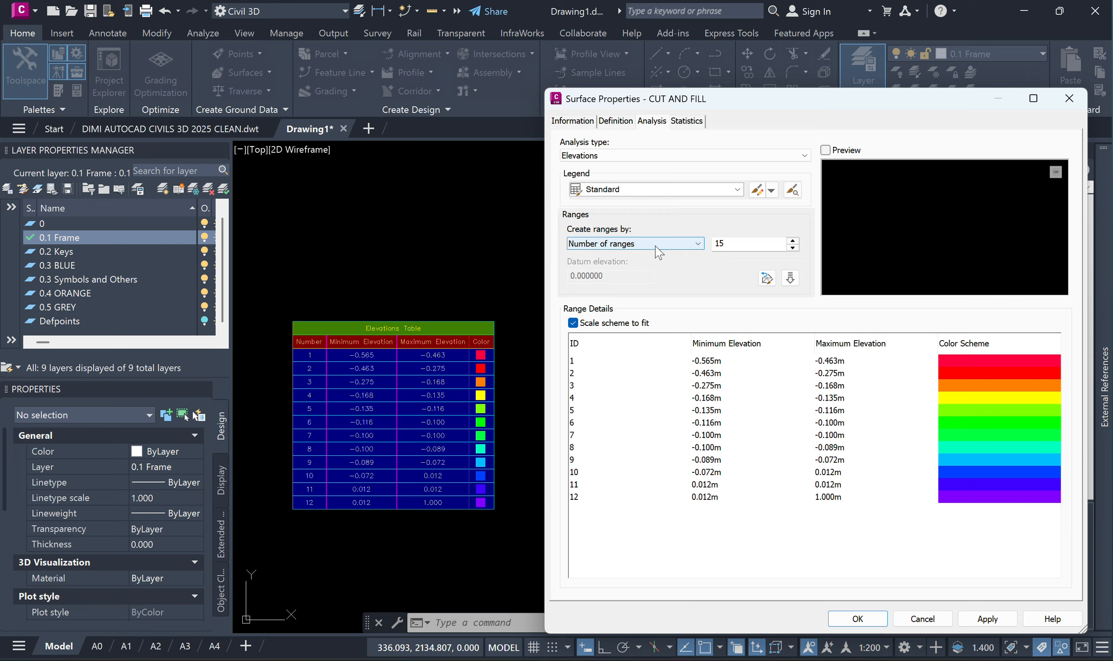
click(697, 244)
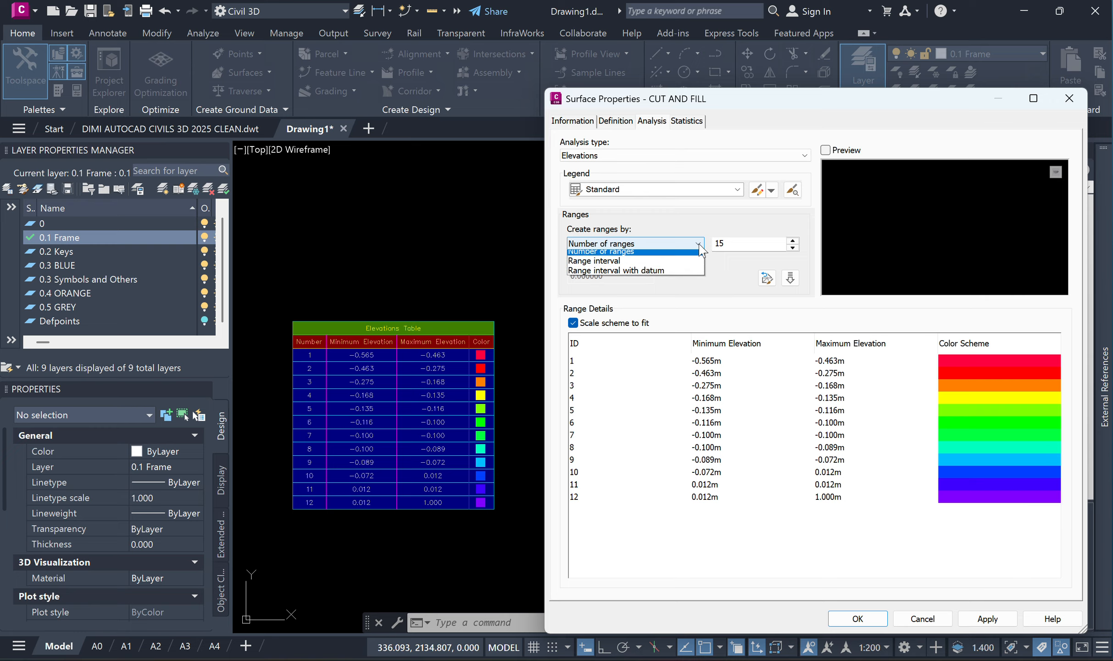
click(601, 263)
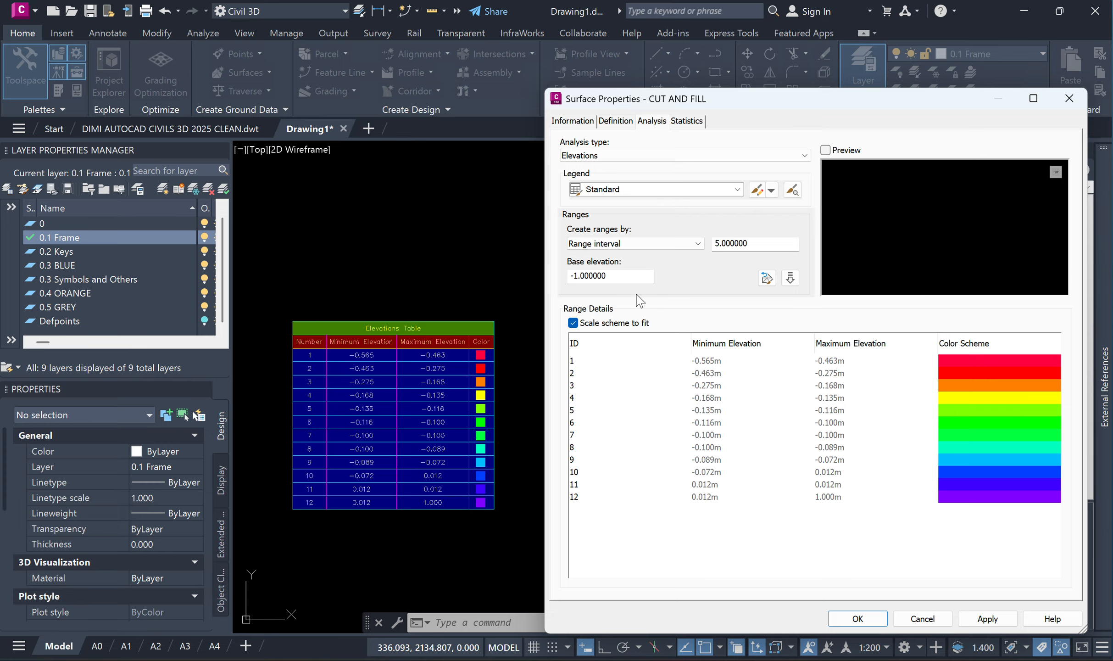
click(577, 275)
text(0)
click(769, 242)
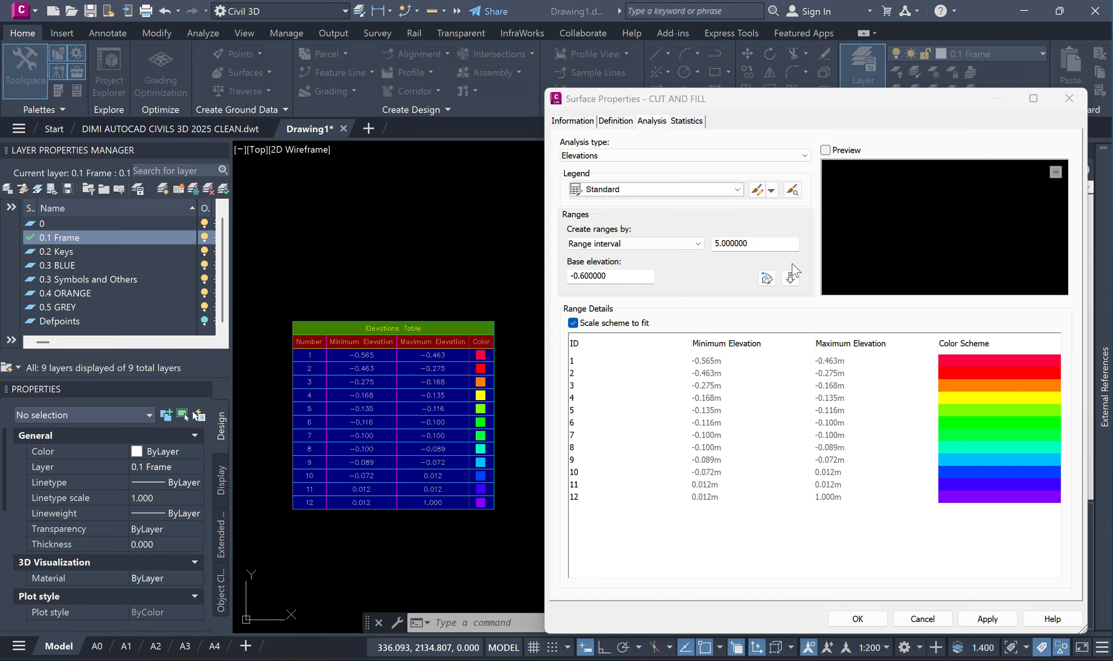
Step: Run the elevation analysis with a range interval of 0.05 and review the generated ranges
drag(761, 244, 656, 237)
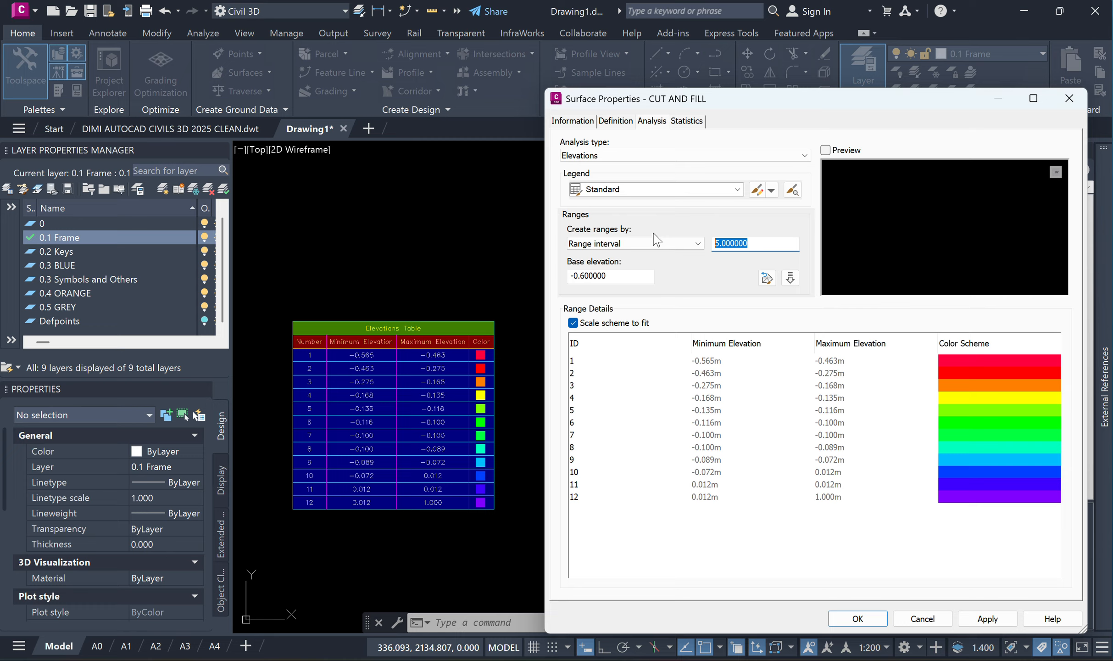
text(0.05)
click(790, 278)
scroll(716, 376, down, 5)
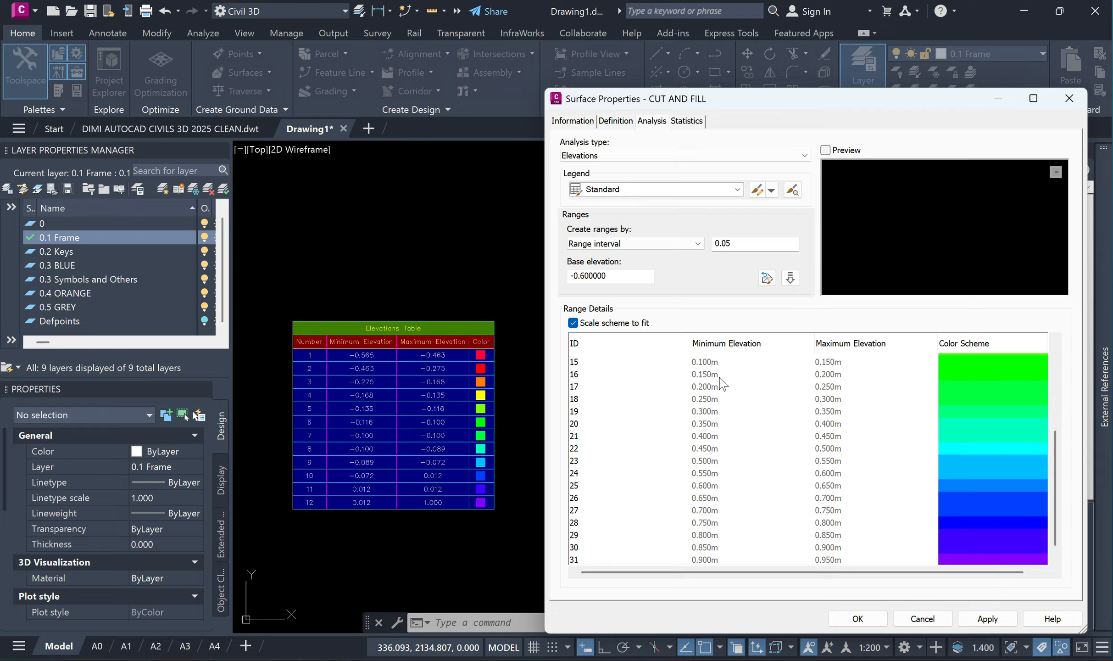
scroll(722, 383, up, 1)
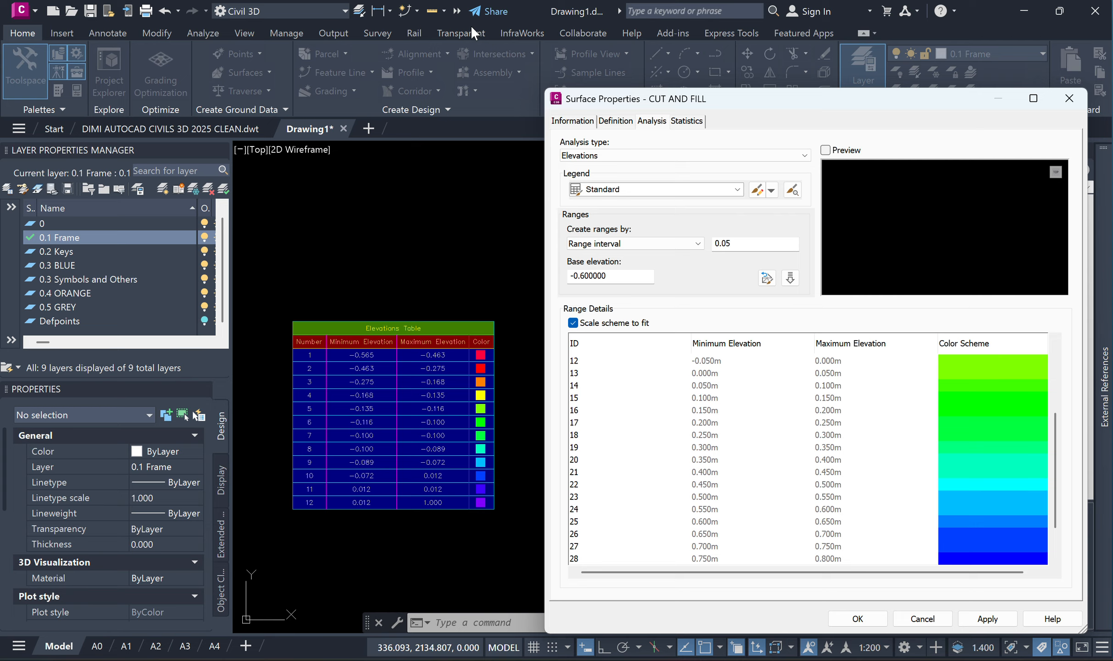
scroll(676, 413, down, 1)
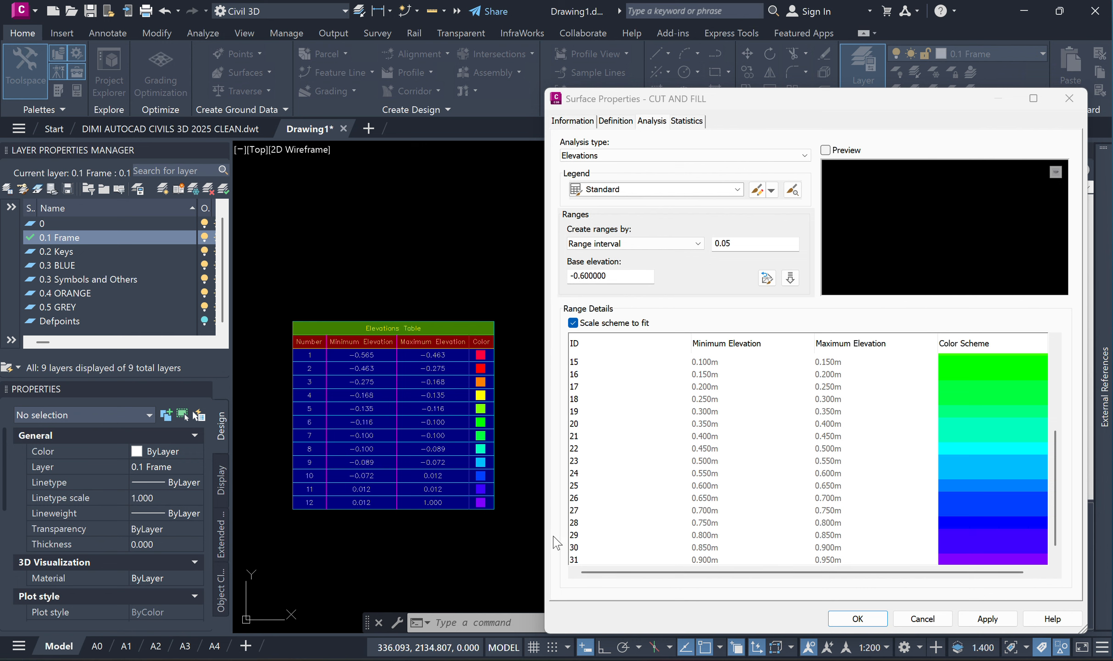
scroll(663, 424, up, 1)
scroll(663, 424, up, 4)
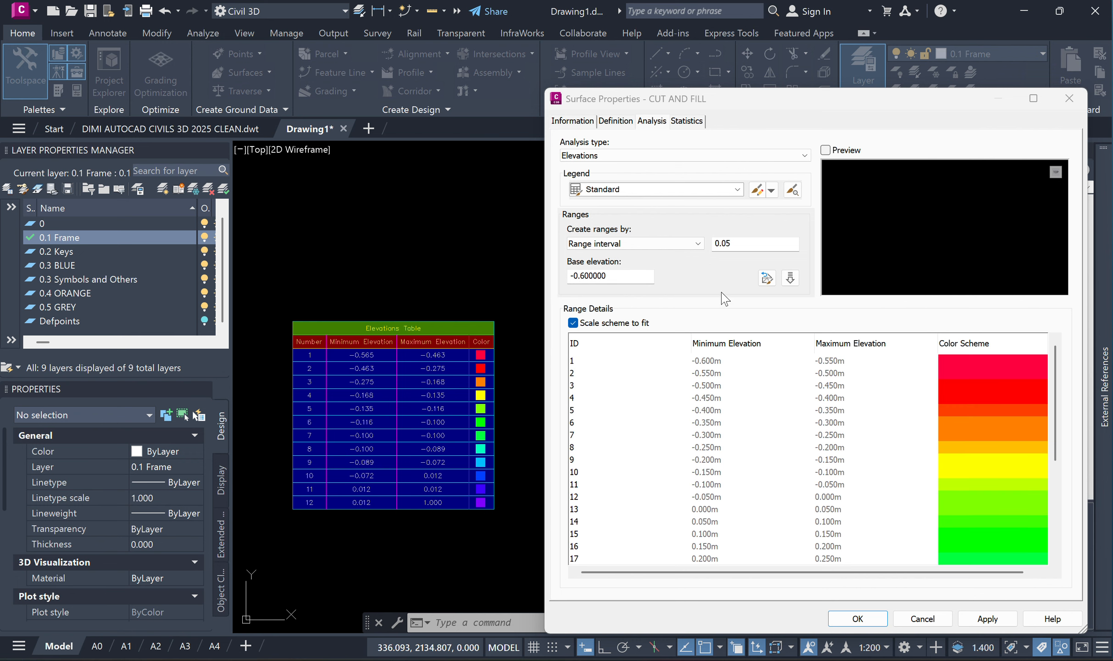
Step: Rerun the elevation analysis with a range interval of 0.1, apply it to the surface and legend, and close the surface properties
click(755, 244)
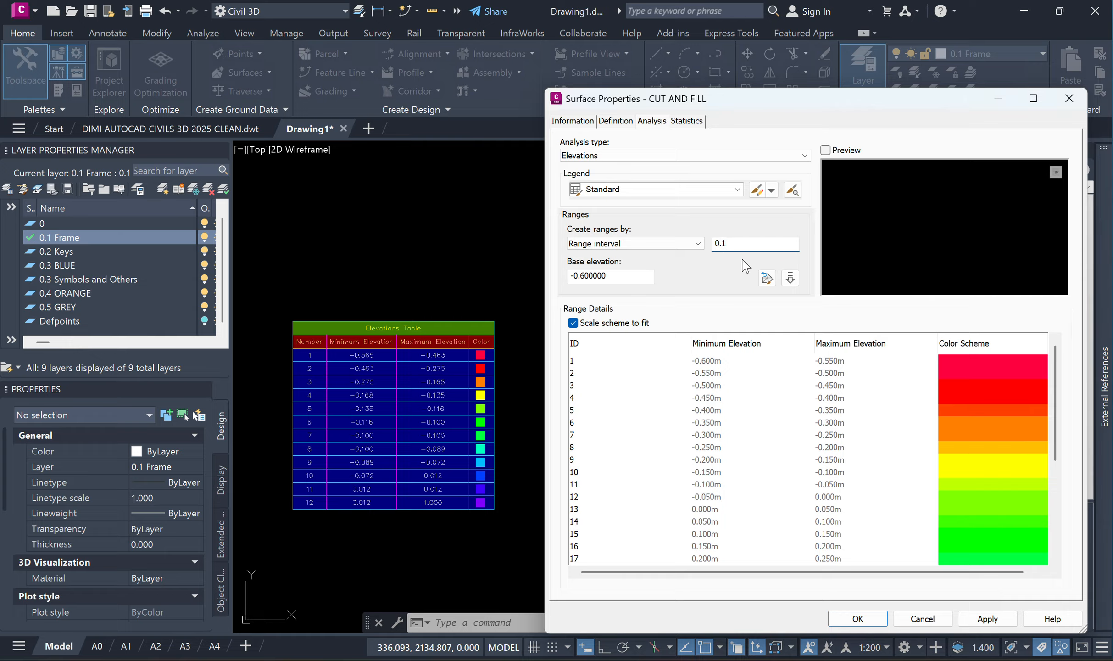
click(790, 279)
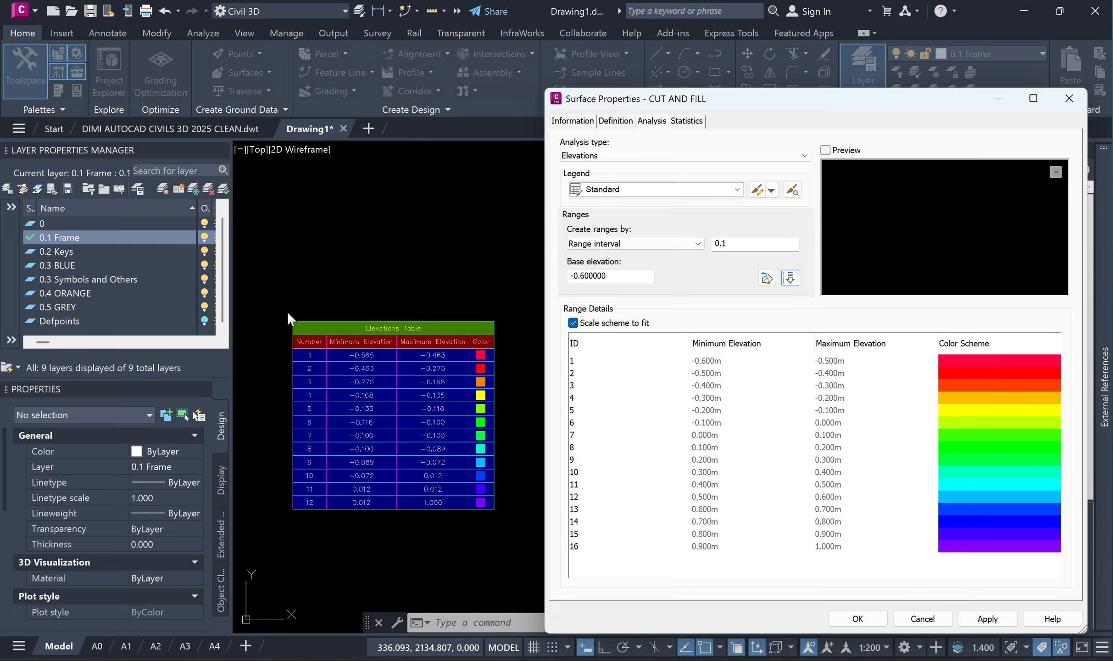
click(986, 619)
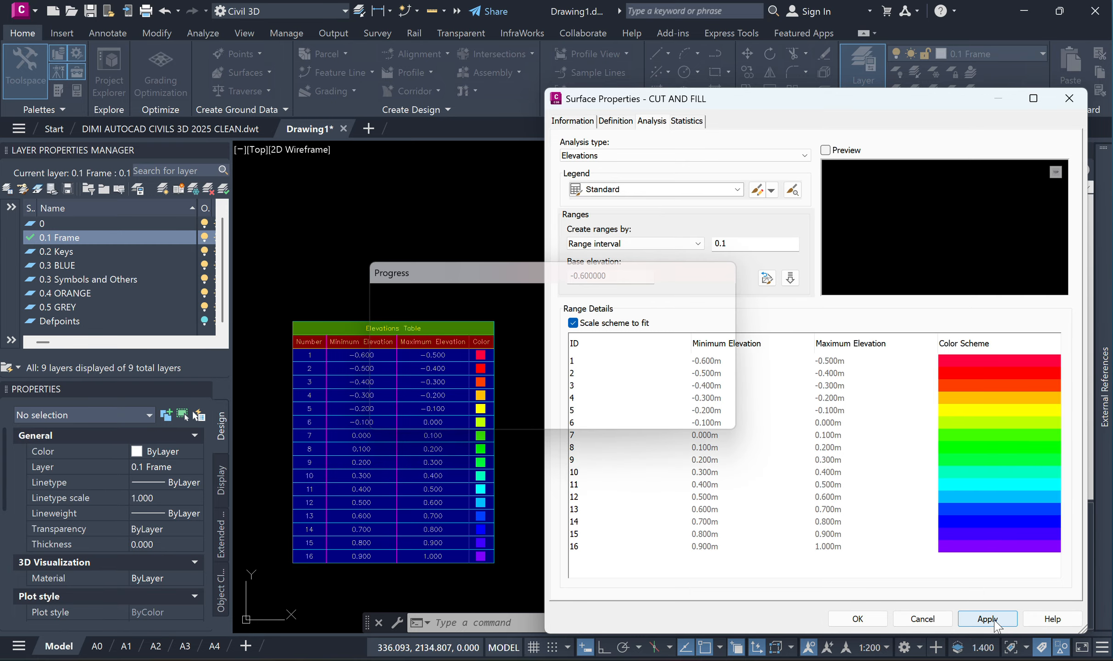
mouse_move(889, 105)
mouse_down()
mouse_move(385, 509)
mouse_move(864, 484)
mouse_move(849, 523)
mouse_up()
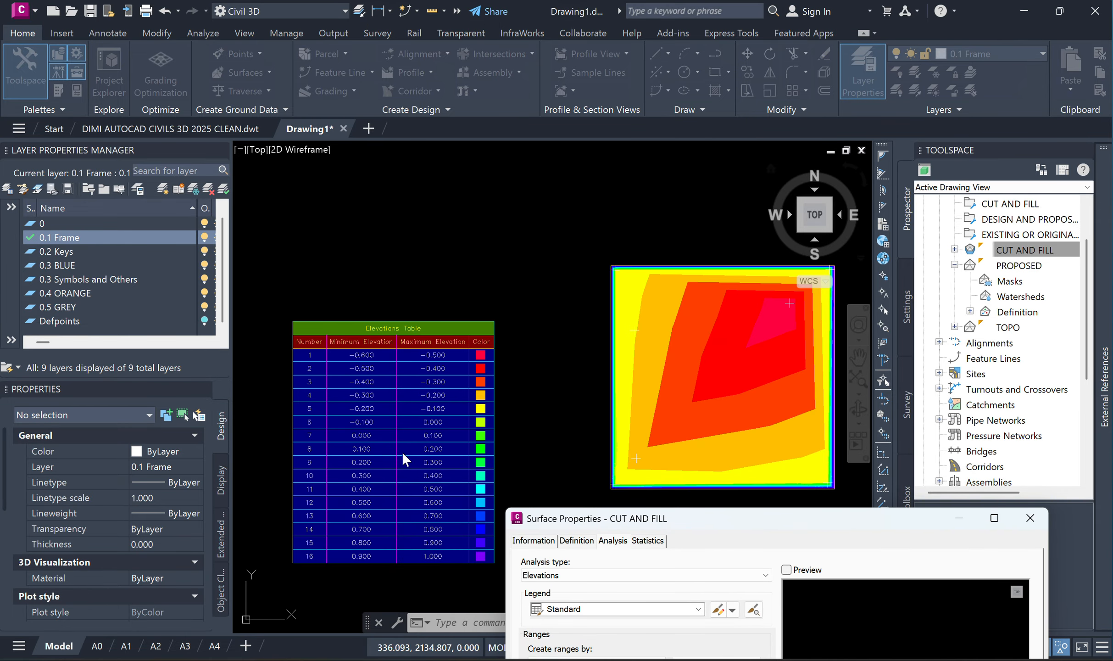
mouse_move(711, 524)
mouse_down()
mouse_move(707, 219)
mouse_move(672, 135)
mouse_move(725, 87)
mouse_up()
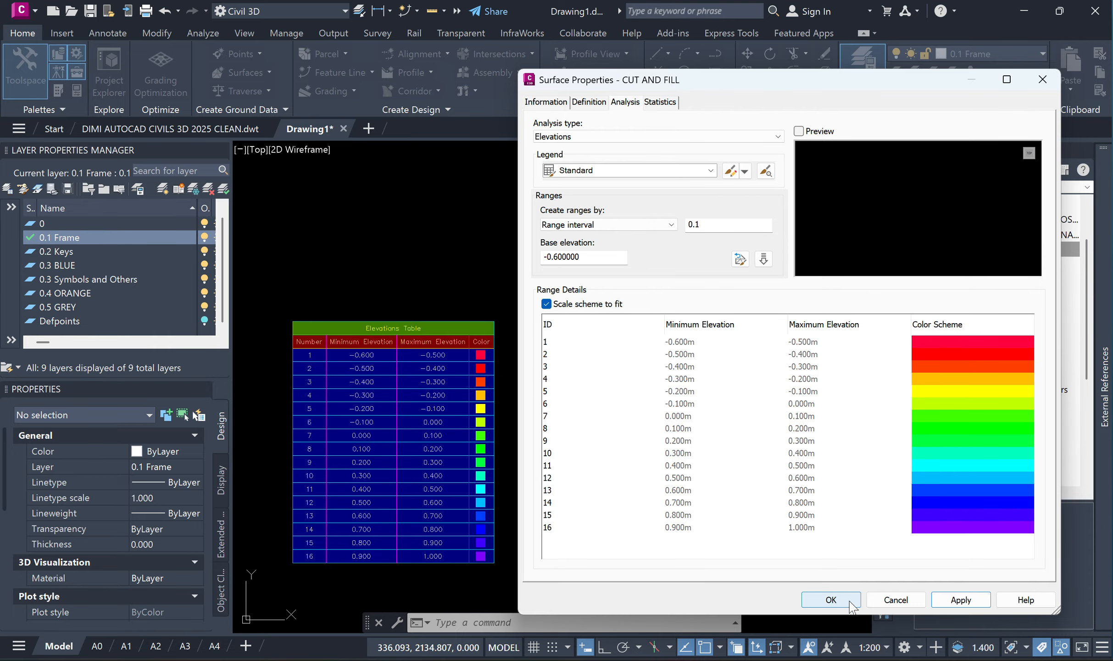
click(831, 600)
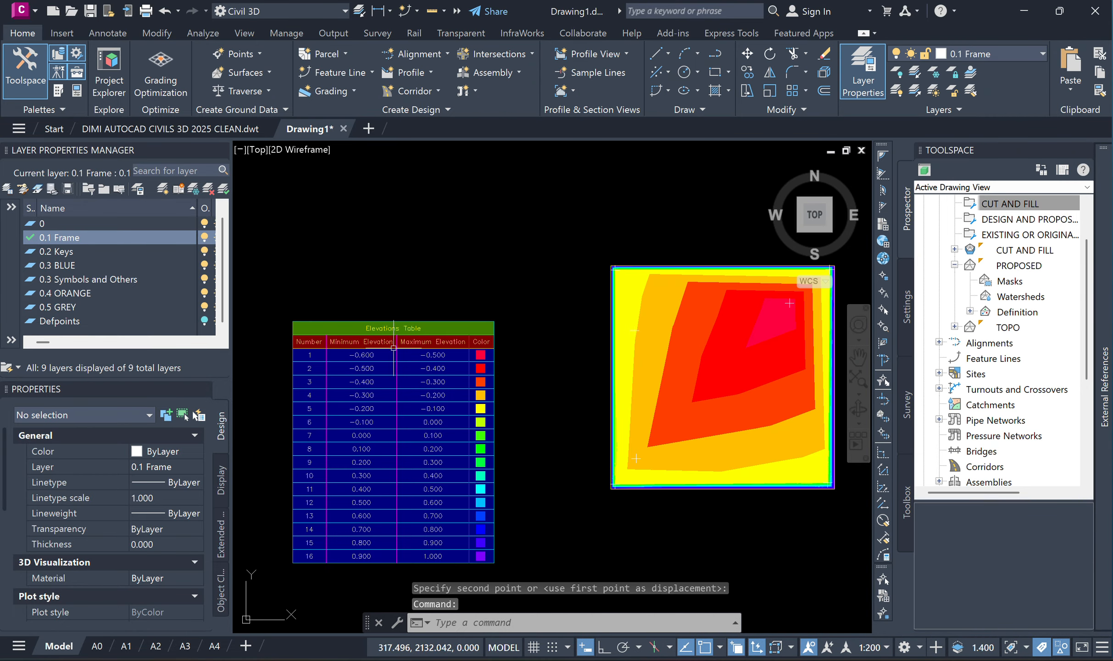
Step: Move the Elevations legend table closer to the CUT AND FILL surface, roughly aligning its top edge with the surface's north edge
middle_drag(462, 310, 450, 309)
key(Escape)
click(380, 319)
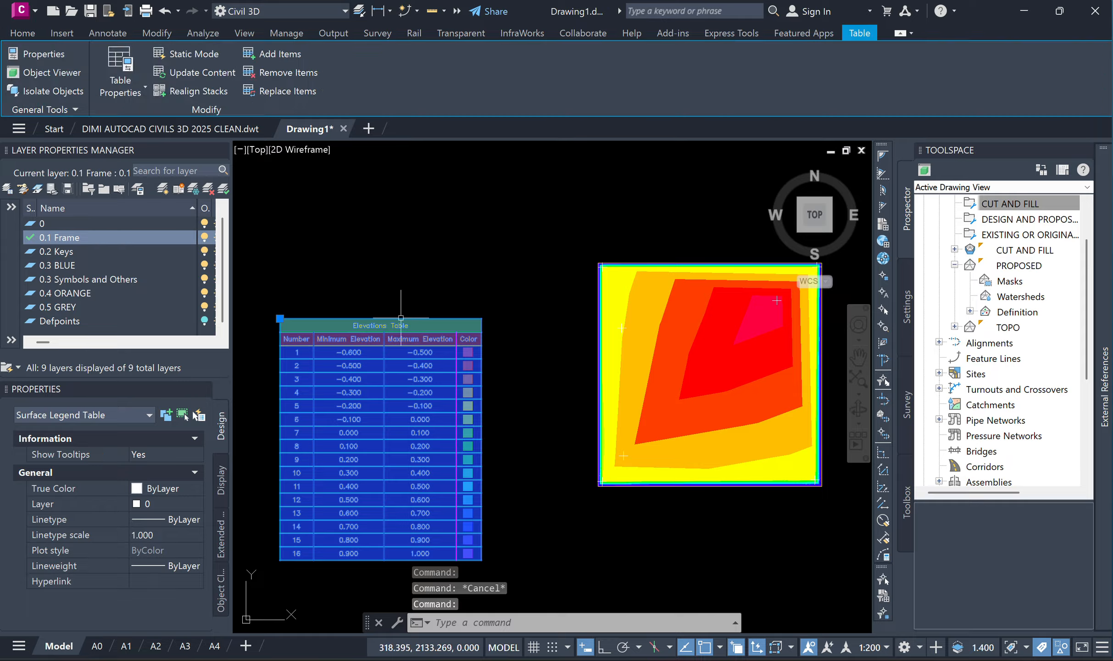
text(M)
key(Return)
click(280, 318)
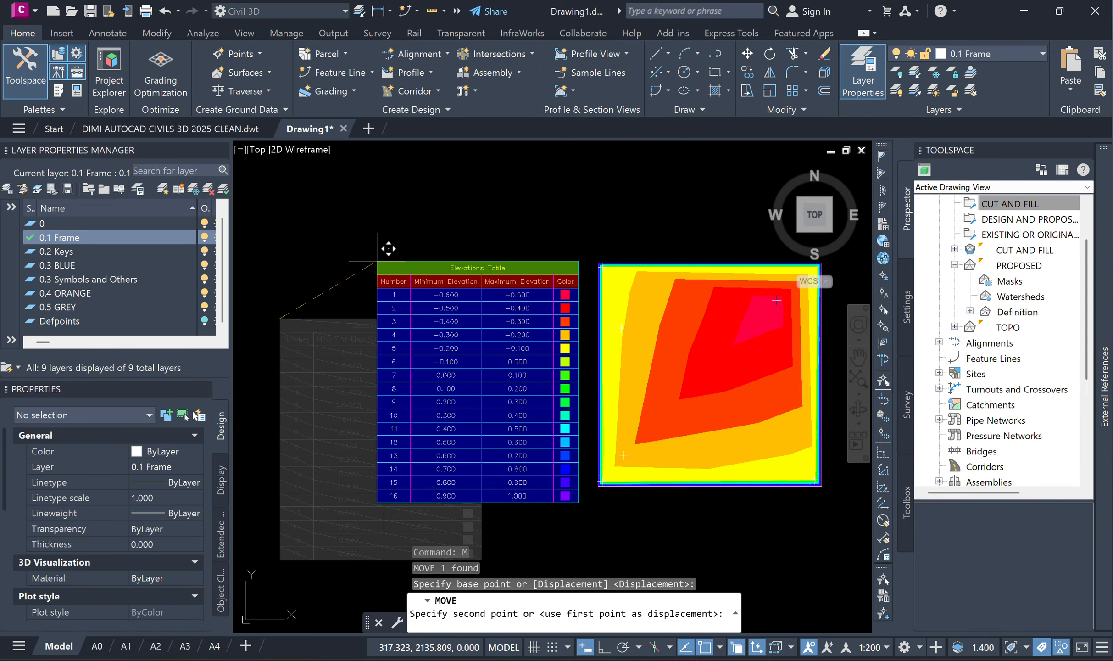
click(372, 256)
Step: Examine the CUT AND FILL surface's colour bands and point elevations against the ranges in the Elevations legend table
scroll(646, 386, up, 5)
scroll(646, 386, down, 5)
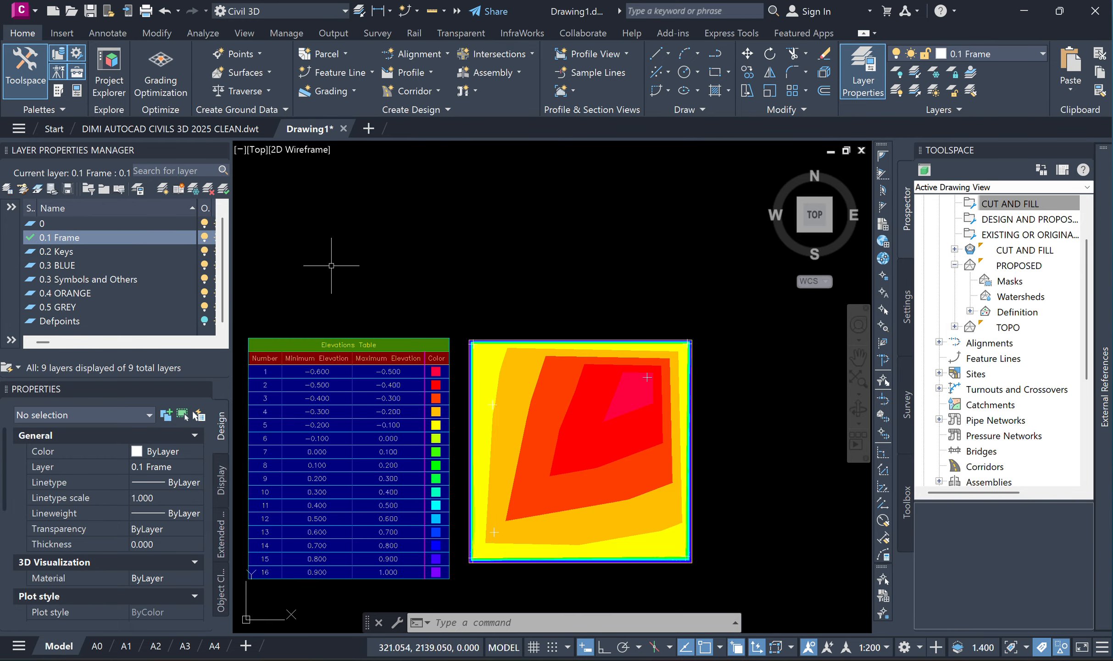
scroll(457, 390, up, 6)
scroll(387, 335, down, 6)
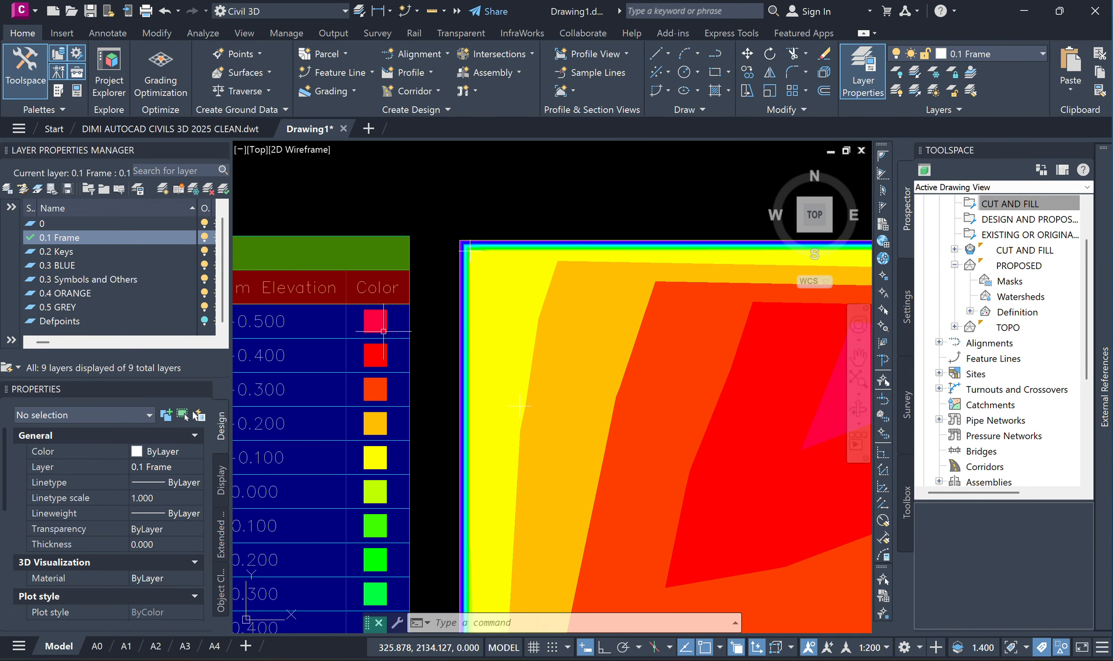
middle_drag(429, 276, 549, 285)
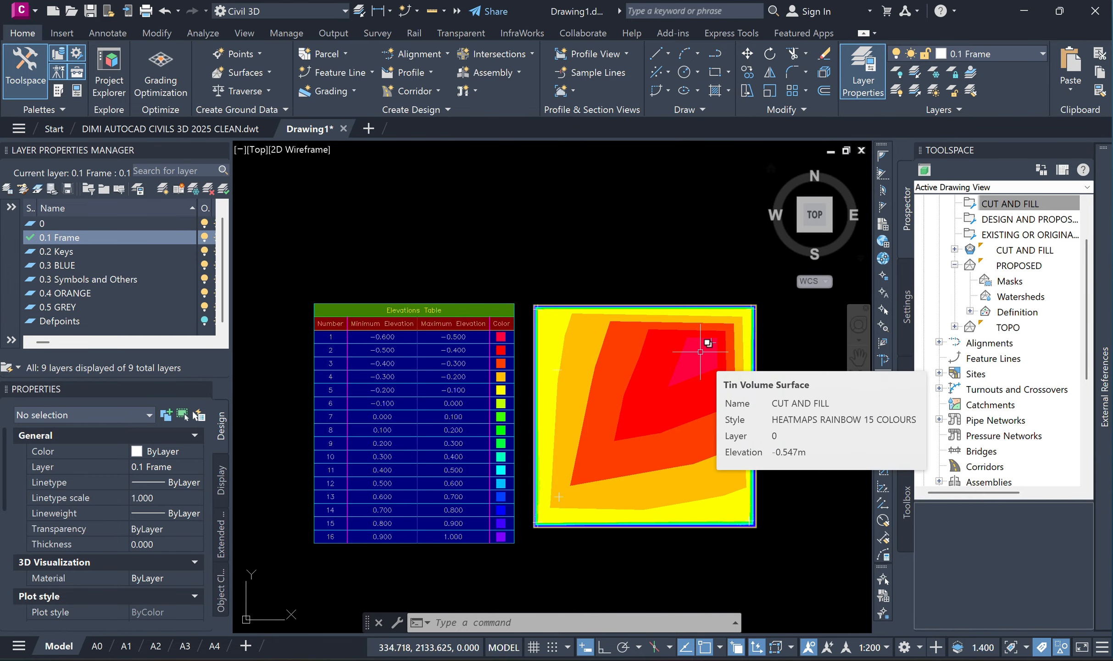
mouse_move(698, 351)
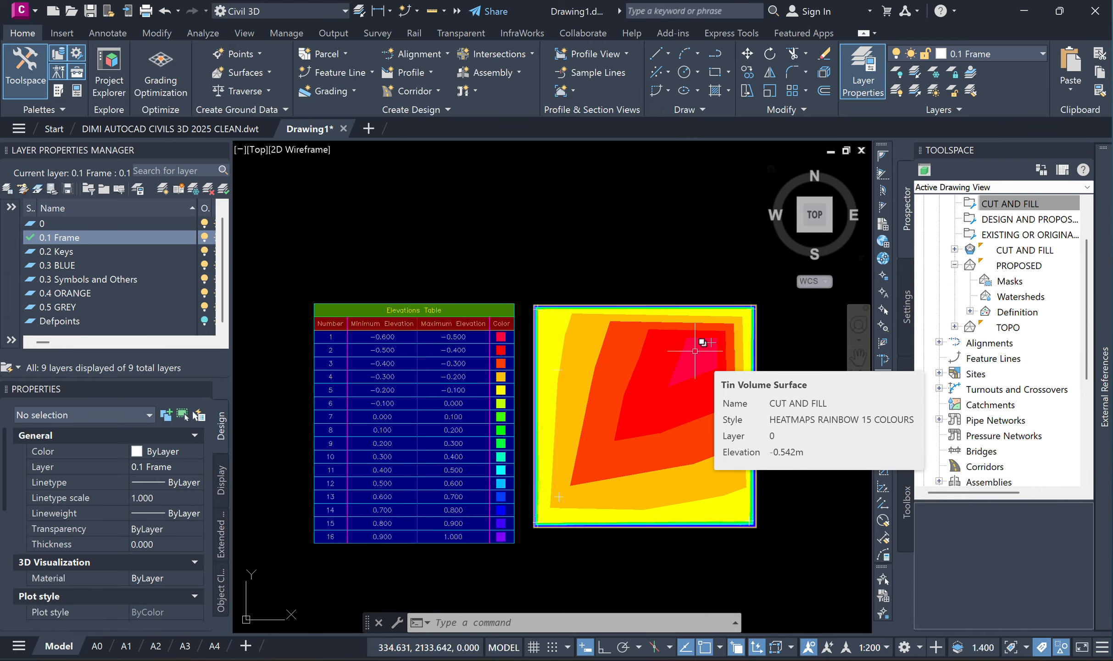
mouse_move(648, 361)
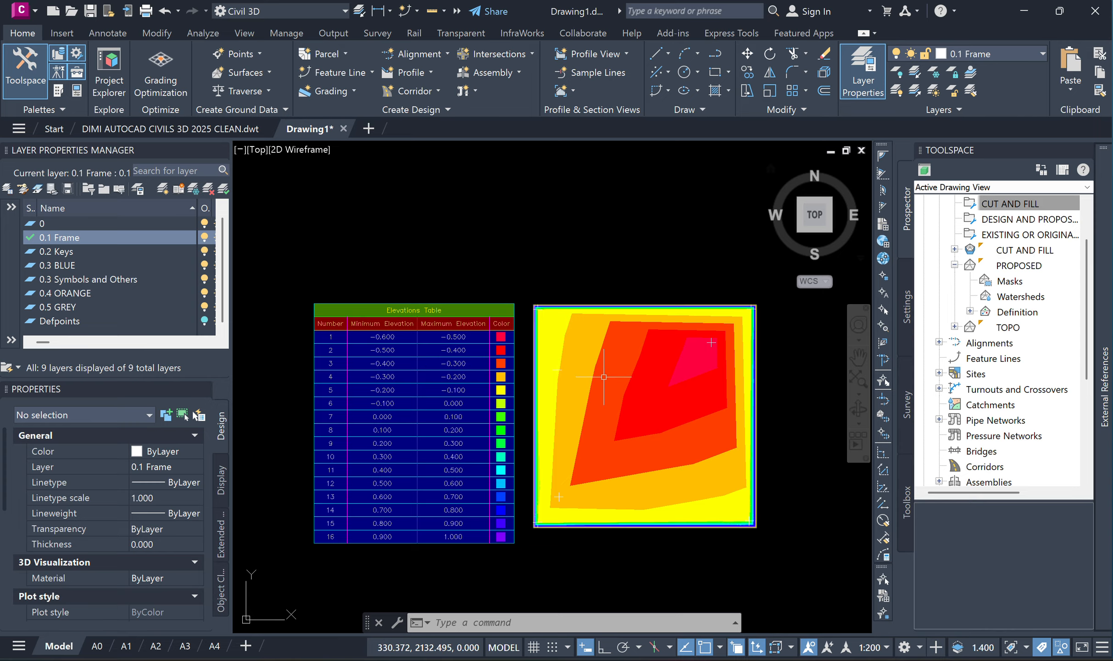
mouse_move(604, 377)
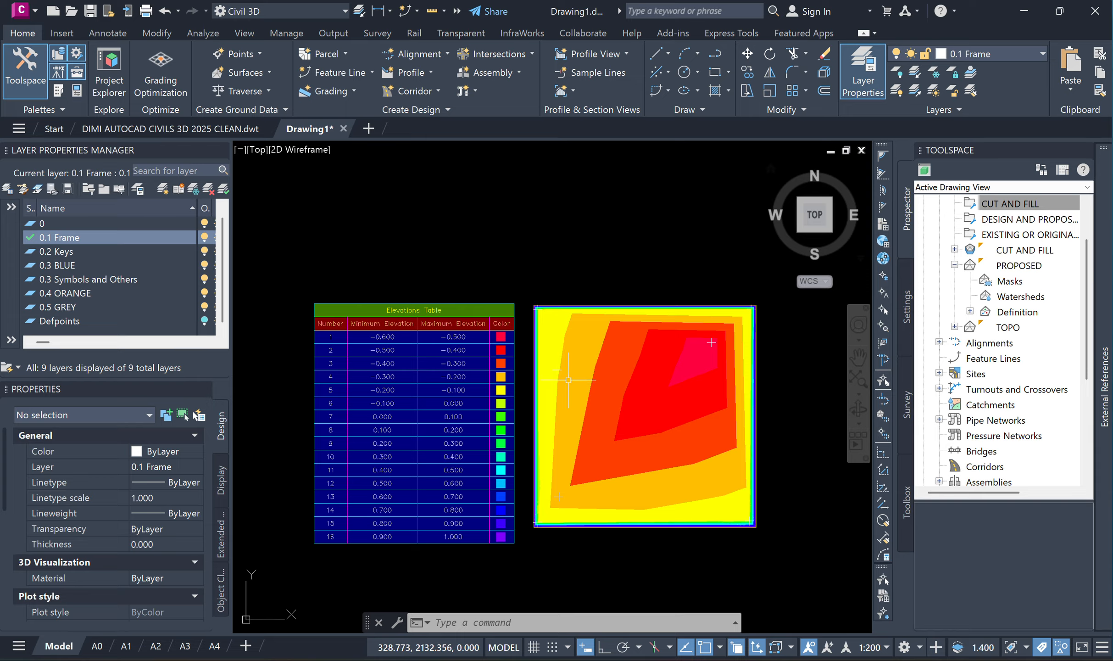
mouse_move(568, 380)
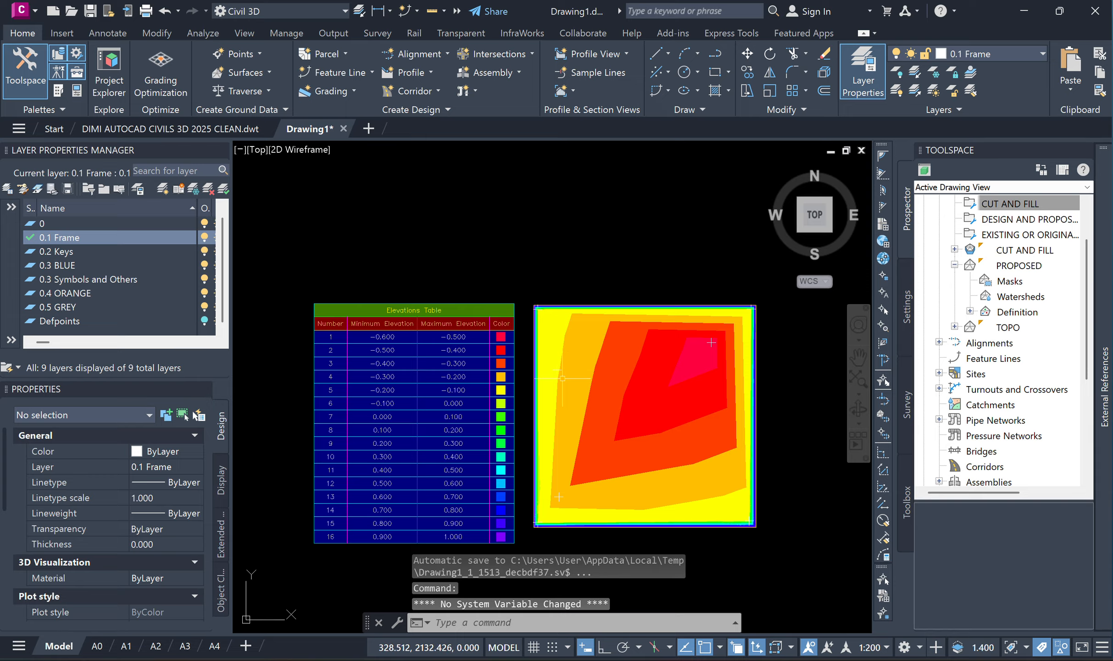
middle_drag(414, 434, 415, 389)
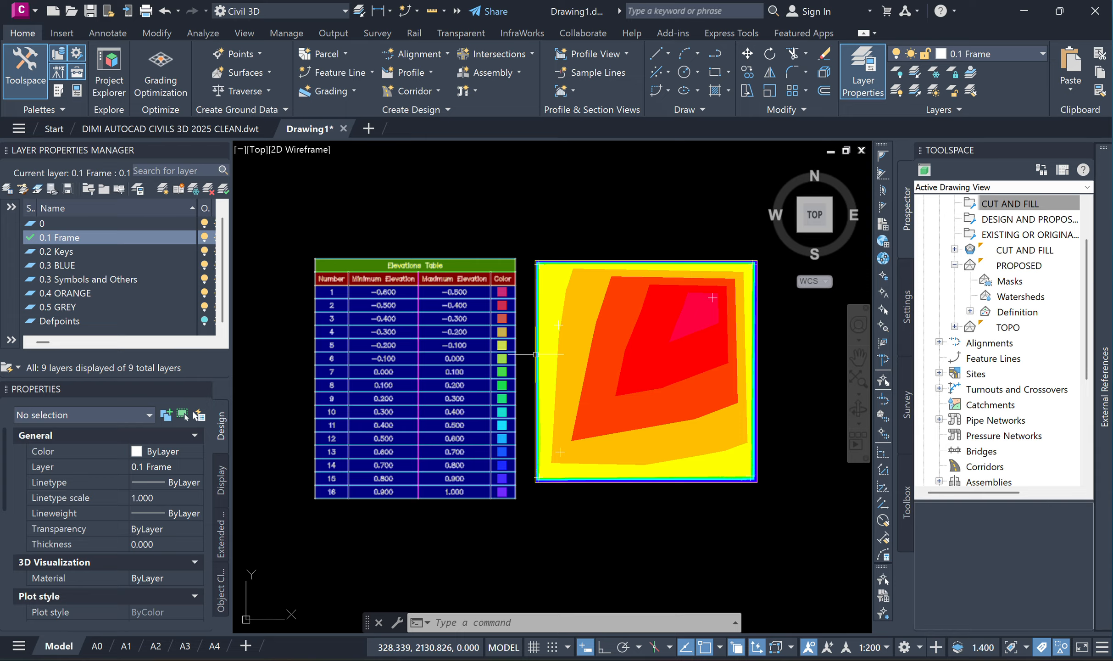
middle_drag(449, 250, 443, 258)
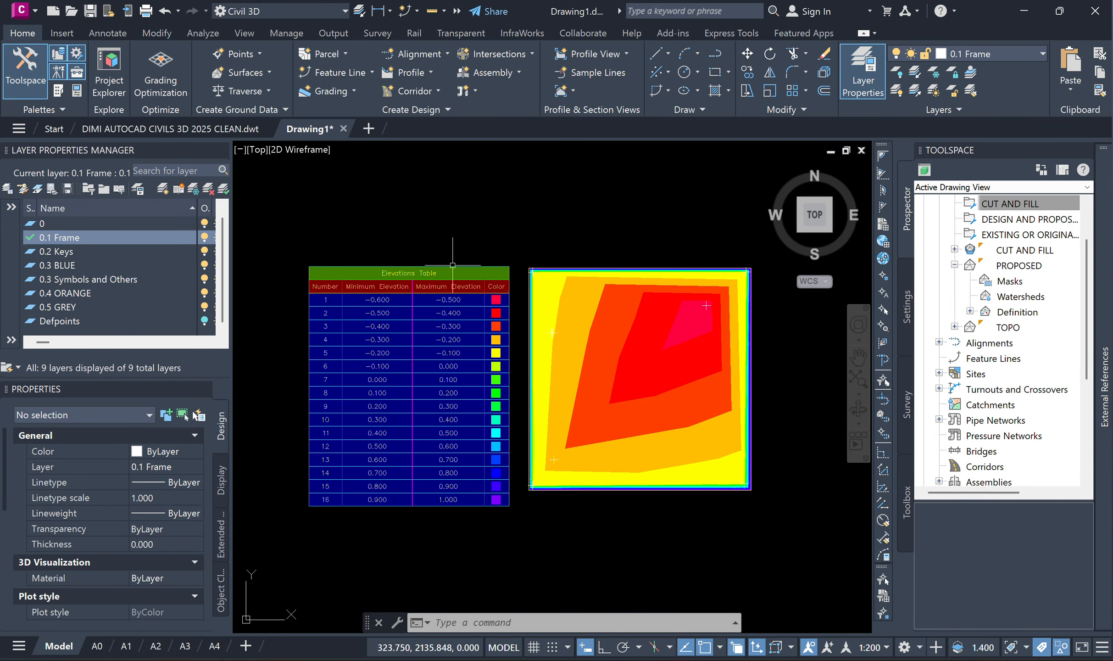
key(Escape)
key(Escape)
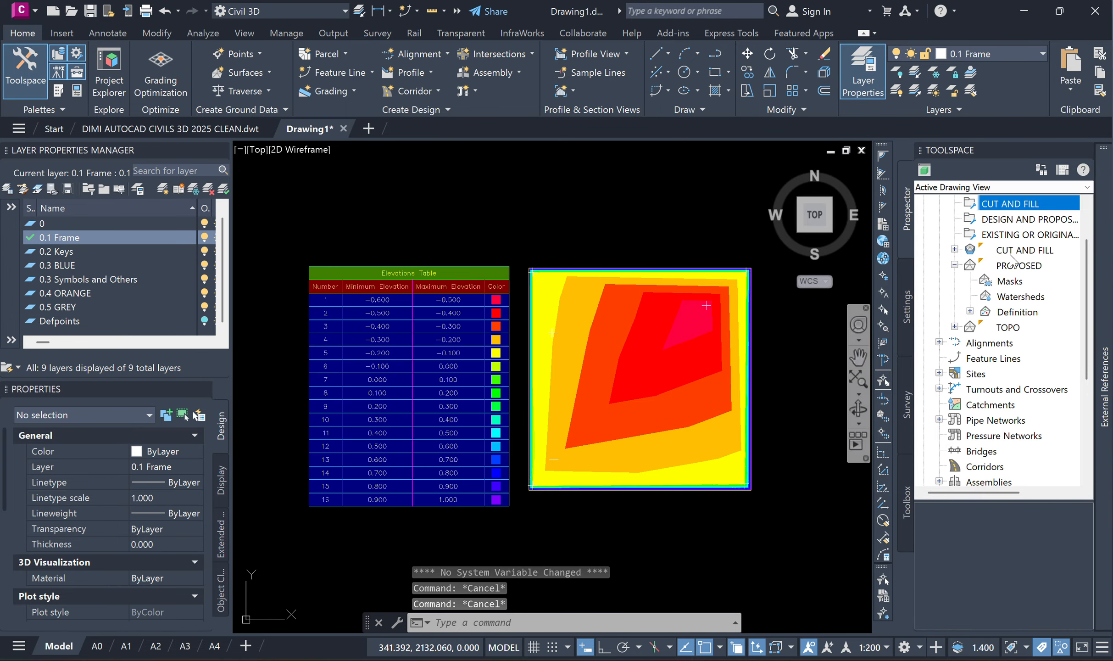
scroll(1049, 268, up, 1)
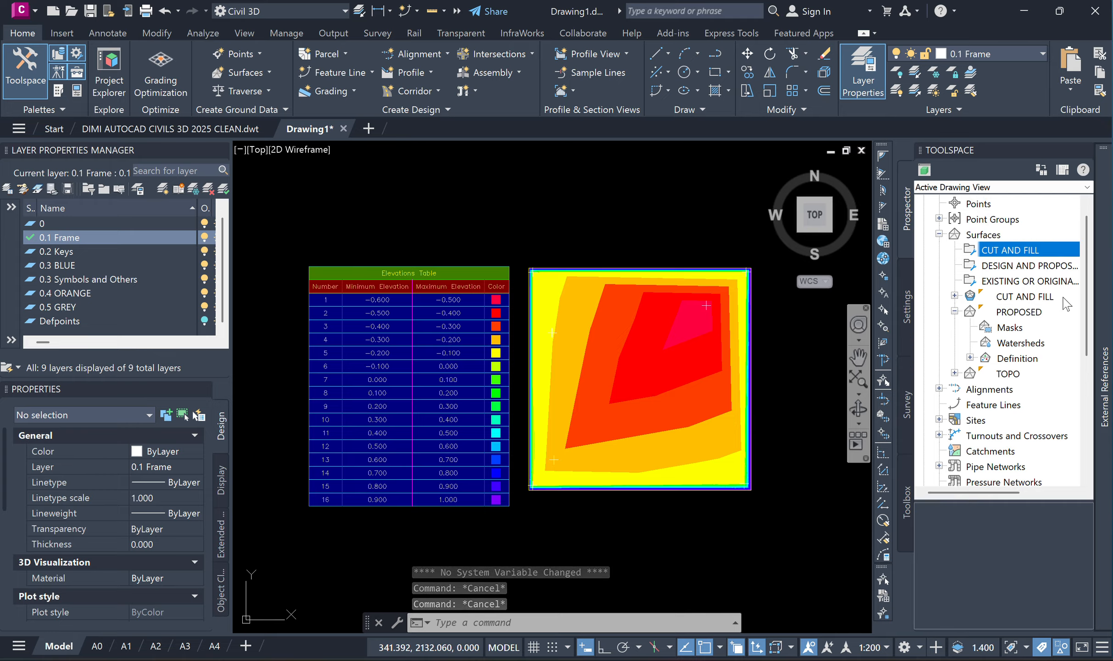
click(1024, 298)
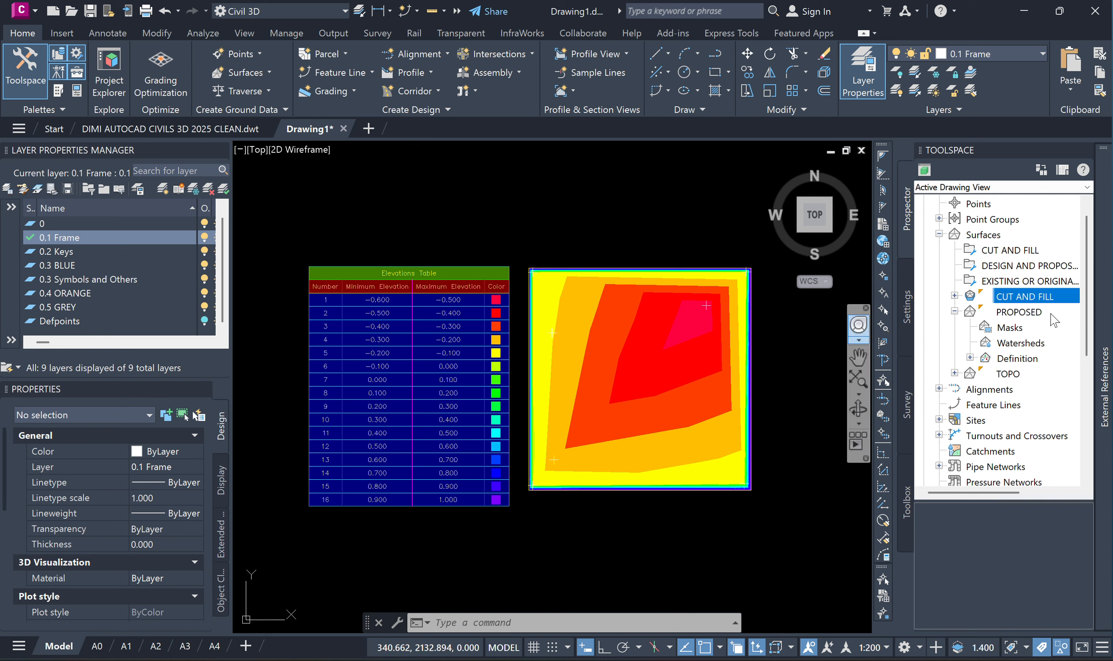
right_click(1024, 298)
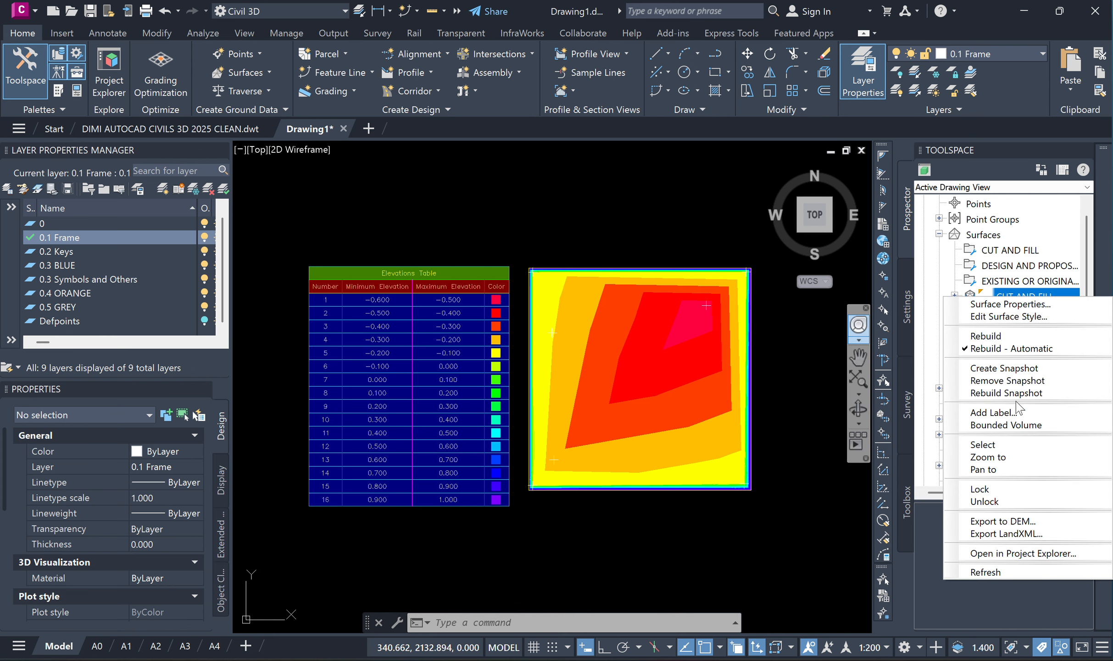
click(1006, 447)
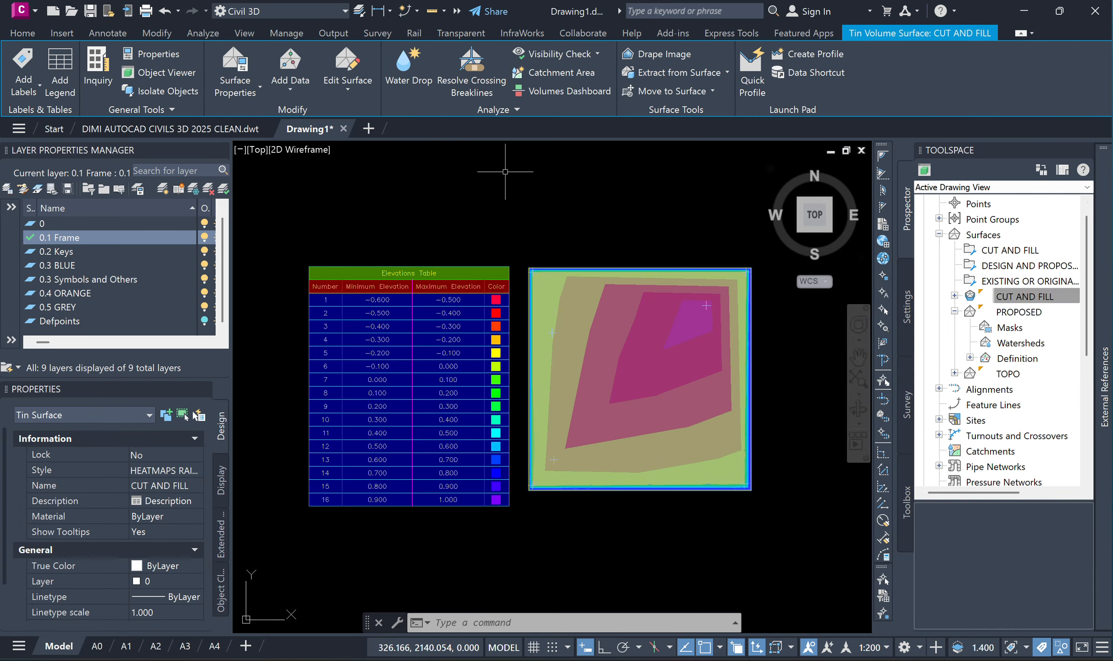
click(17, 91)
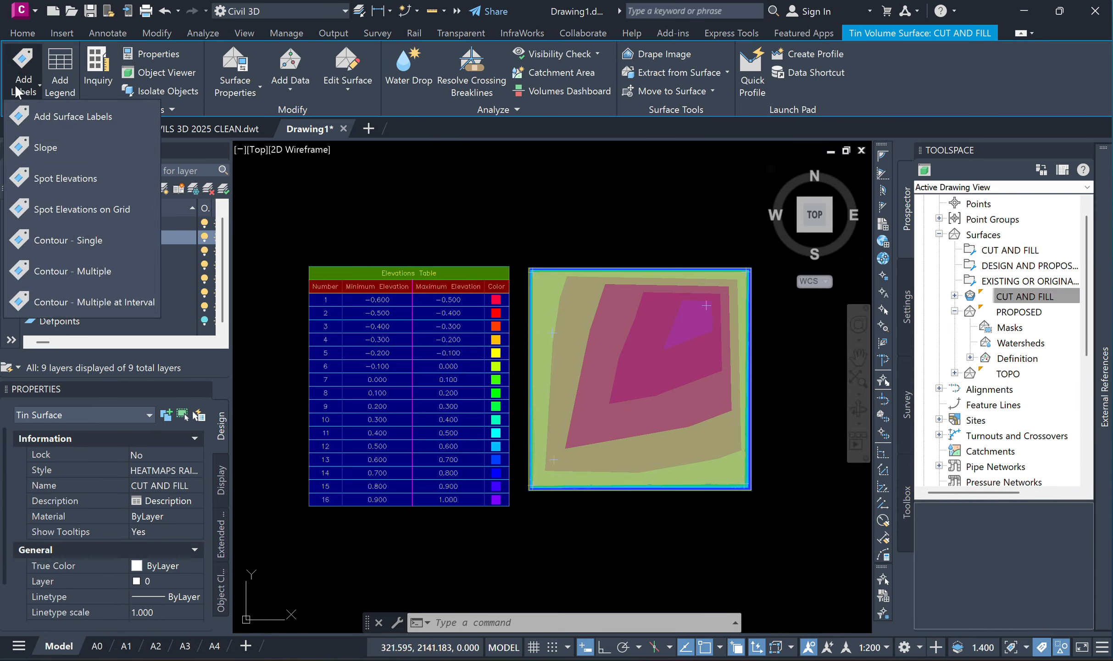
click(52, 156)
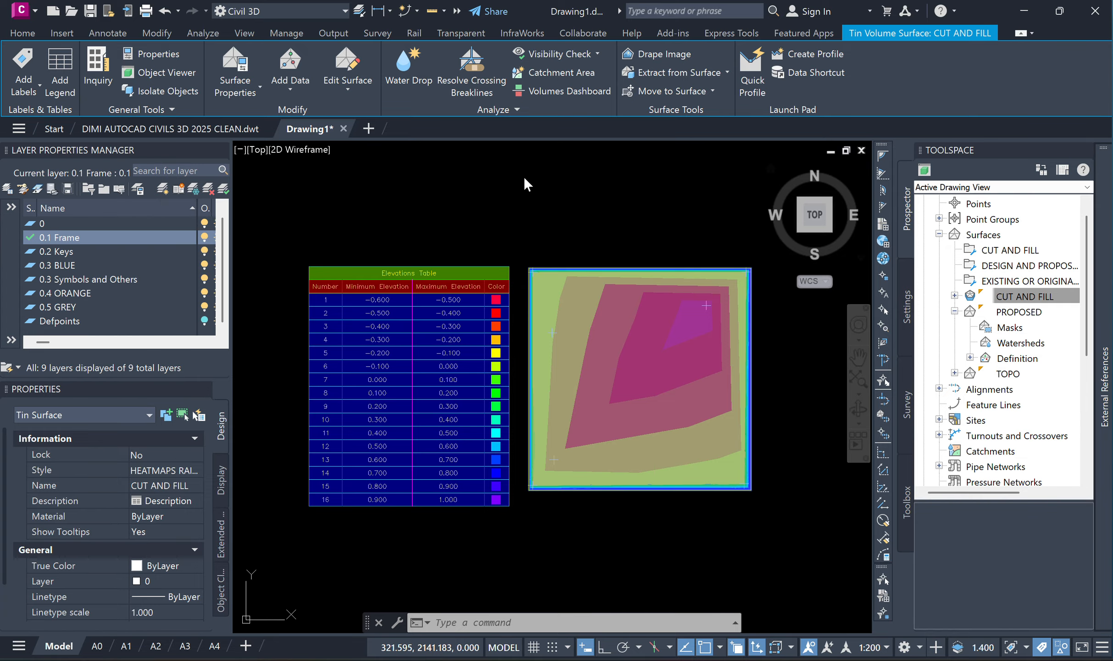
key(Escape)
key(Escape)
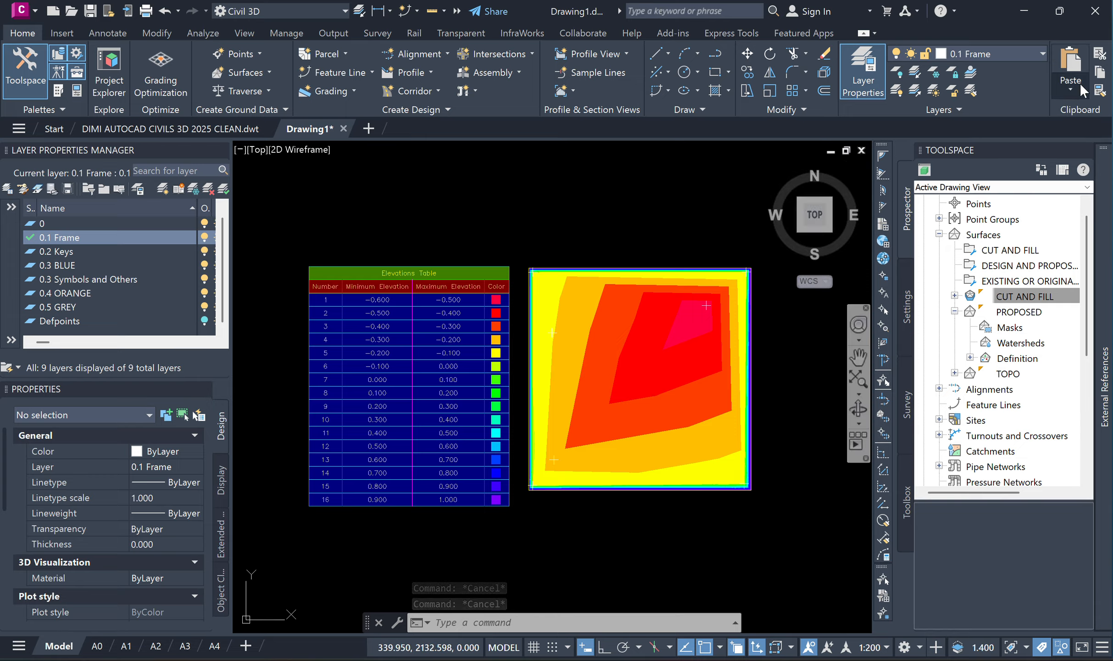
Step: Select the CUT AND FILL surface and add spot elevation labels near its northwest and northeast corners
right_click(1019, 296)
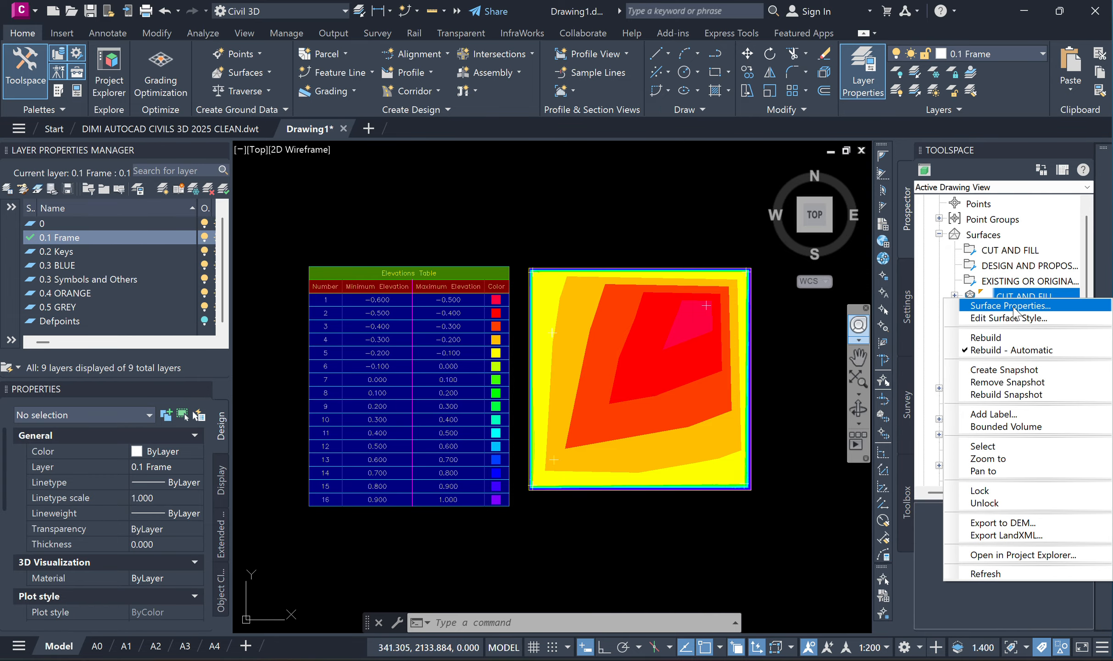
click(982, 445)
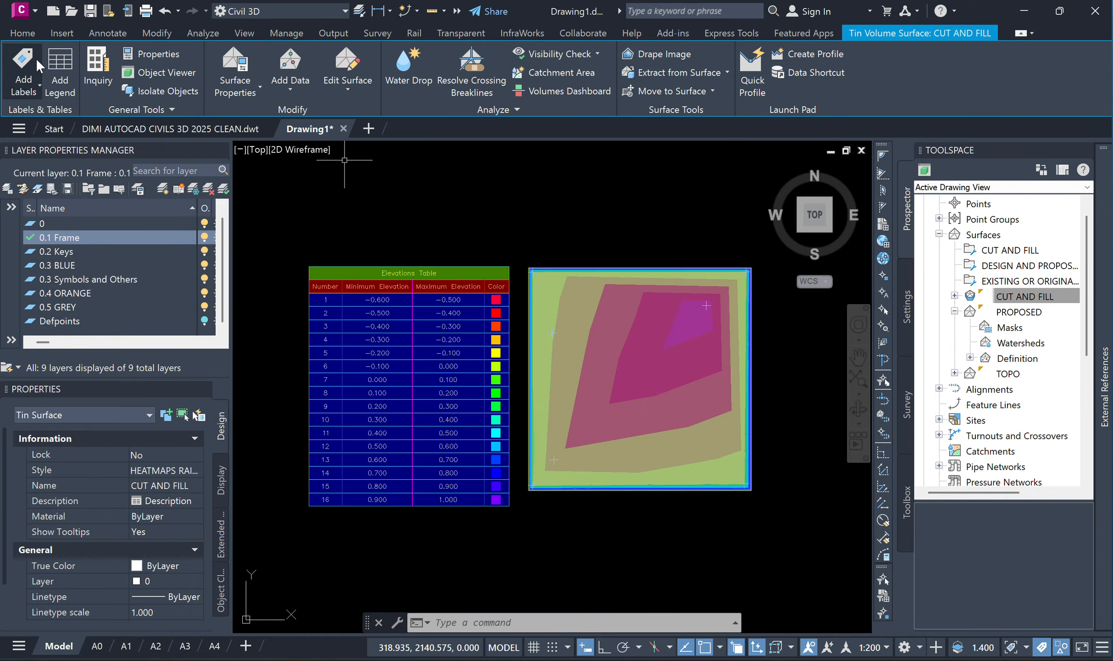
click(31, 87)
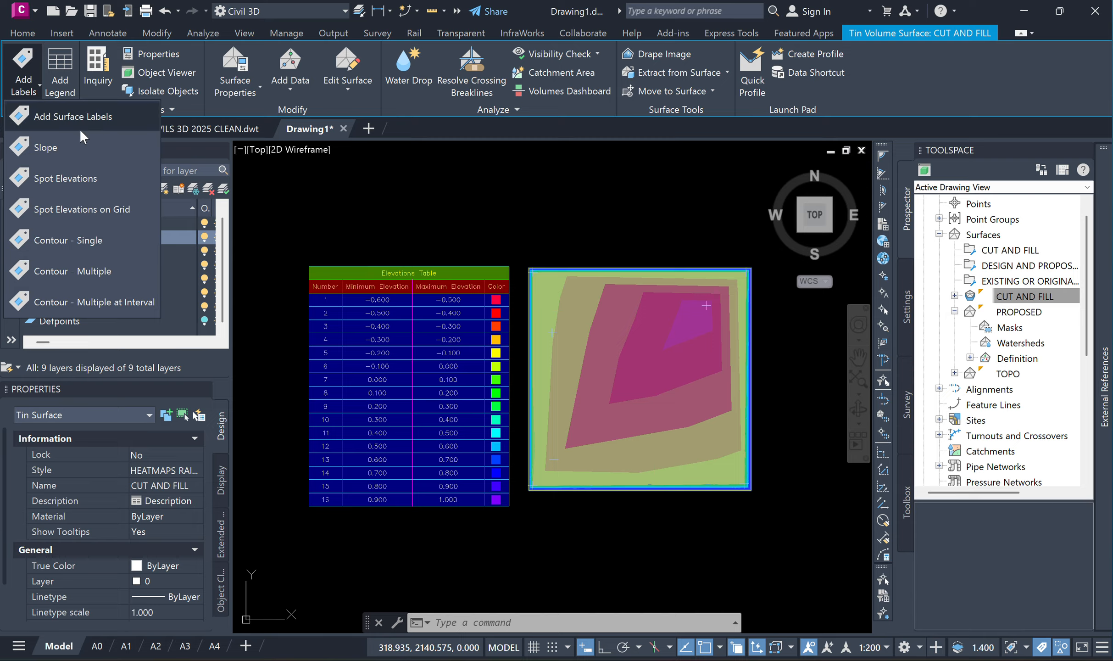
click(53, 180)
scroll(519, 304, up, 4)
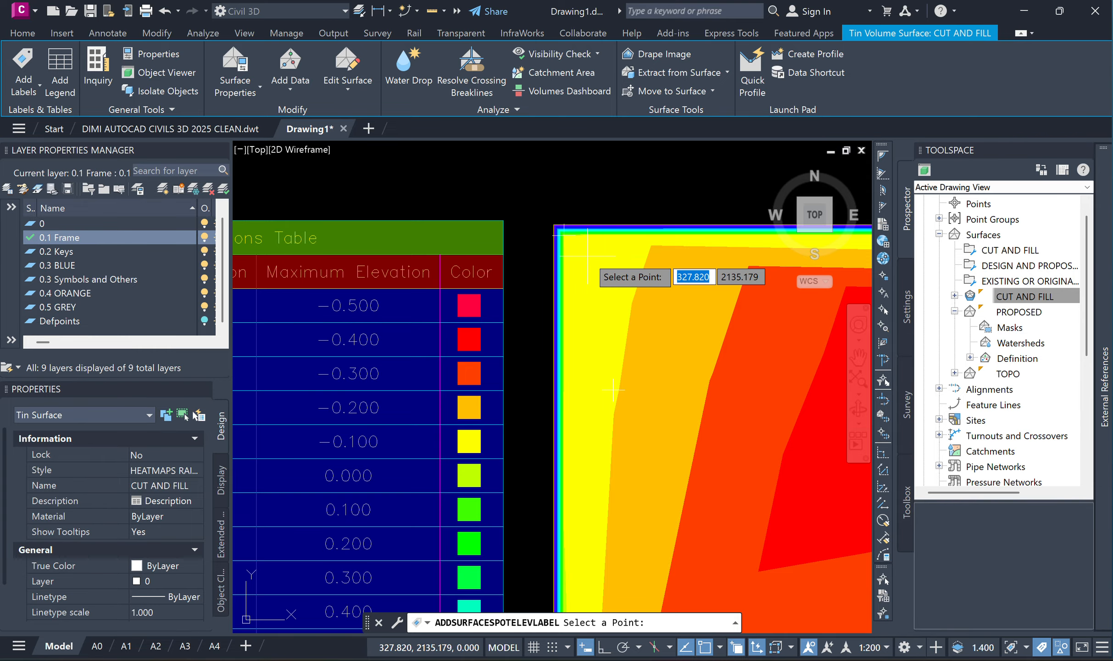
scroll(505, 344, down, 6)
scroll(569, 294, up, 6)
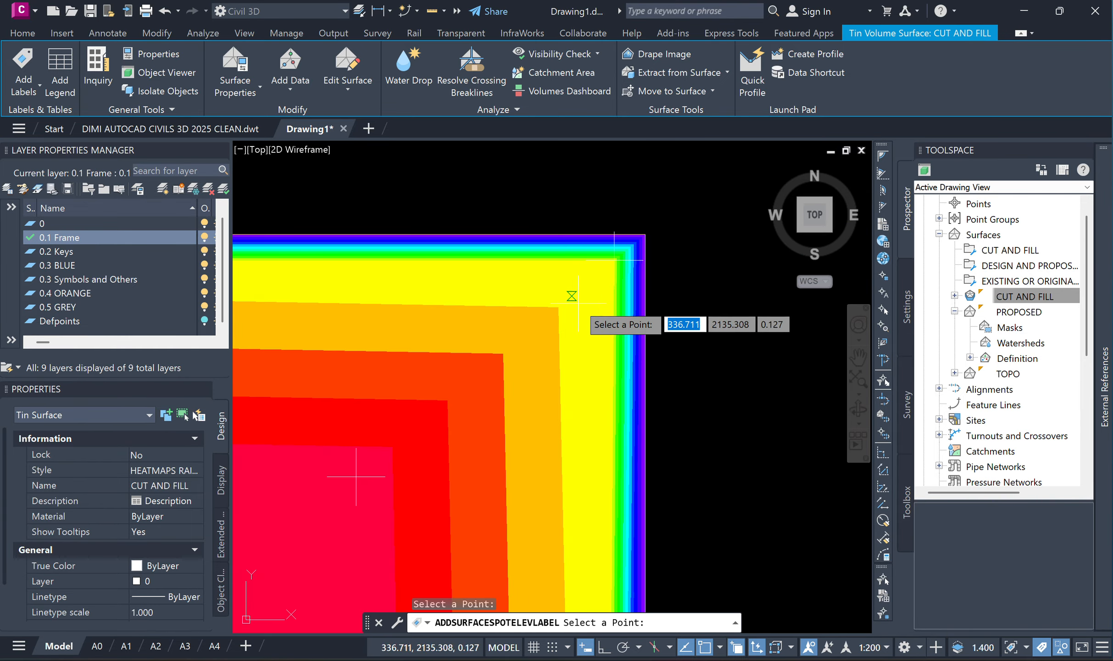
click(570, 303)
Step: Add spot elevation labels near the southeast and southwest corners of the CUT AND FILL surface
scroll(546, 357, down, 4)
middle_drag(475, 418, 568, 246)
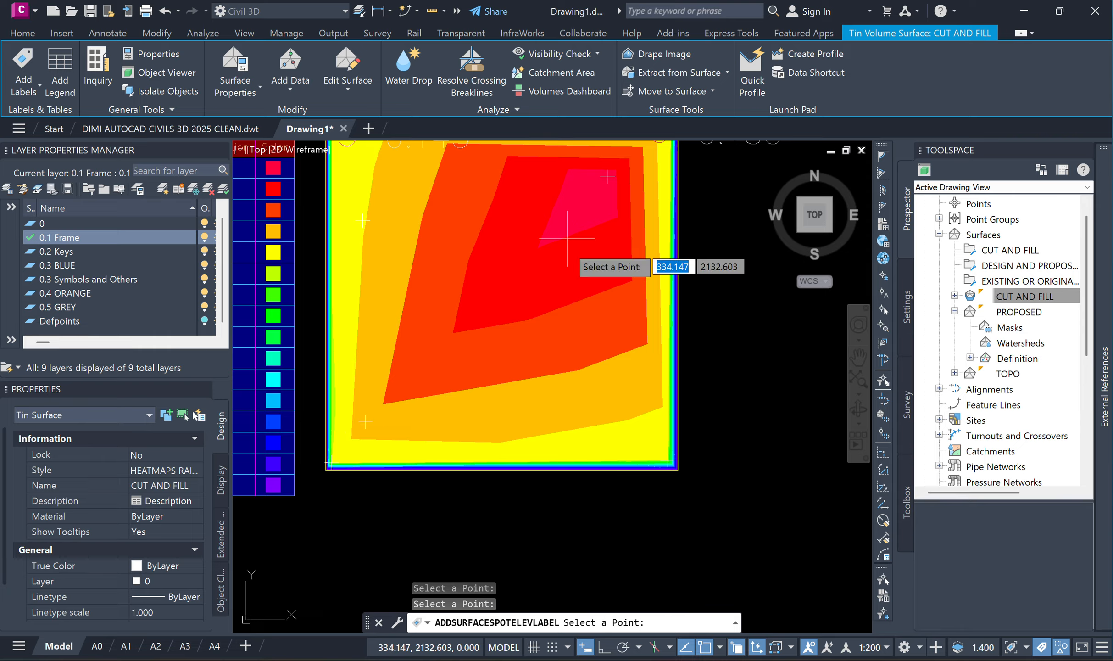
scroll(641, 454, up, 2)
scroll(641, 455, up, 2)
click(679, 441)
scroll(680, 439, down, 4)
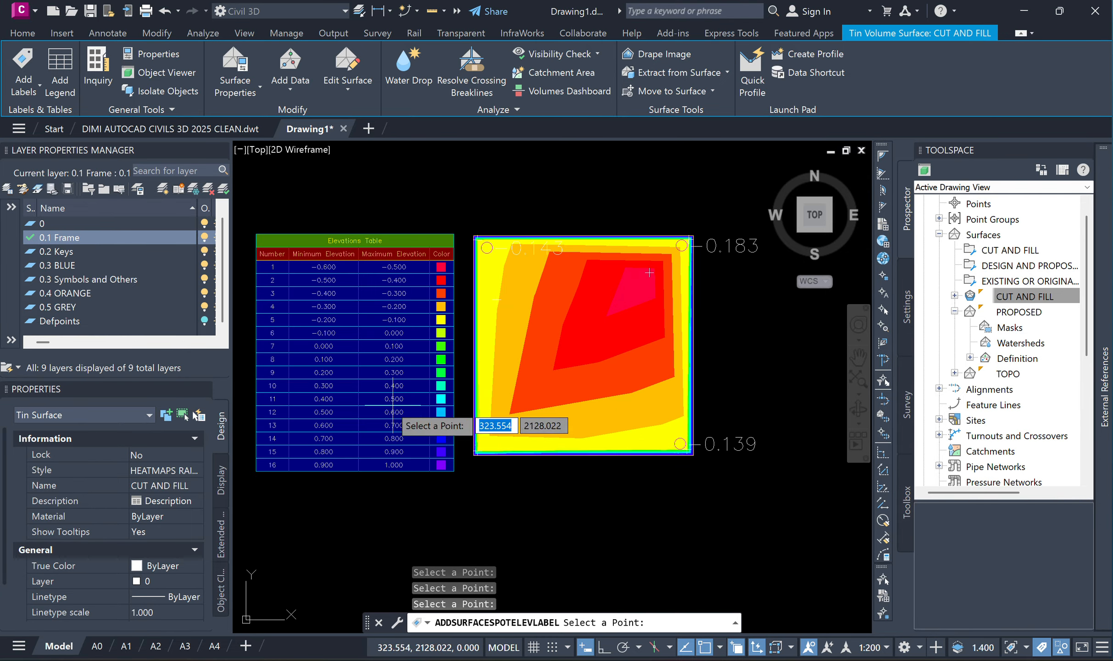
middle_drag(384, 404, 515, 397)
scroll(569, 427, up, 5)
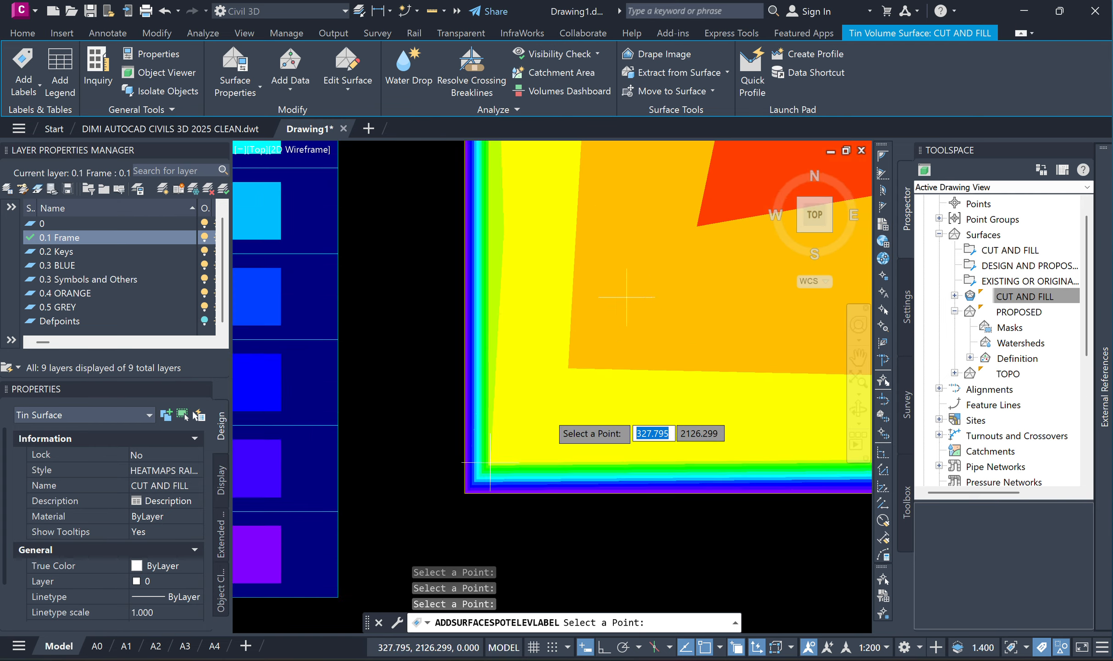
click(455, 492)
scroll(559, 415, down, 5)
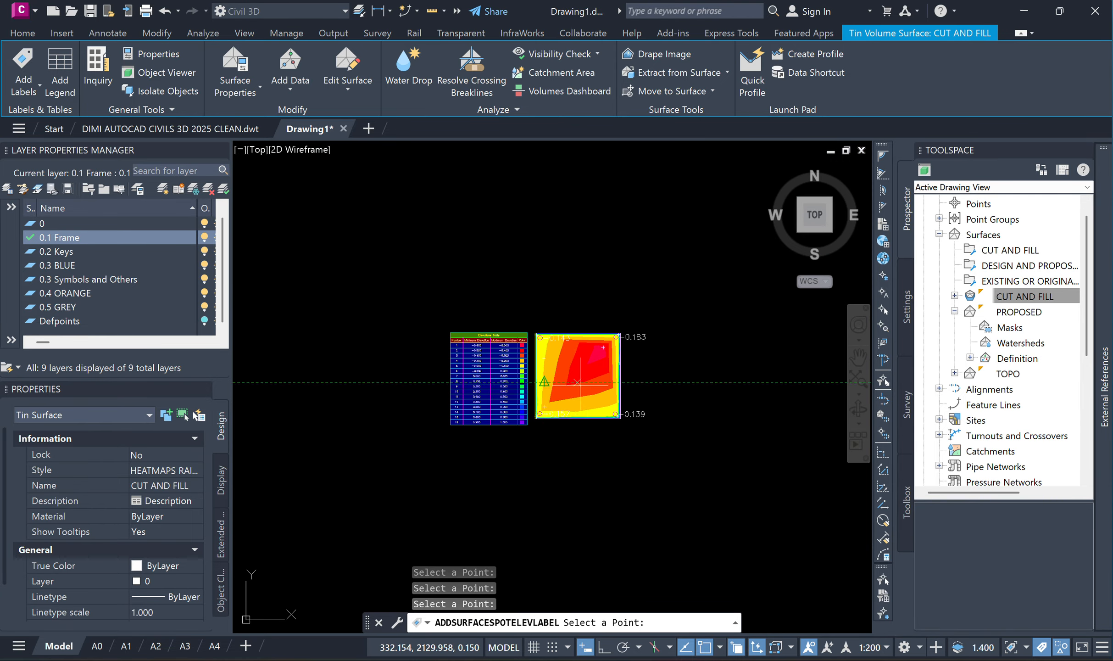
Step: Add one spot elevation label each in the crimson, orange-red and light orange bands of the surface
scroll(594, 335, up, 3)
click(596, 330)
scroll(534, 367, up, 4)
click(535, 327)
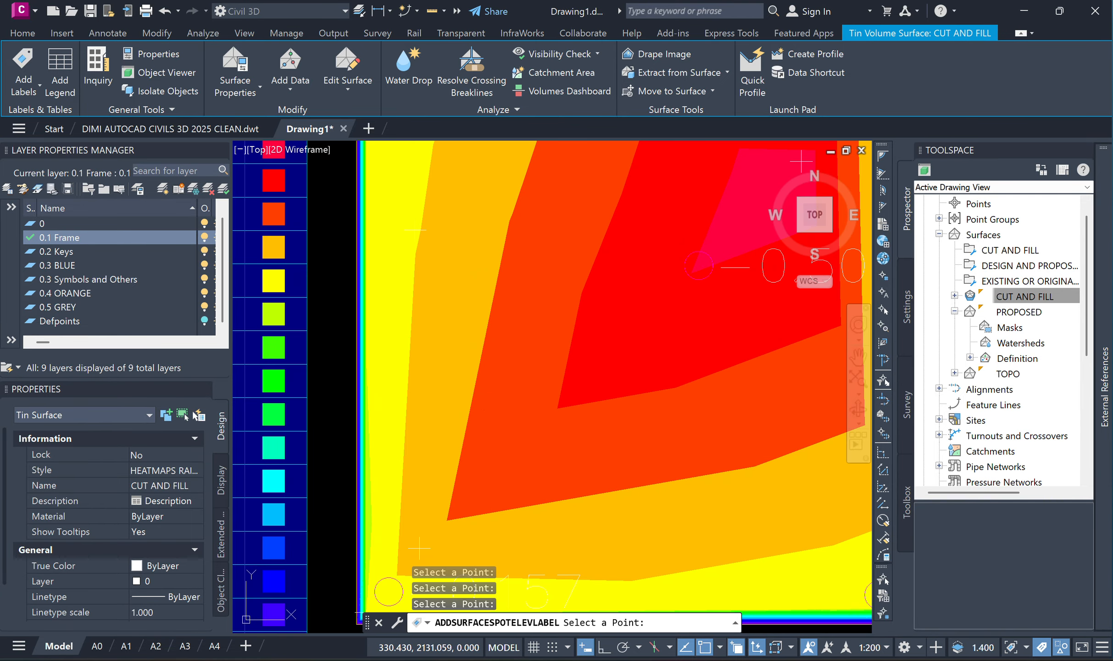
click(454, 375)
Step: Label spot elevations in the yellow band and the narrow rainbow strip along the surface's west edge, and finish the labelling
middle_drag(383, 440, 550, 367)
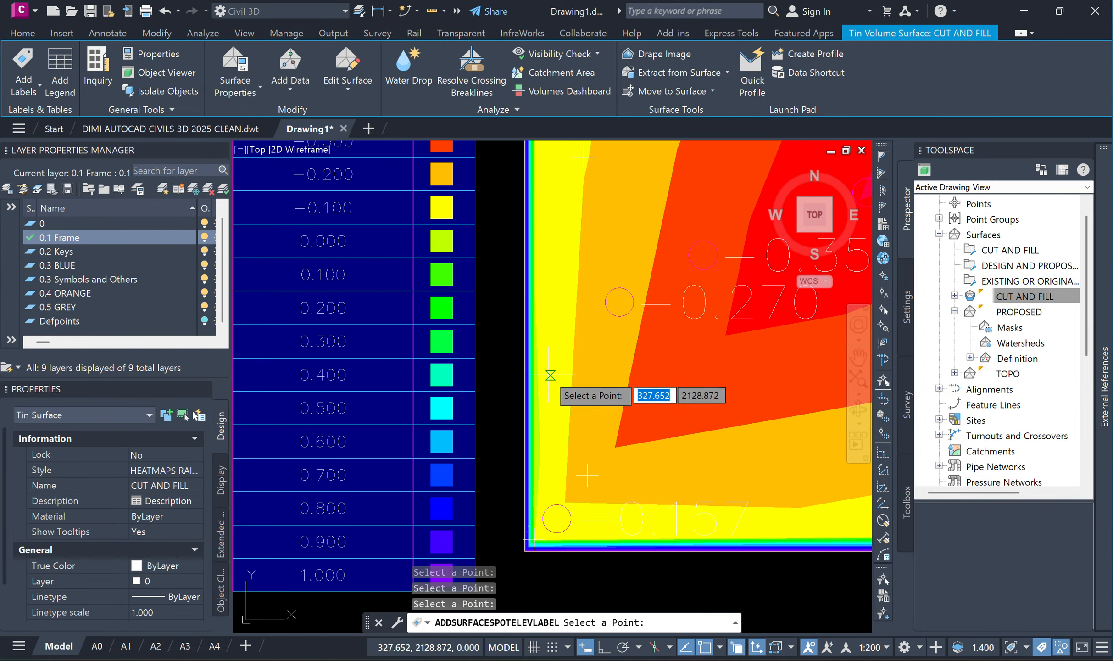
scroll(535, 403, up, 10)
click(509, 412)
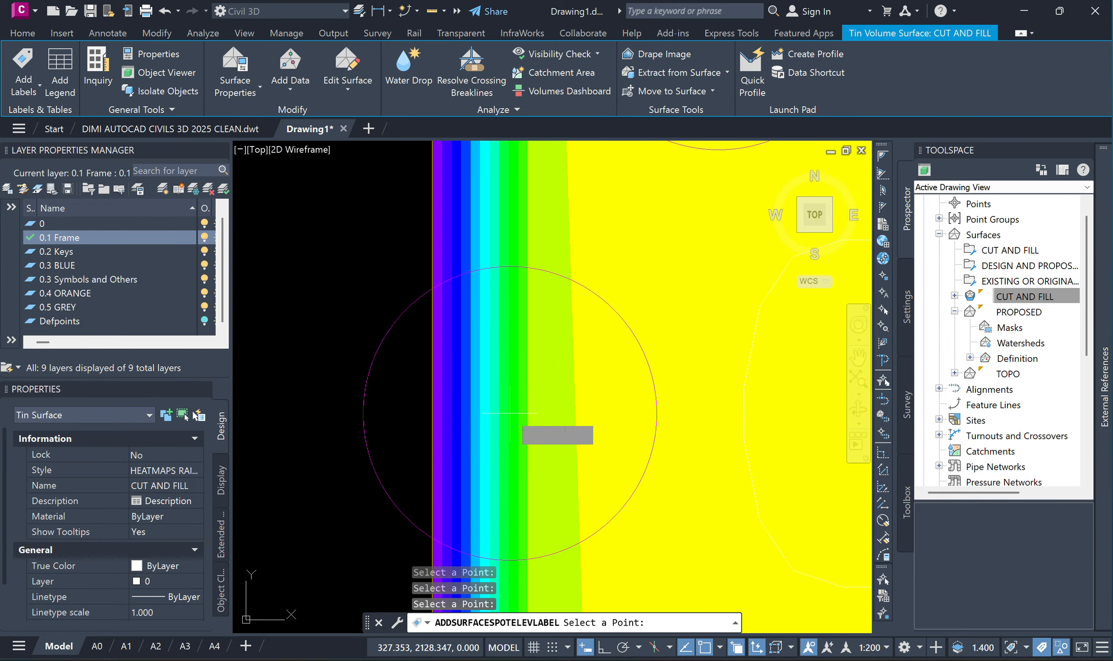
scroll(469, 412, down, 10)
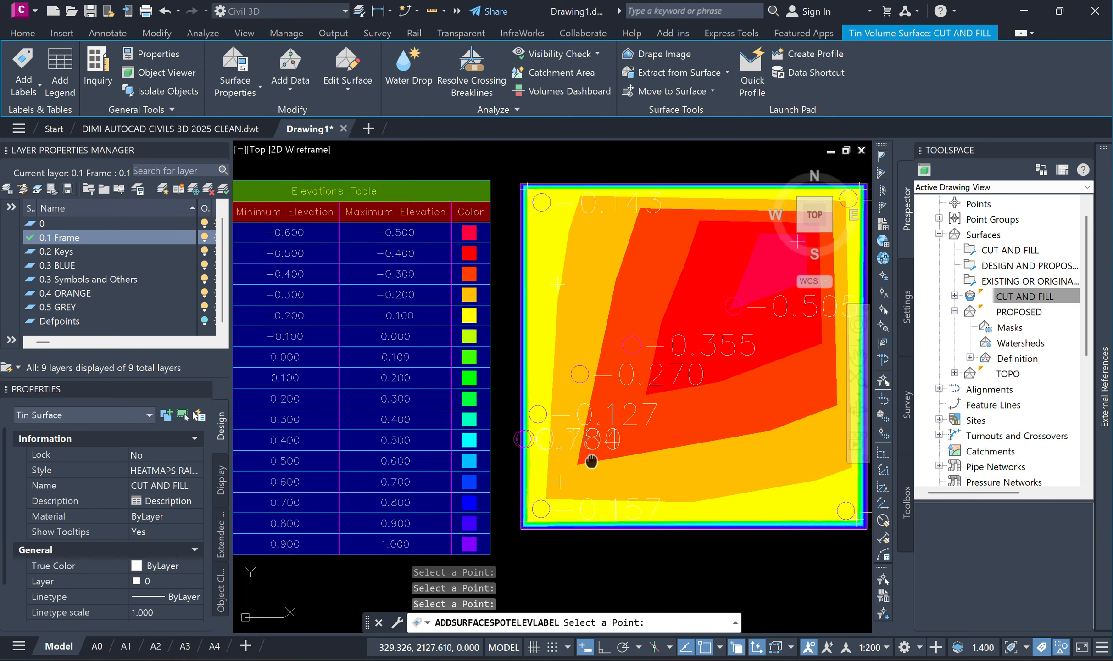
middle_drag(594, 461, 452, 473)
middle_drag(655, 453, 551, 439)
scroll(561, 449, down, 2)
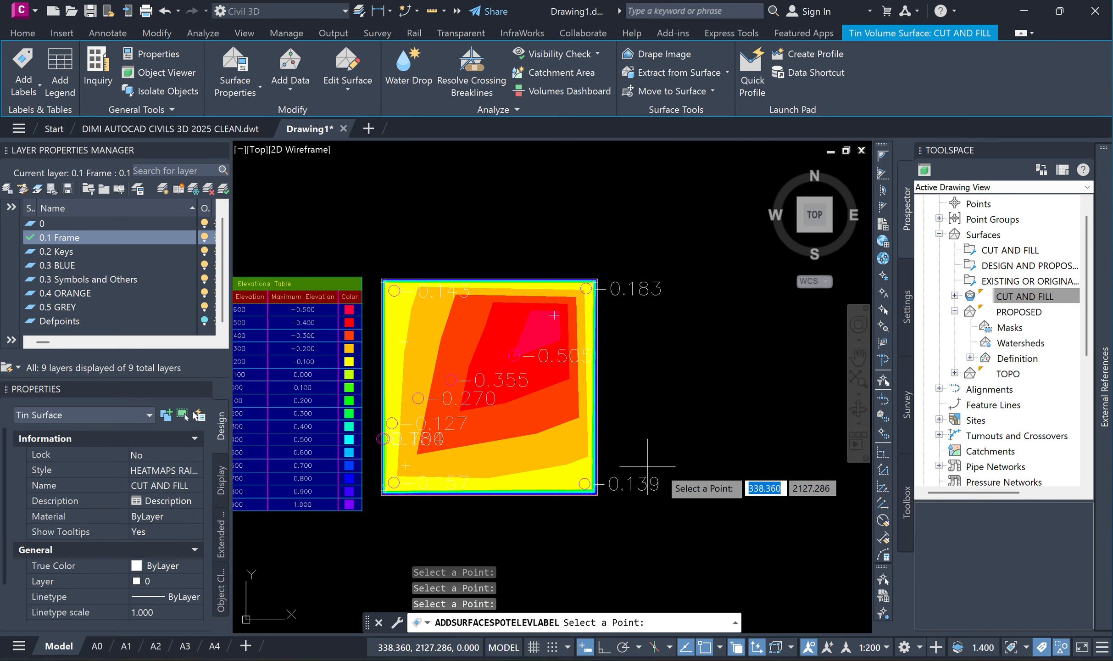
middle_drag(551, 390, 579, 385)
key(Escape)
key(Escape)
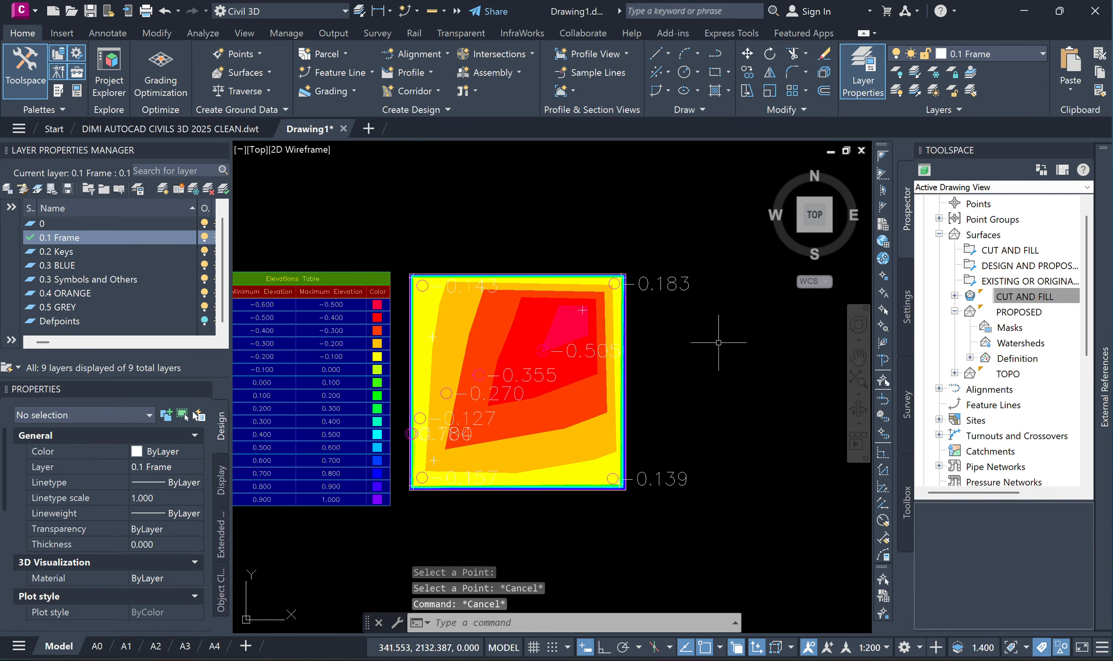
Step: Select all spot elevation labels similar to the one at the surface's northeast corner
click(680, 282)
click(668, 282)
right_click(668, 283)
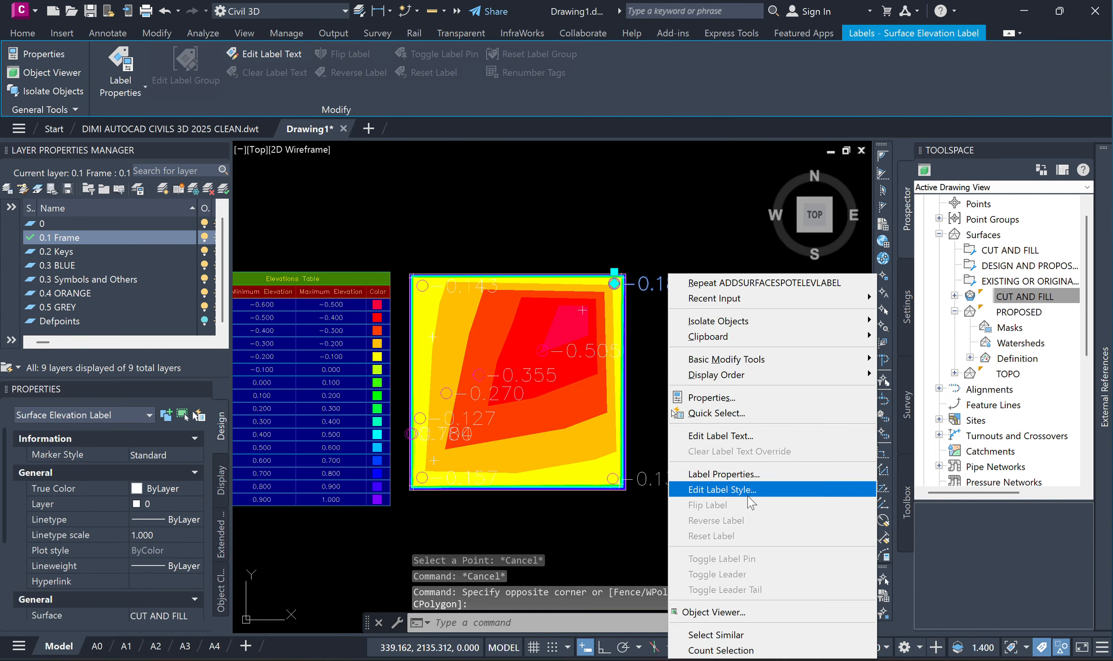
click(720, 634)
click(874, 647)
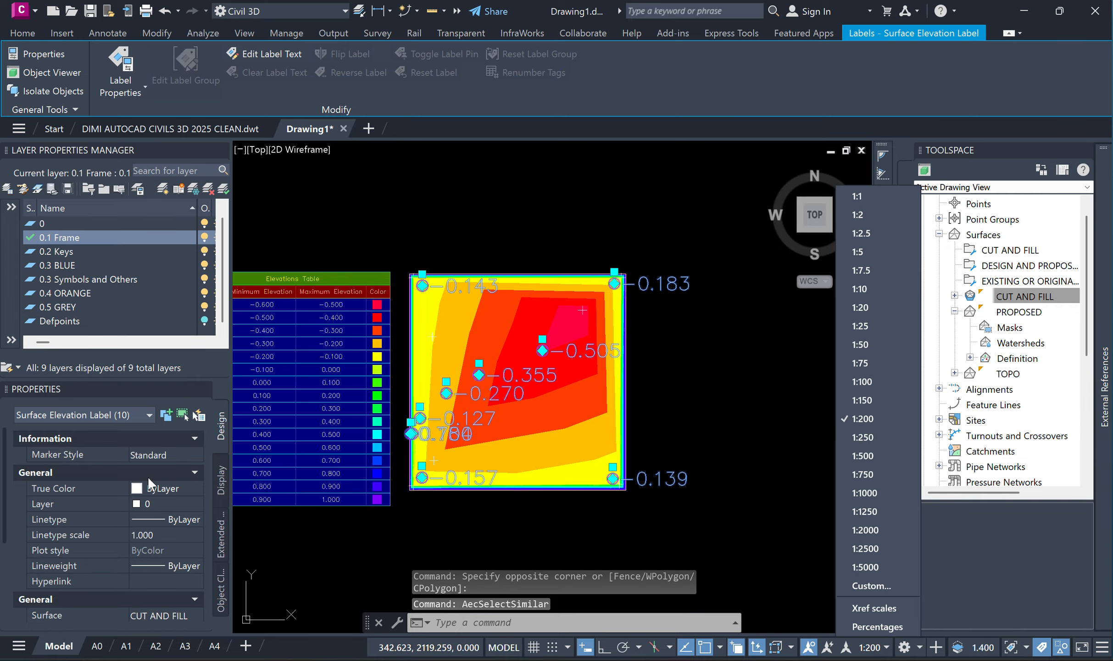
click(560, 208)
Step: Set the Surface Elevation text height to .5 mm in the Standard spot elevation label style
scroll(80, 524, down, 5)
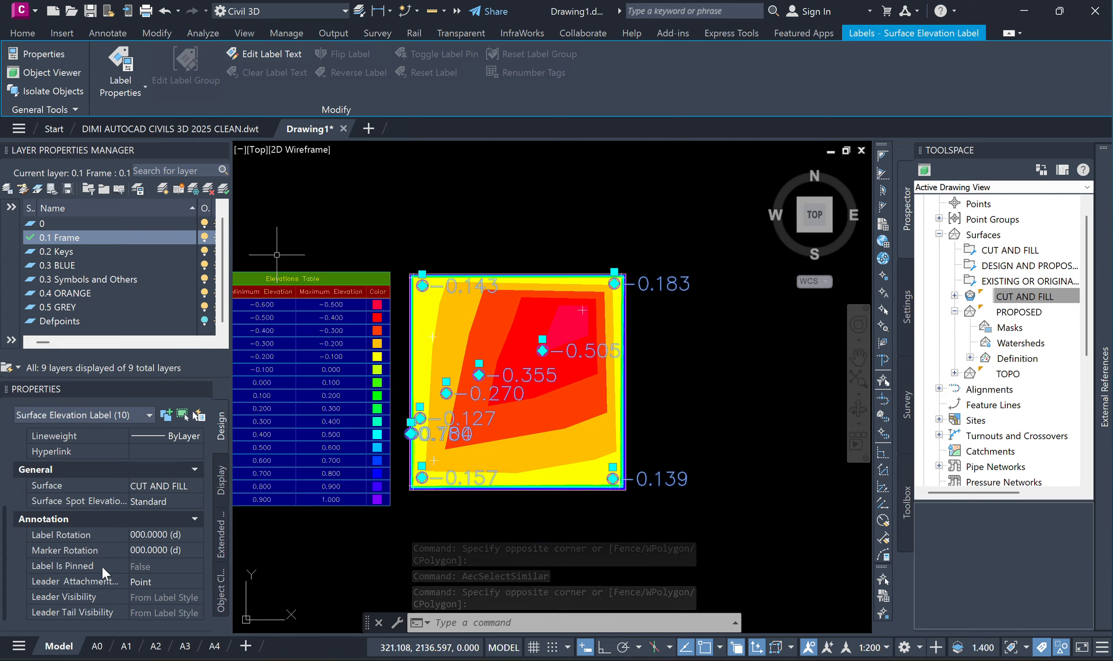
scroll(173, 594, up, 1)
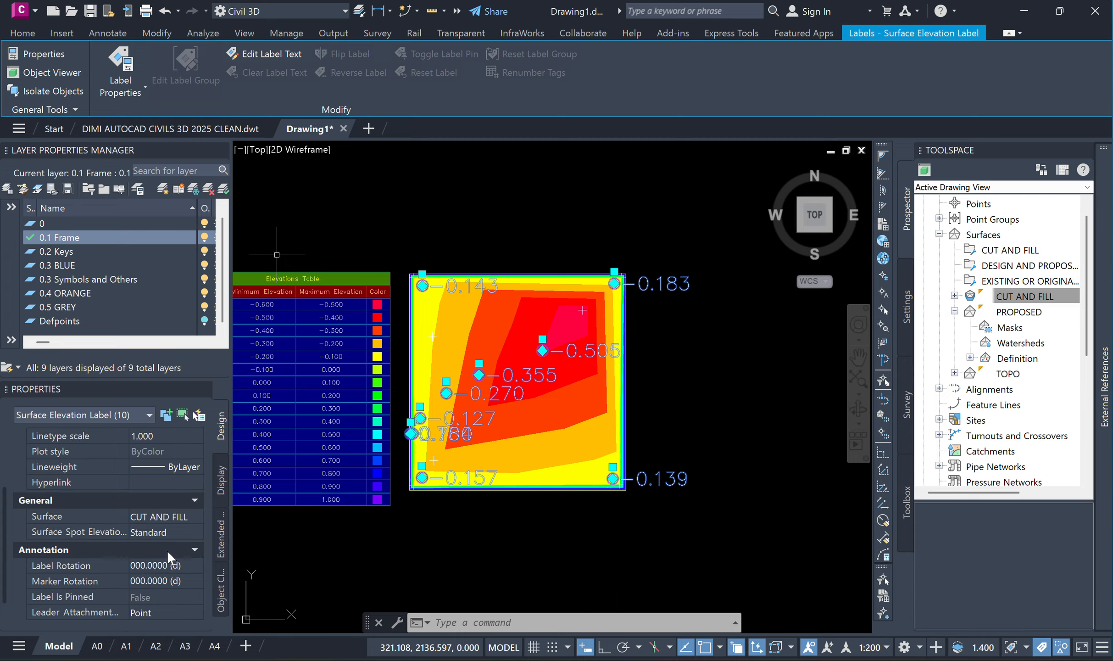
click(165, 532)
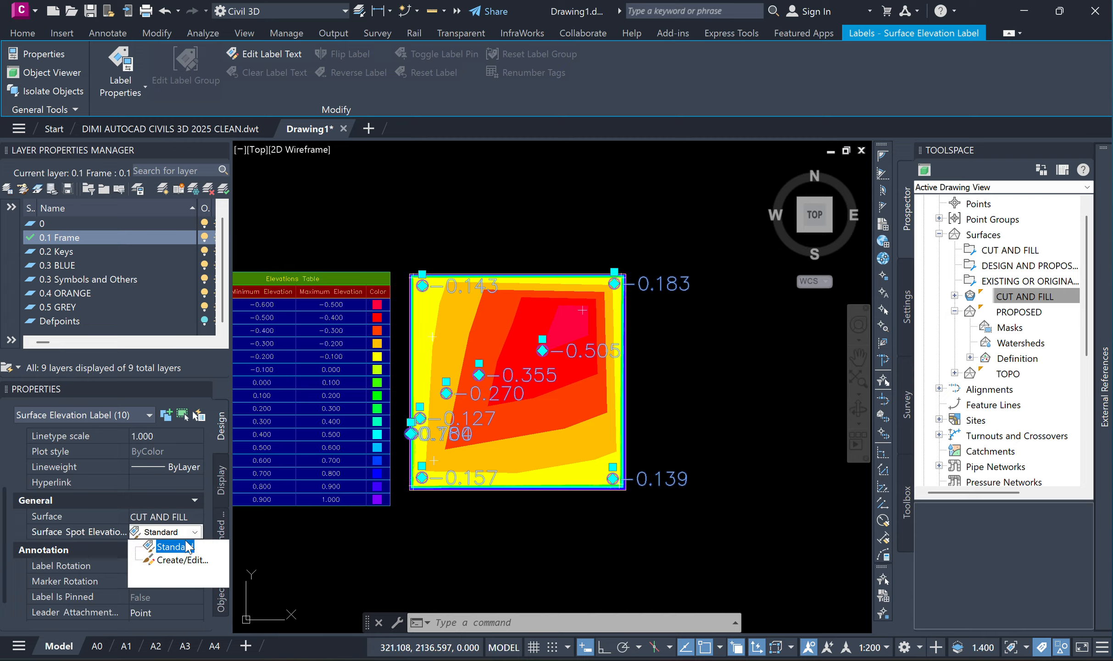
click(158, 556)
click(604, 346)
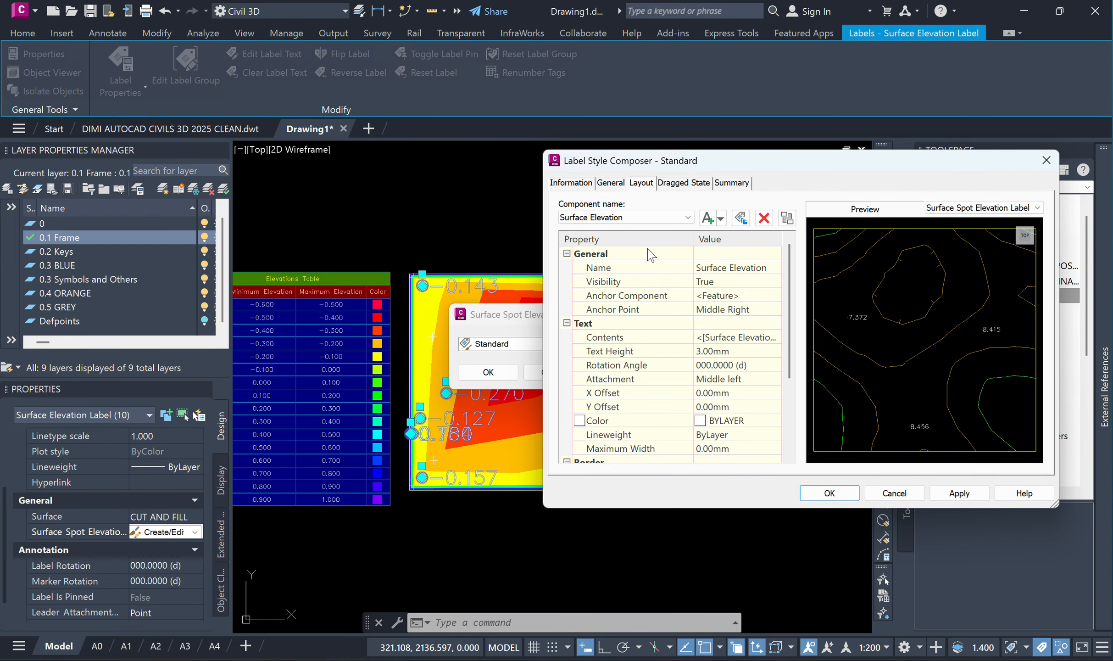
click(619, 219)
click(618, 219)
click(736, 349)
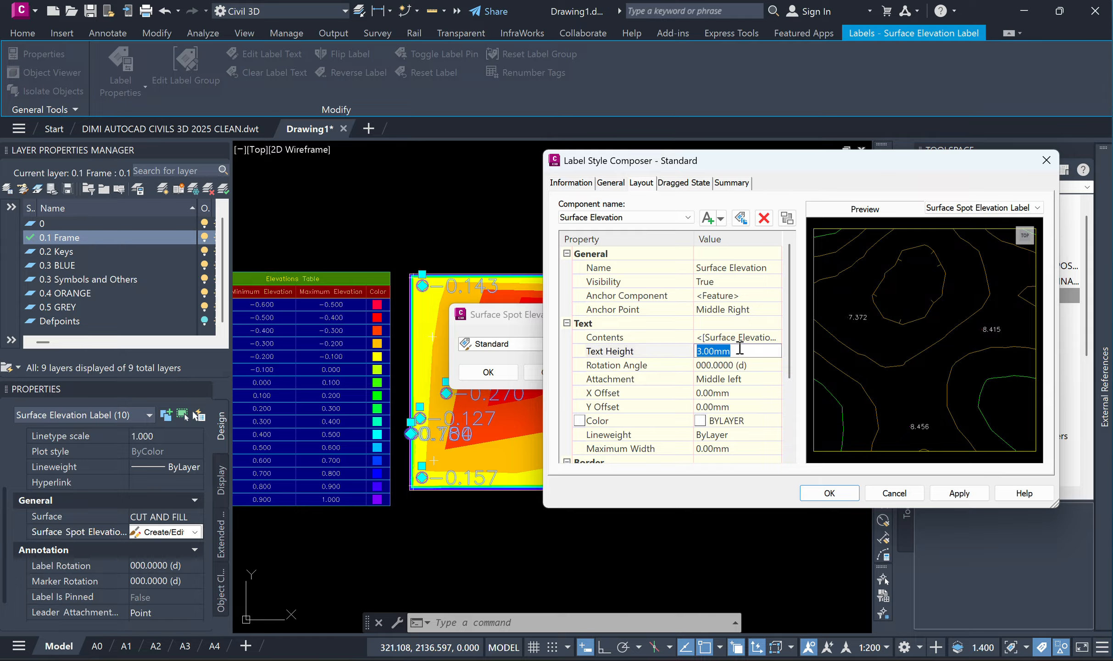
key(BackSpace)
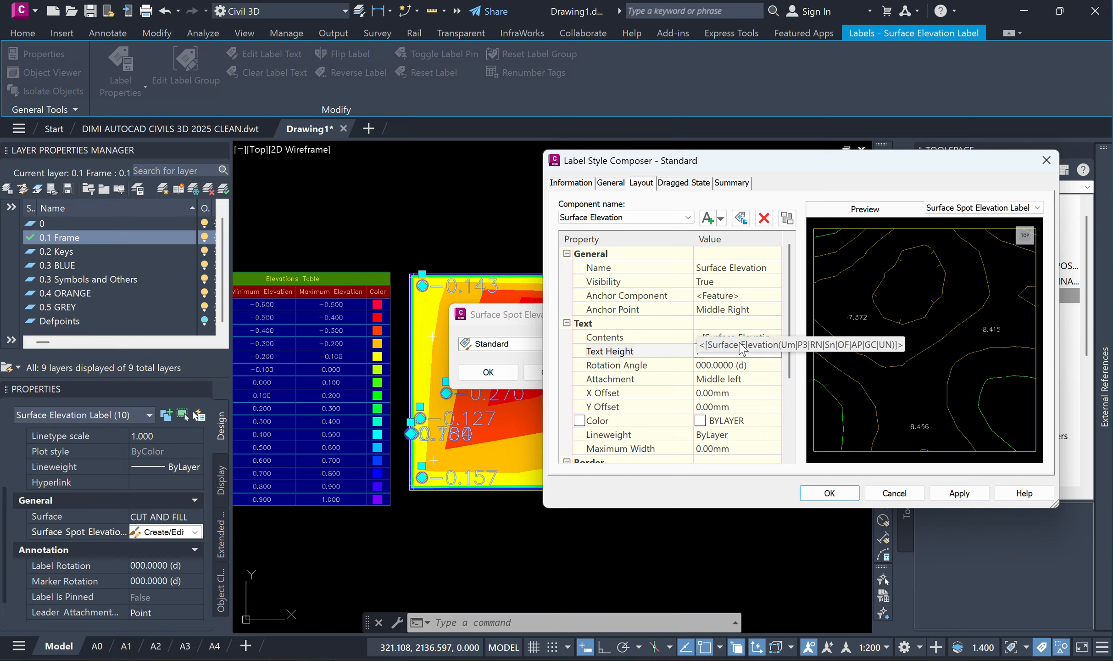
text(.5)
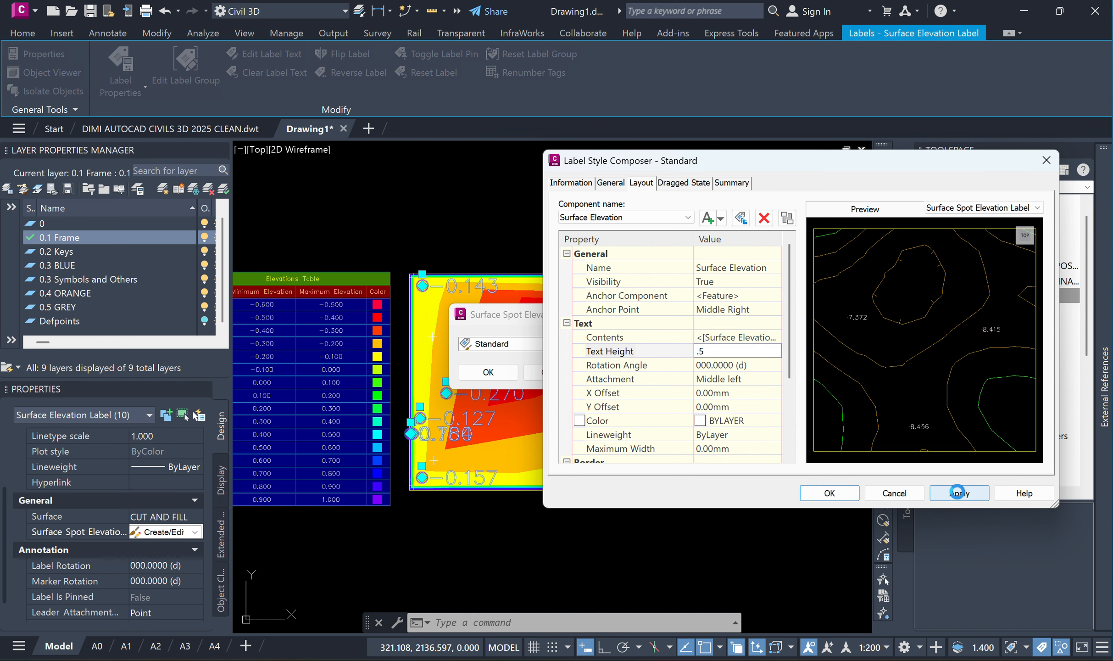
click(958, 493)
click(830, 493)
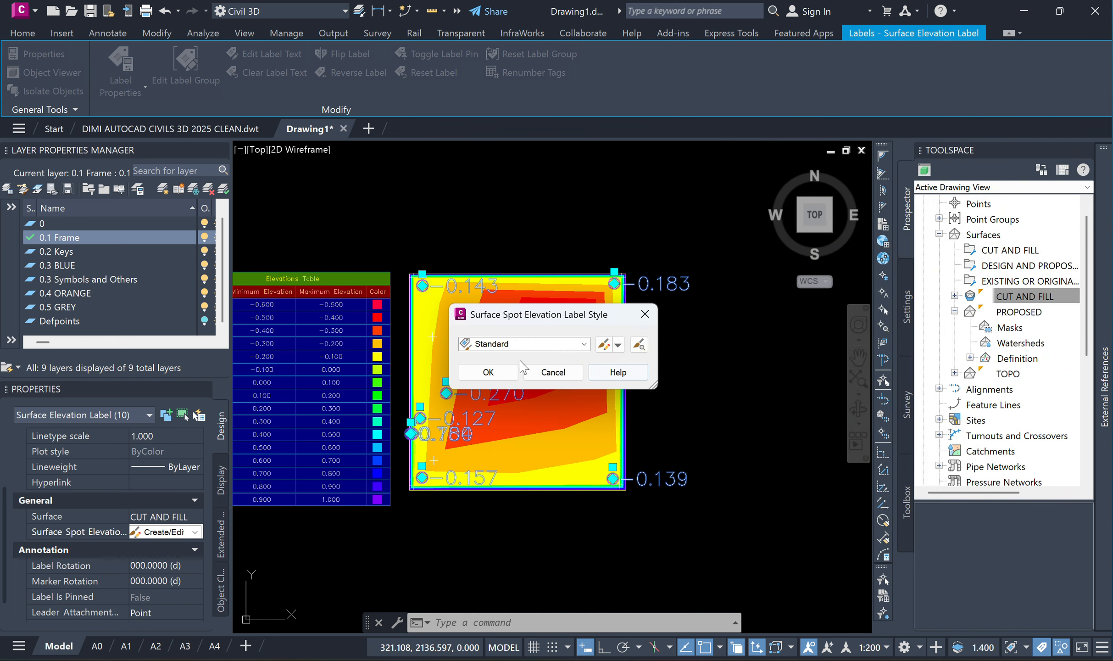
click(486, 372)
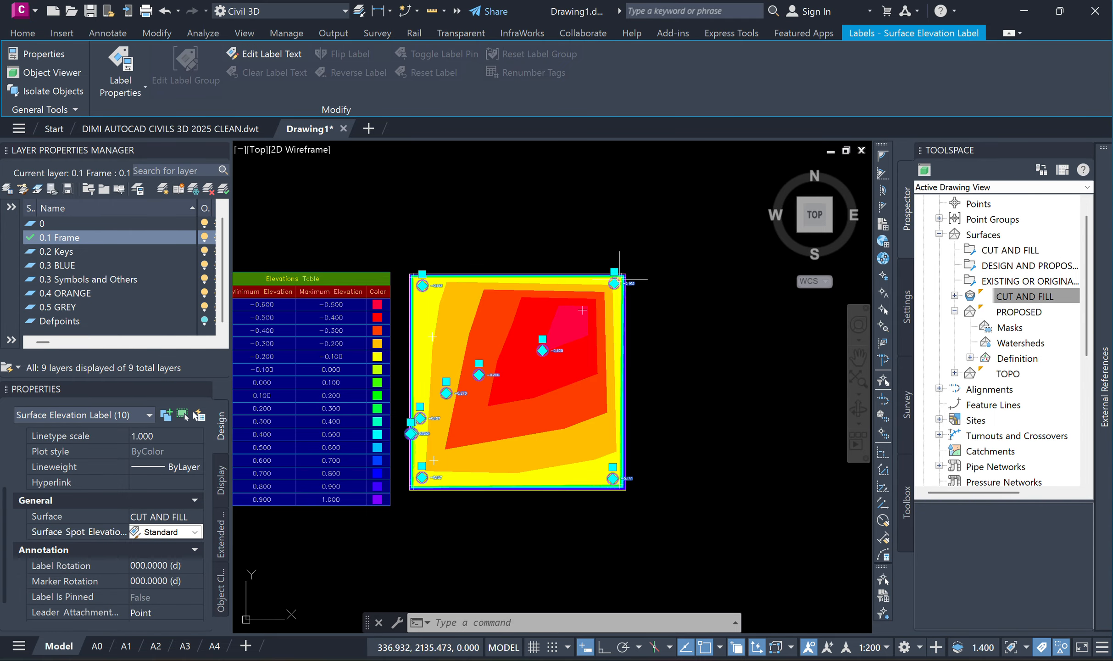
Step: Set the true colour of the selected spot elevation labels to White
scroll(615, 288, up, 10)
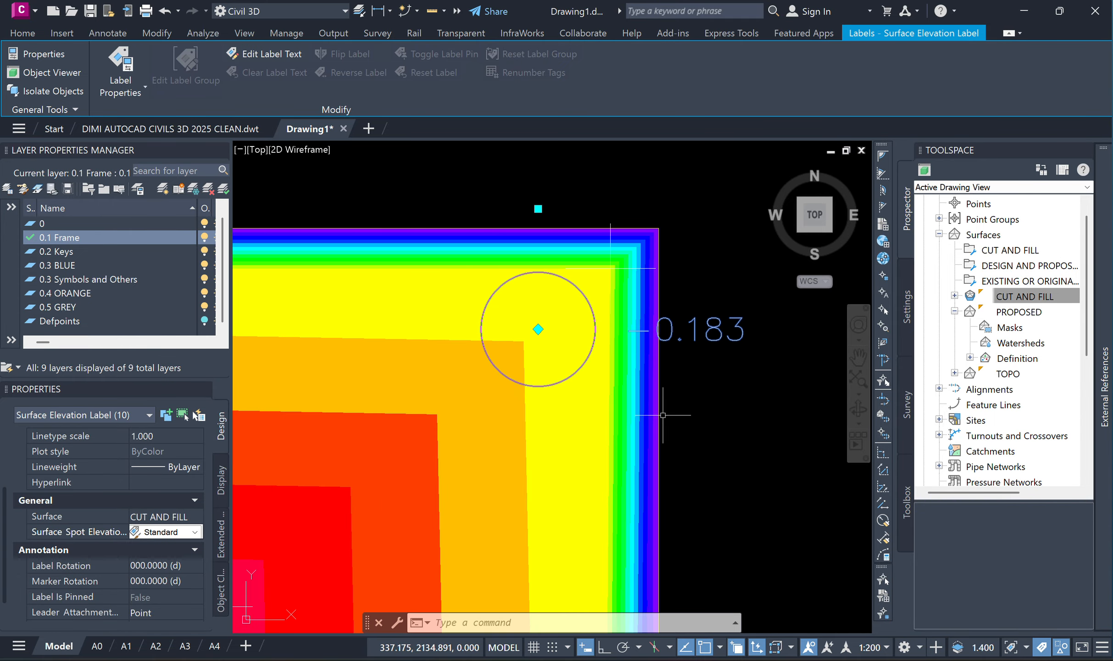
scroll(647, 418, down, 8)
middle_drag(520, 464, 624, 337)
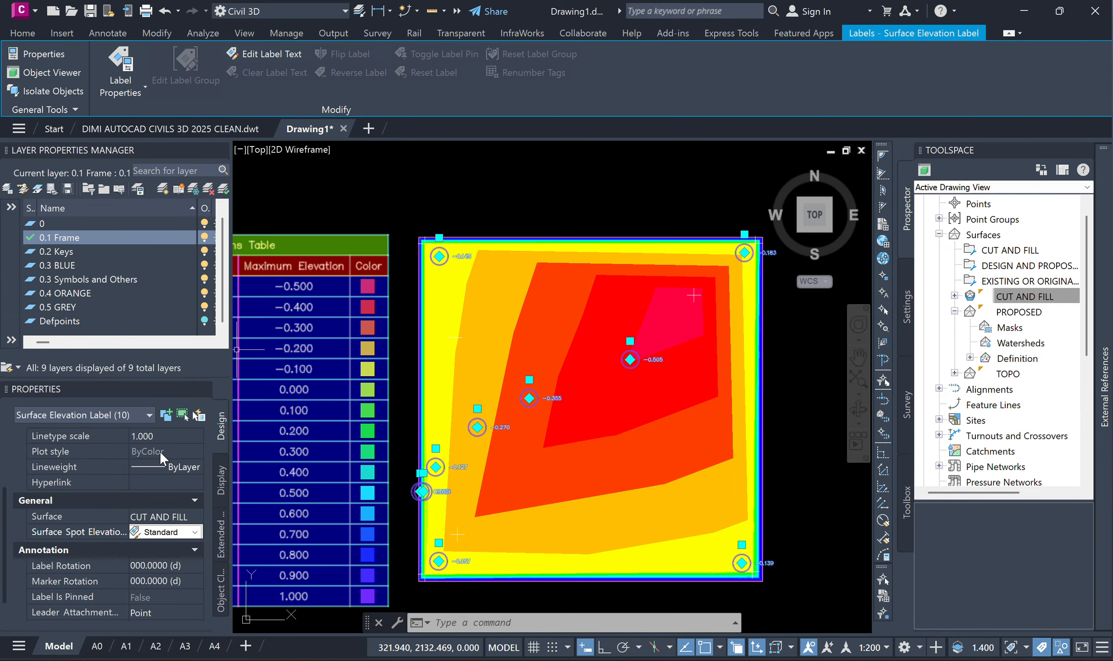
scroll(166, 495, up, 3)
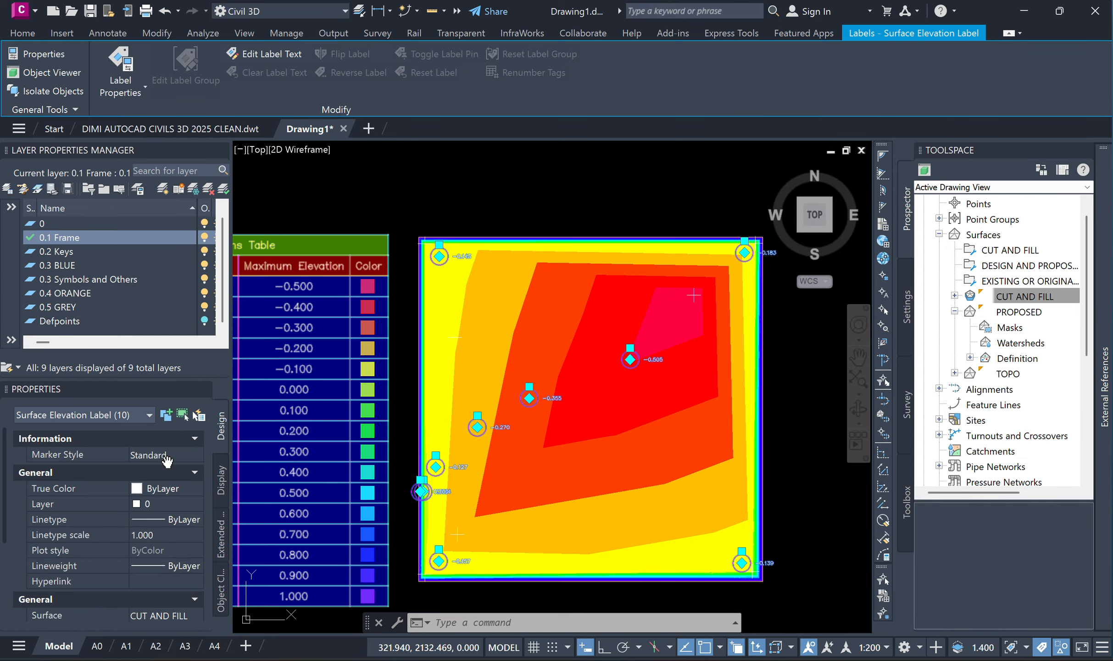
click(160, 489)
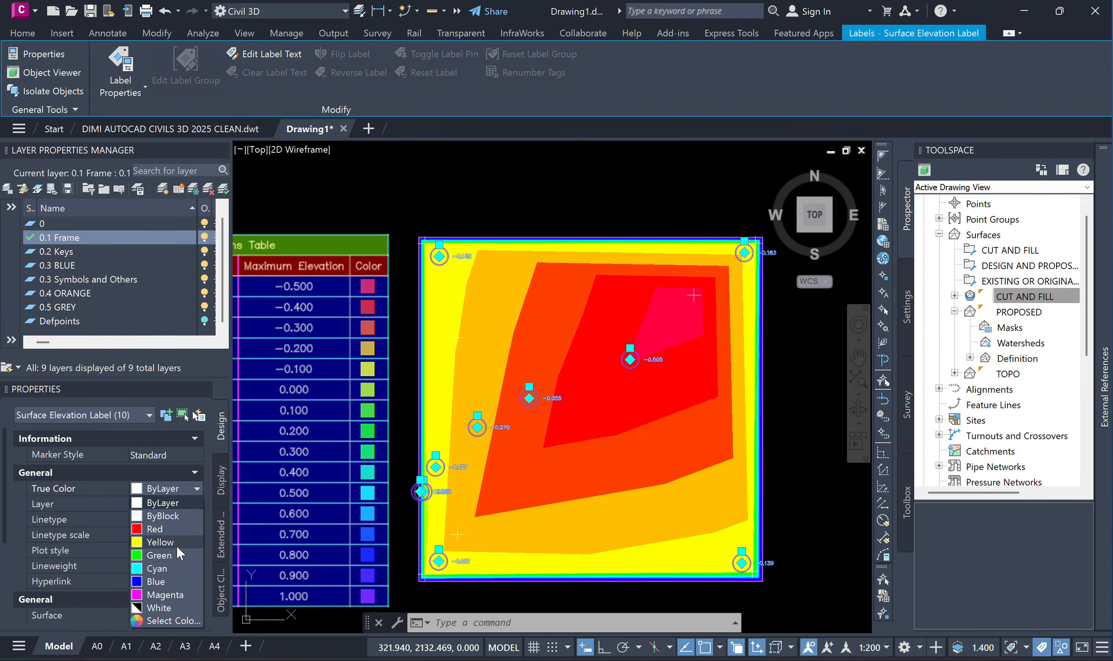
click(161, 607)
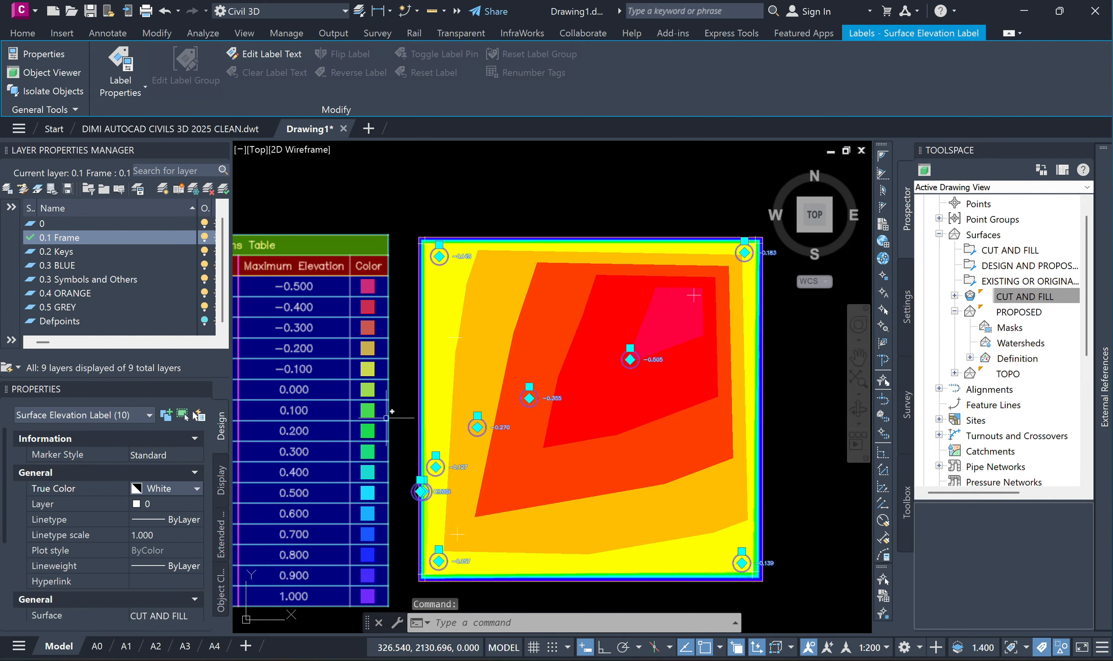
Step: Set the true colour of the selected spot elevation labels to Color 19 and inspect the labels up close
click(158, 489)
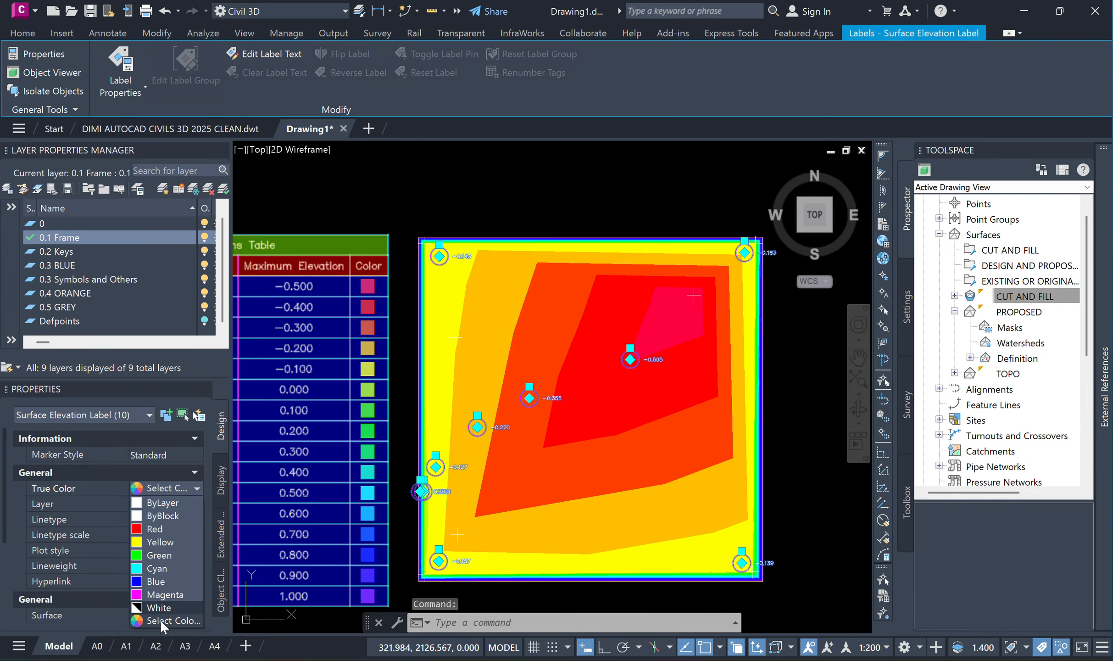
click(162, 620)
click(647, 435)
click(752, 550)
mouse_move(600, 439)
middle_down()
mouse_move(565, 390)
mouse_move(614, 376)
middle_up()
middle_drag(637, 315, 653, 336)
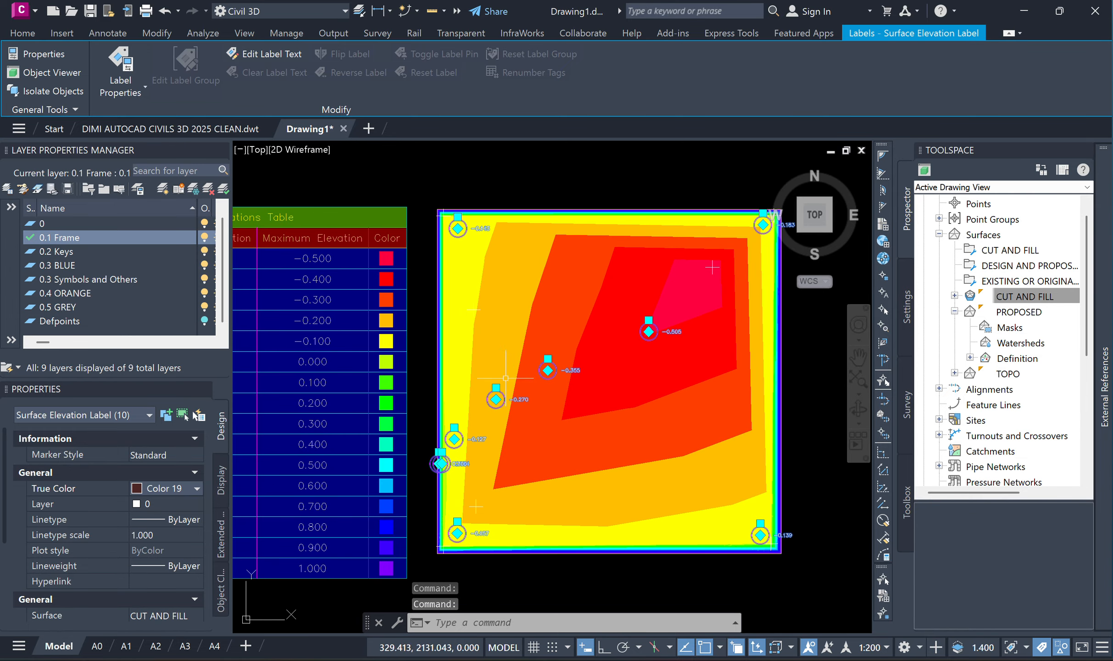
scroll(482, 367, up, 5)
scroll(543, 384, down, 3)
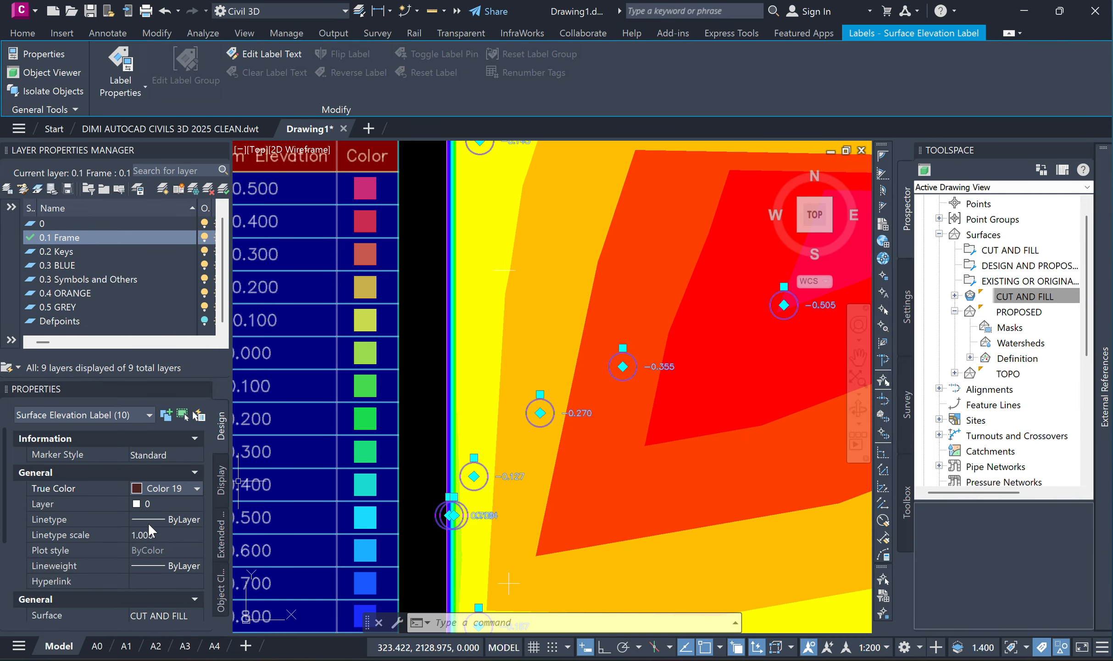
scroll(150, 490, up, 1)
scroll(150, 490, down, 1)
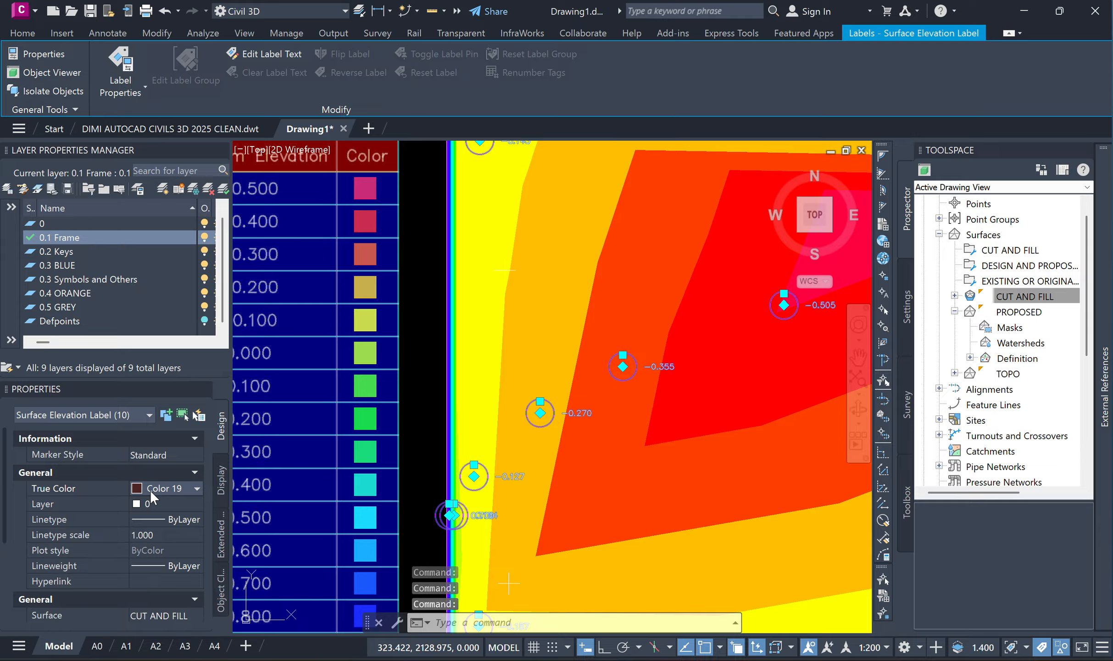
Step: Regenerate the drawing and deselect the spot elevation labels
middle_drag(339, 452, 436, 472)
click(523, 440)
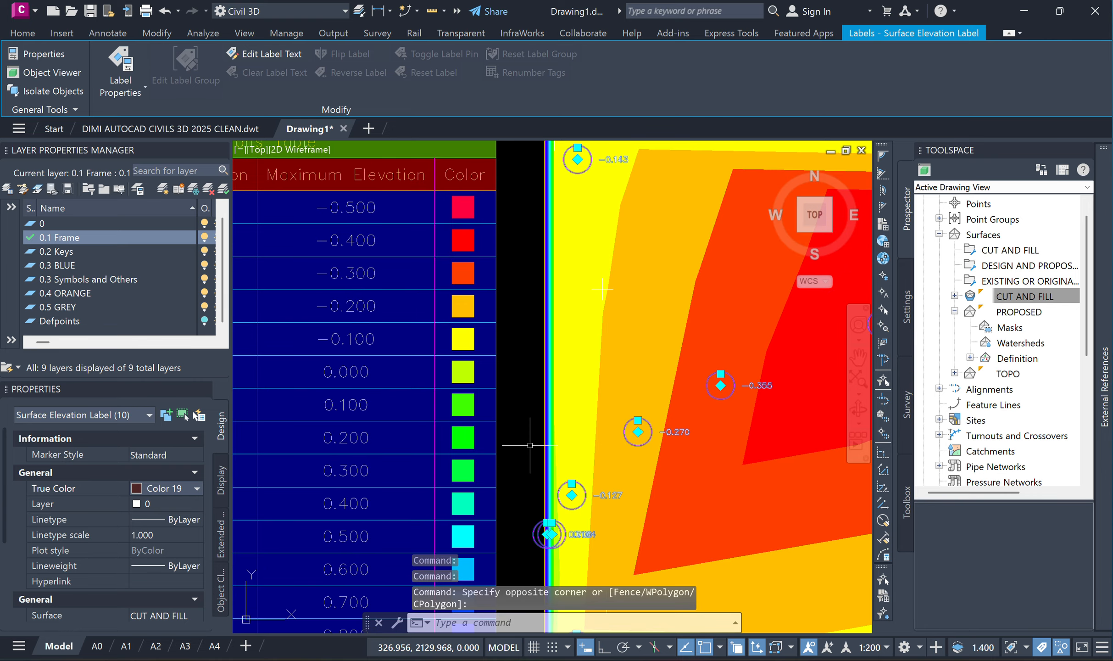
text(REGEN)
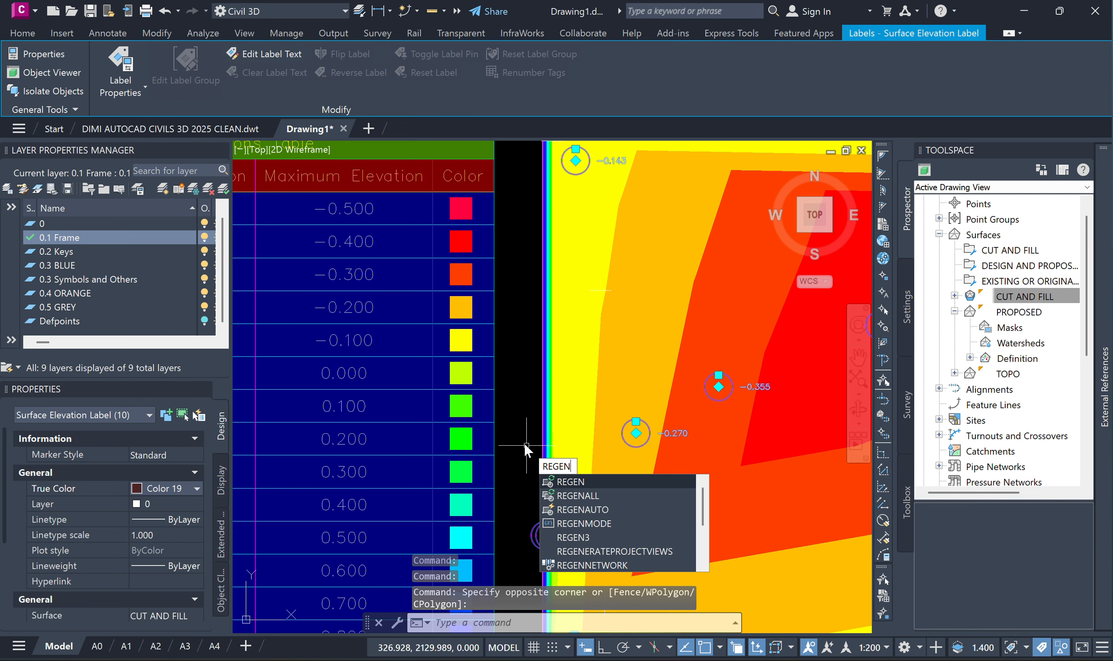
key(Return)
middle_drag(746, 457, 379, 437)
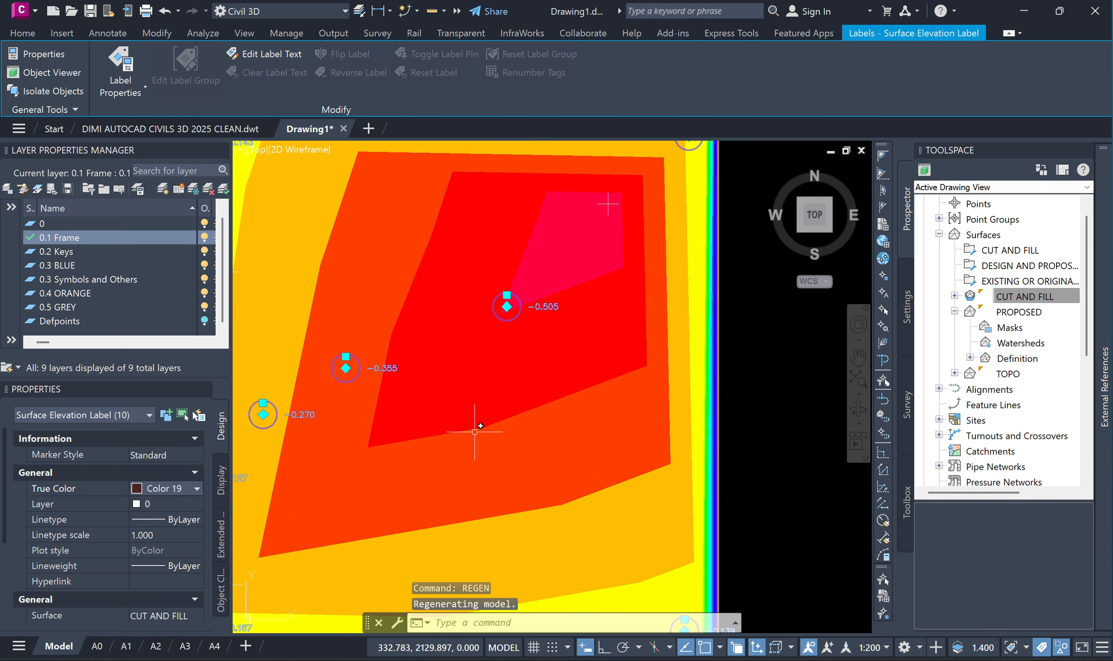
scroll(477, 431, down, 2)
key(Escape)
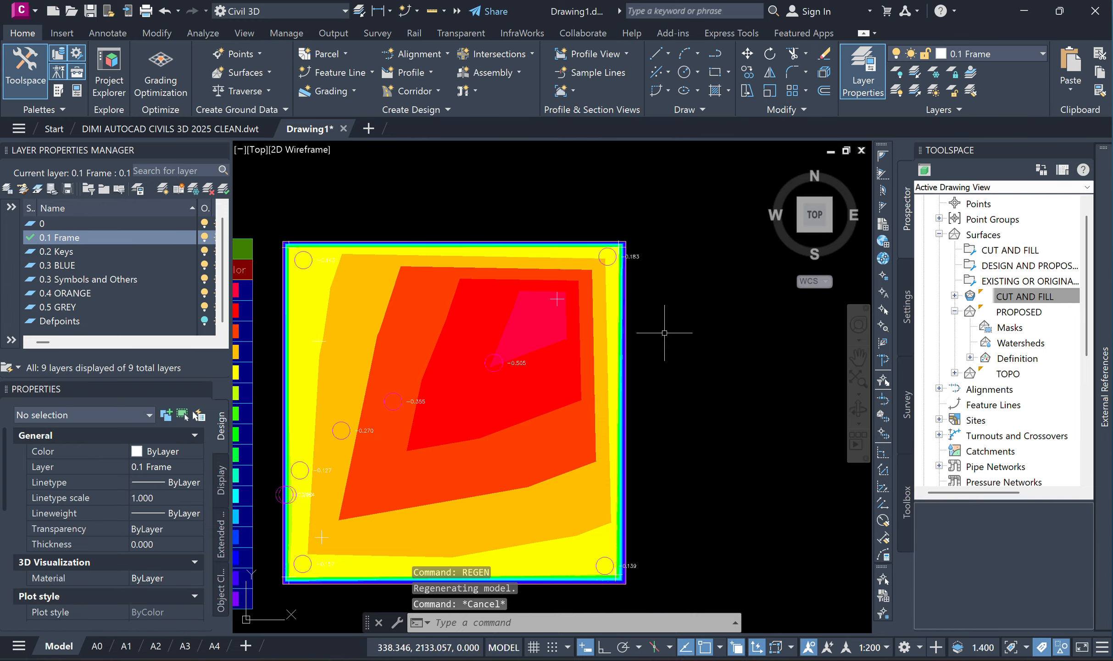
click(640, 260)
right_click(639, 258)
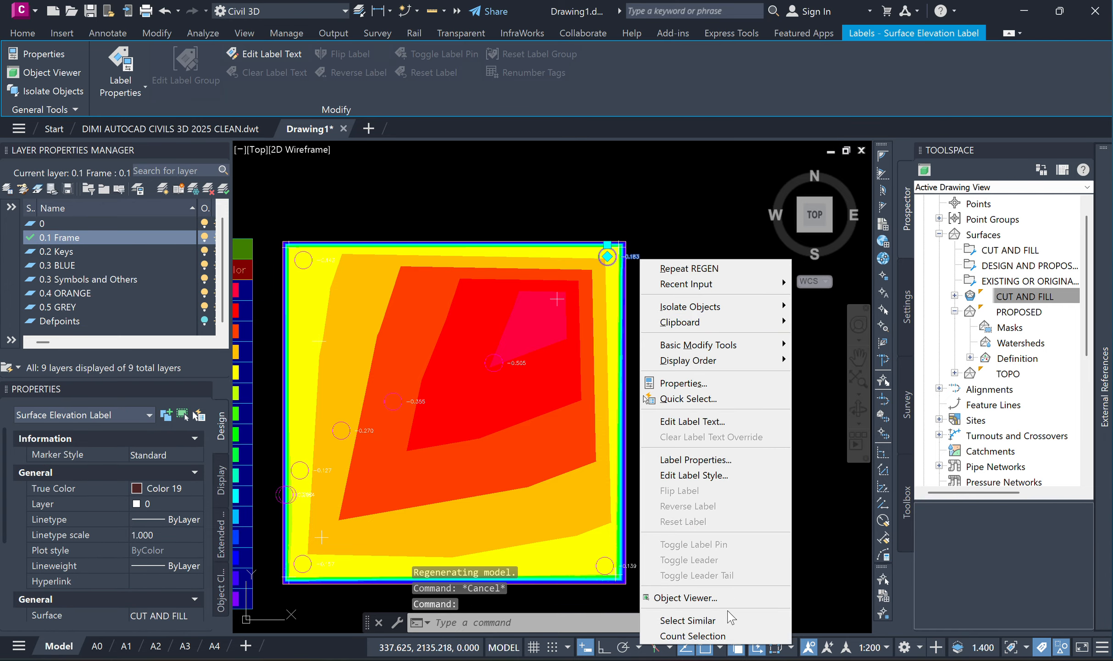
click(716, 620)
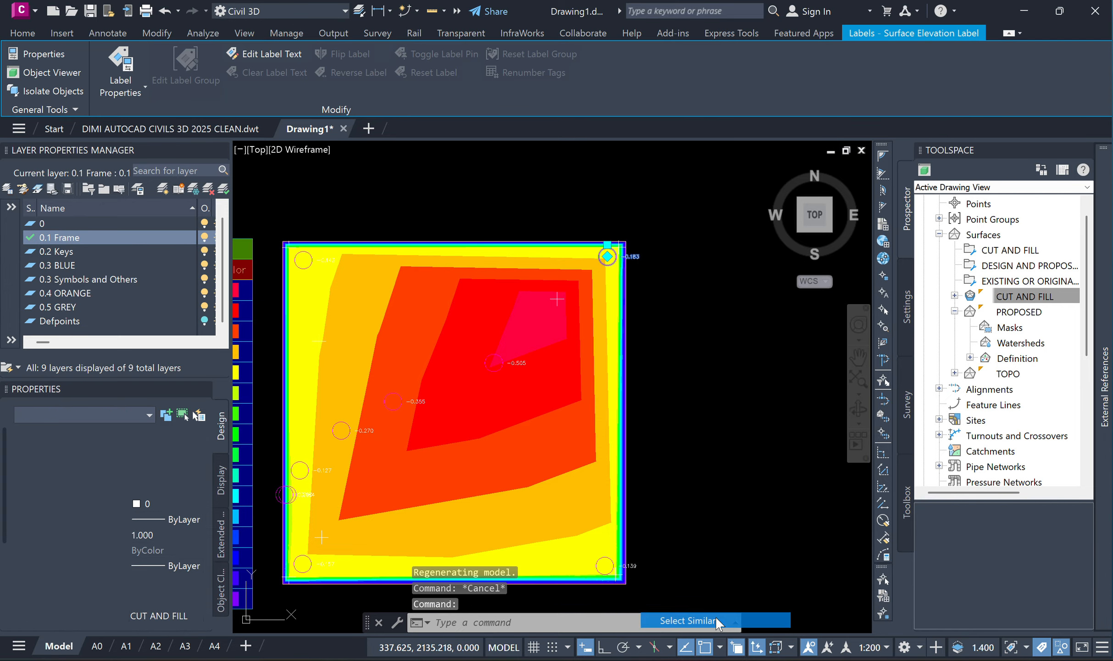
right_click(641, 256)
click(706, 475)
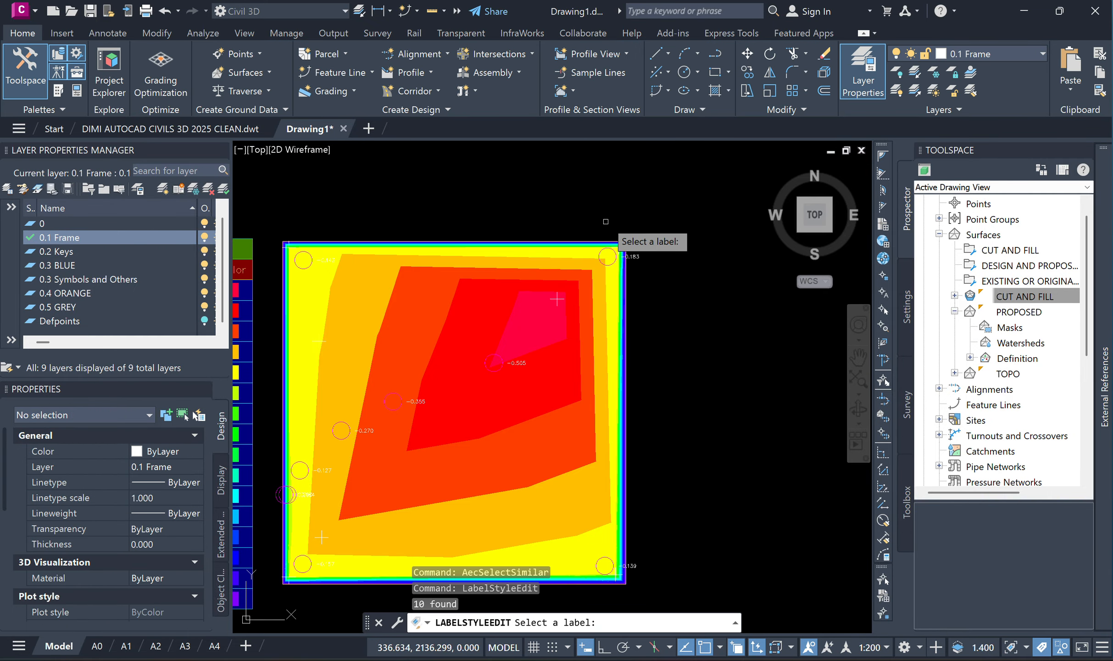
scroll(646, 256, up, 2)
key(Escape)
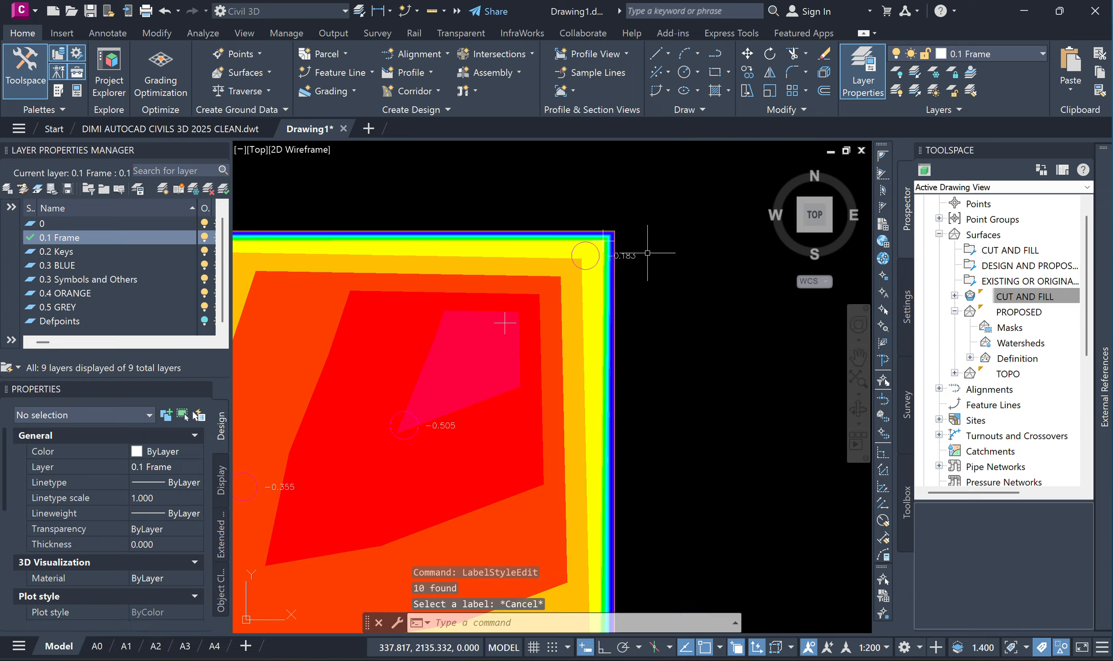
Step: Set the Surface Elevation text colour to 19 in the Standard label style used by the spot elevation label at the surface's northeast corner
click(634, 253)
right_click(633, 254)
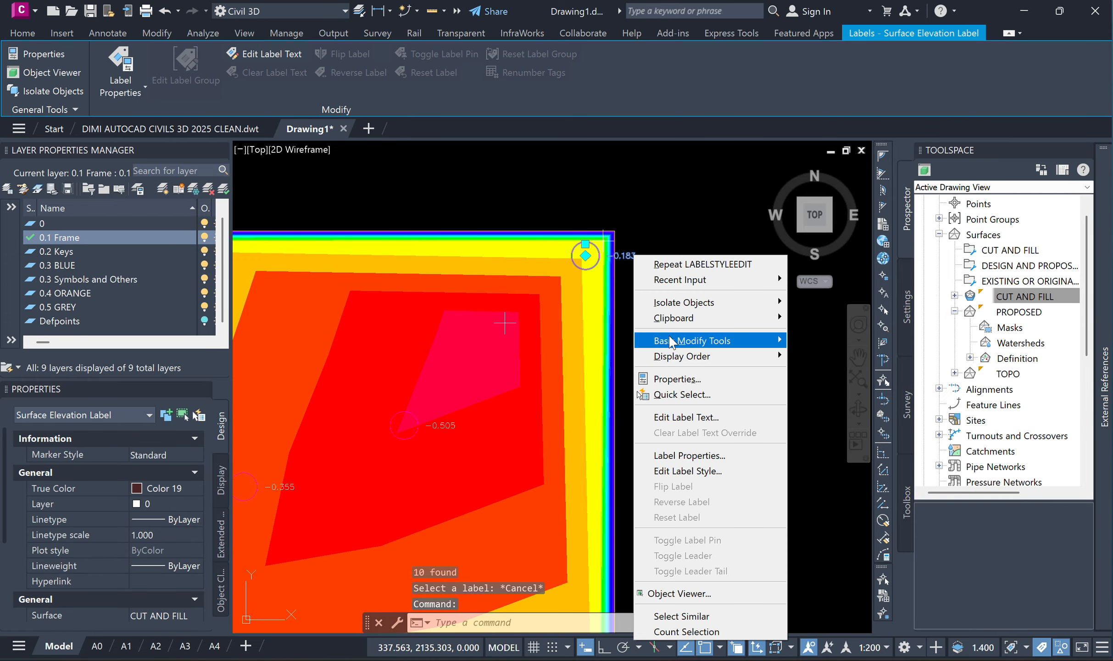
click(687, 198)
scroll(167, 461, down, 4)
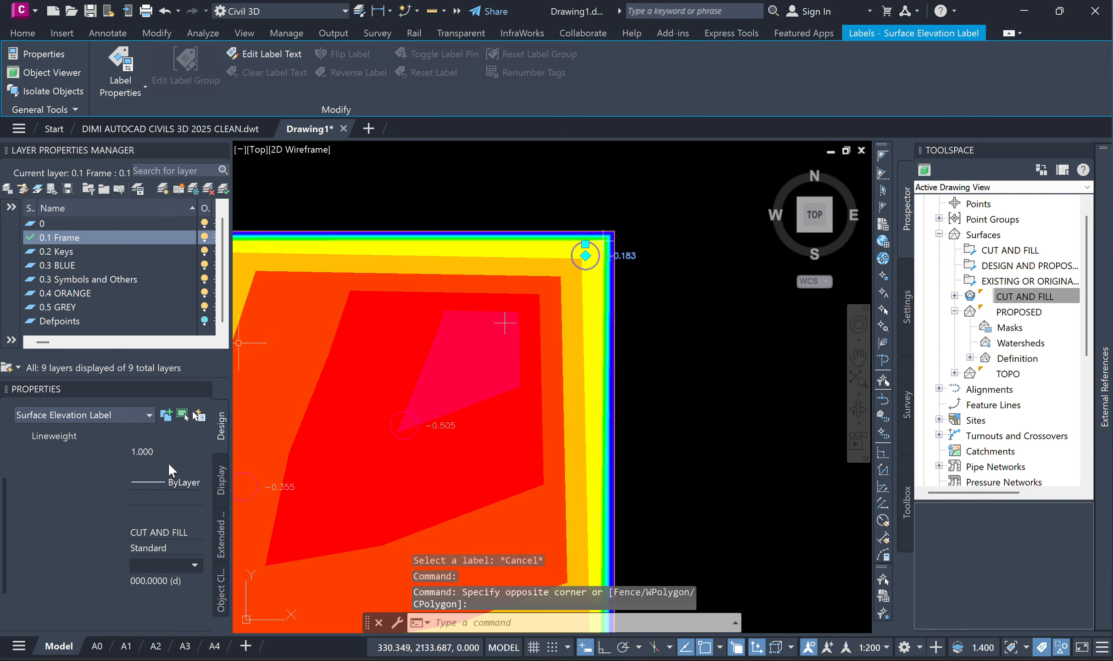
click(168, 503)
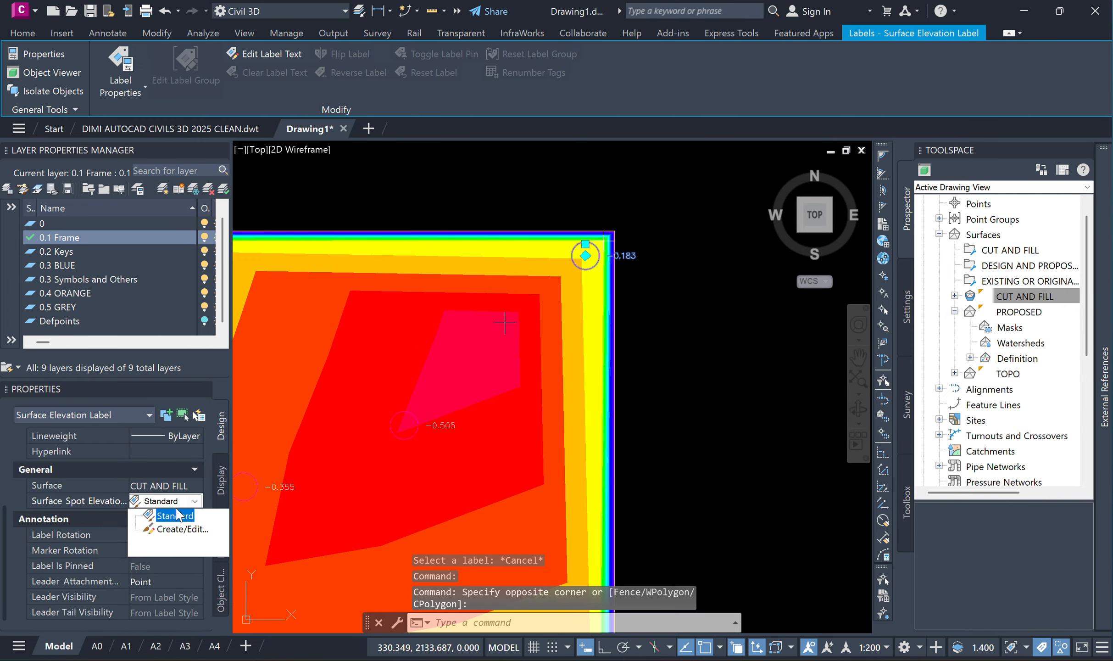
click(171, 526)
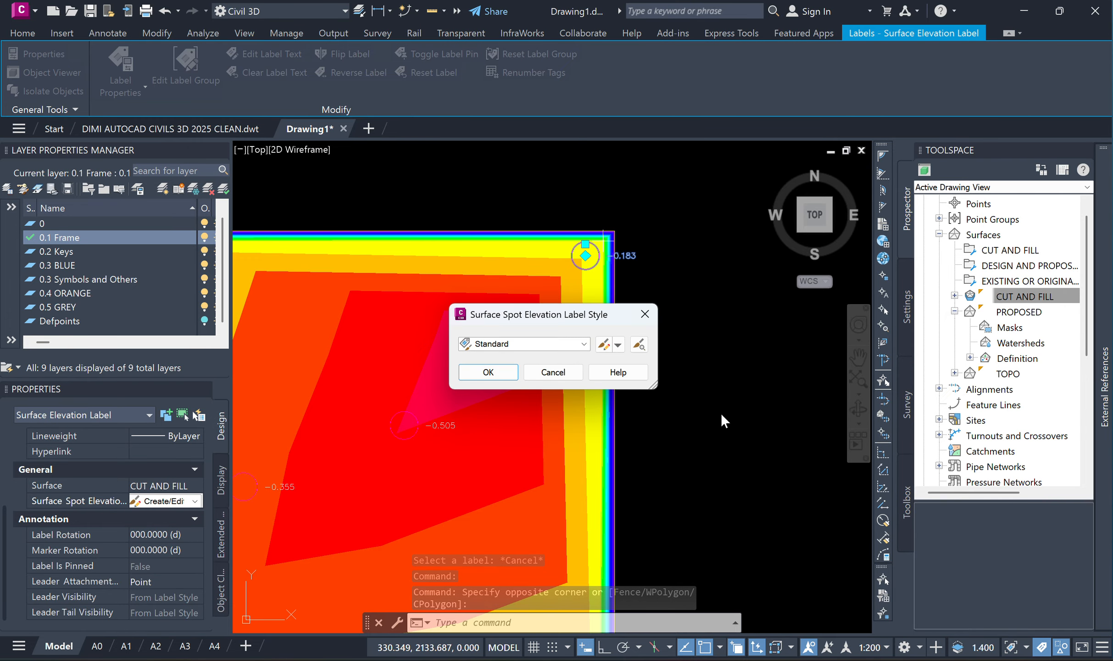
click(604, 344)
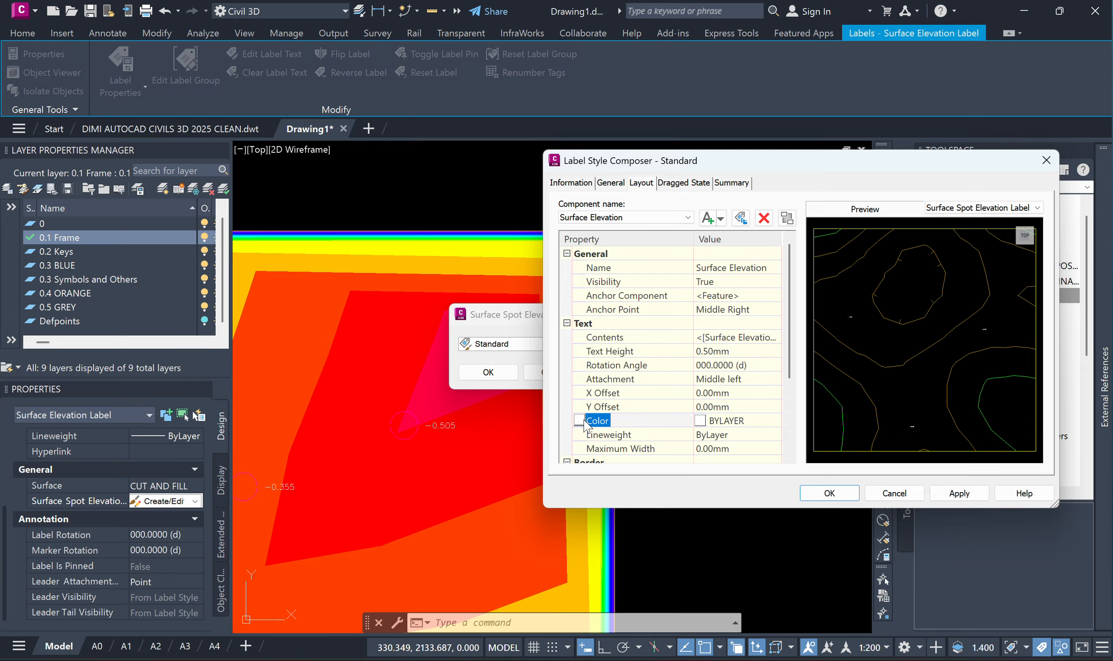
click(711, 423)
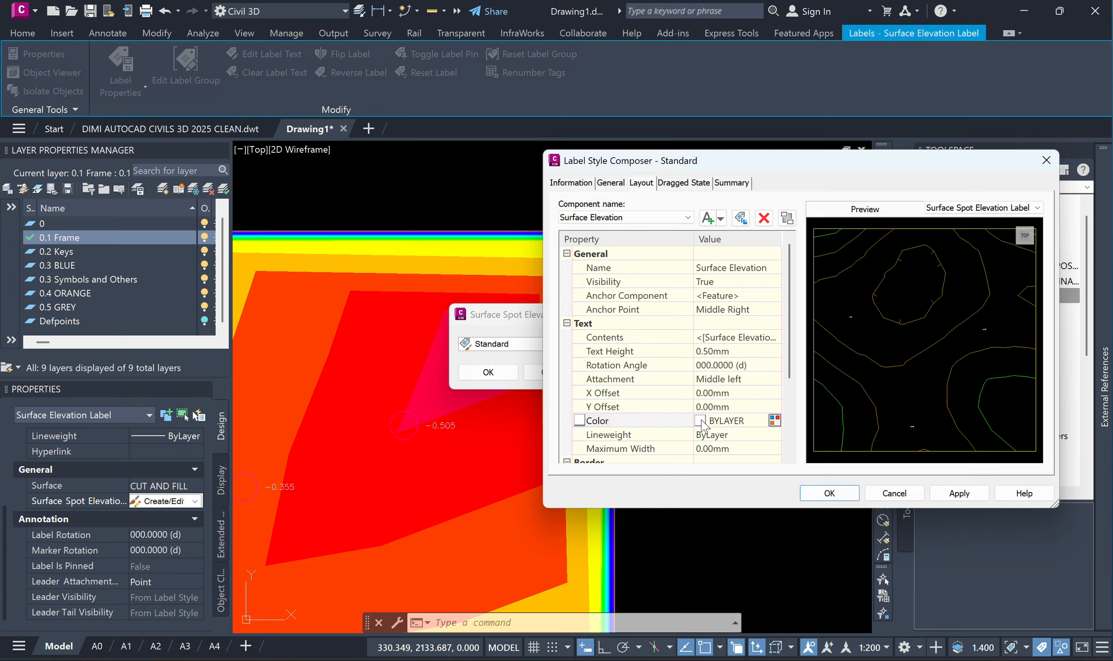
click(775, 420)
click(649, 434)
click(753, 550)
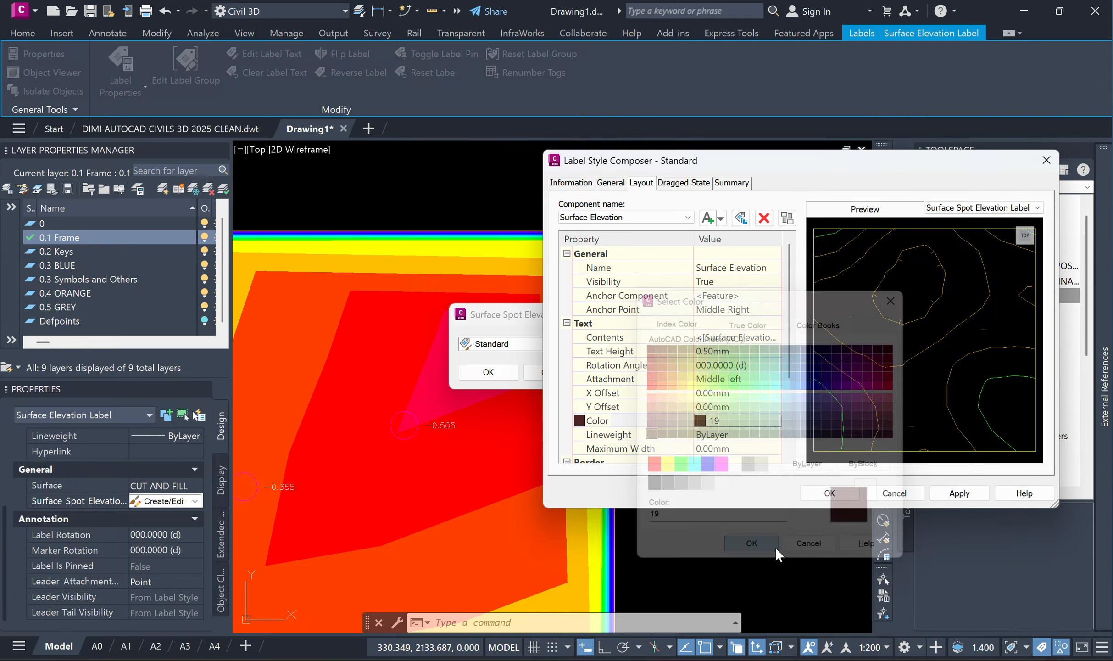
click(830, 494)
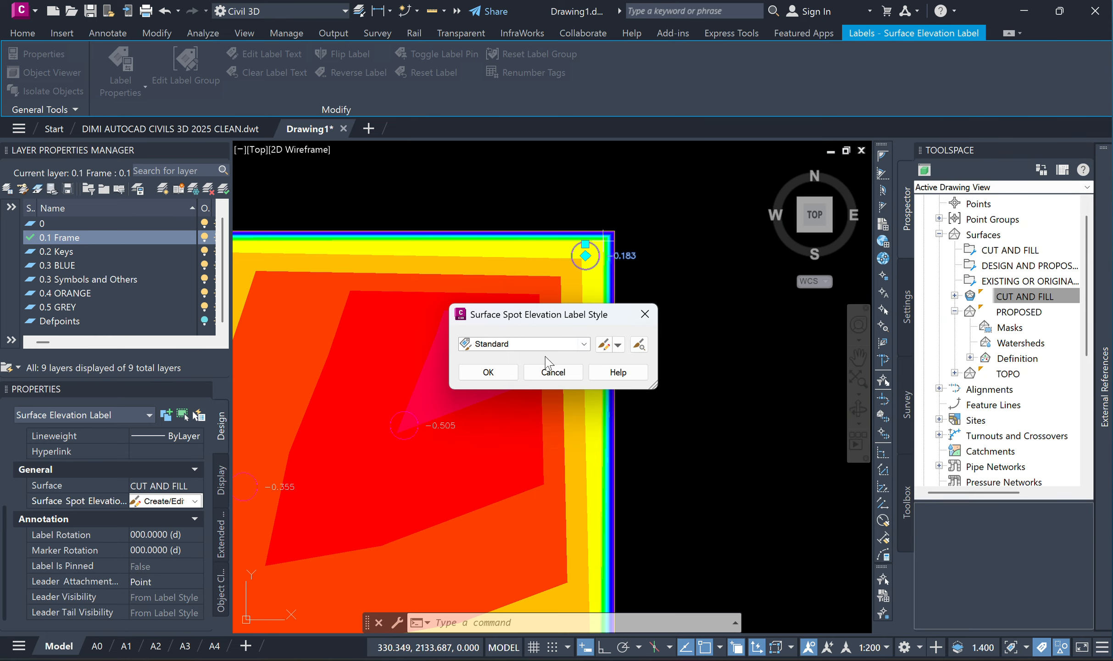
click(487, 372)
Step: Deselect the label and examine the spot elevation labels' legibility and the CUT AND FILL surface against the elevations table
scroll(455, 398, up, 3)
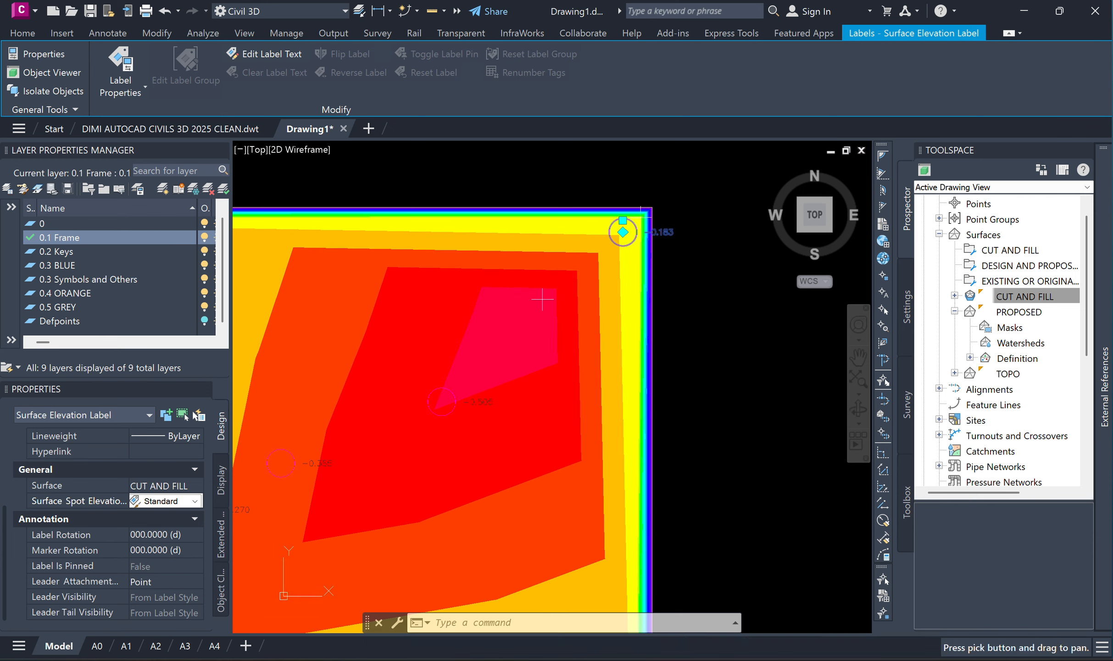
key(Escape)
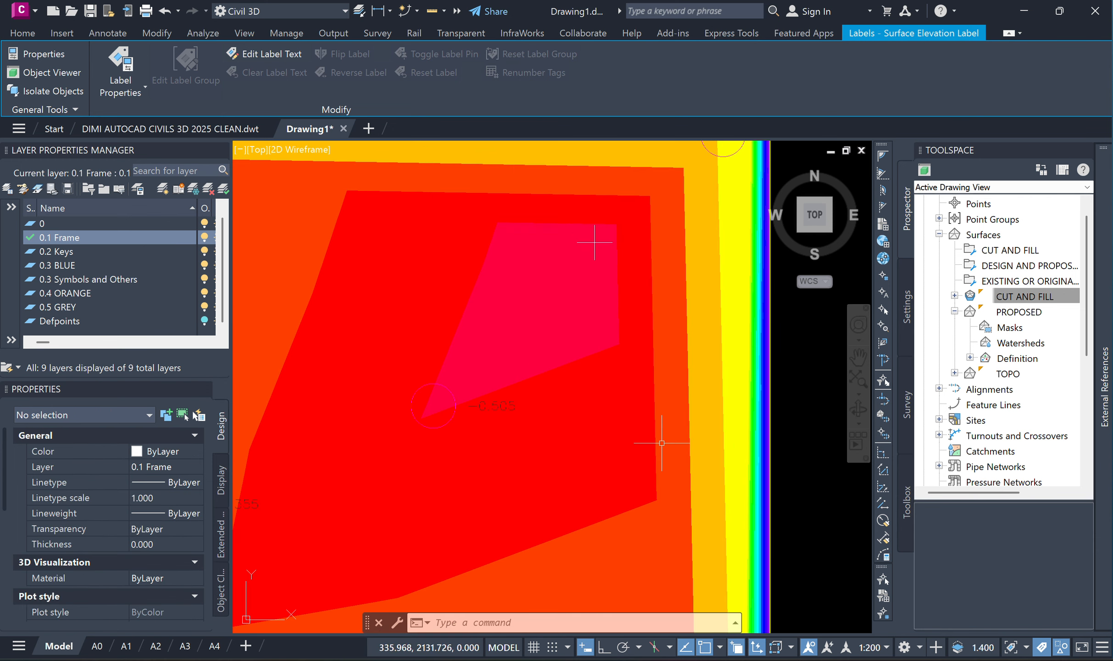
scroll(667, 430, down, 4)
scroll(381, 312, up, 5)
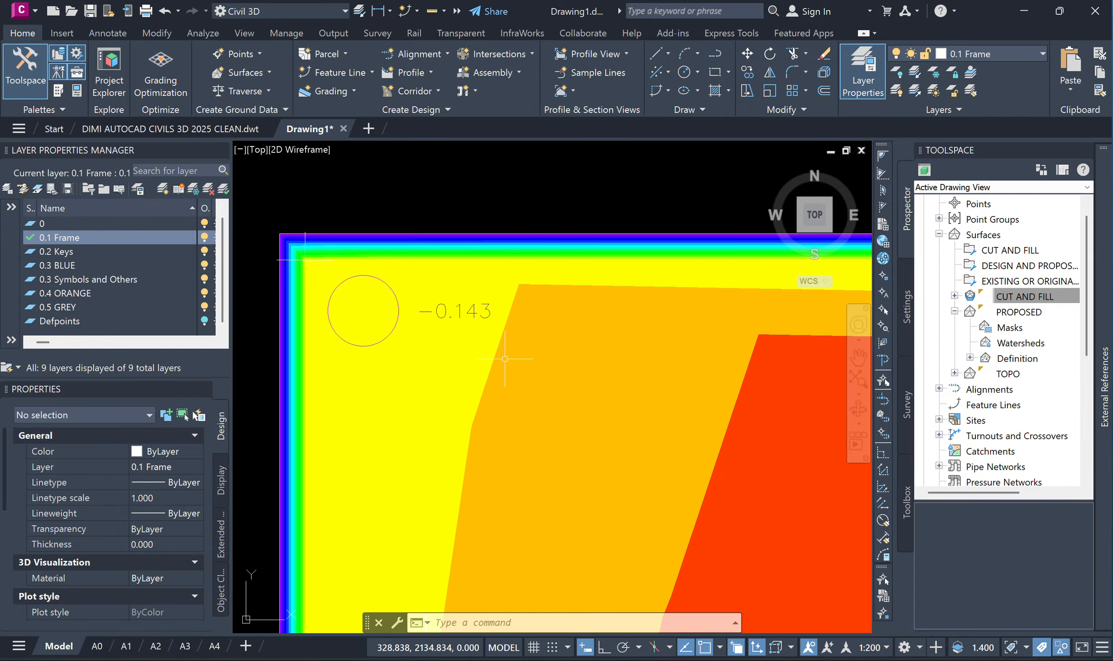
scroll(519, 360, down, 3)
scroll(551, 415, down, 4)
scroll(539, 355, up, 6)
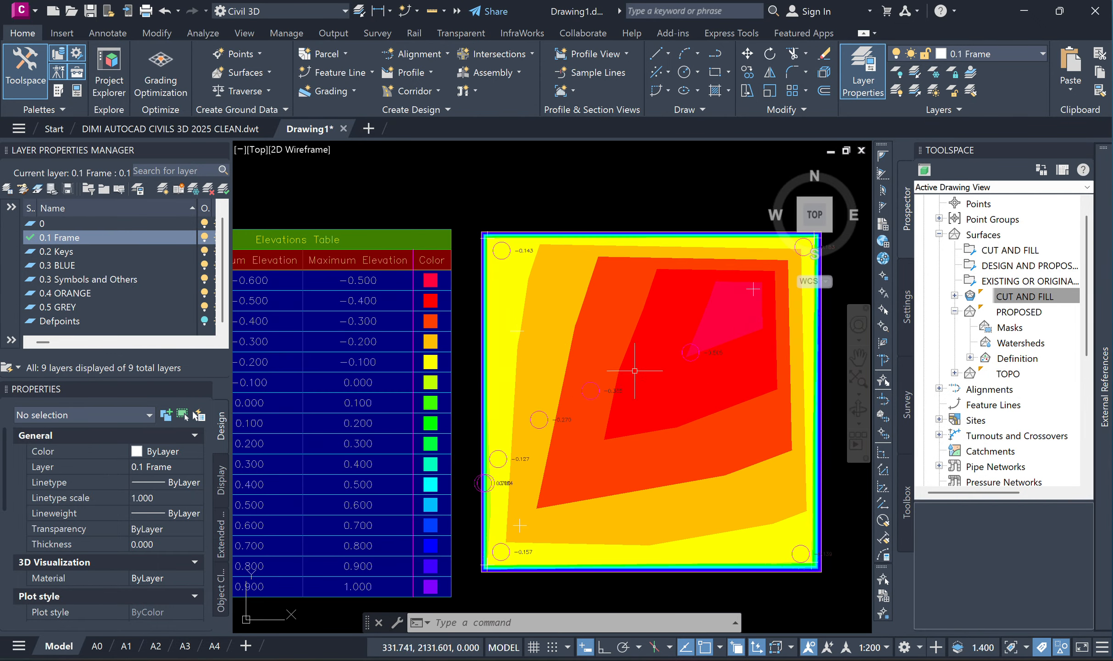
scroll(549, 353, down, 4)
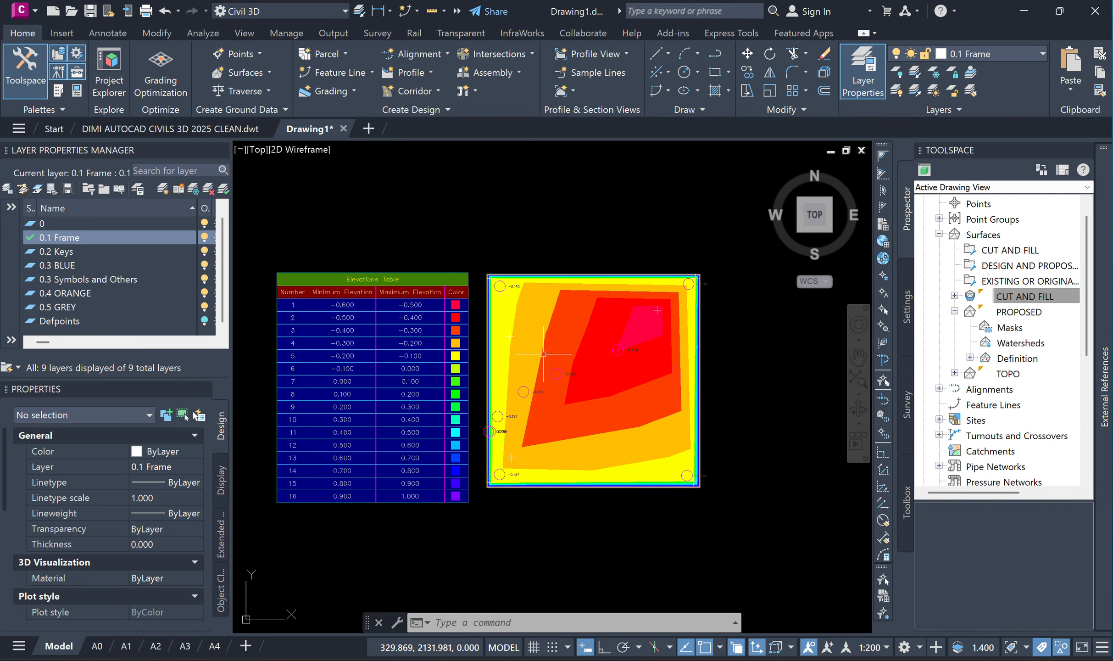
mouse_move(543, 353)
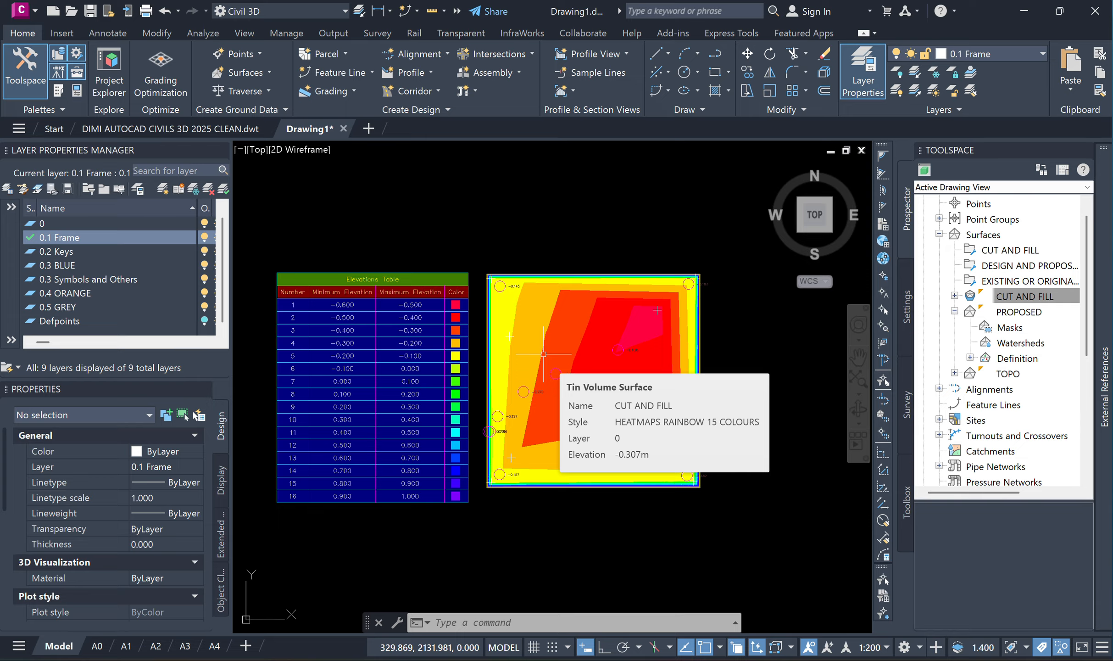